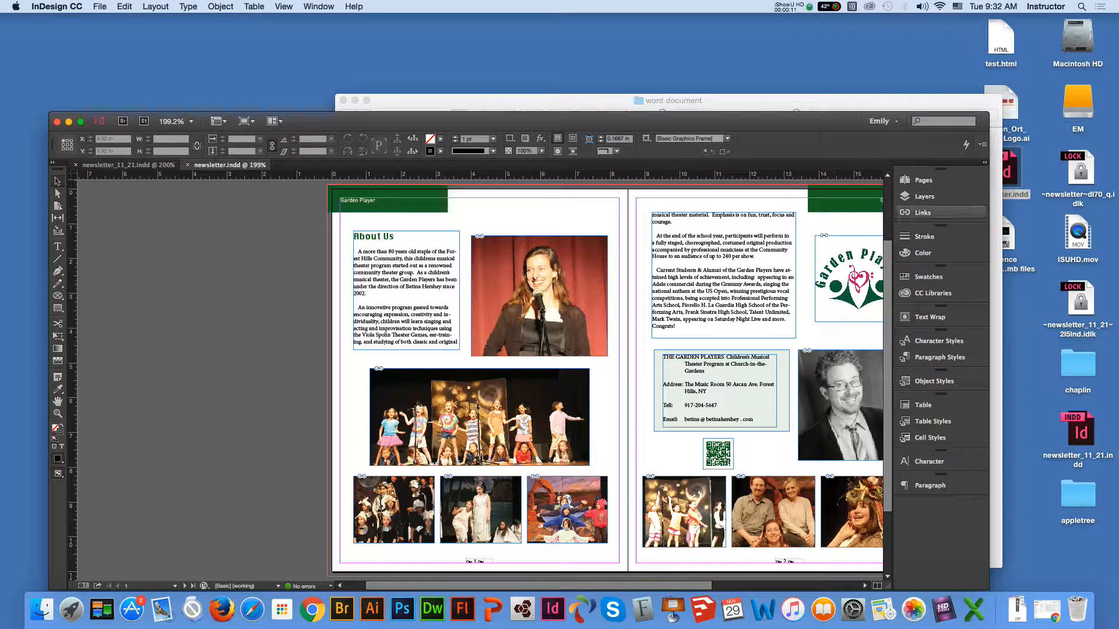
Compare the page layout of newsletter.indd with newsletter_11_21.indd and check the page and spread shuffling options.
scroll(647, 581, right, 3)
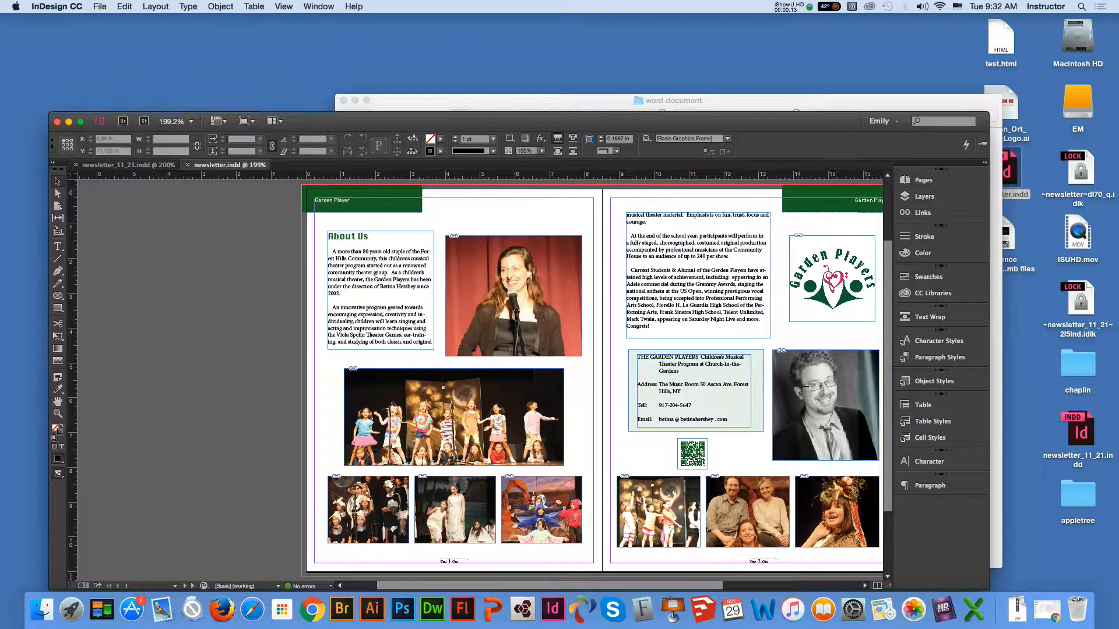
click(923, 180)
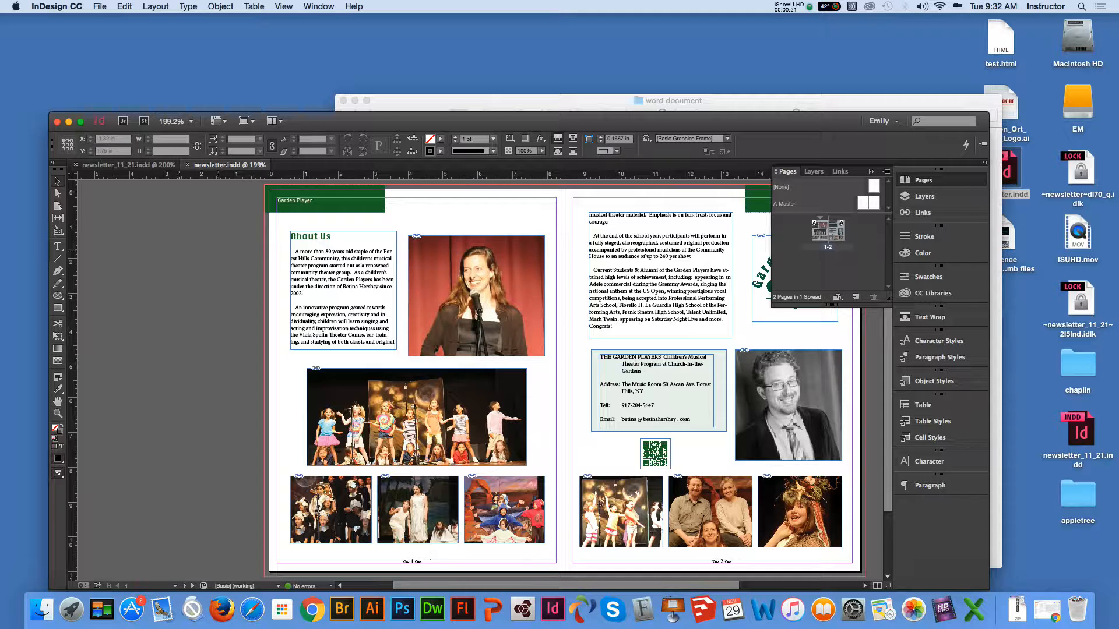
click(150, 165)
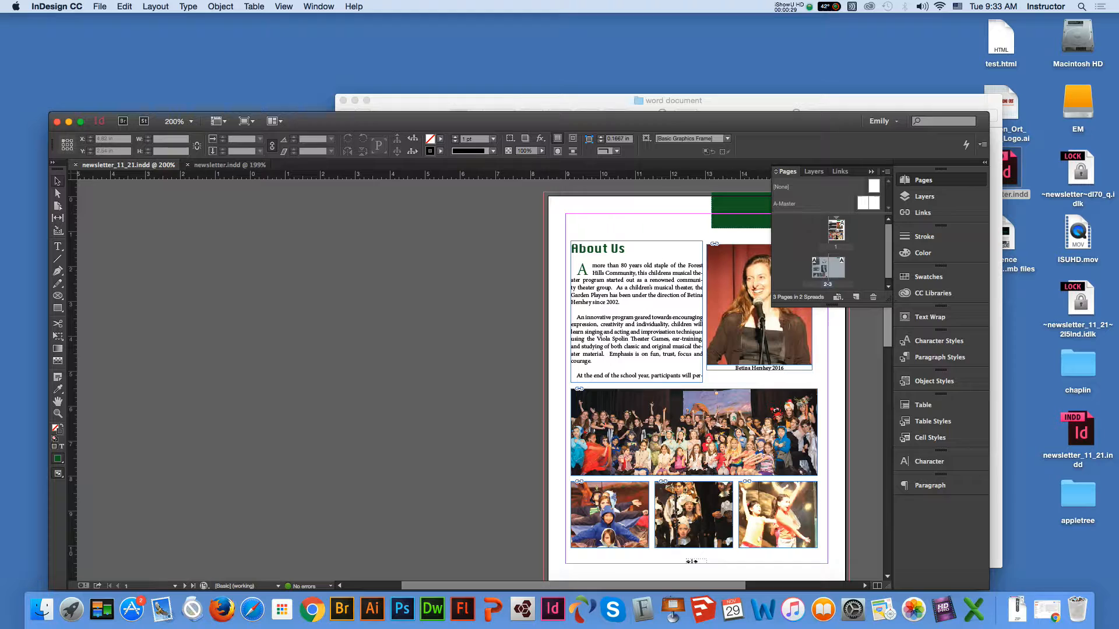
scroll(693, 381, down, 2)
scroll(693, 381, up, 3)
scroll(694, 381, down, 2)
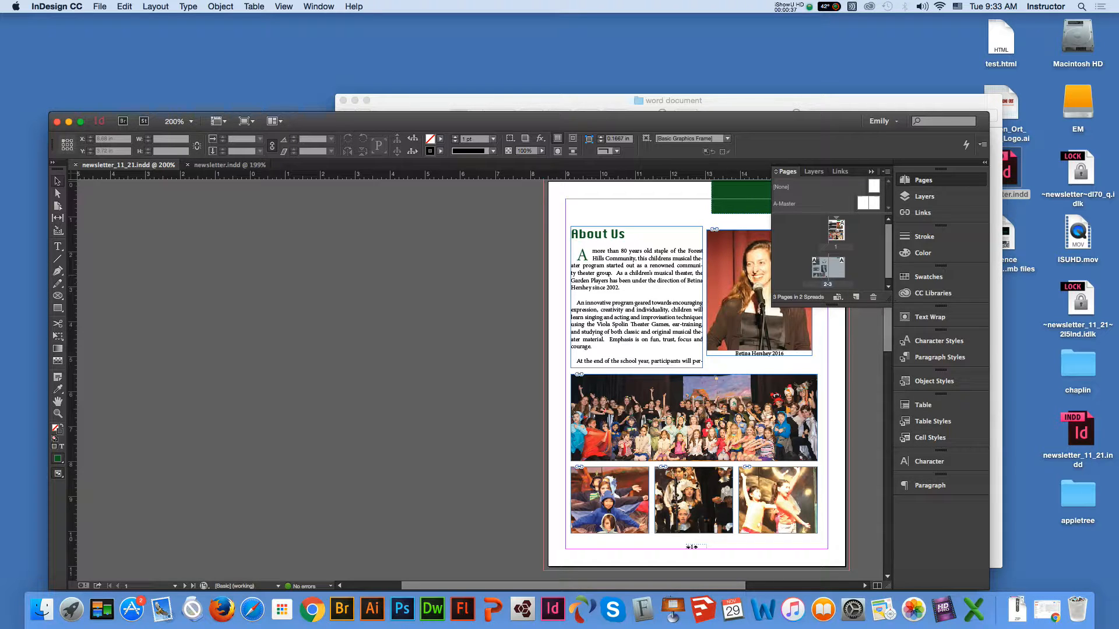
scroll(693, 379, up, 2)
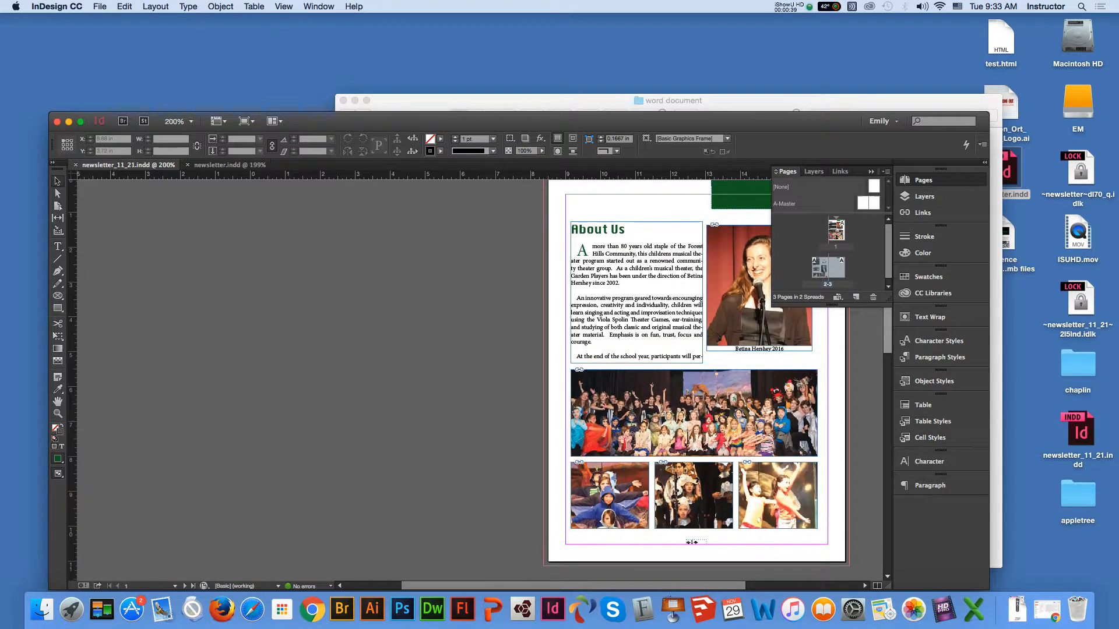
click(885, 171)
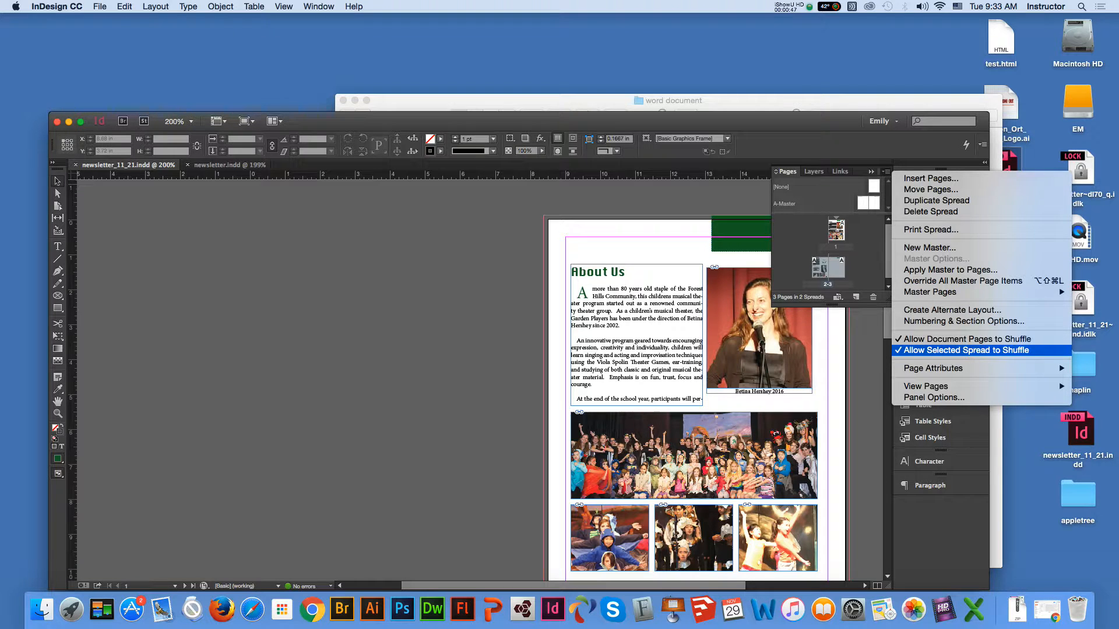
click(967, 350)
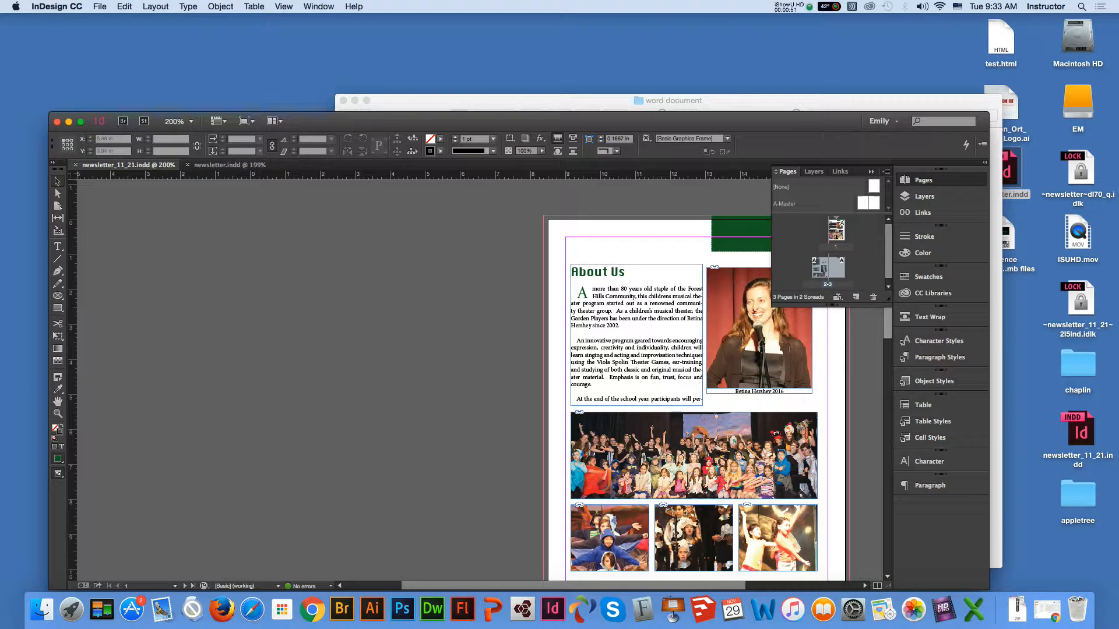
Inspect the page number at the foot of page 3 in newsletter_11_21.indd, ending with the page fitted in view.
scroll(693, 320, down, 5)
scroll(694, 321, down, 10)
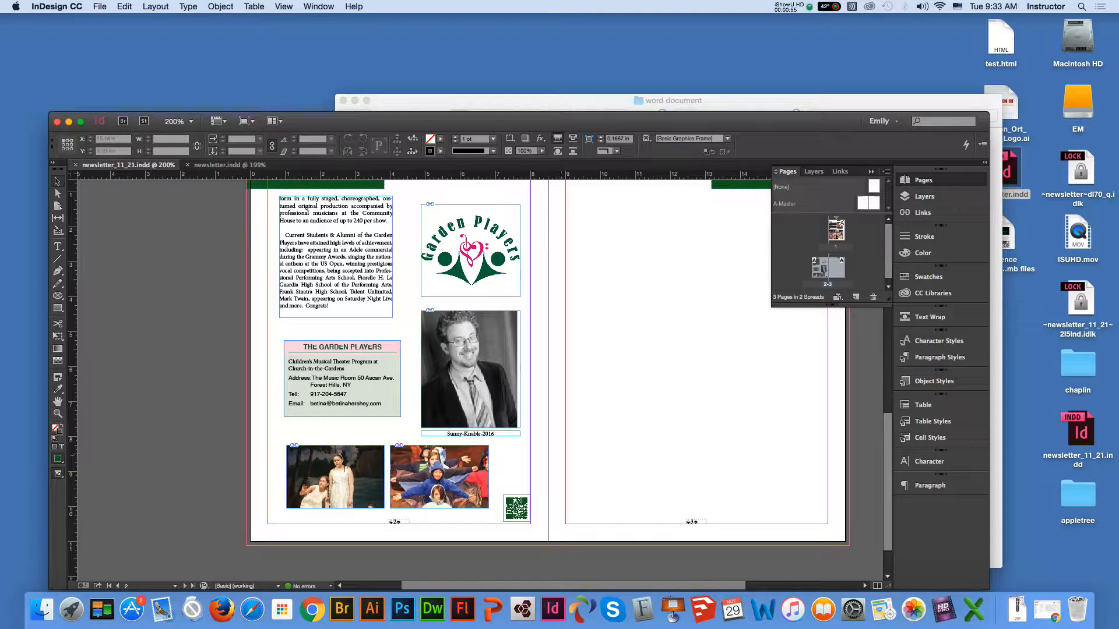
key(z)
key(super+equal)
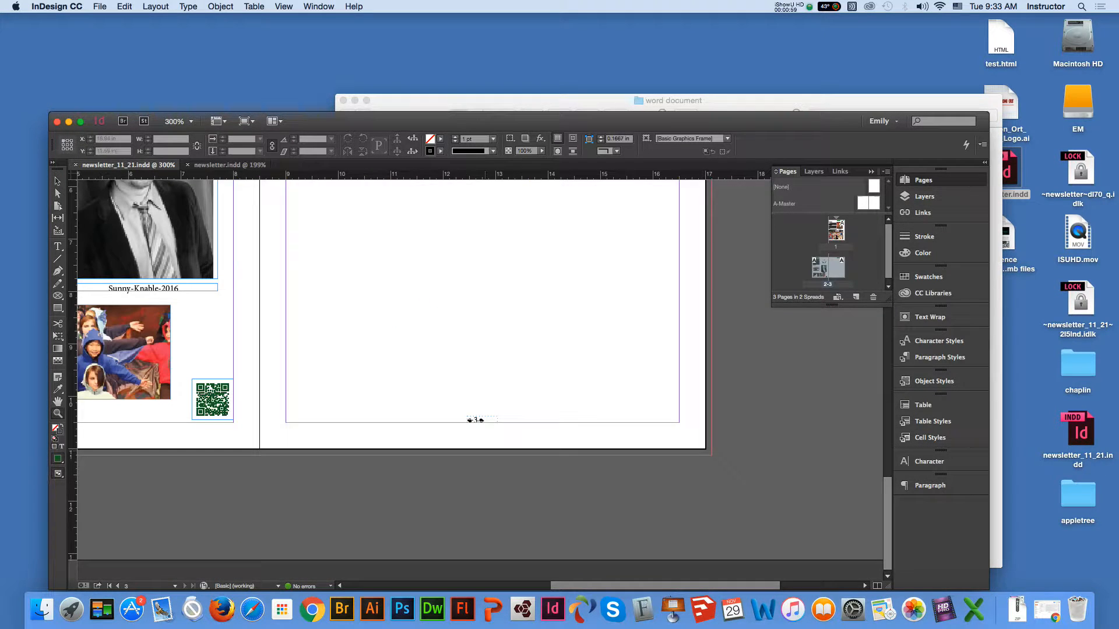
key(super+equal)
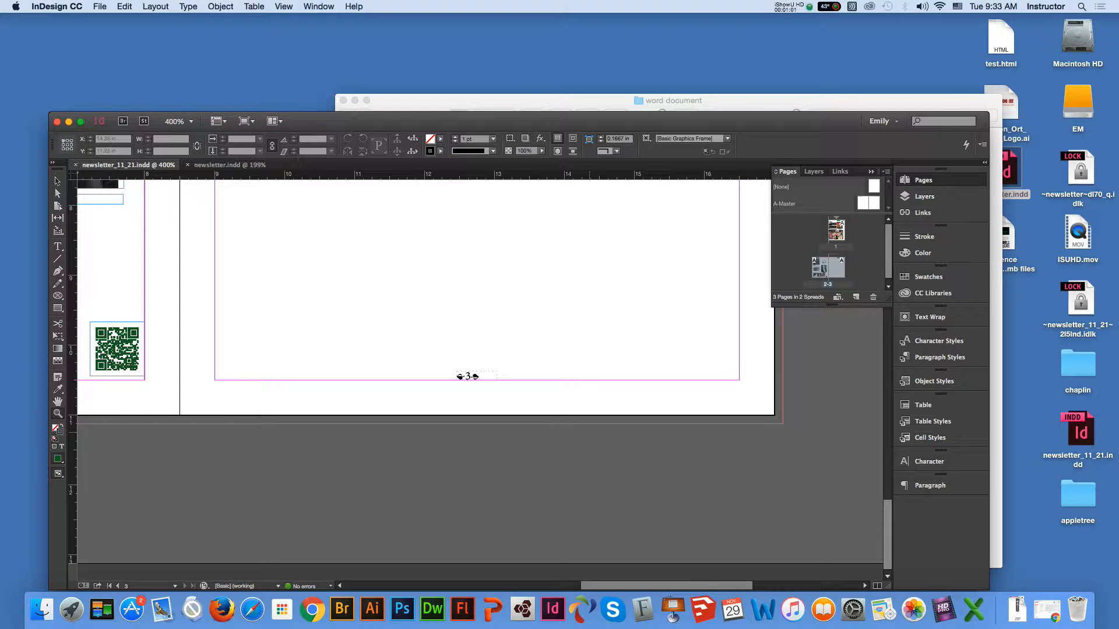
key(super+0)
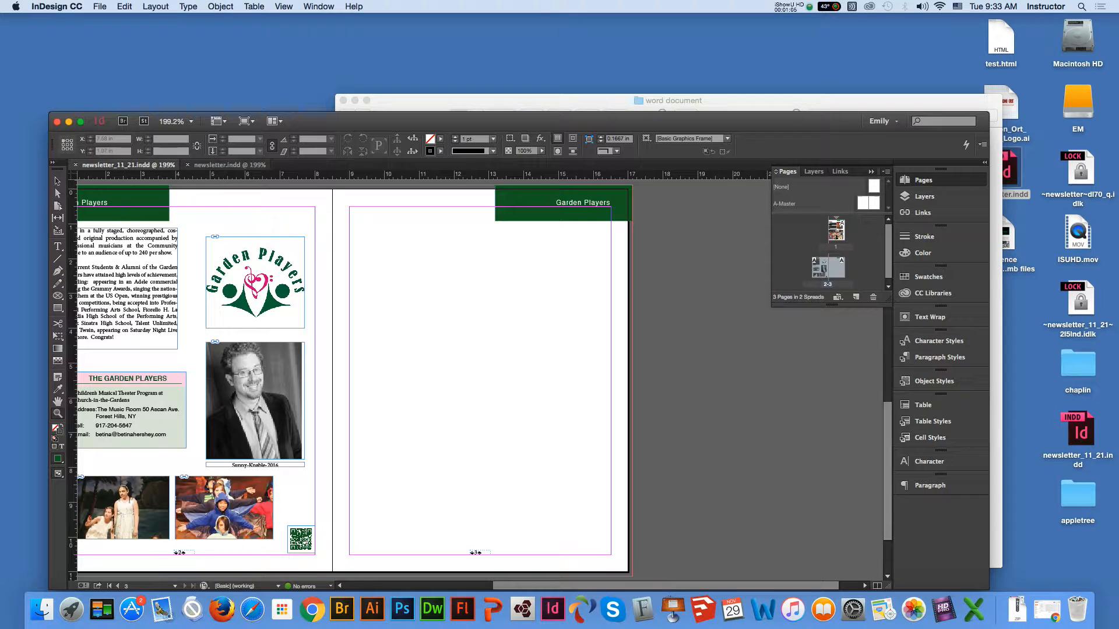
Close newsletter.indd and keep working on the 2-3 spread of newsletter_11_21.indd.
click(230, 165)
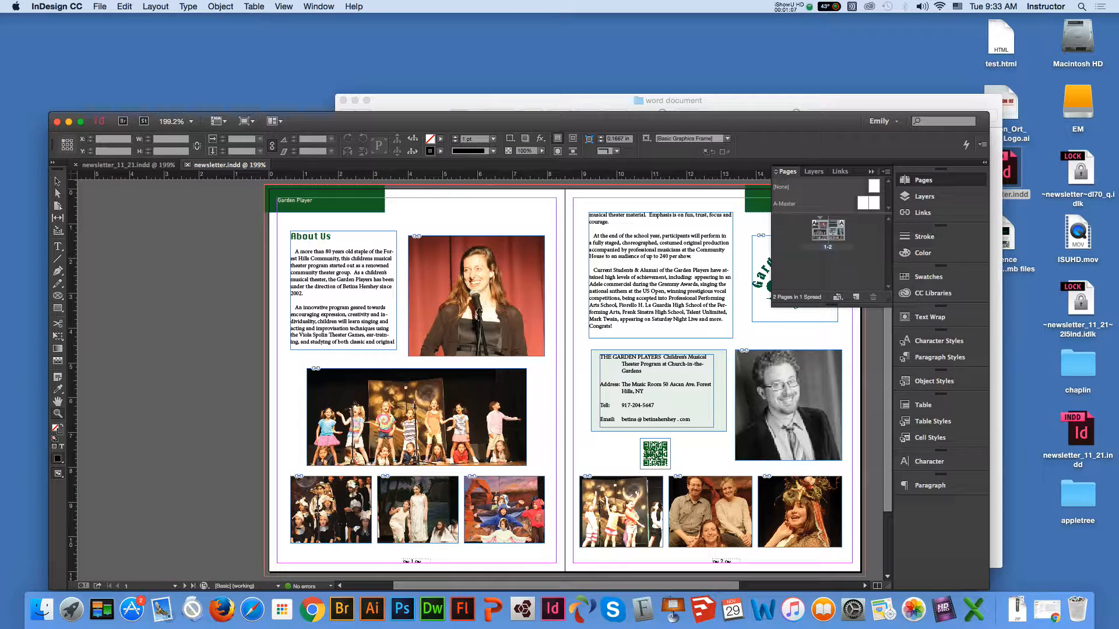
key(super+w)
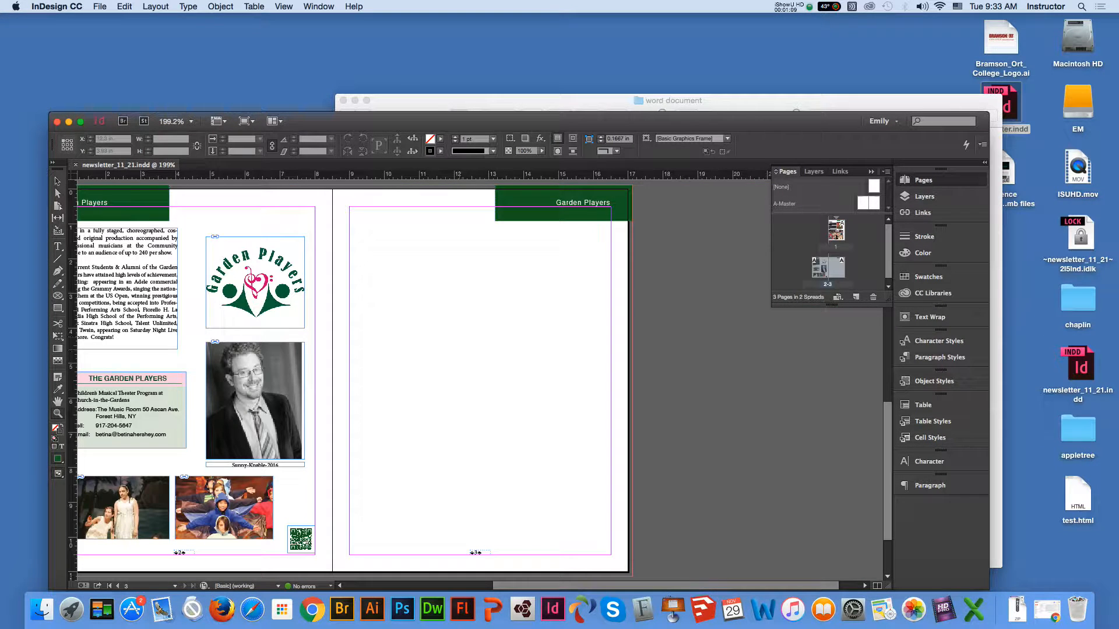
click(57, 181)
click(57, 401)
drag(339, 373, 468, 371)
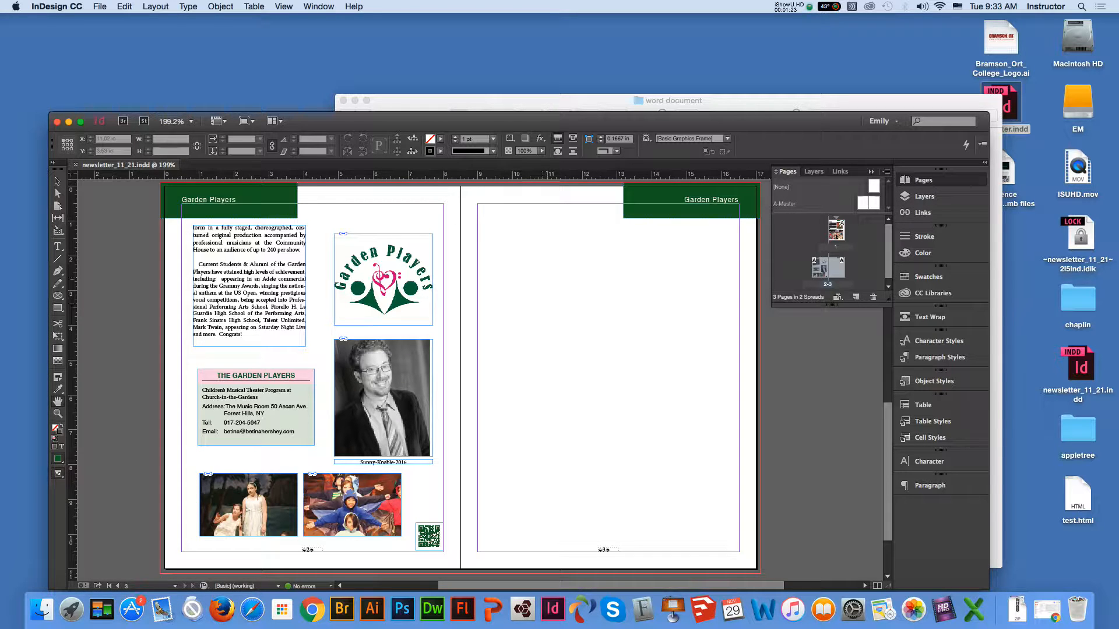
Review page 1, the files in the word document folder in Finder, and the blank page 3 of the newsletter.
scroll(480, 379, up, 10)
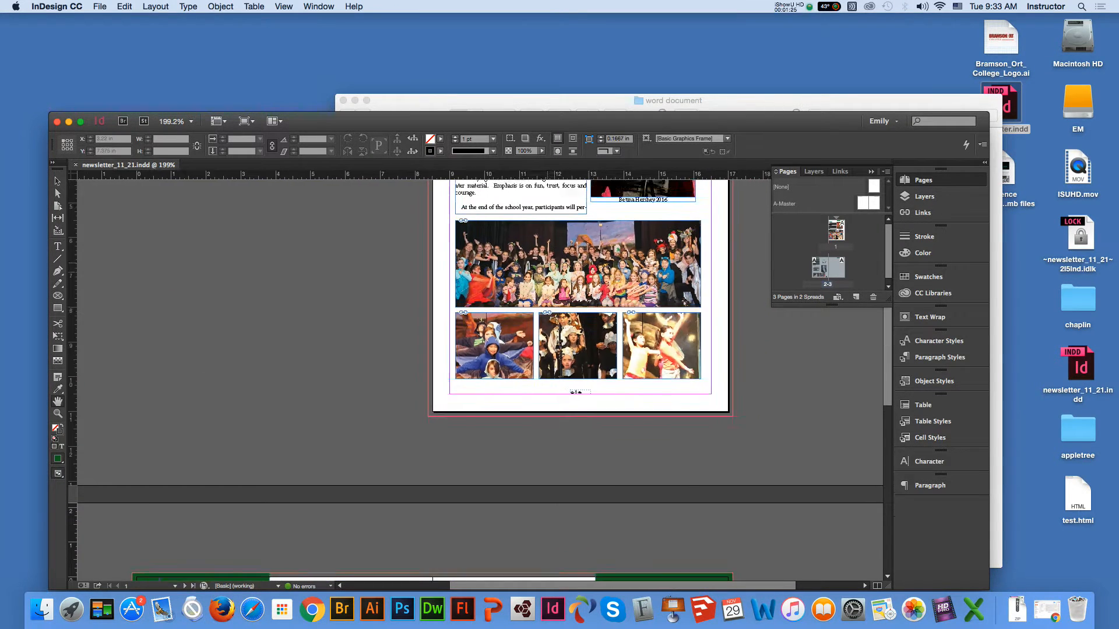
scroll(480, 379, up, 5)
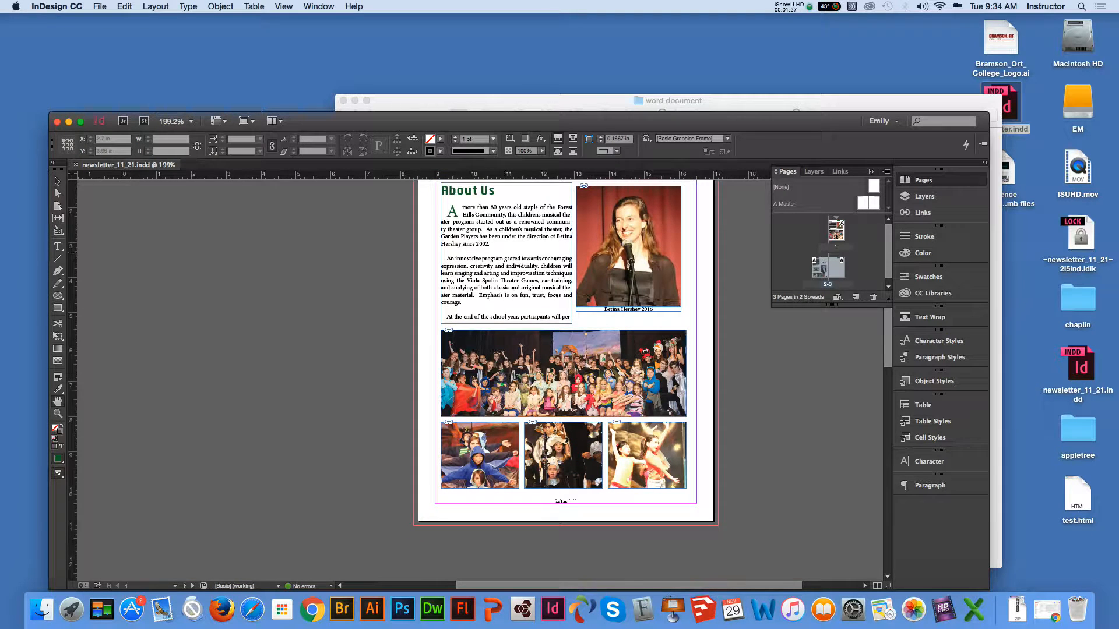
key(super+Tab)
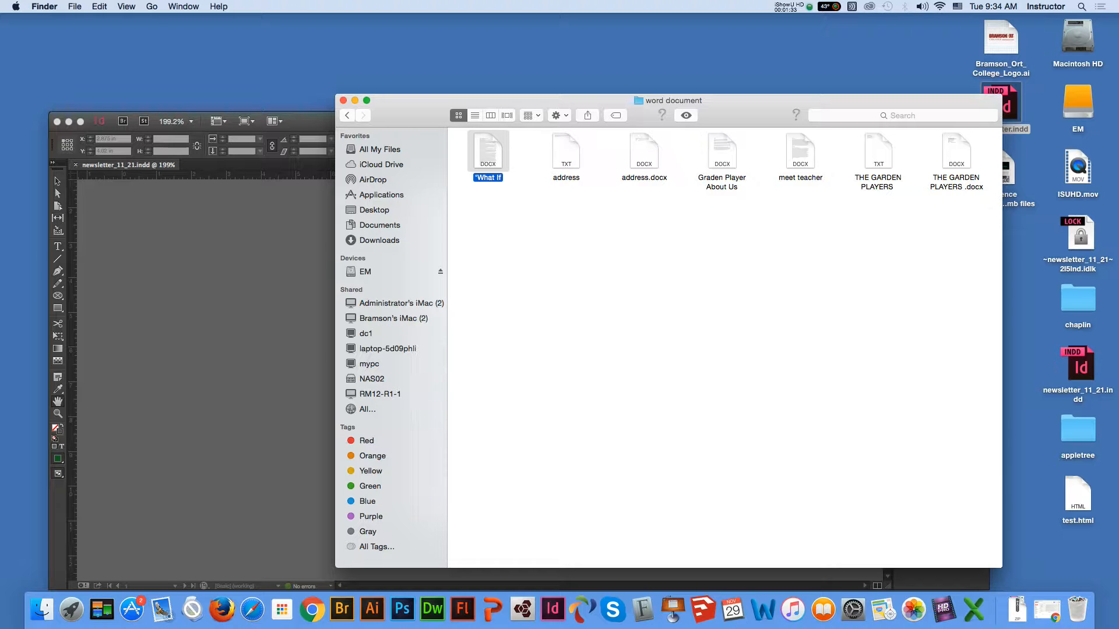
key(super+Tab)
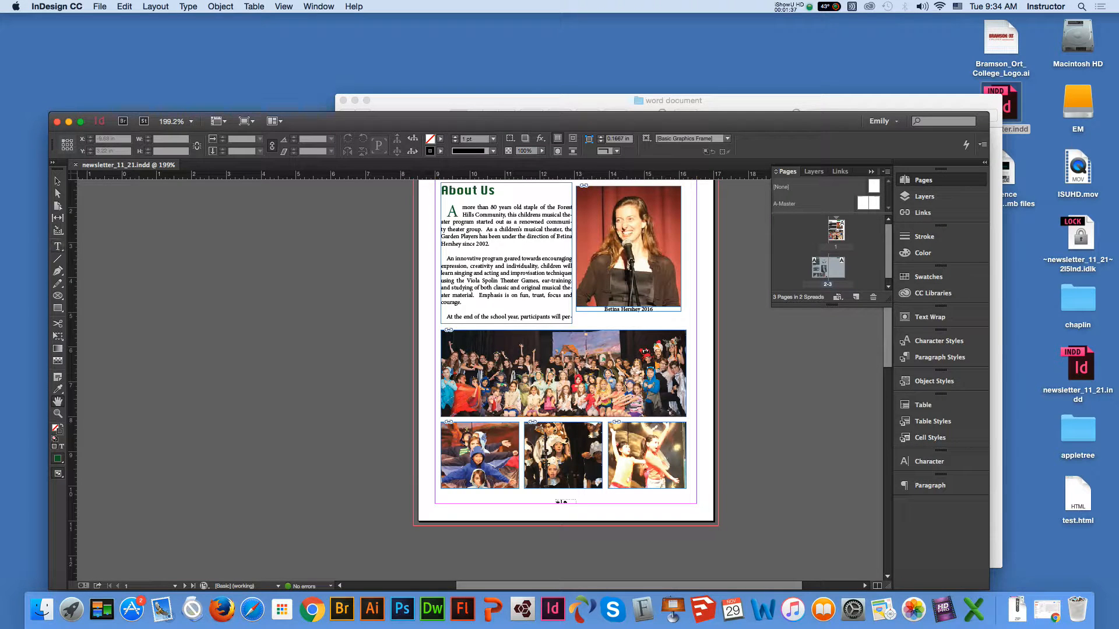
drag(568, 466, 548, 254)
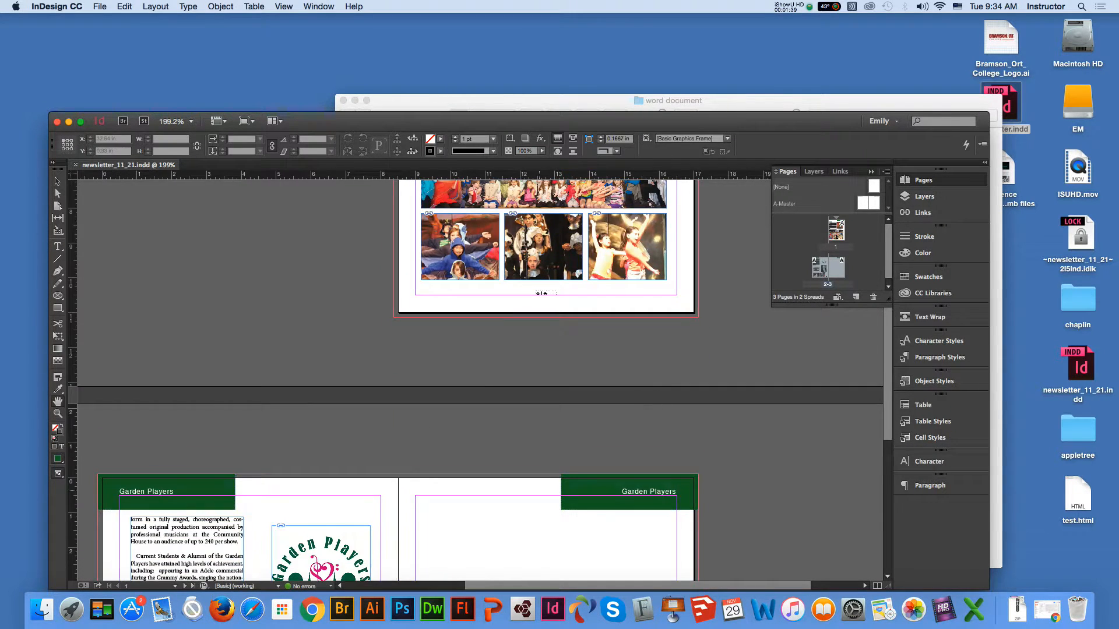
drag(539, 481, 566, 267)
drag(555, 399, 566, 326)
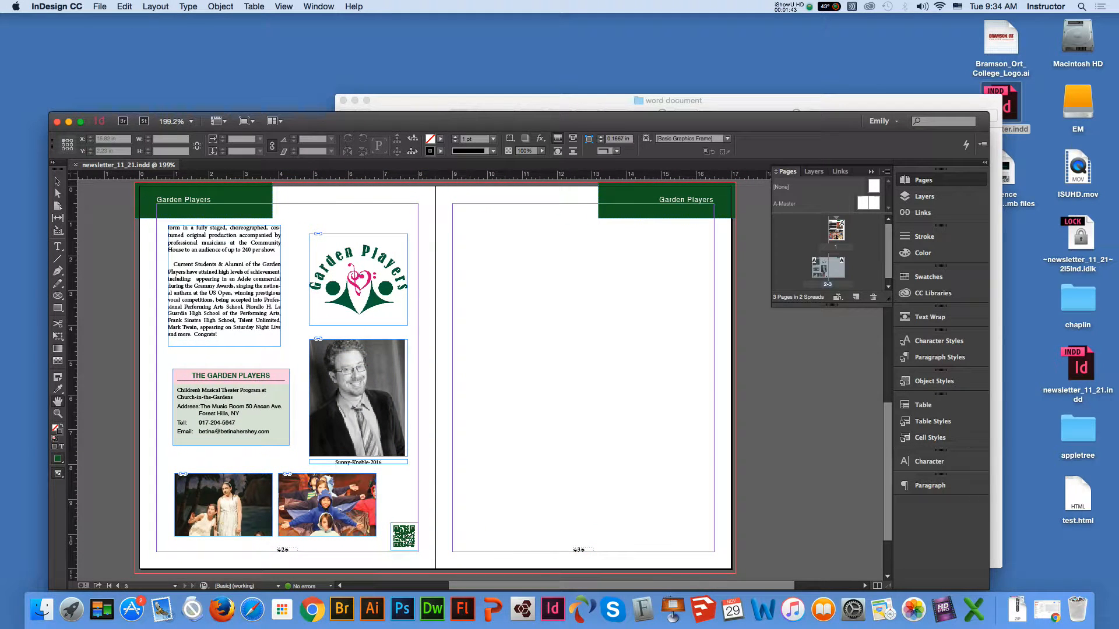
Place the "What If" Word file from Finder in a text frame about 6.74 in wide on page 3 and apply [Basic Paragraph].
key(super+Tab)
mouse_move(488, 156)
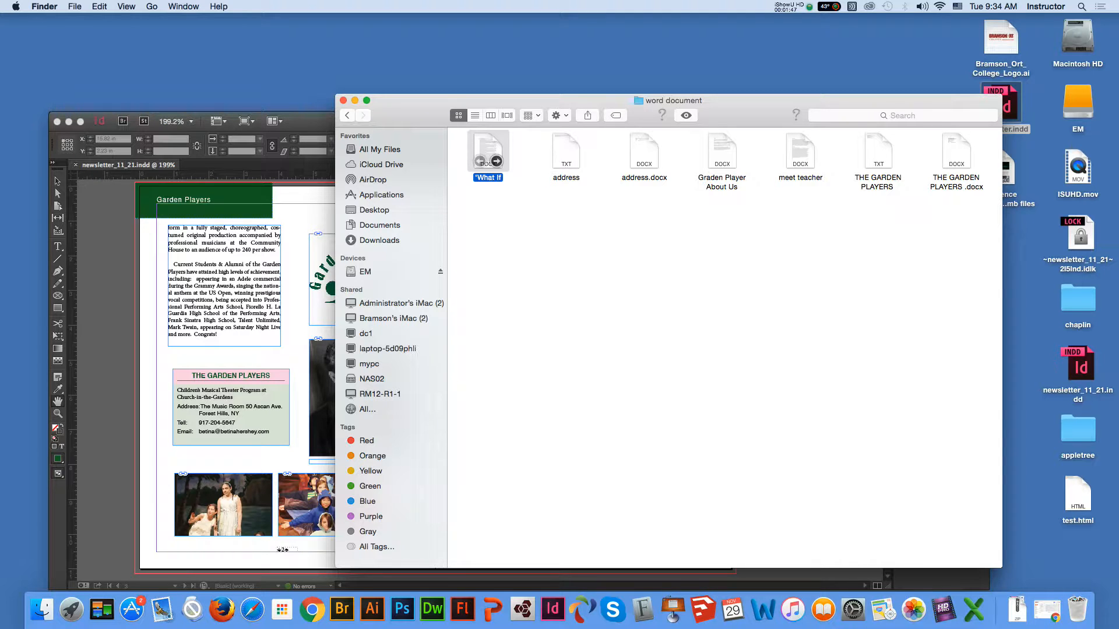
drag(489, 153, 117, 343)
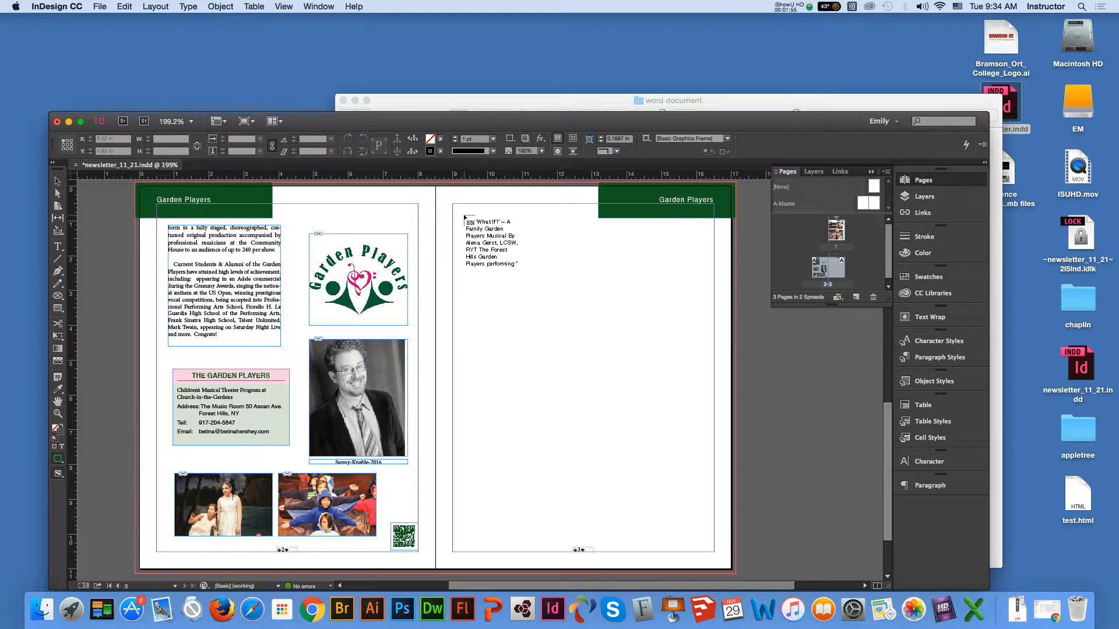
drag(465, 224, 702, 540)
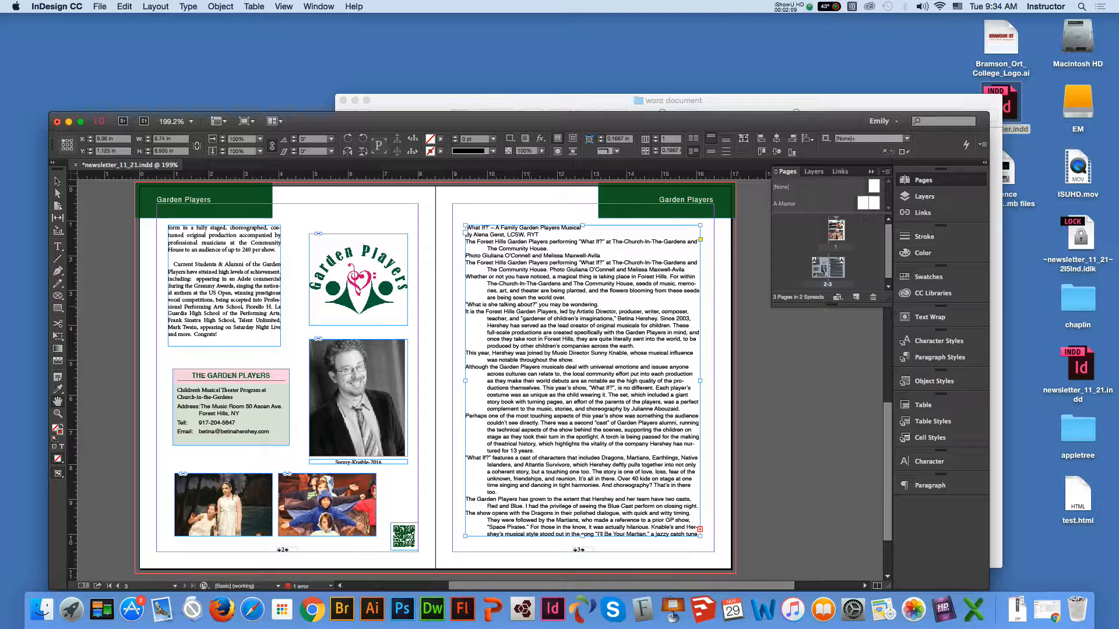
click(940, 357)
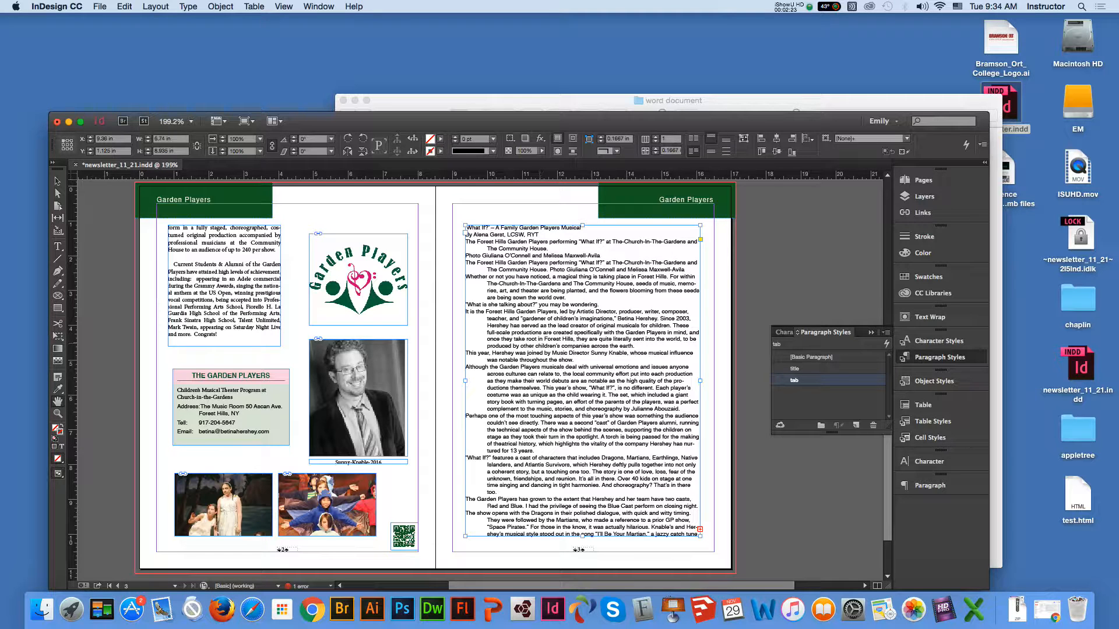
click(811, 356)
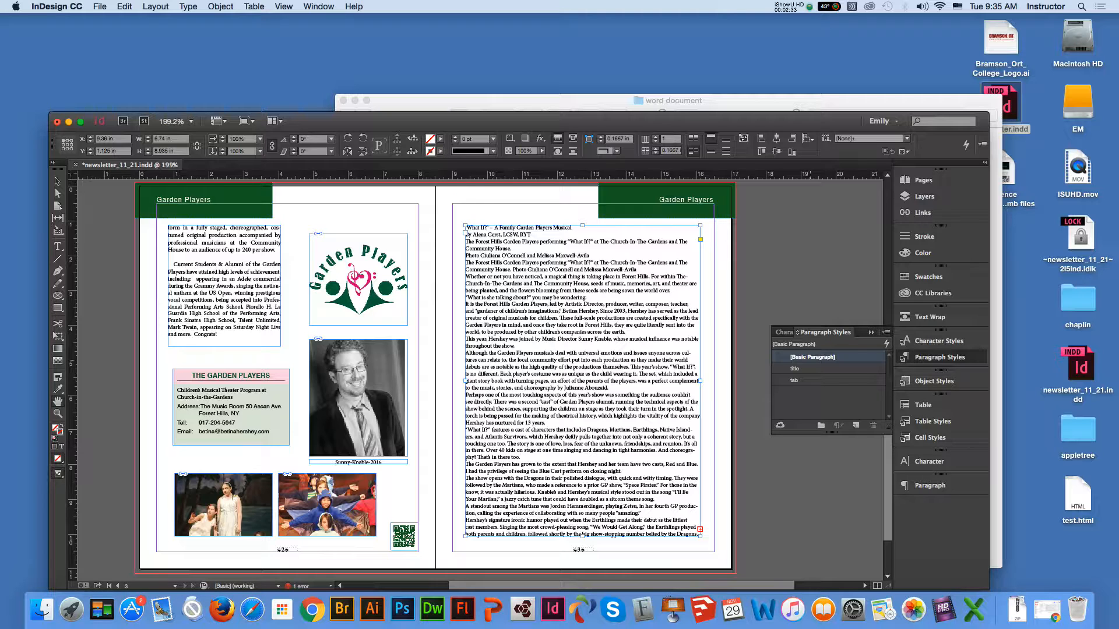
Open Text Frame Options for the article frame on page 3 and set the number of columns to 2.
key(Escape)
right_click(563, 241)
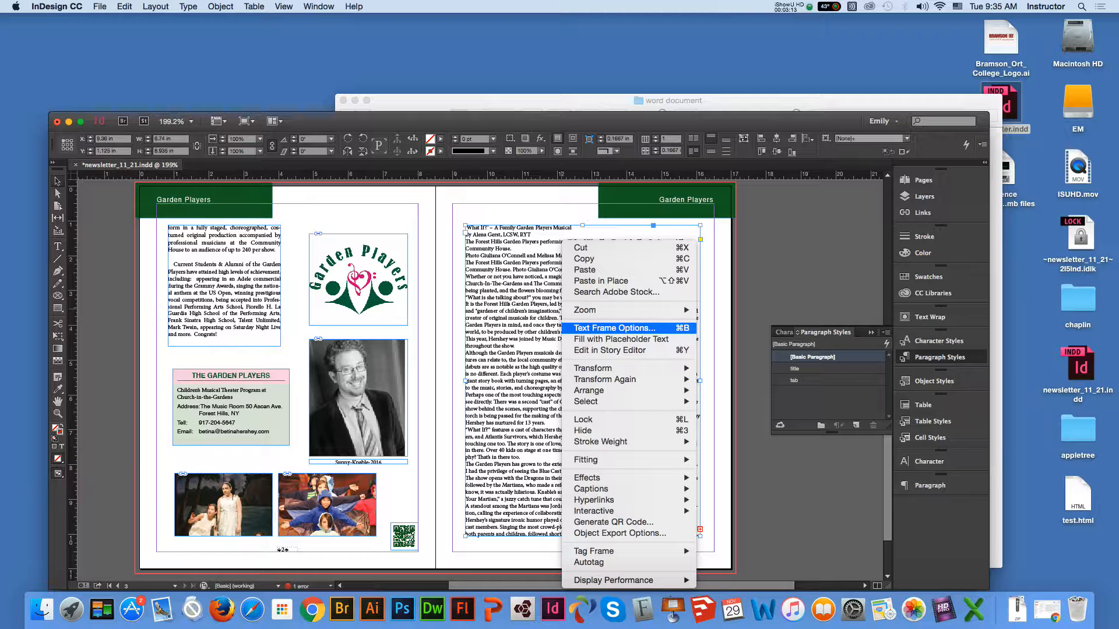
click(614, 329)
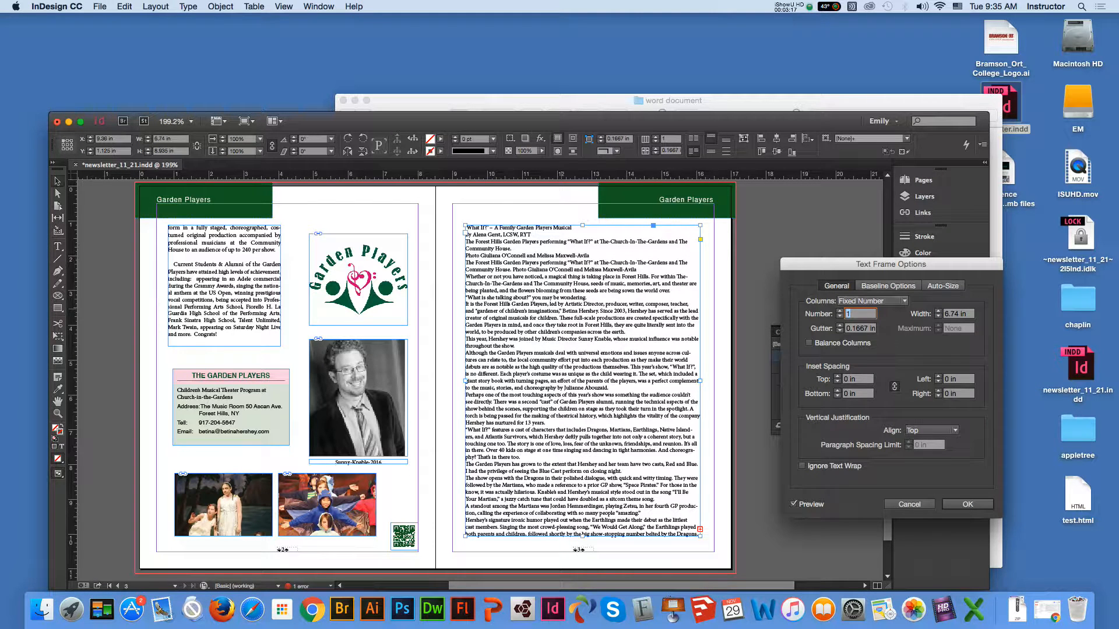
text(2)
key(Tab)
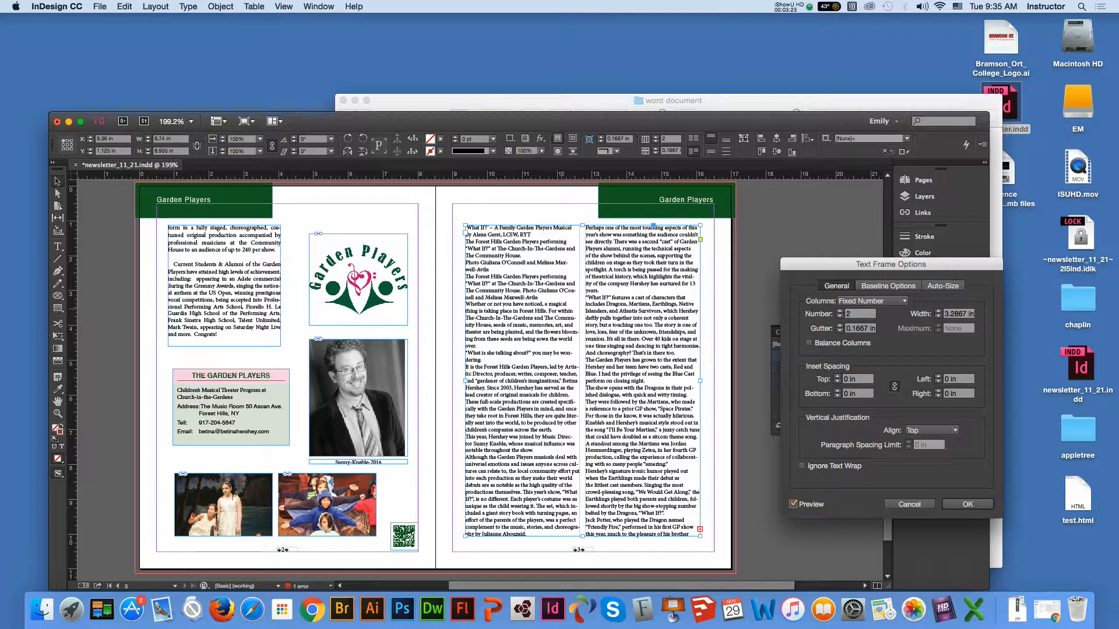
Try 3 columns in the article frame with preview on, adjusting the gutter to 0.125 in and 0.1875 in.
key(space)
click(860, 313)
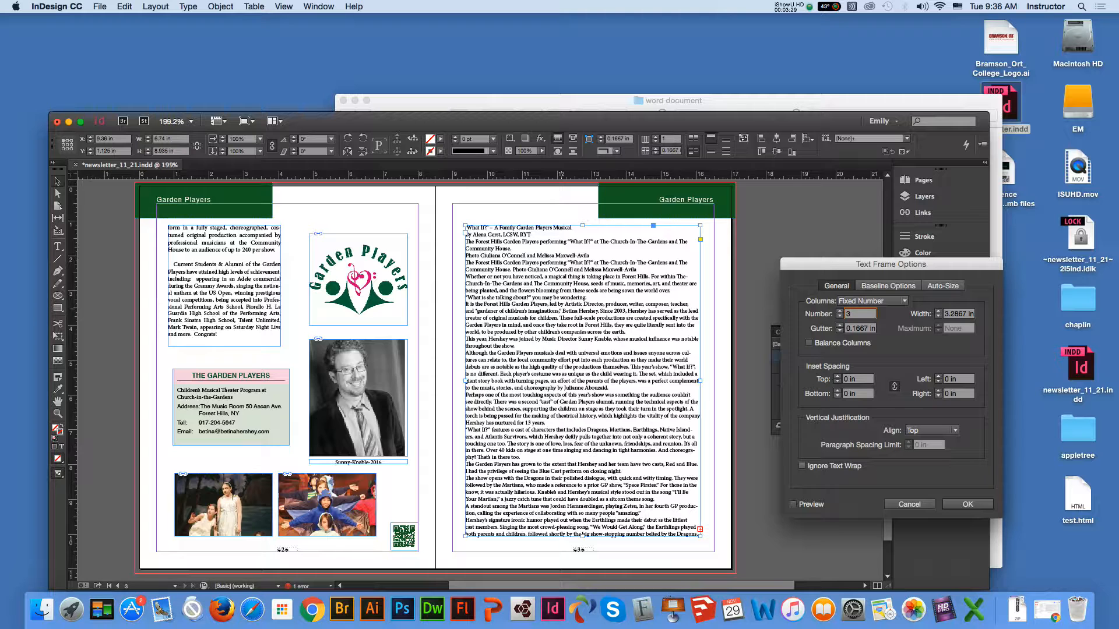
click(793, 504)
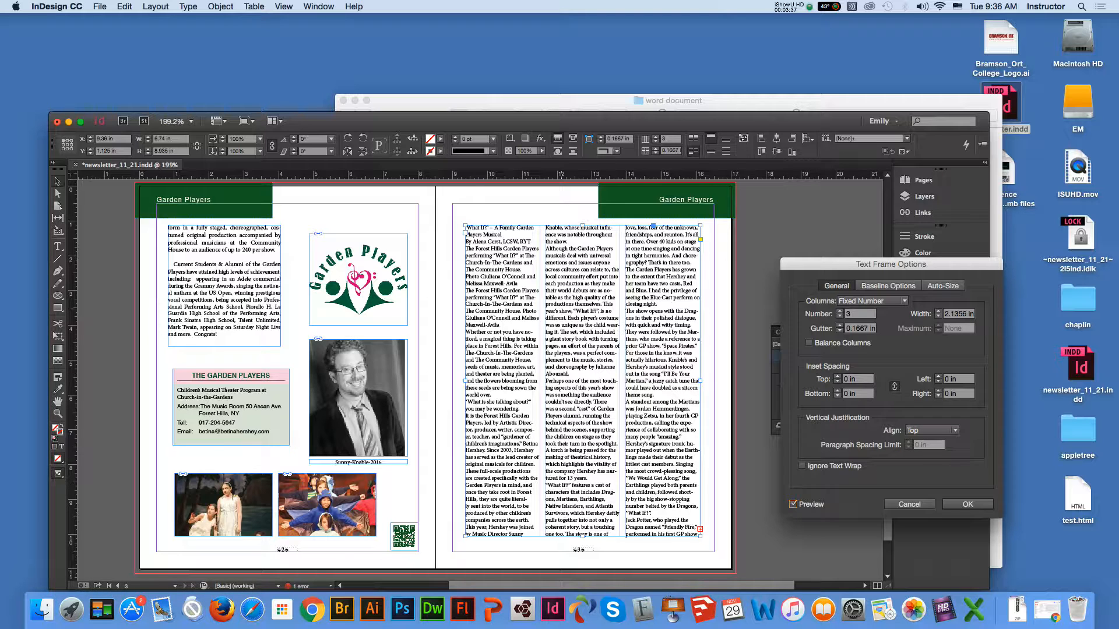
click(840, 331)
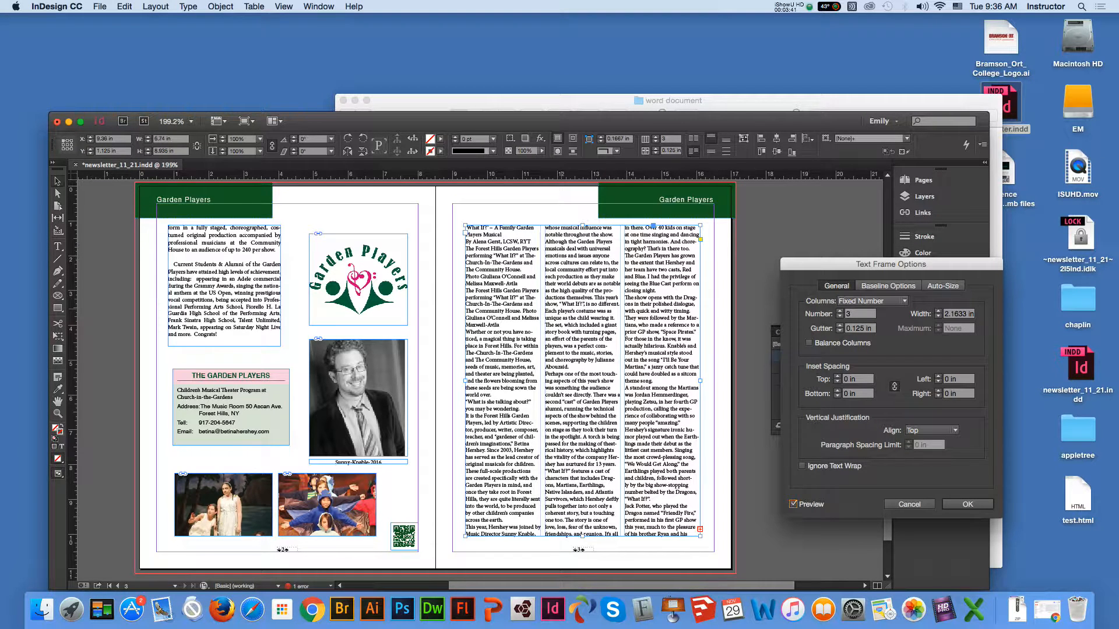
click(840, 325)
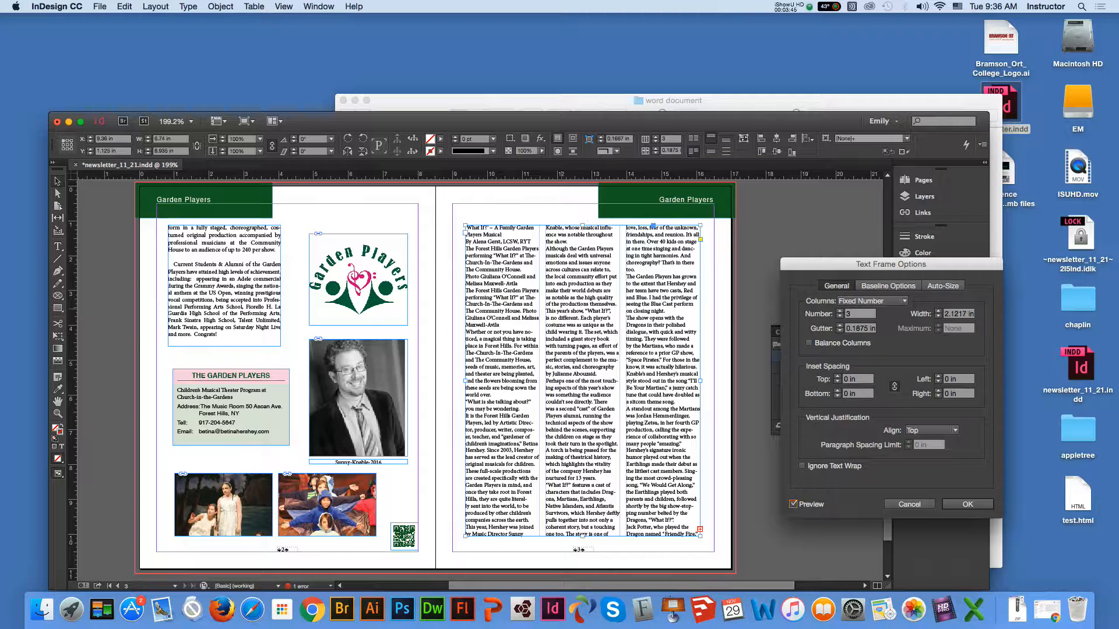
Set the article frame to 2 columns, close its options, and delete the frame from page 3.
key(Tab)
text(2)
key(Tab)
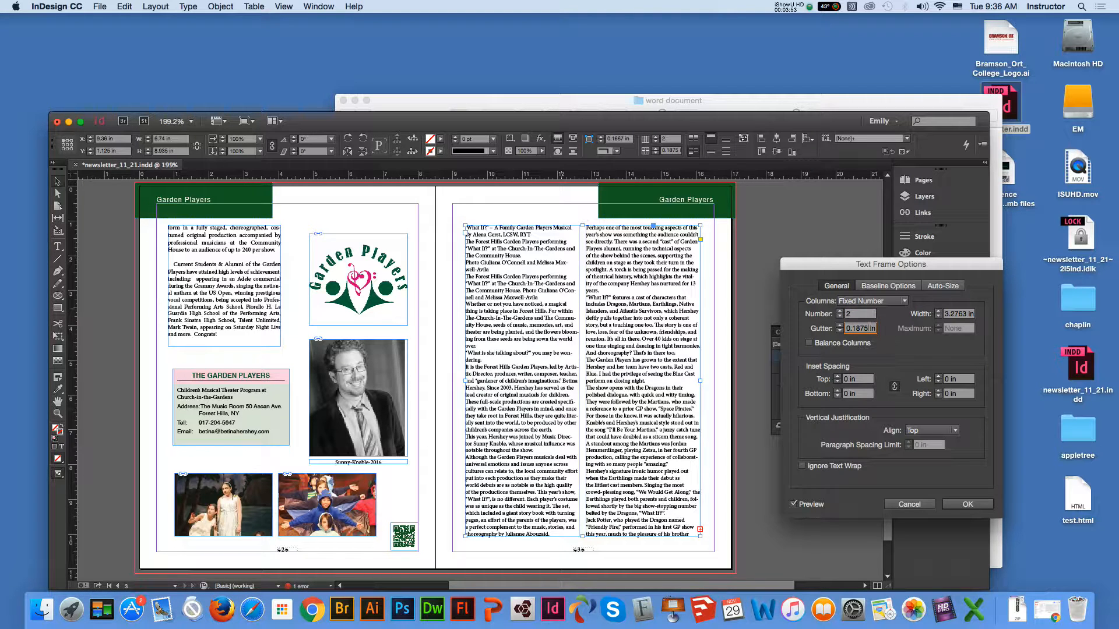
key(Escape)
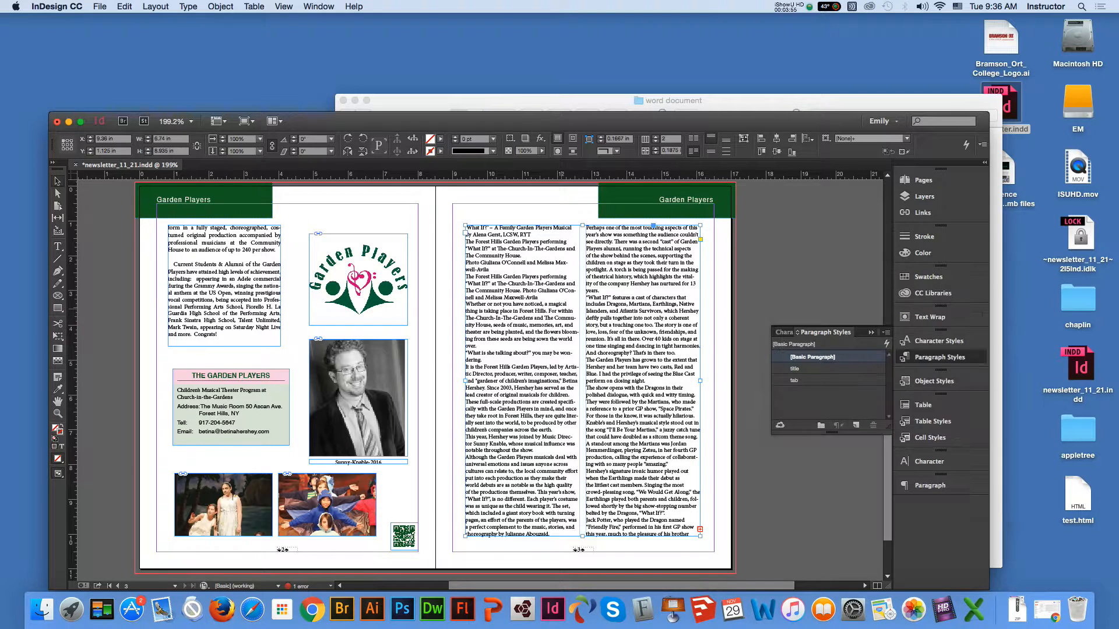
key(Delete)
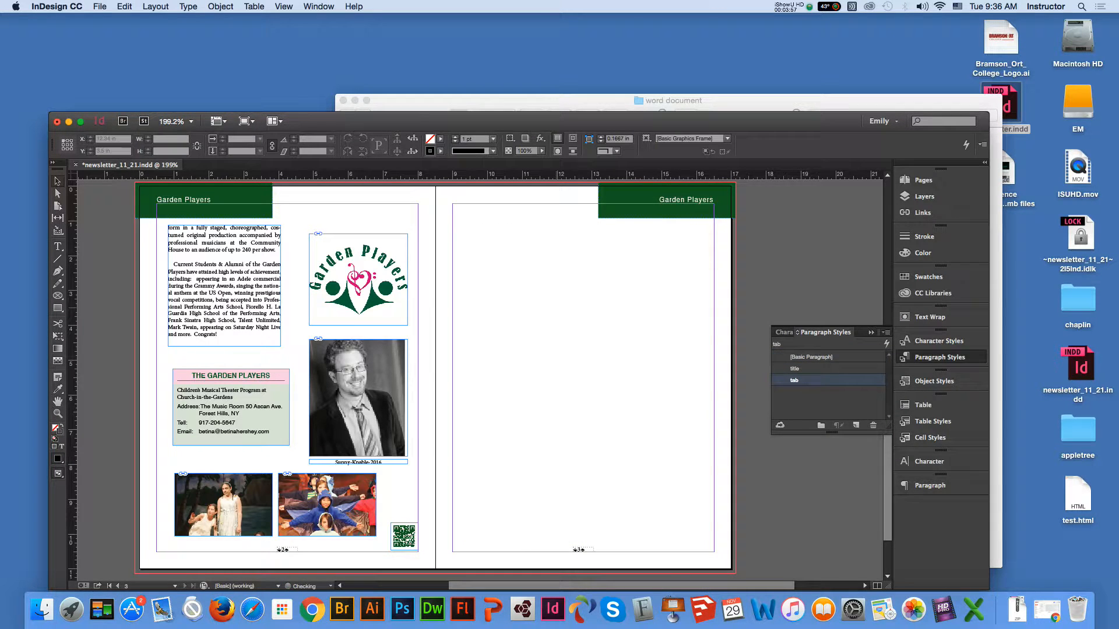
Draw a text frame about 6.94 in wide and 8.9 in tall inside the margins of page 3.
key(t)
drag(462, 225, 705, 536)
key(Escape)
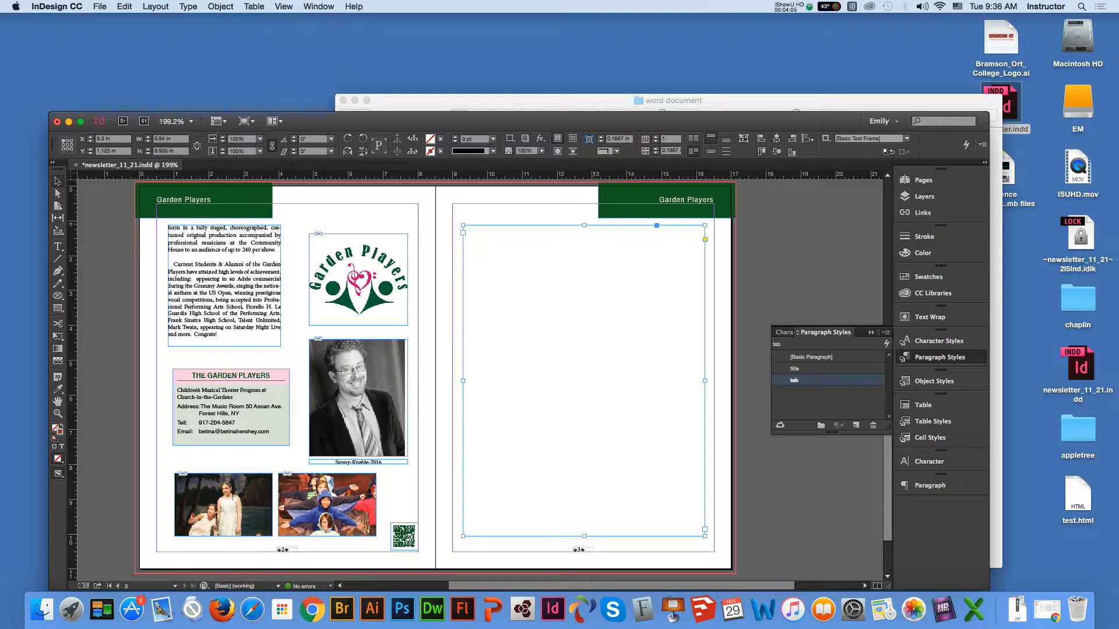
Set the page 3 text frame to 3 balanced columns with a 0.125 in gutter.
right_click(591, 226)
click(617, 315)
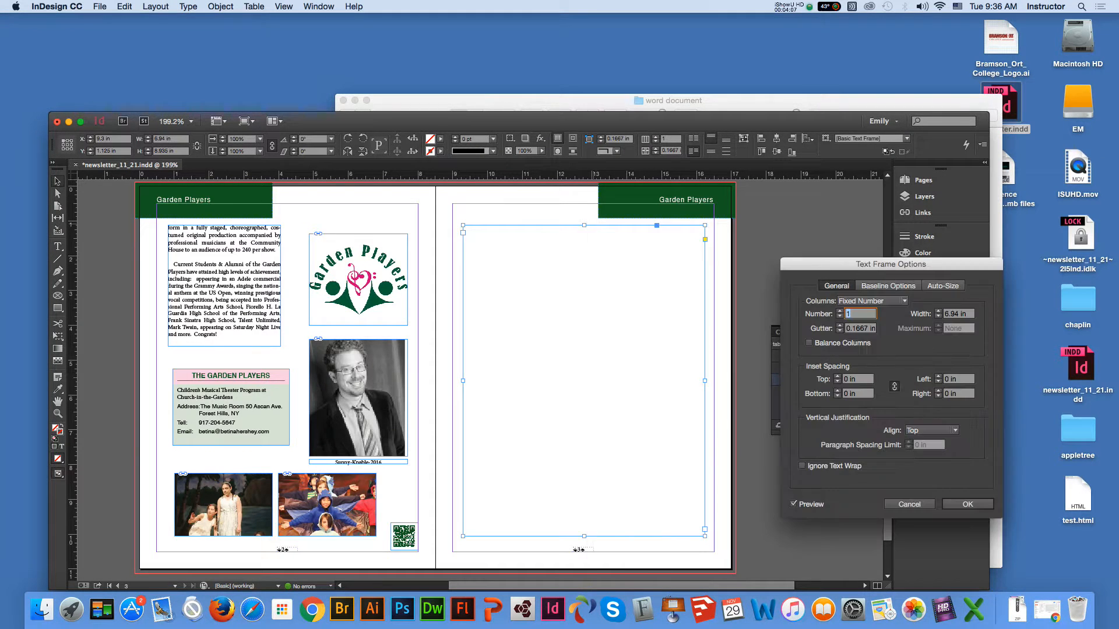
text(2)
text(3)
click(808, 343)
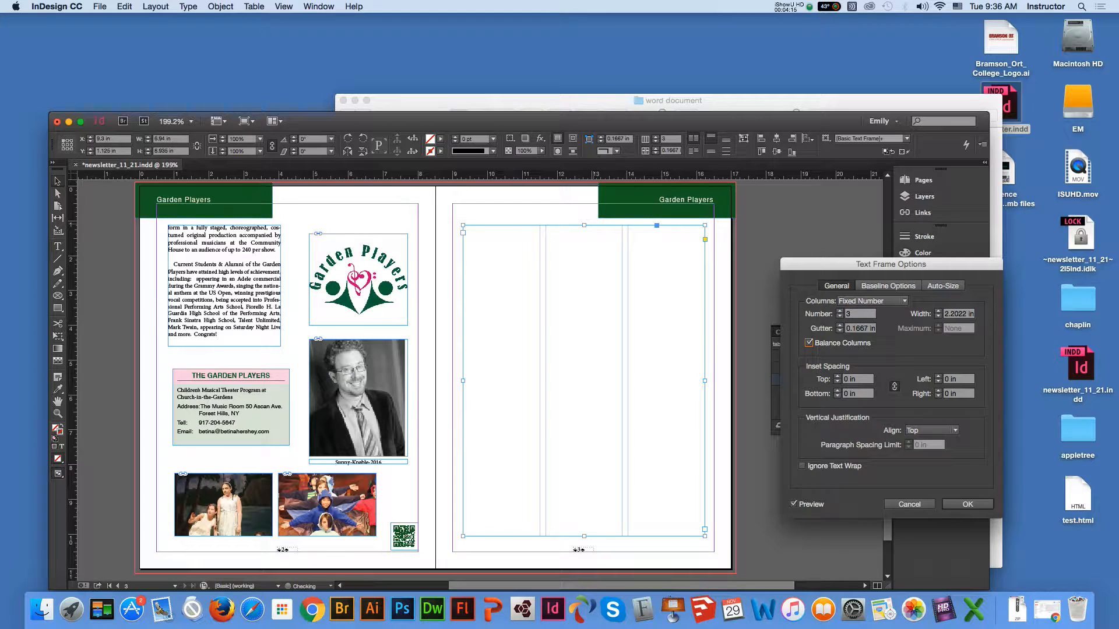
click(840, 325)
click(840, 331)
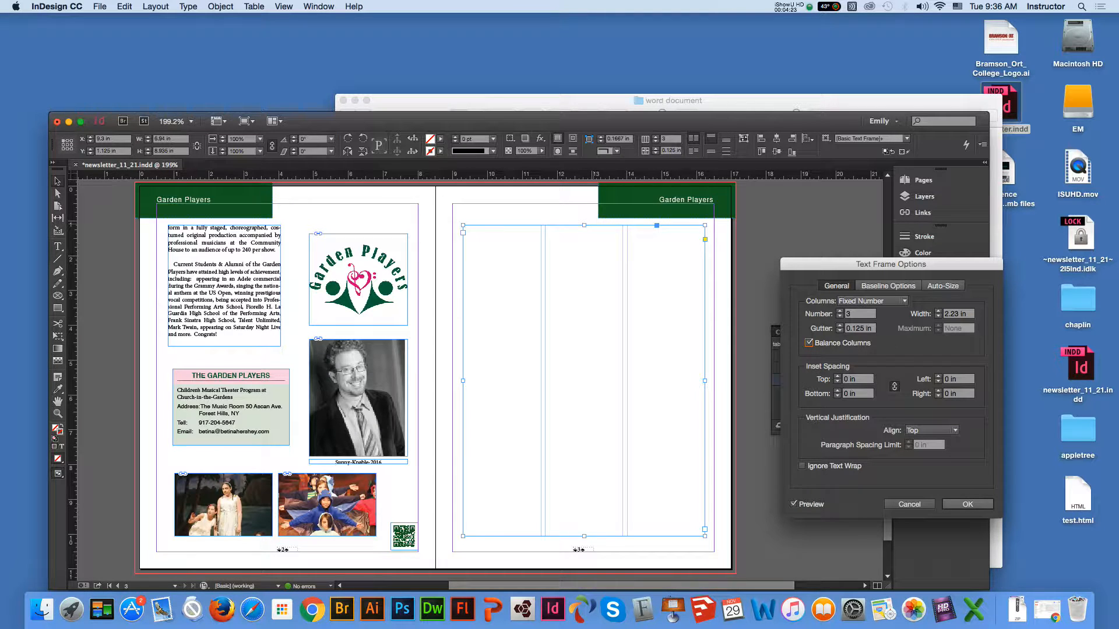
key(Return)
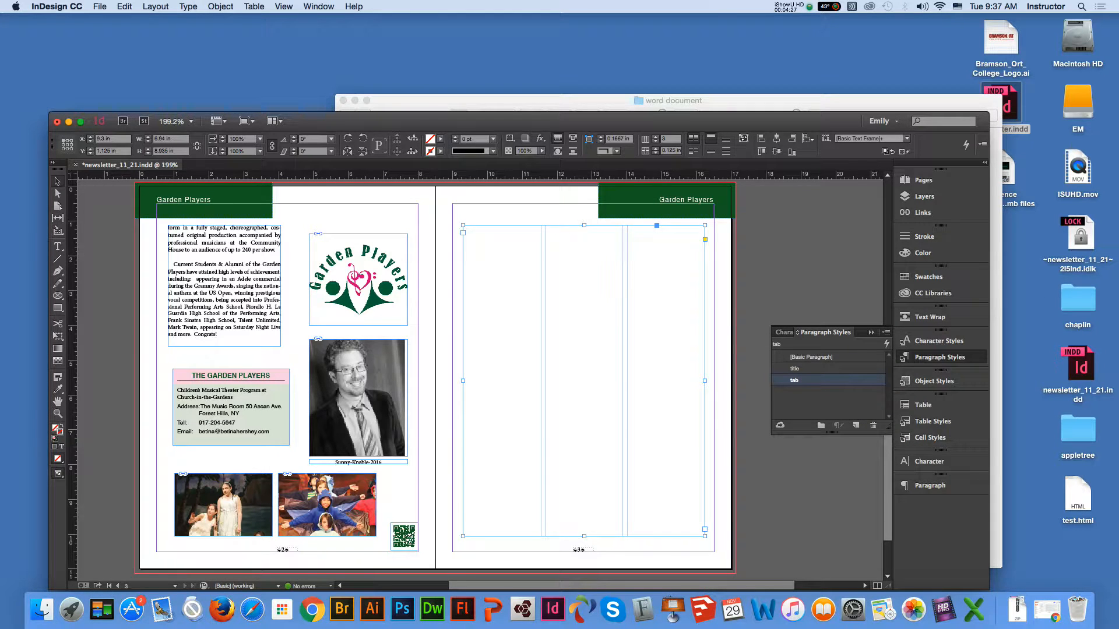
Place the "What If" Word file from Finder into the three-column frame on page 3 and apply [Basic Paragraph].
key(super+Tab)
mouse_move(487, 149)
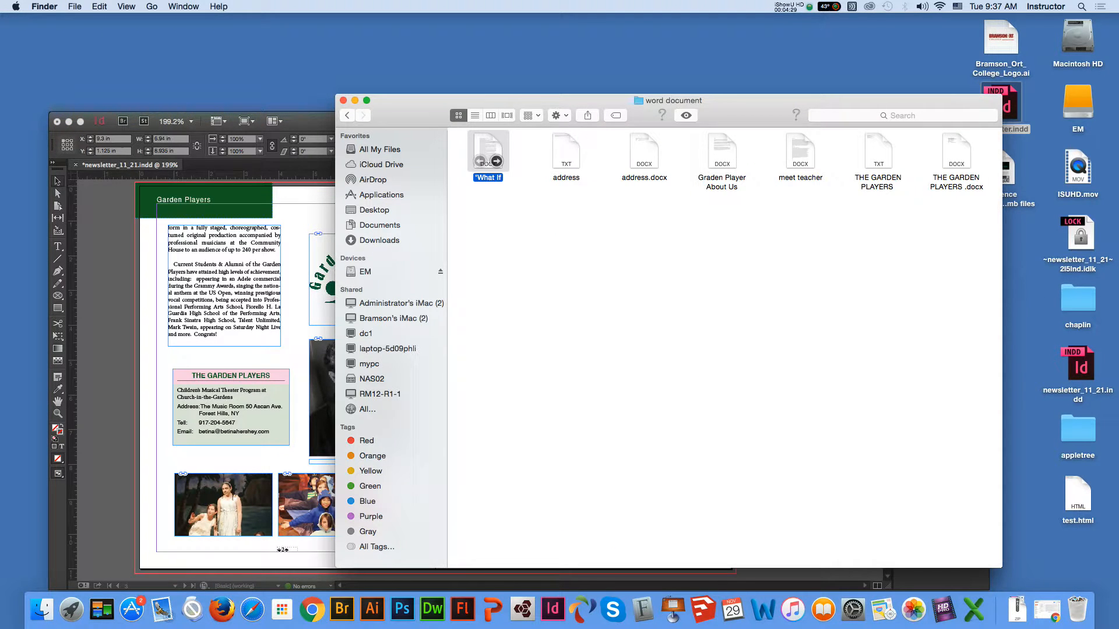
drag(488, 149, 565, 151)
drag(729, 100, 1066, 135)
drag(904, 193, 499, 260)
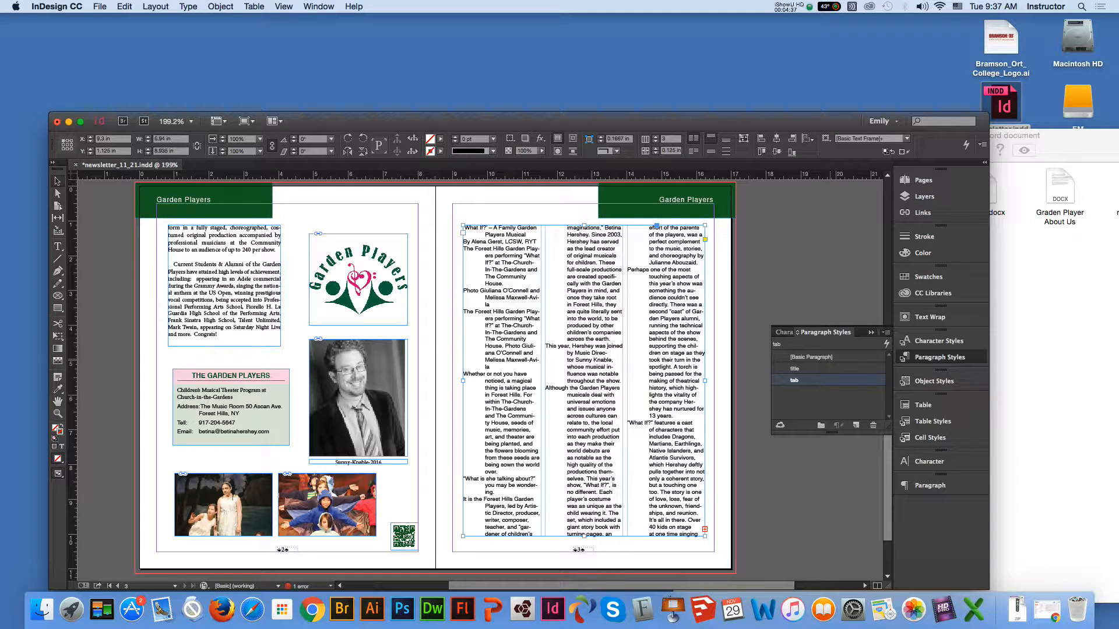
click(811, 357)
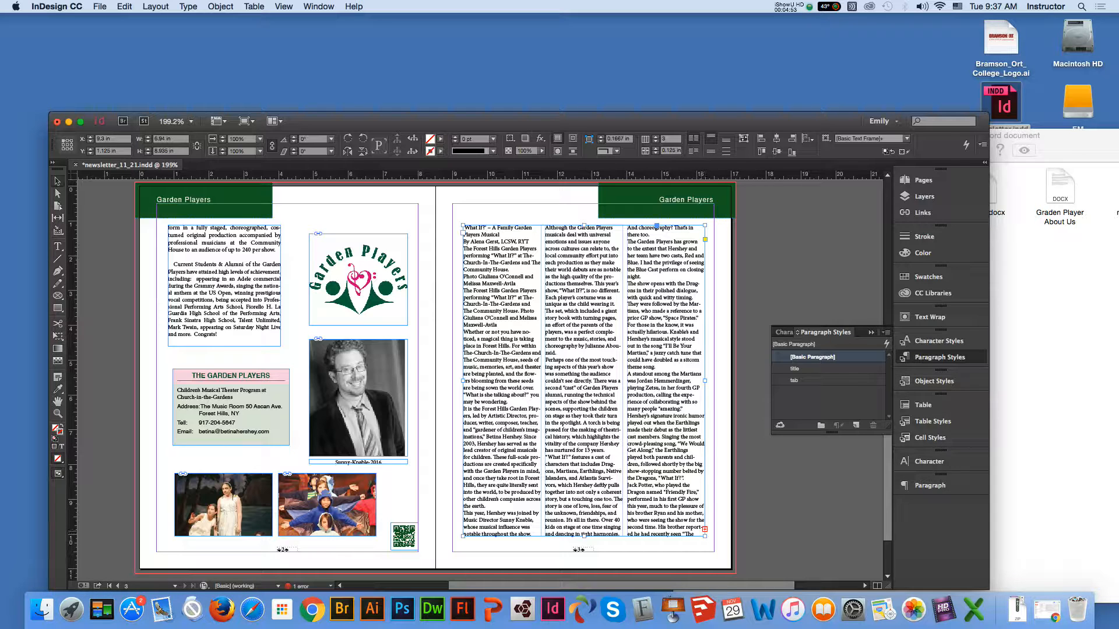
Insert 1 page after page 3 using the A-Master.
click(920, 180)
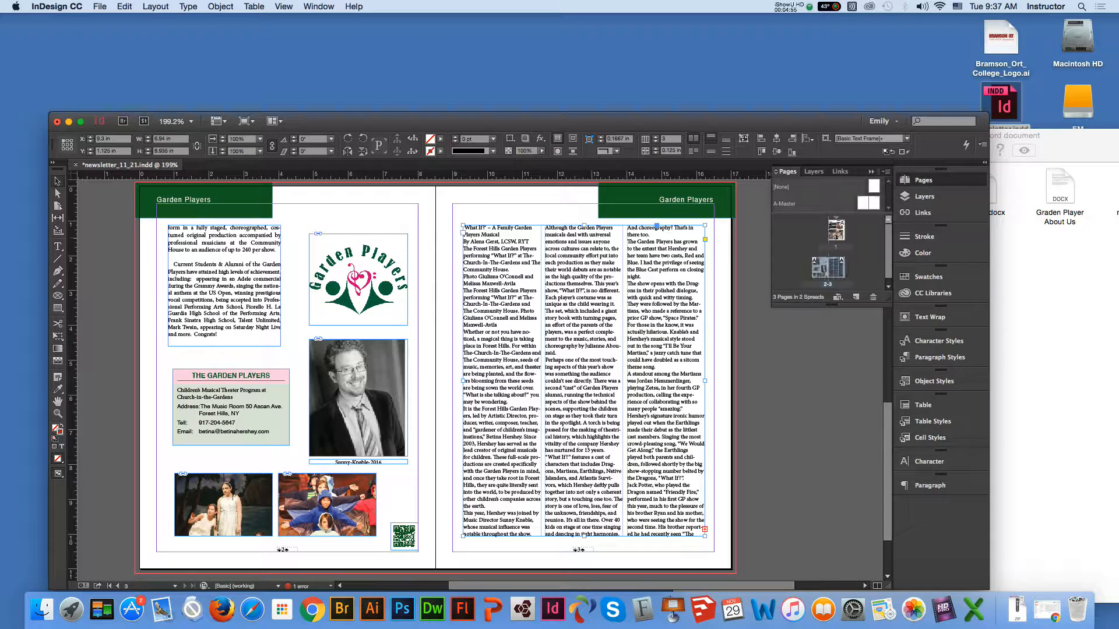
click(885, 171)
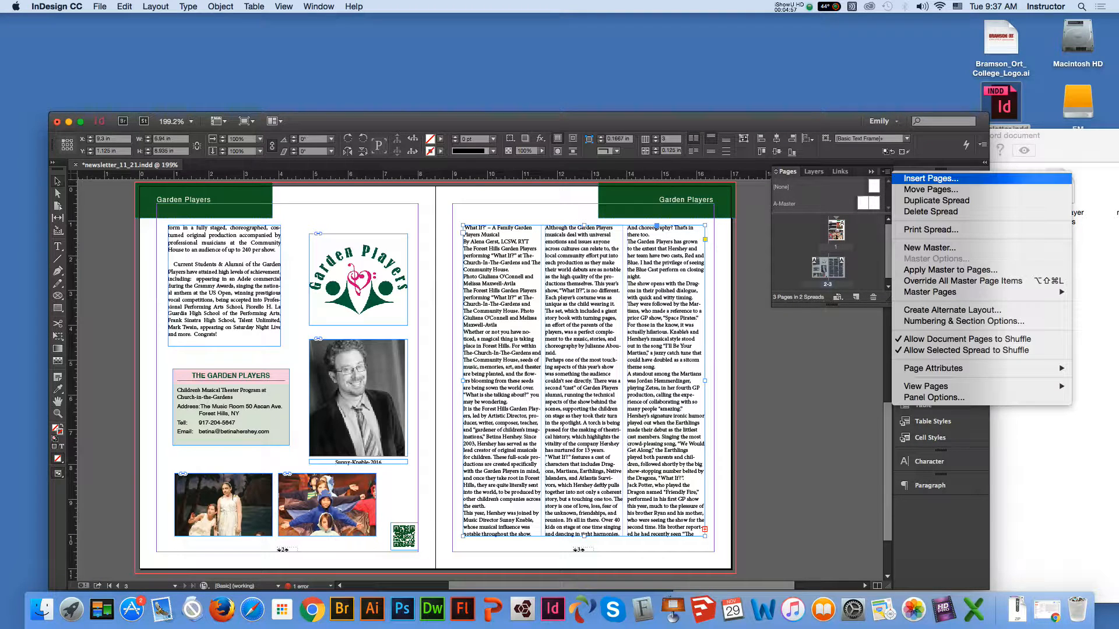
click(930, 179)
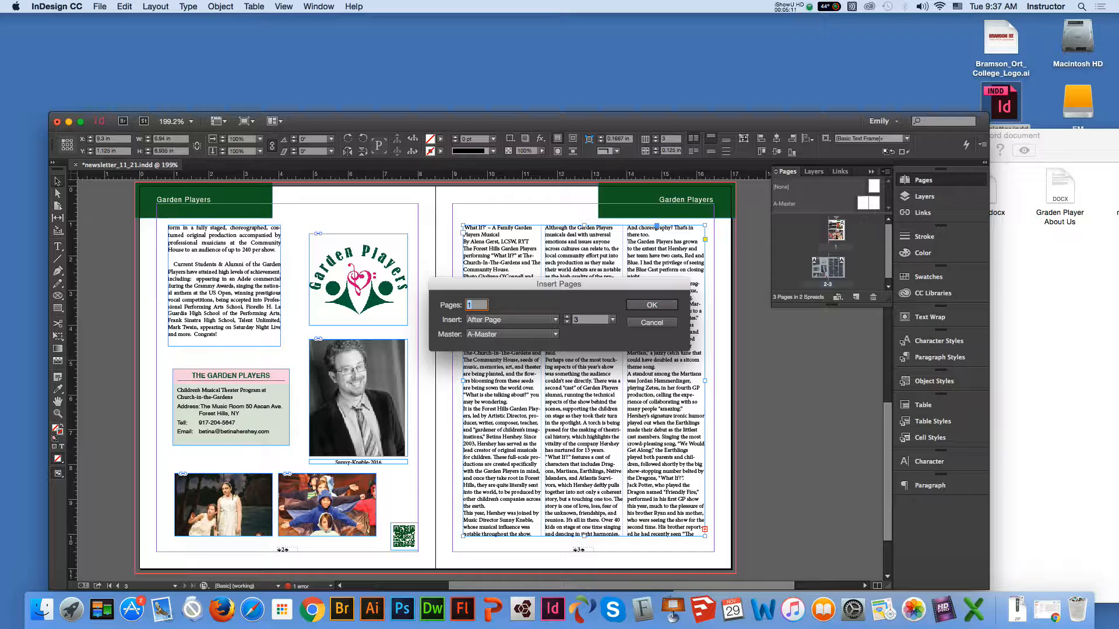
key(Return)
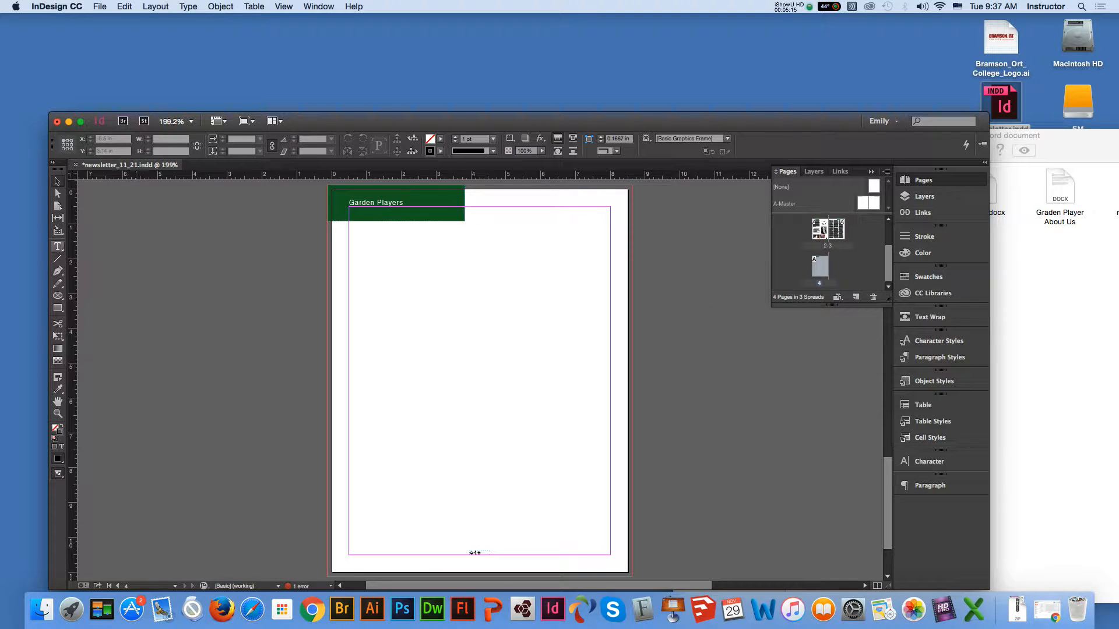
Draw a text frame about 7.08 in wide and 8.8 in tall on page 4 and set it to 3 columns.
key(t)
drag(354, 233, 601, 540)
key(Escape)
right_click(422, 233)
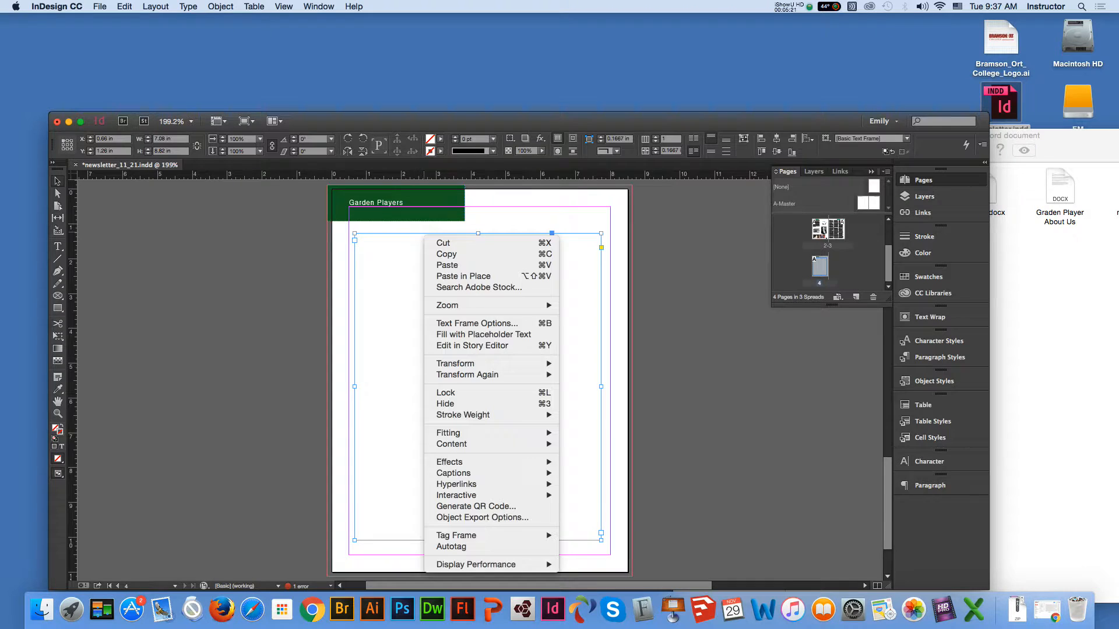
click(467, 324)
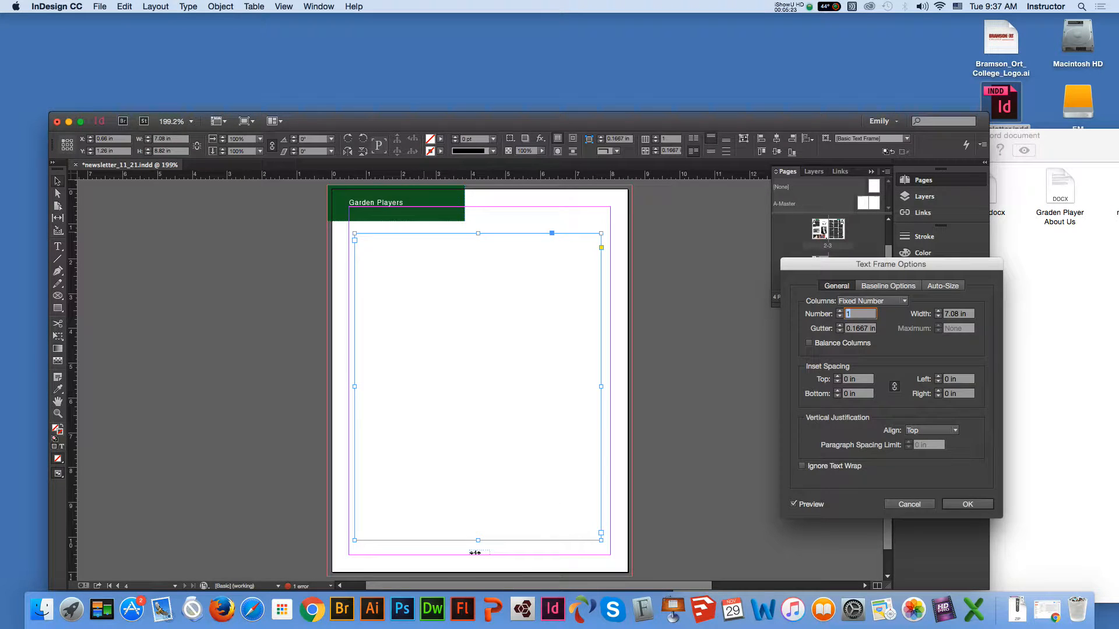
text(3)
key(Return)
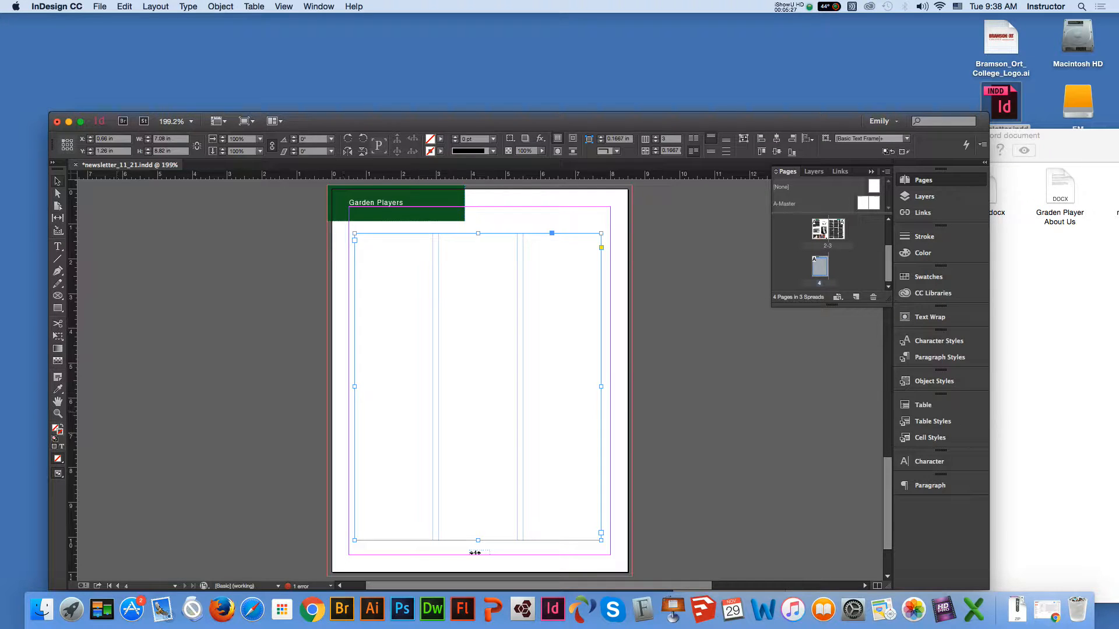
Thread the overset article text from the page 3 frame into the three-column frame on page 4.
double_click(837, 229)
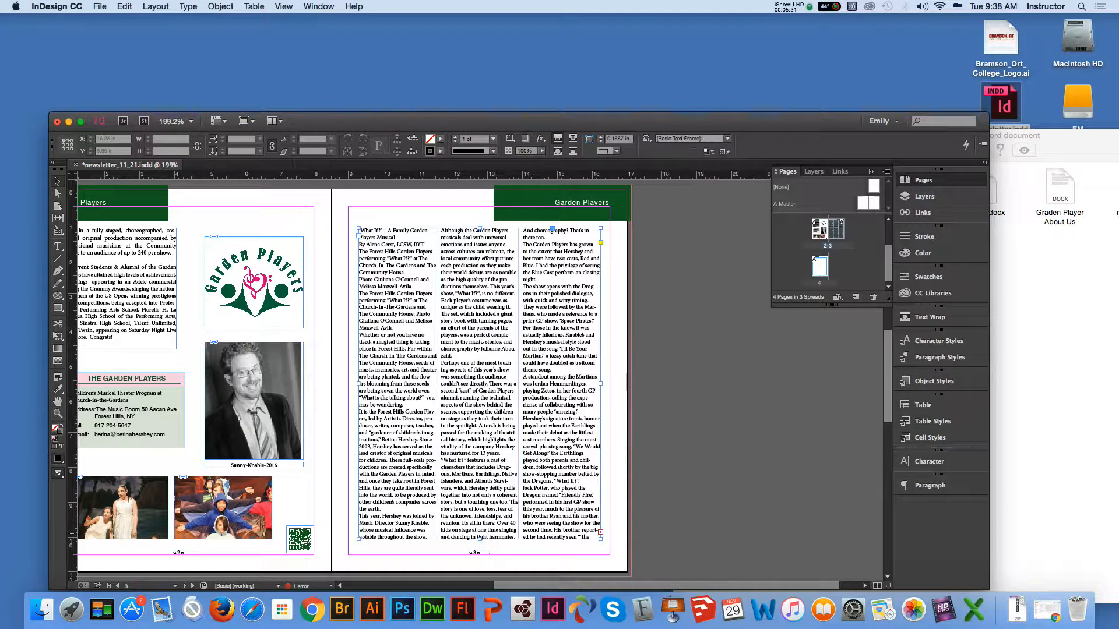
click(600, 532)
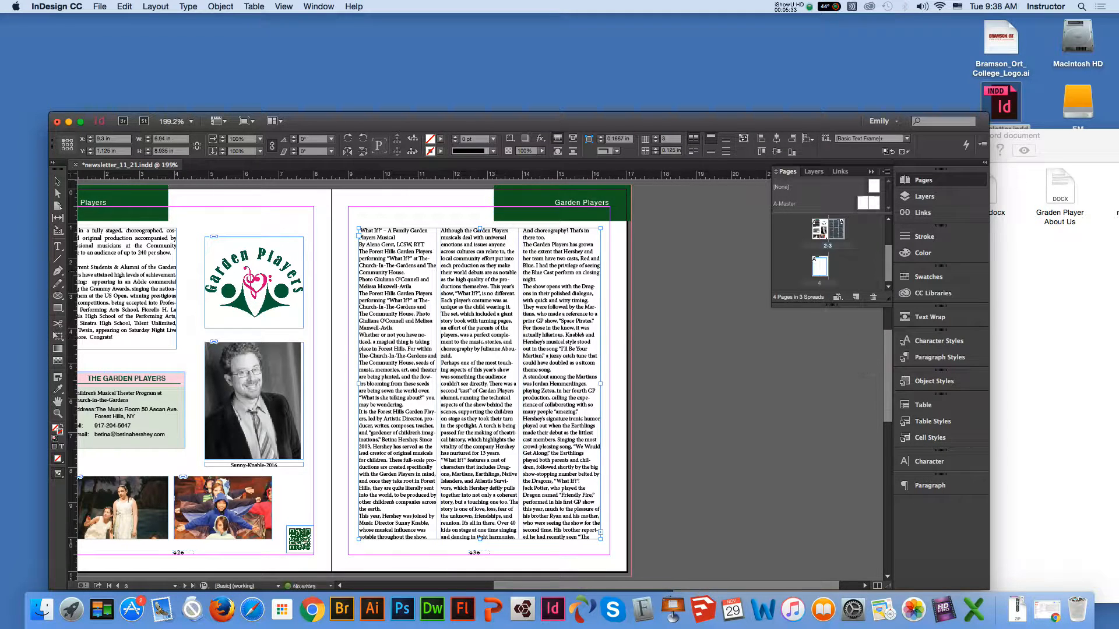
double_click(819, 267)
click(370, 259)
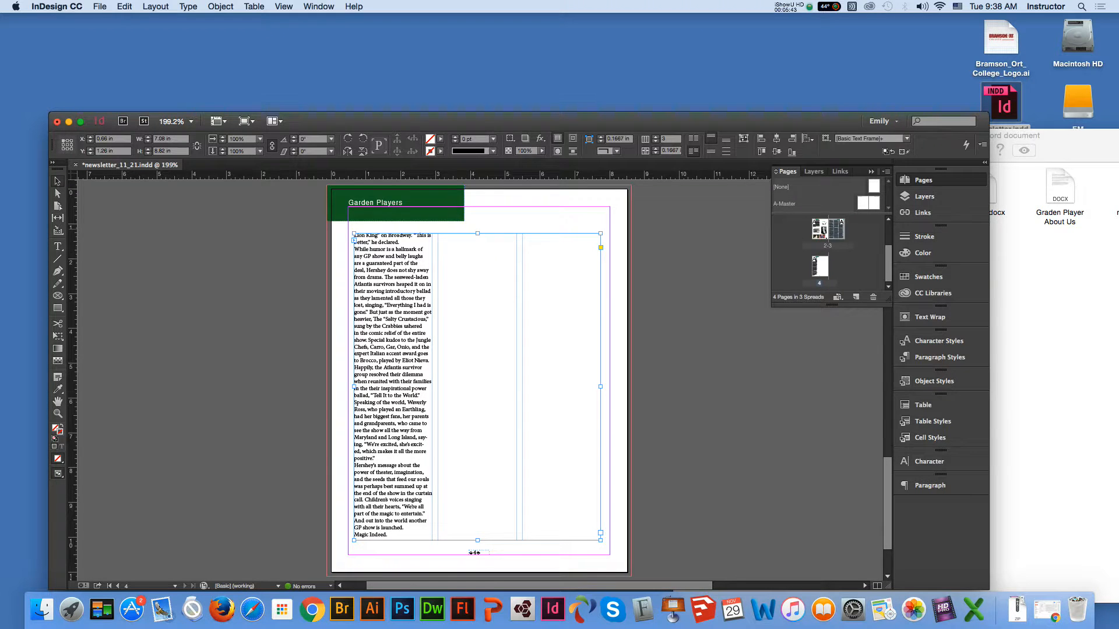
Return to the page 2-3 spread and turn on the display of text threads.
key(shift+Page_Up)
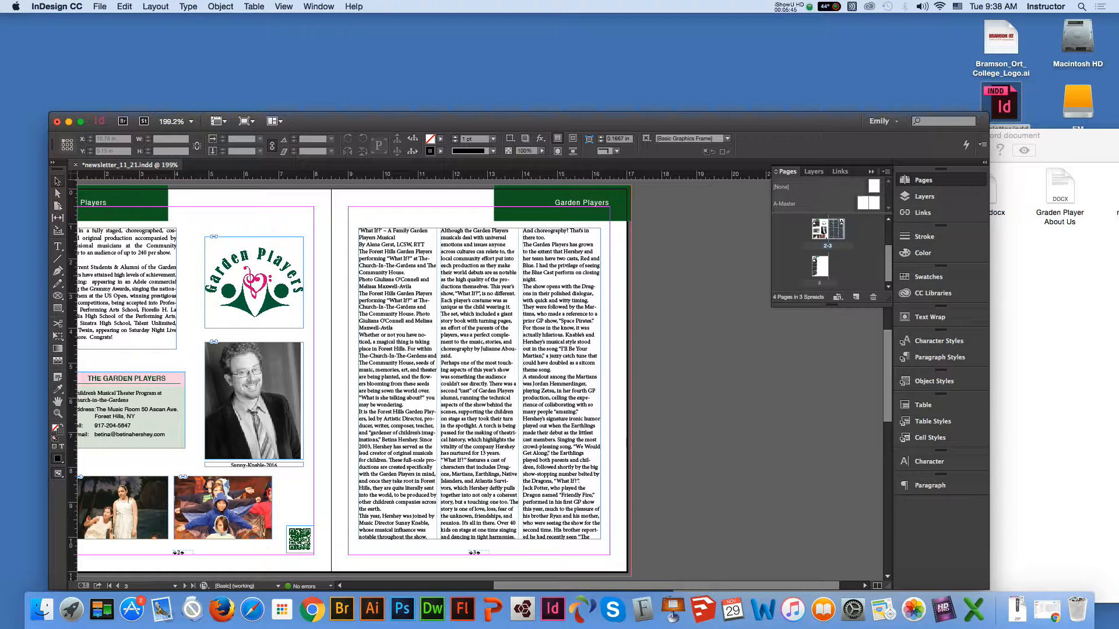
click(254, 6)
mouse_move(284, 6)
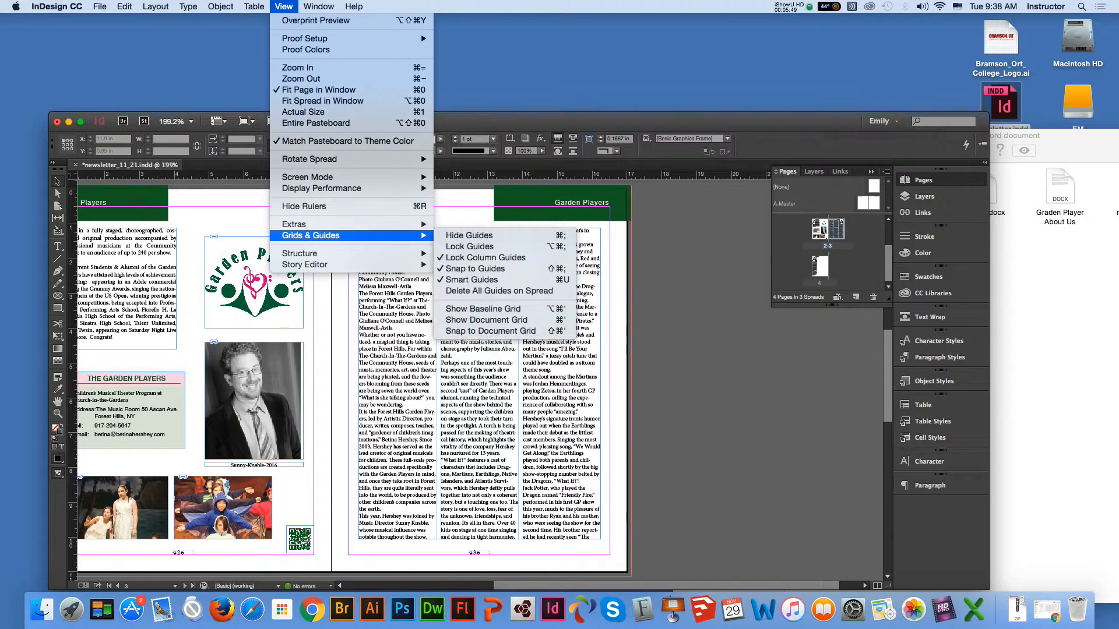
mouse_move(294, 224)
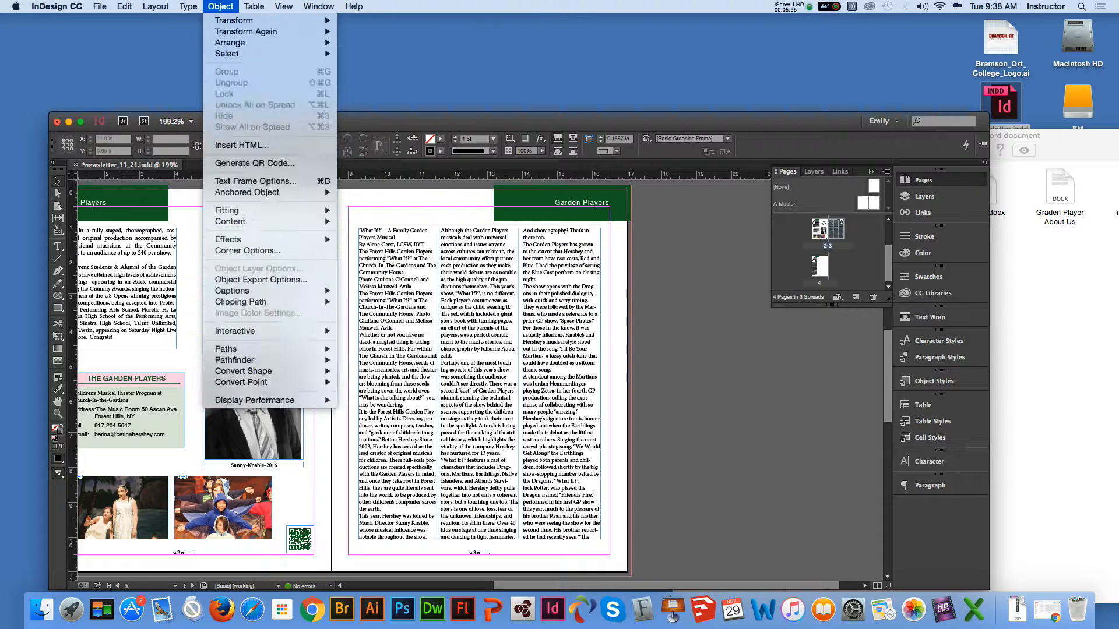
mouse_move(188, 6)
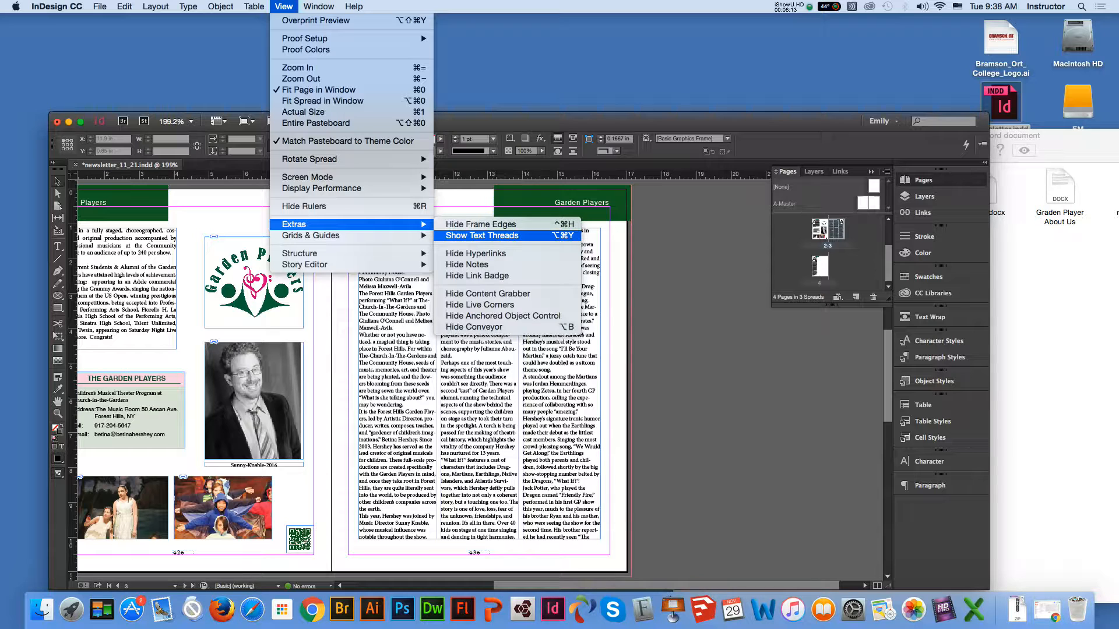
click(482, 236)
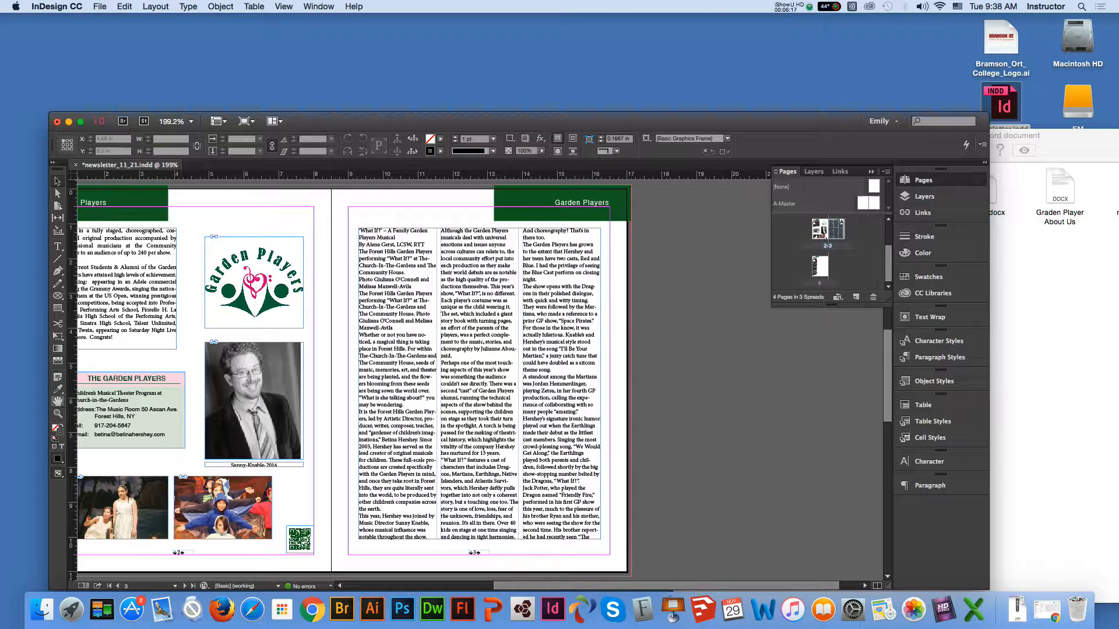
Move the threaded frame on page 4 down the page and back up to X 0.625 in, Y 1.25 in.
scroll(478, 379, down, 15)
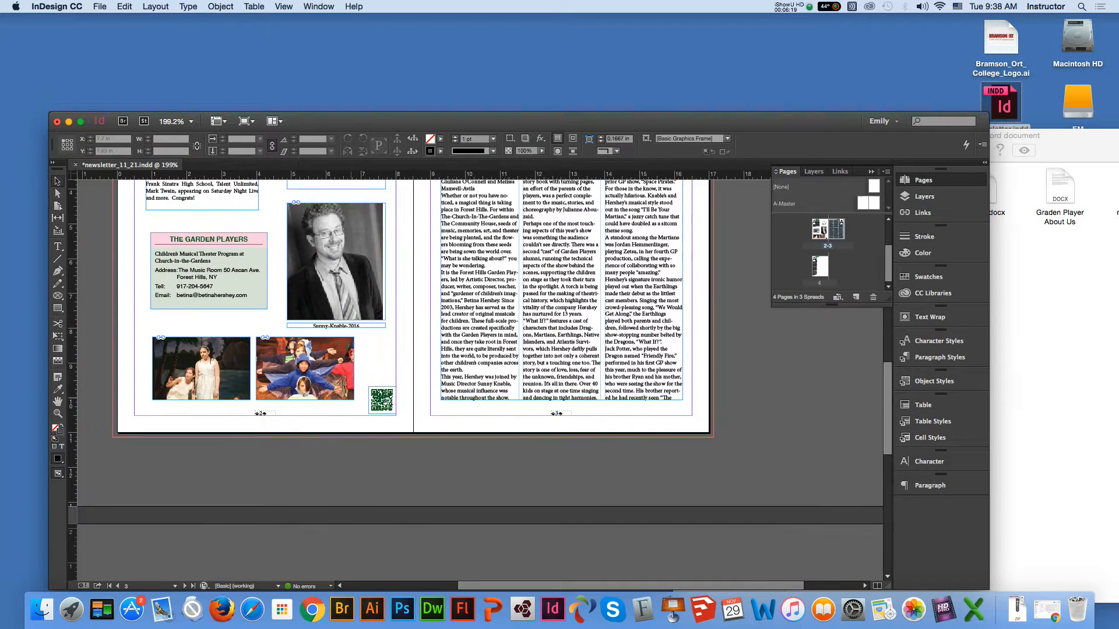
scroll(359, 439, down, 4)
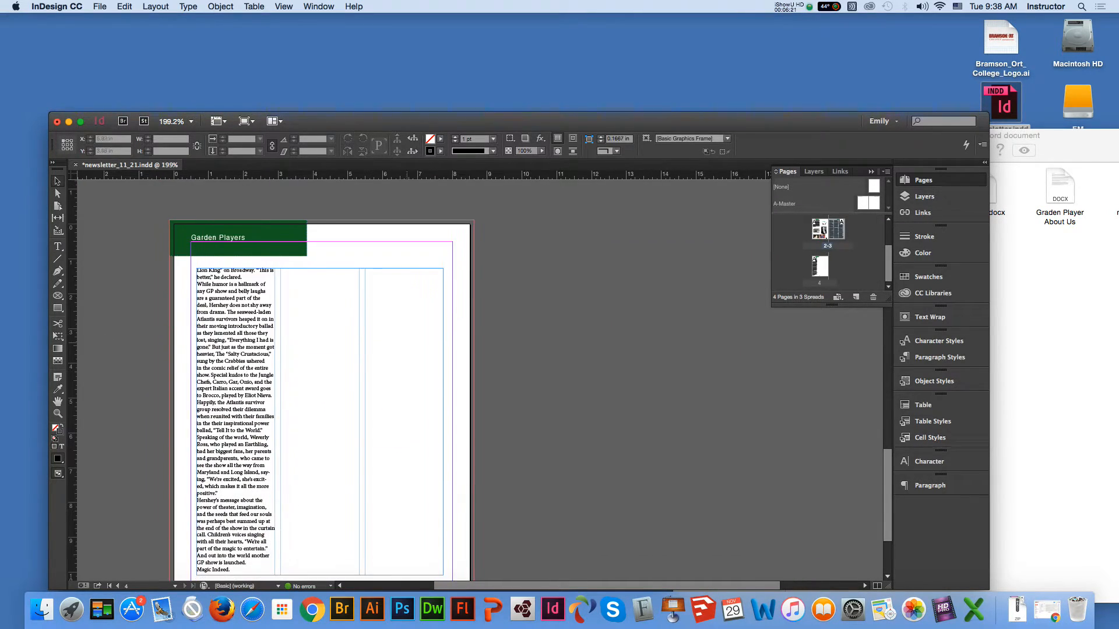
drag(370, 277, 336, 486)
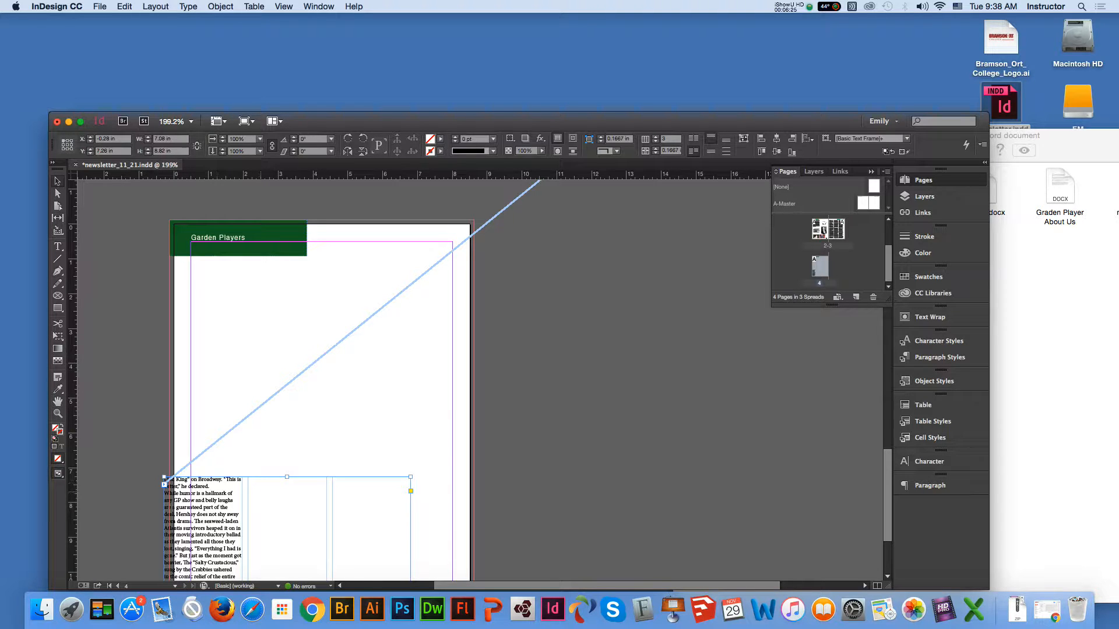
drag(217, 496, 247, 286)
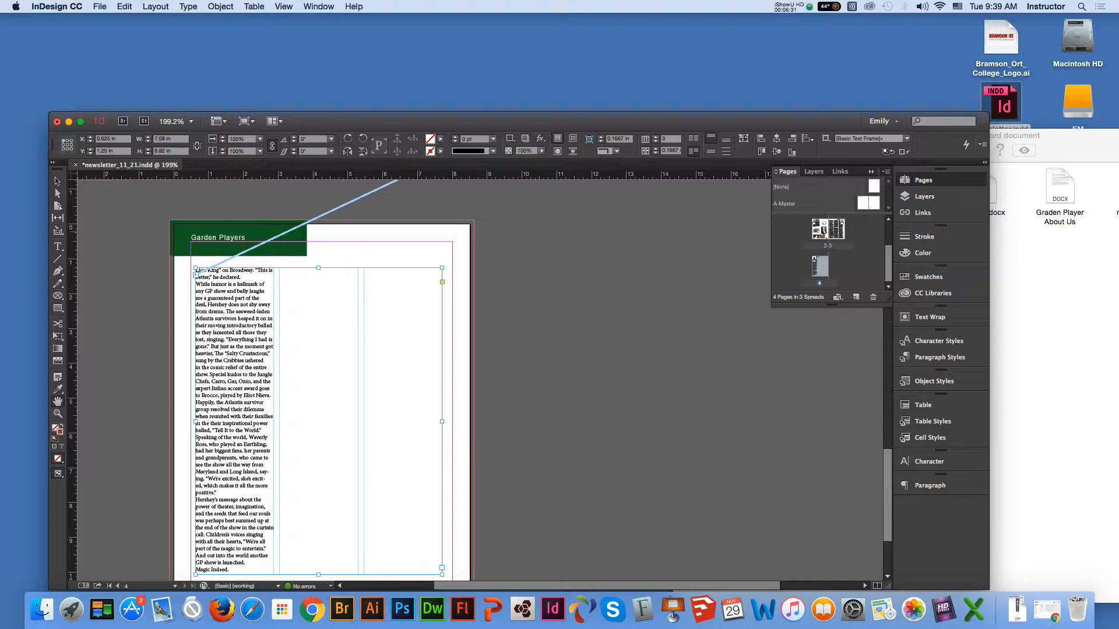
Examine the text thread line linking the page 3 article frame to the frame on page 4.
double_click(836, 229)
drag(449, 429, 528, 315)
drag(385, 430, 455, 386)
scroll(478, 373, down, 10)
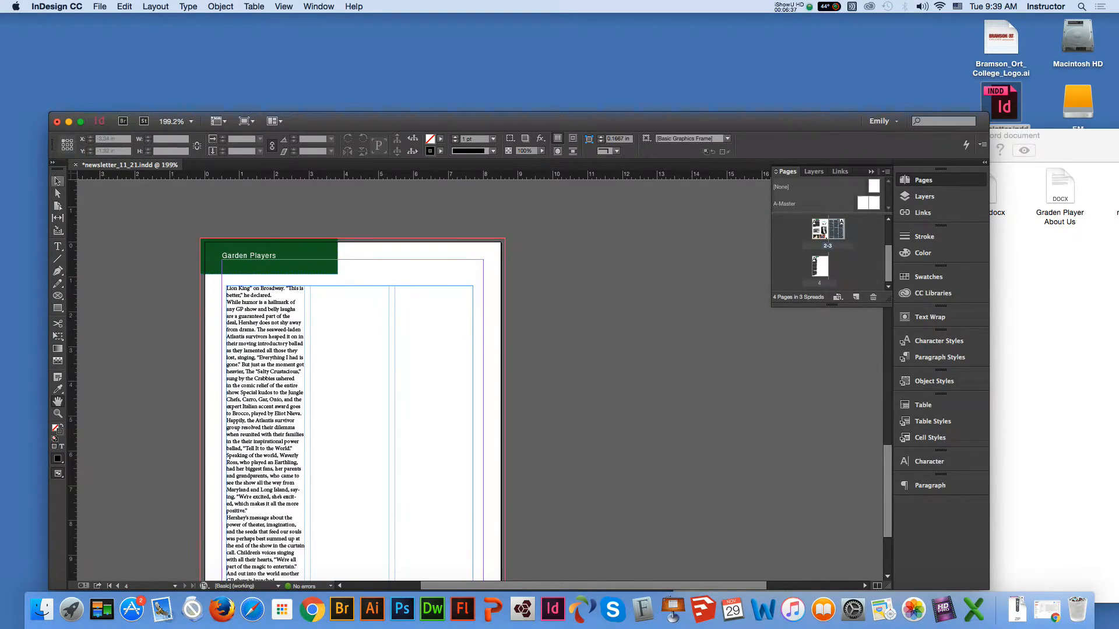
right_click(234, 327)
click(232, 325)
click(280, 330)
click(57, 401)
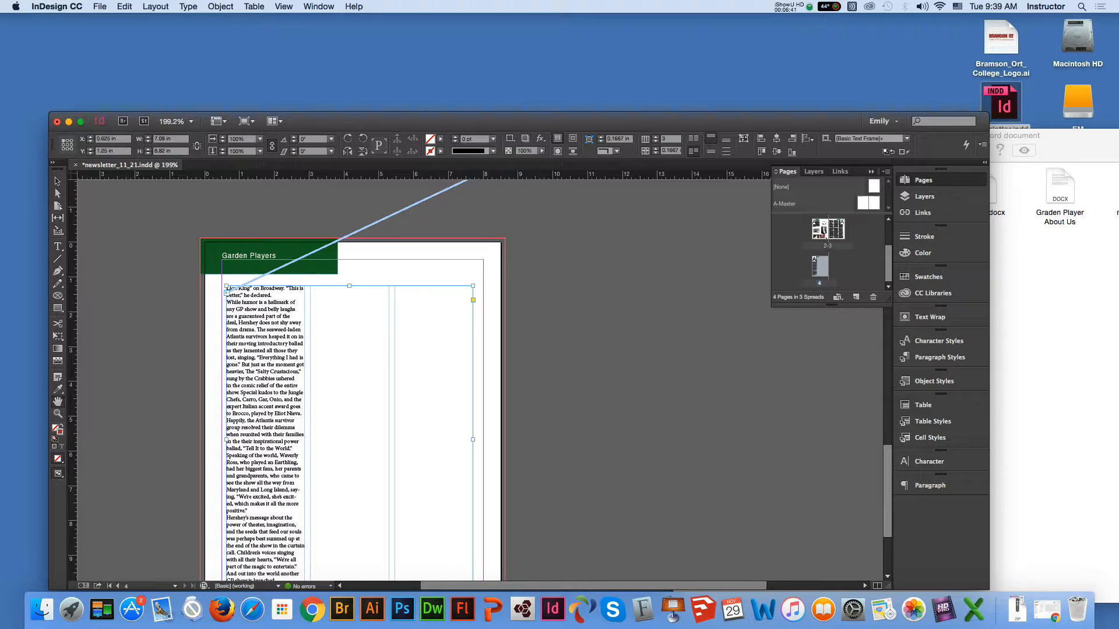
scroll(476, 379, up, 15)
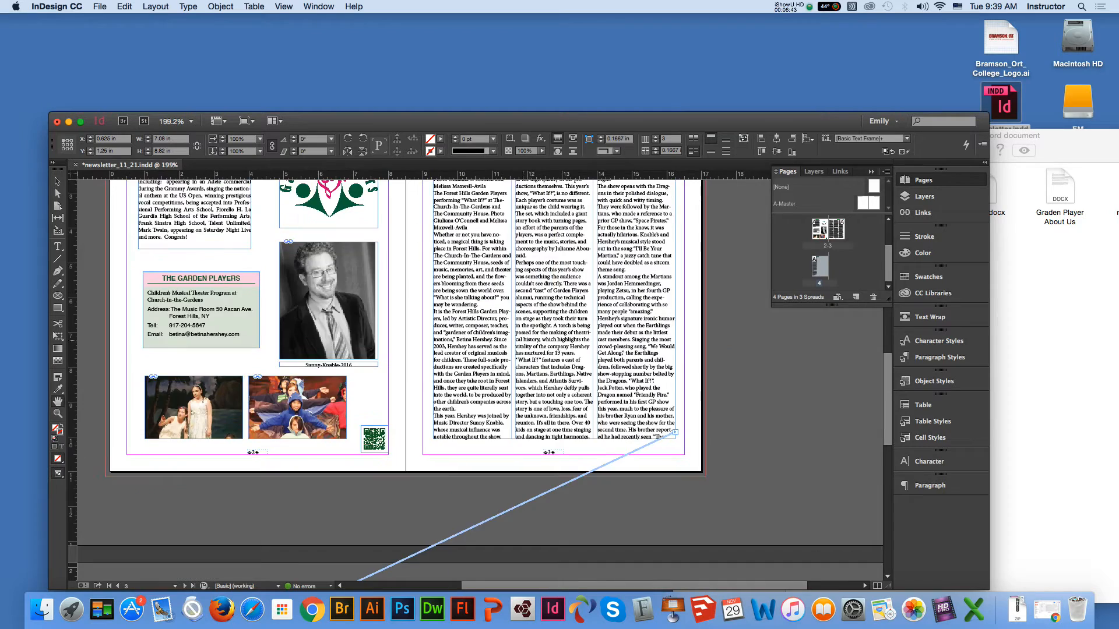
scroll(476, 379, down, 8)
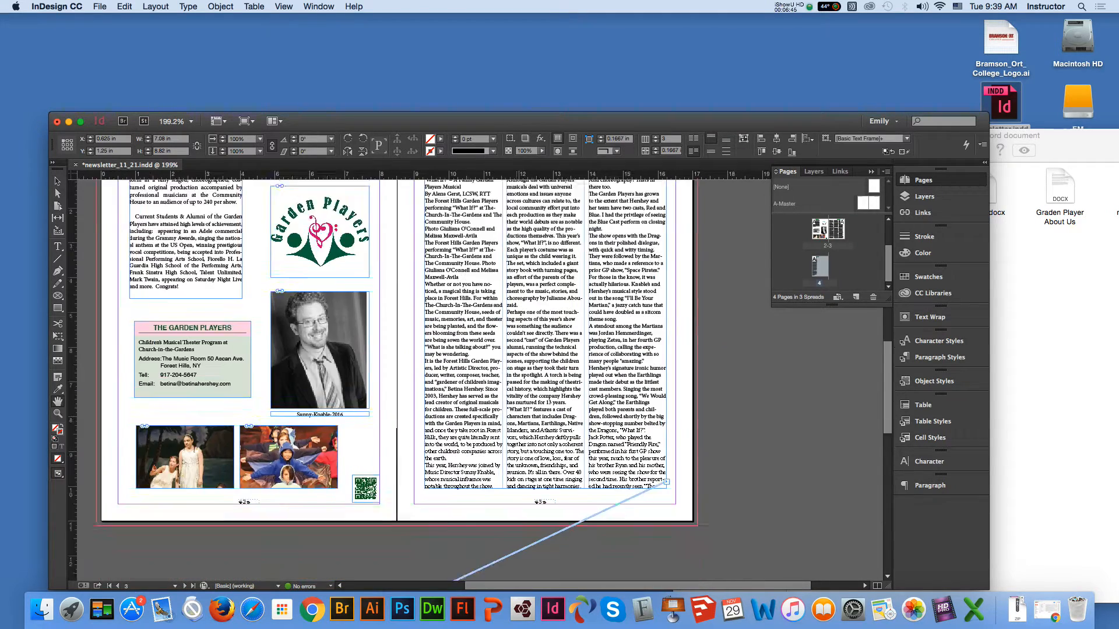
scroll(475, 376, down, 3)
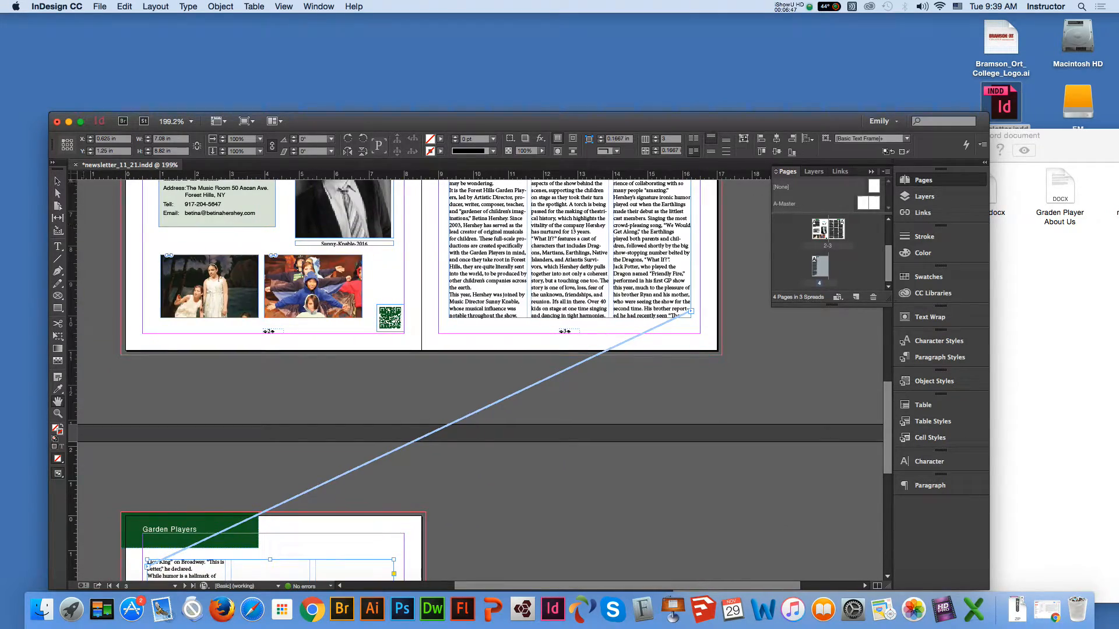
key(h)
click(690, 313)
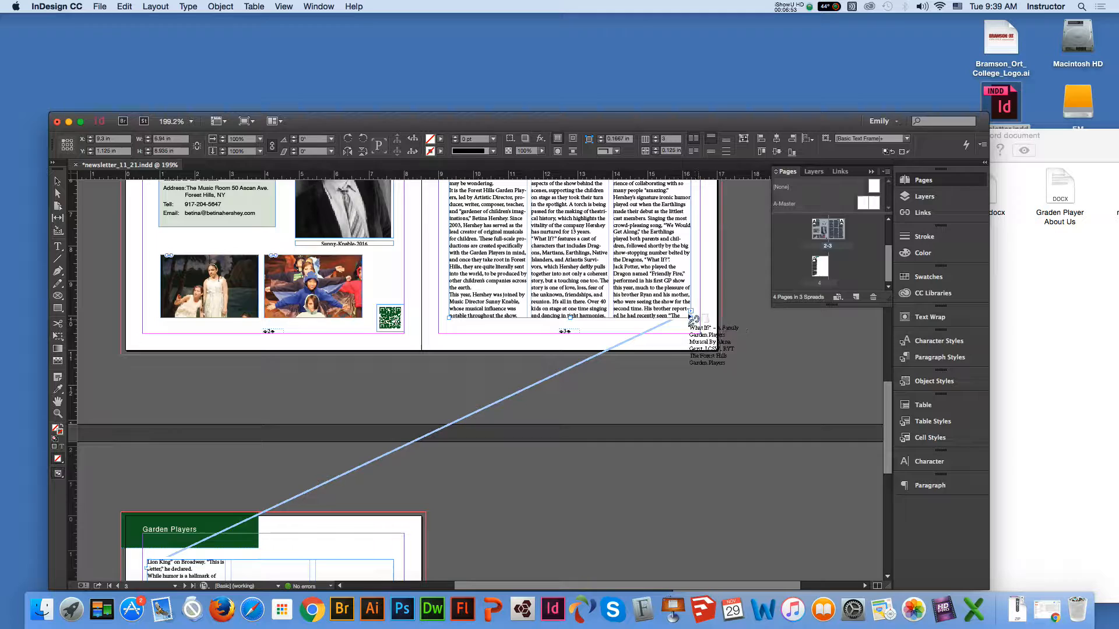
double_click(820, 266)
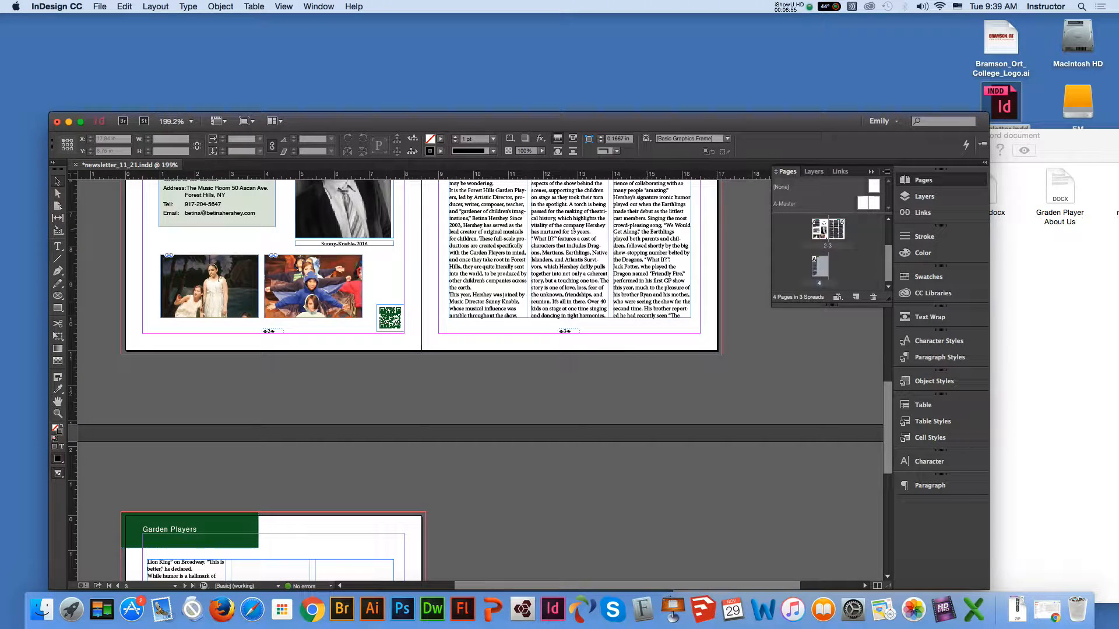
click(594, 270)
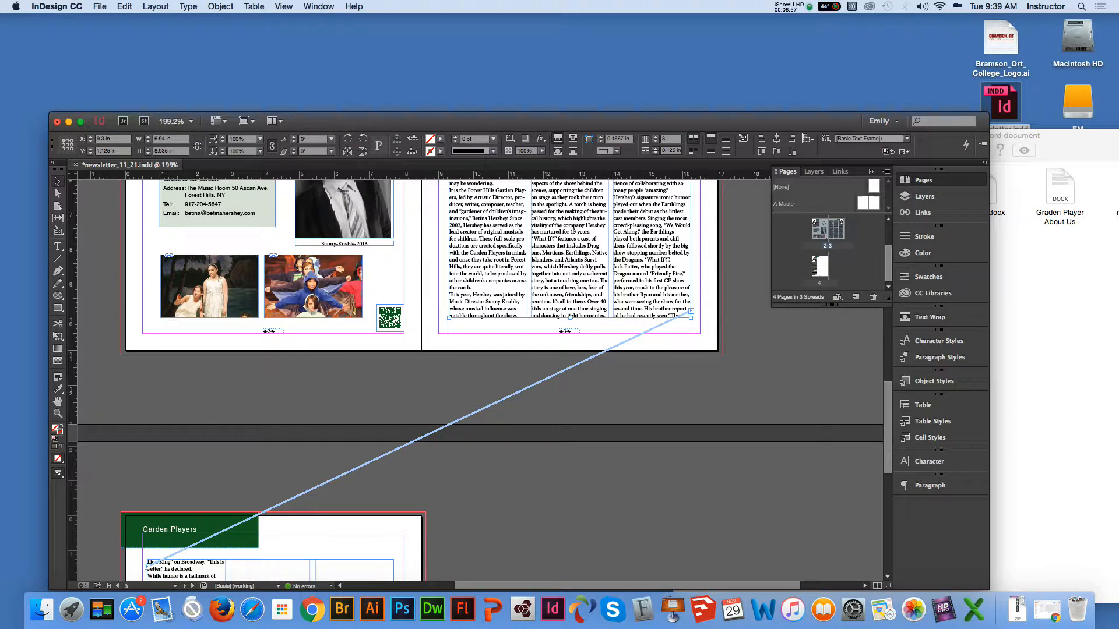
Turn off the display of text threads in the newsletter.
click(284, 7)
mouse_move(350, 225)
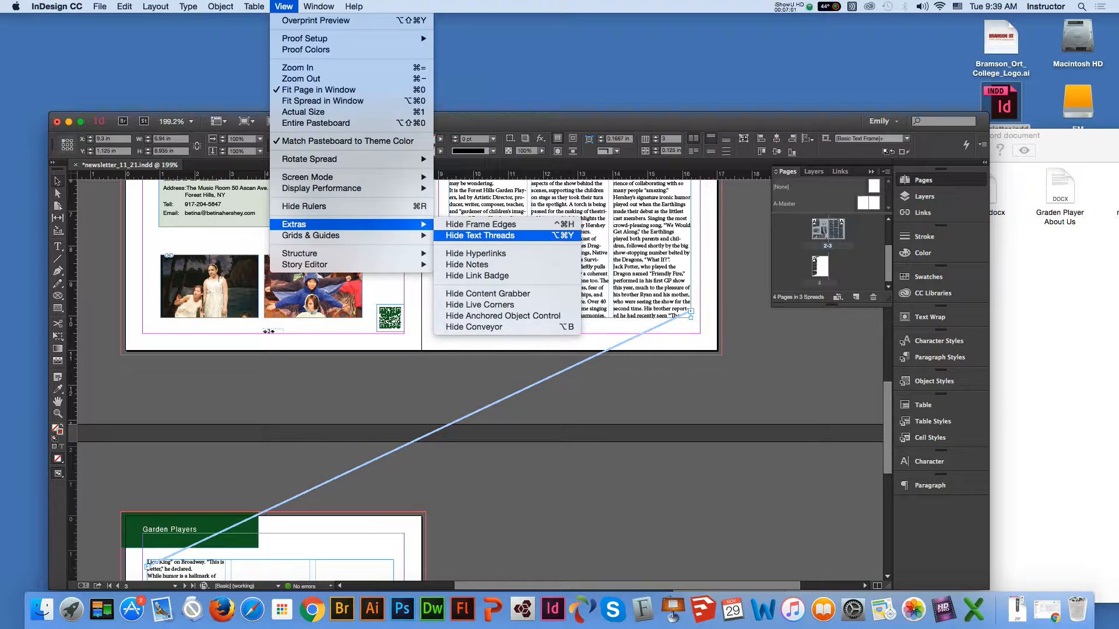
click(501, 236)
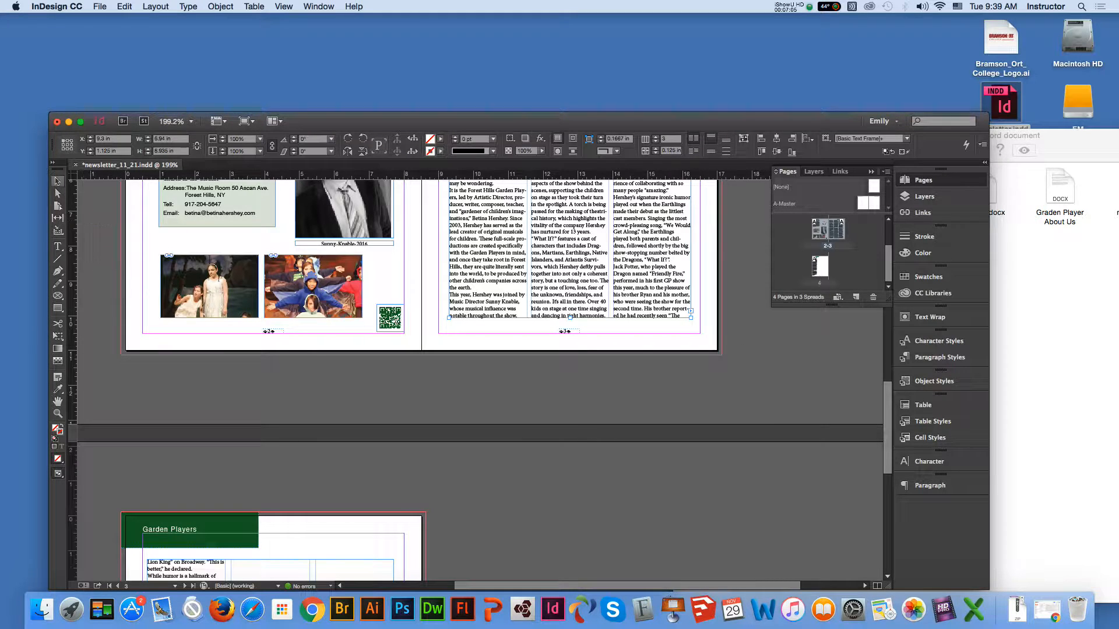
Select the article heading "'What If?' – A Family Garden Players Musical" at the start of the page 3 frame.
double_click(58, 401)
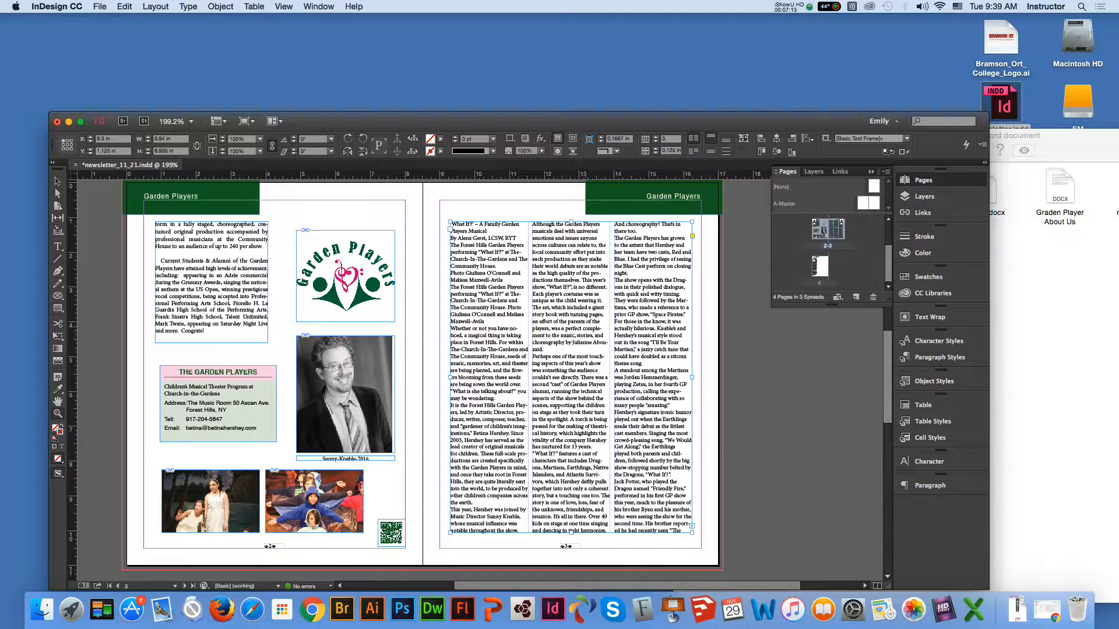
drag(553, 287, 562, 282)
scroll(553, 286, up, 3)
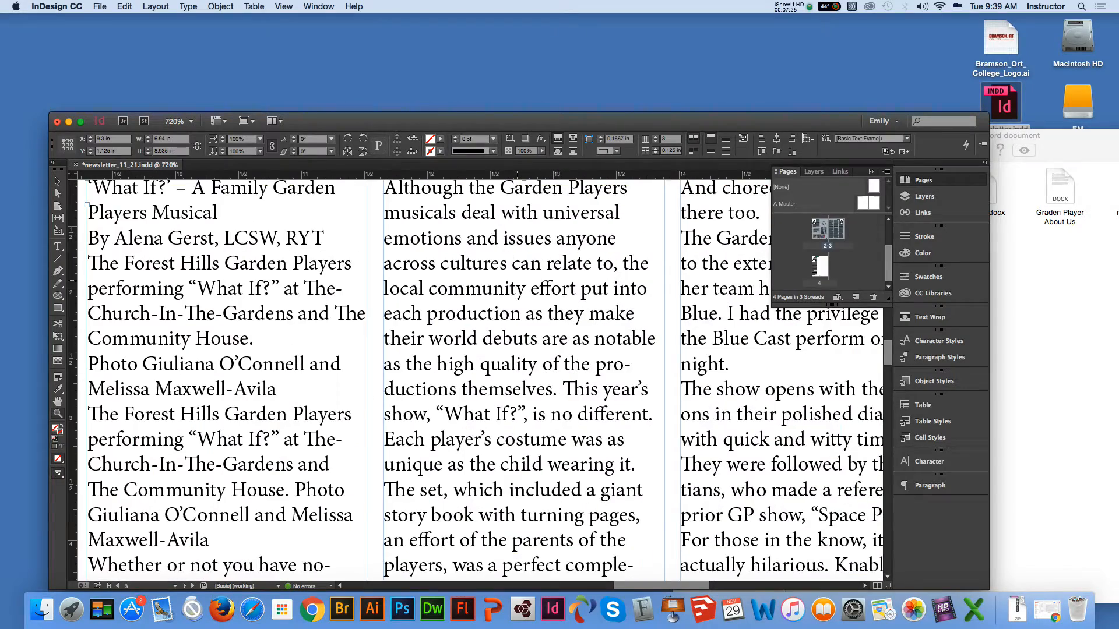
key(super+equal)
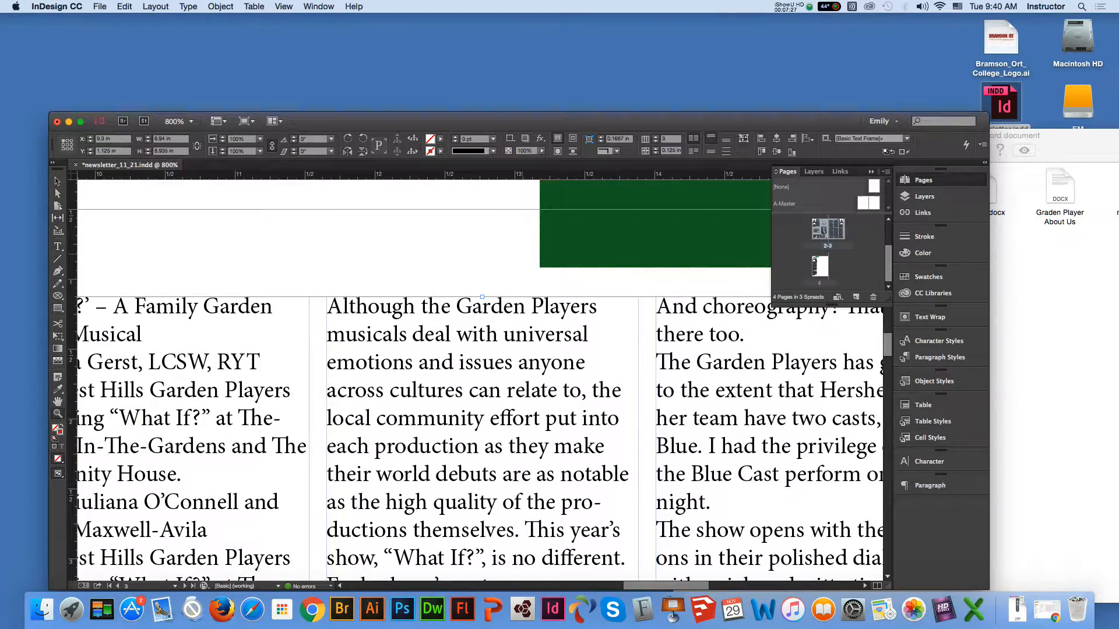
click(58, 181)
key(super+minus)
key(super+minus)
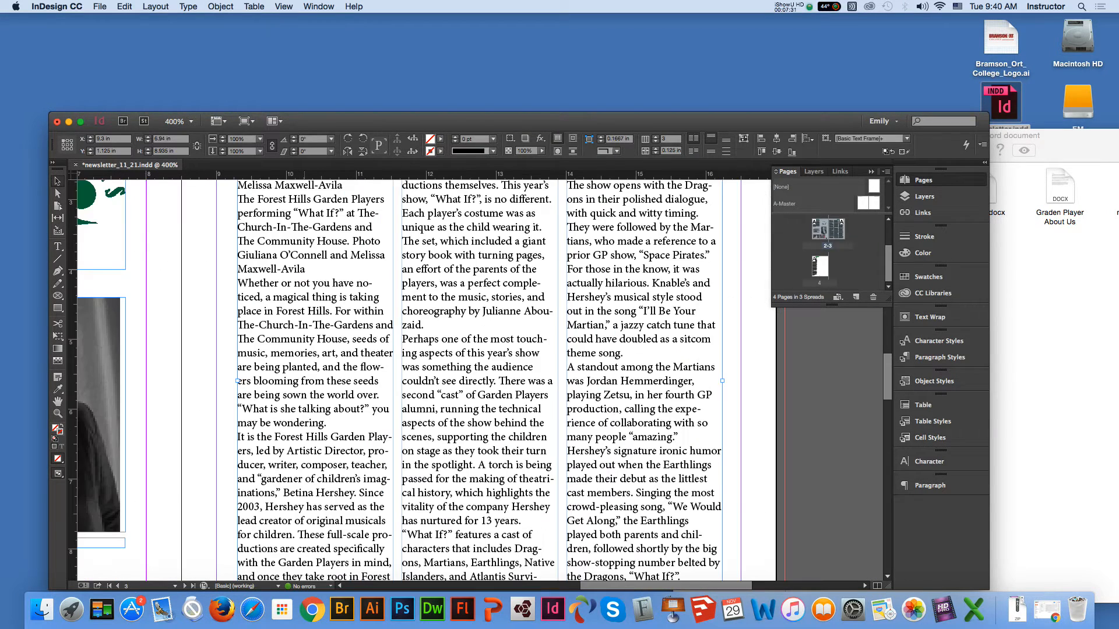
click(57, 401)
drag(350, 291, 370, 458)
click(58, 247)
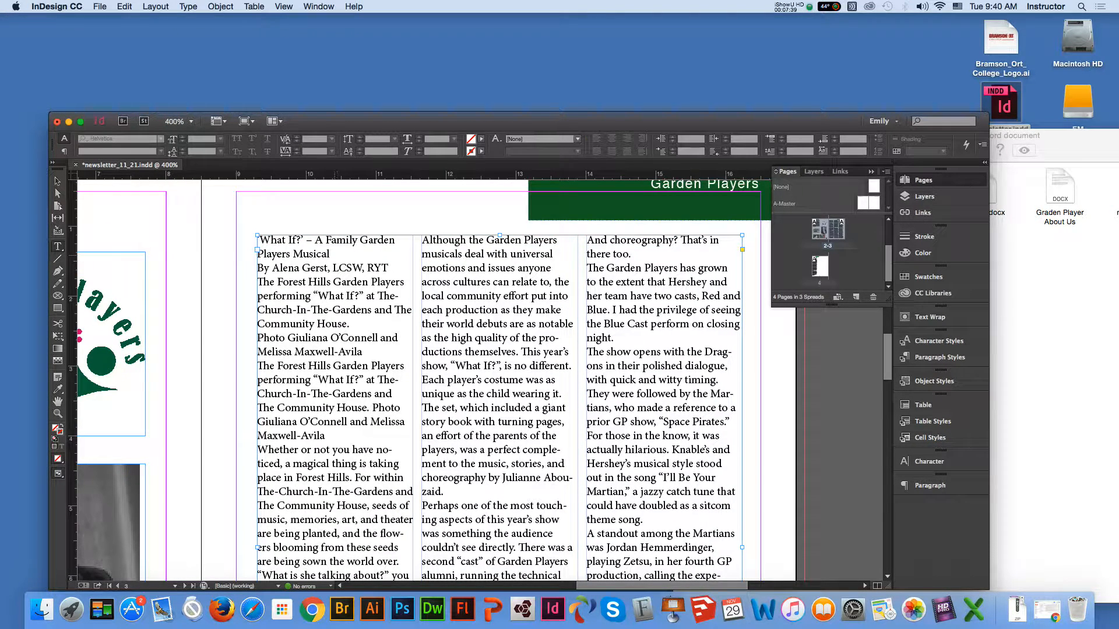
drag(330, 254, 258, 239)
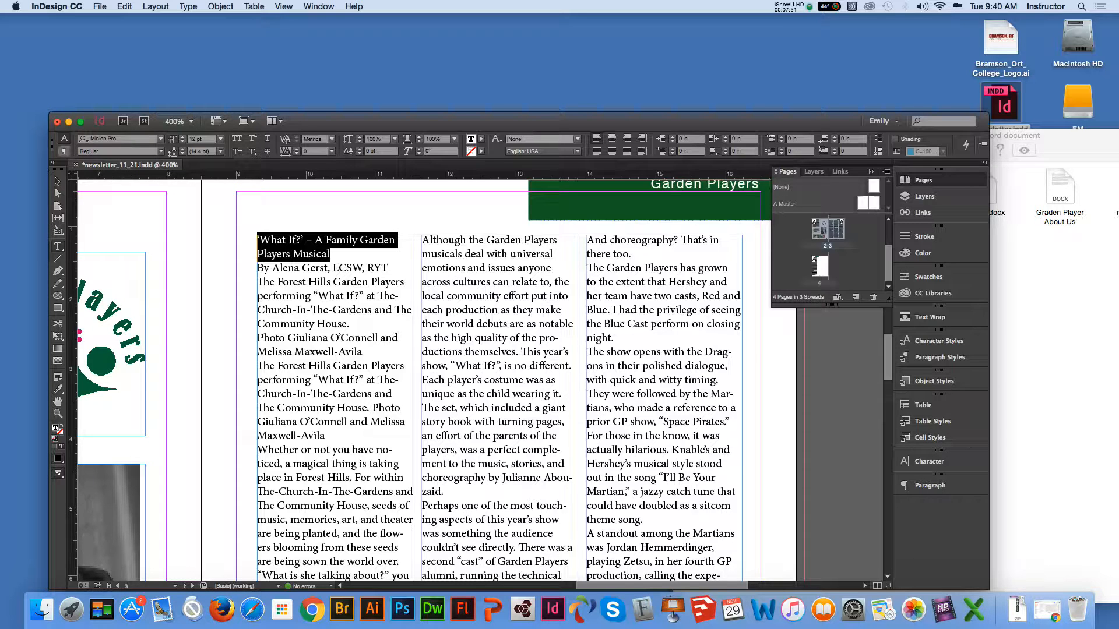
Make the selected heading span 3 columns and center it.
click(64, 151)
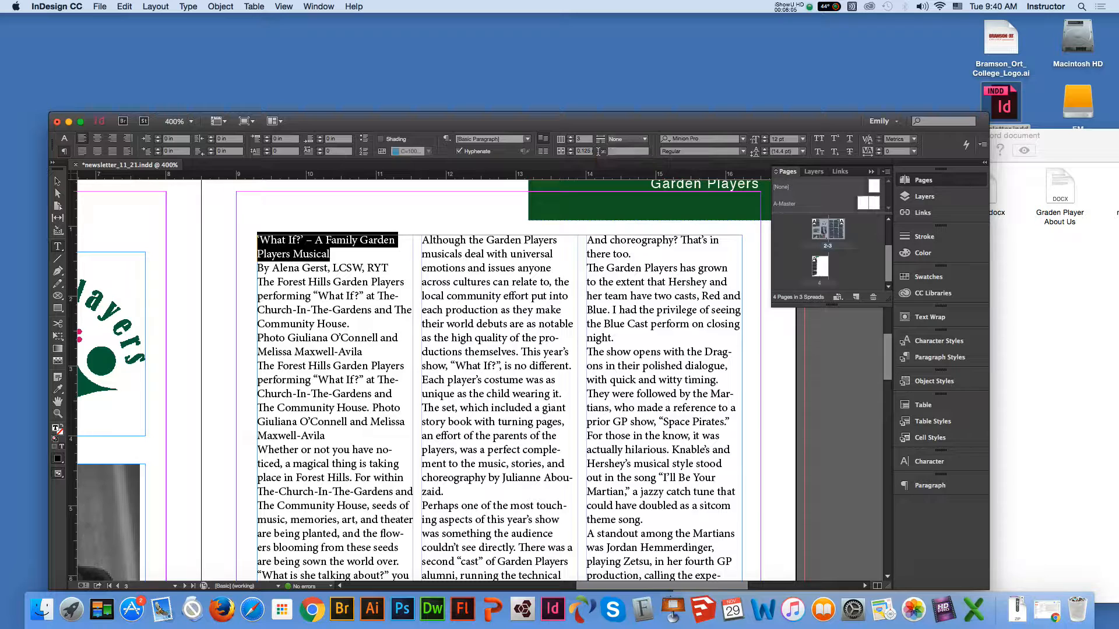
click(627, 138)
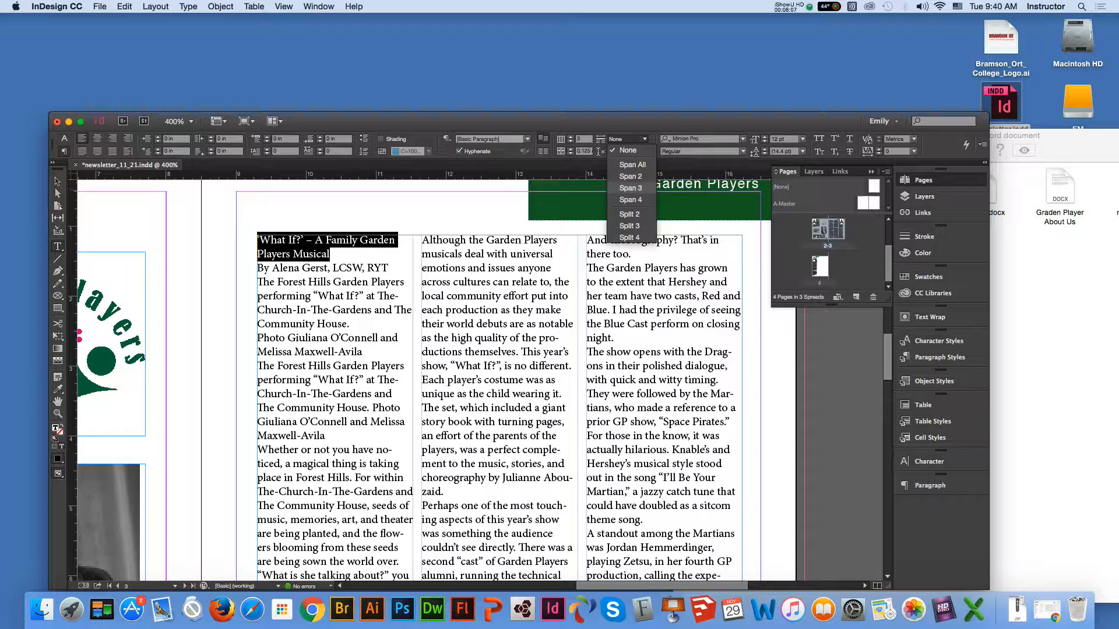
click(630, 188)
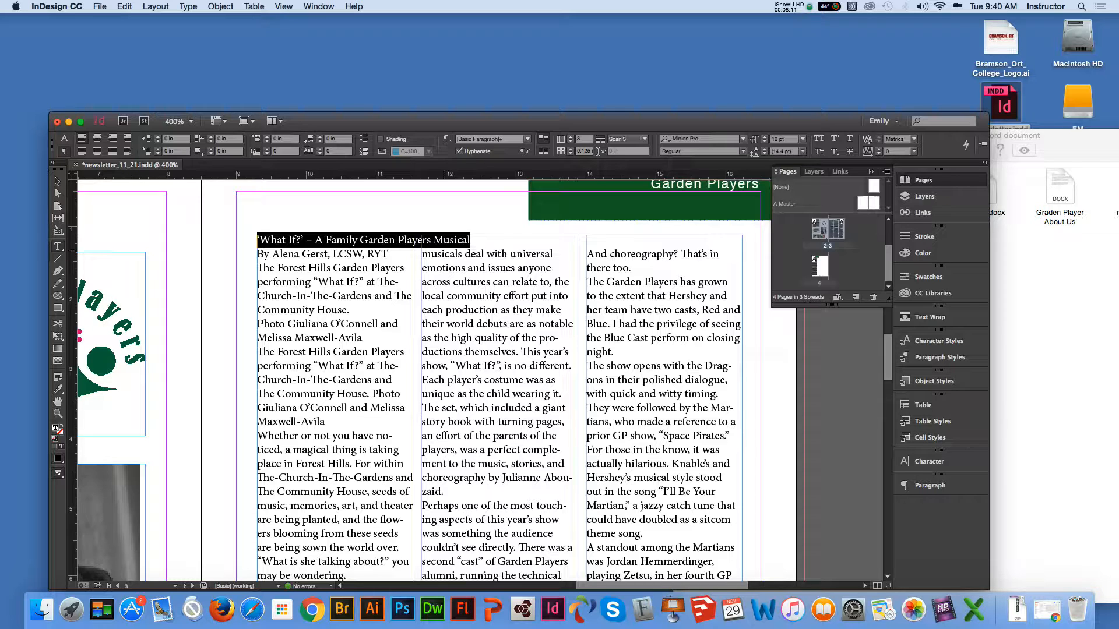
click(97, 138)
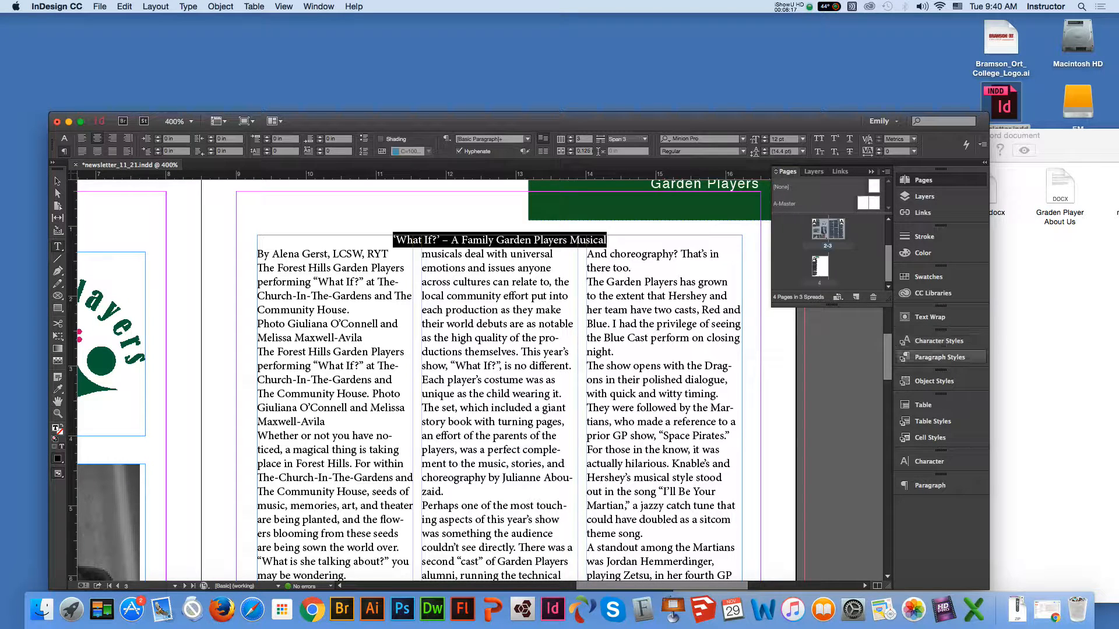
Apply the existing title paragraph style to the selected article heading.
click(931, 358)
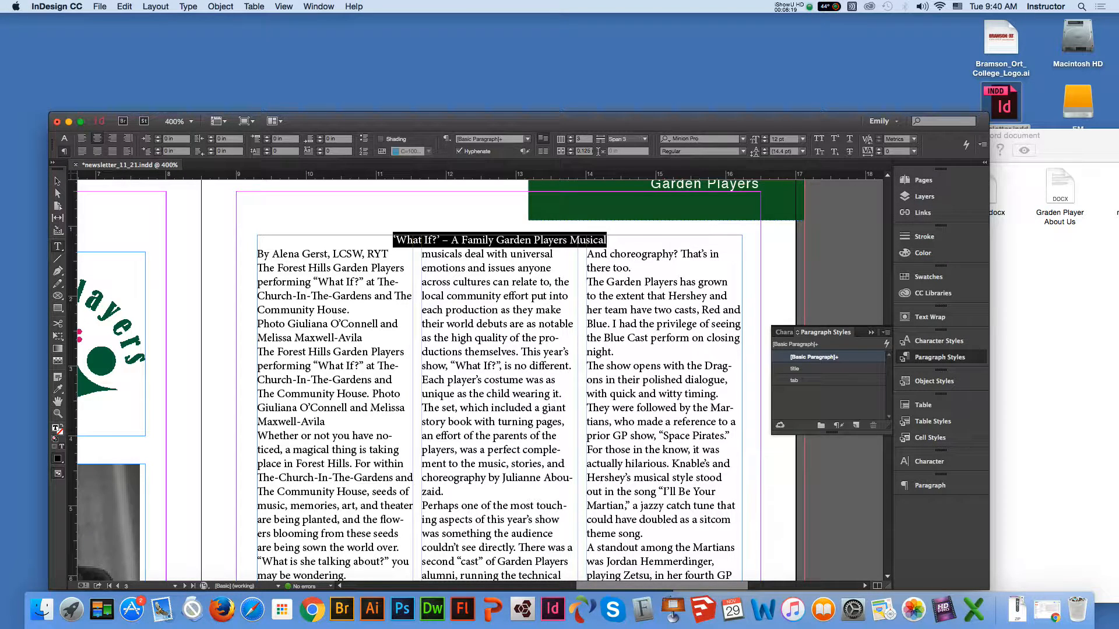
click(828, 368)
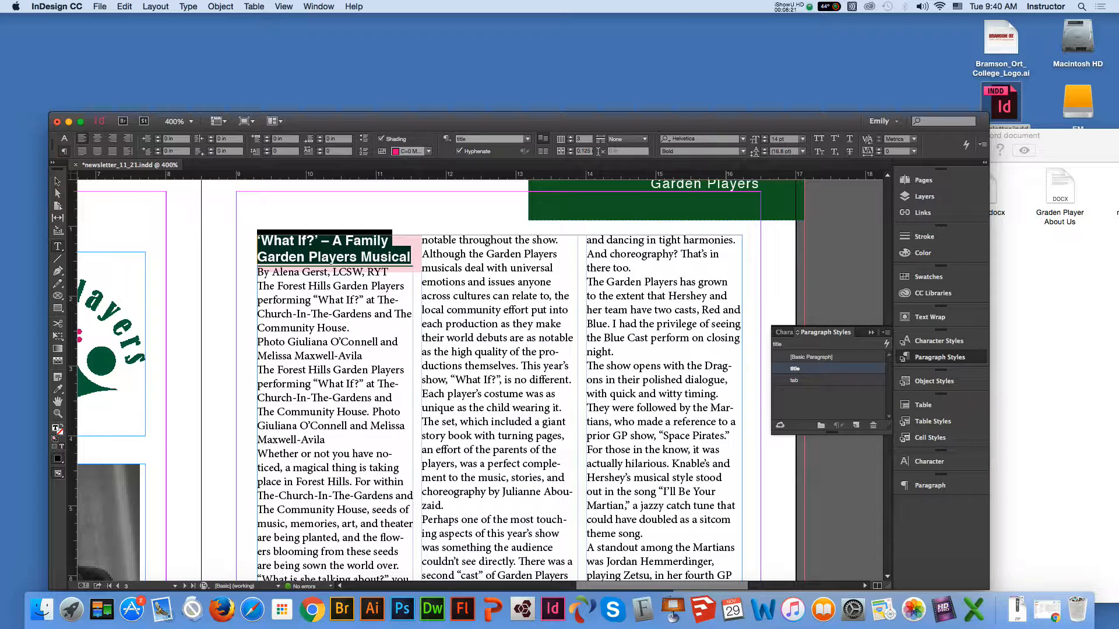
Set the title-styled heading to span 3 columns and align it to the center.
click(635, 139)
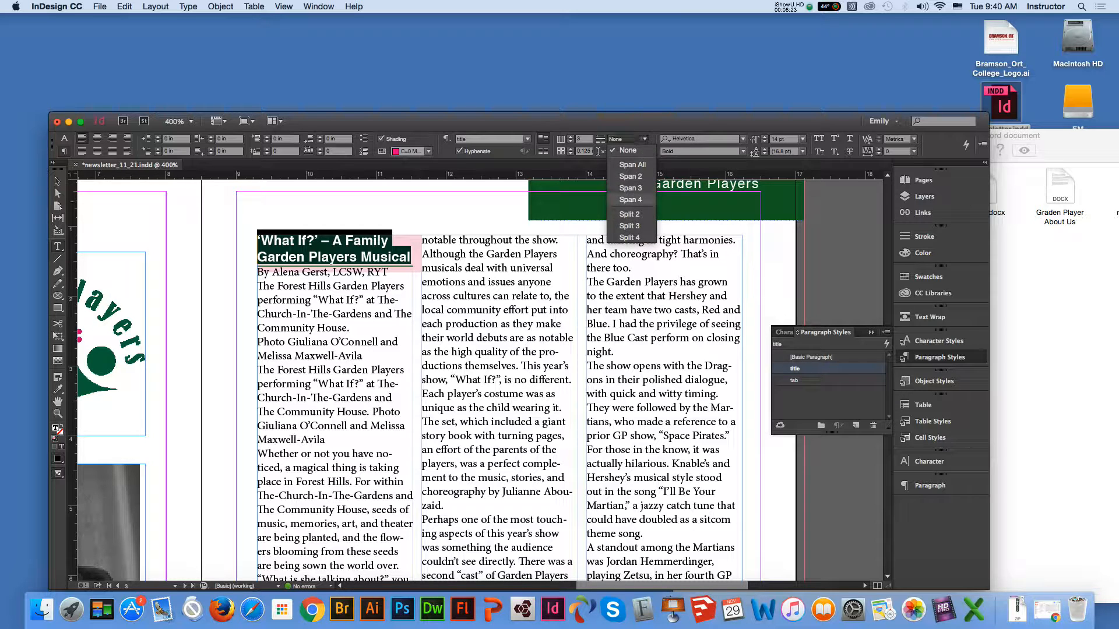
click(639, 189)
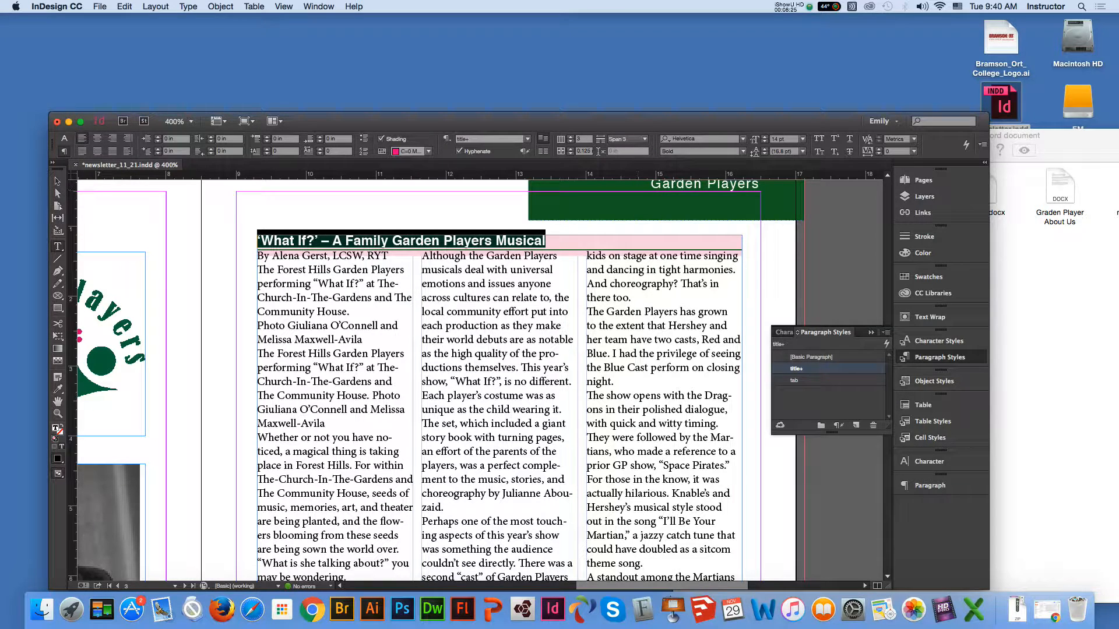
key(super+shift+c)
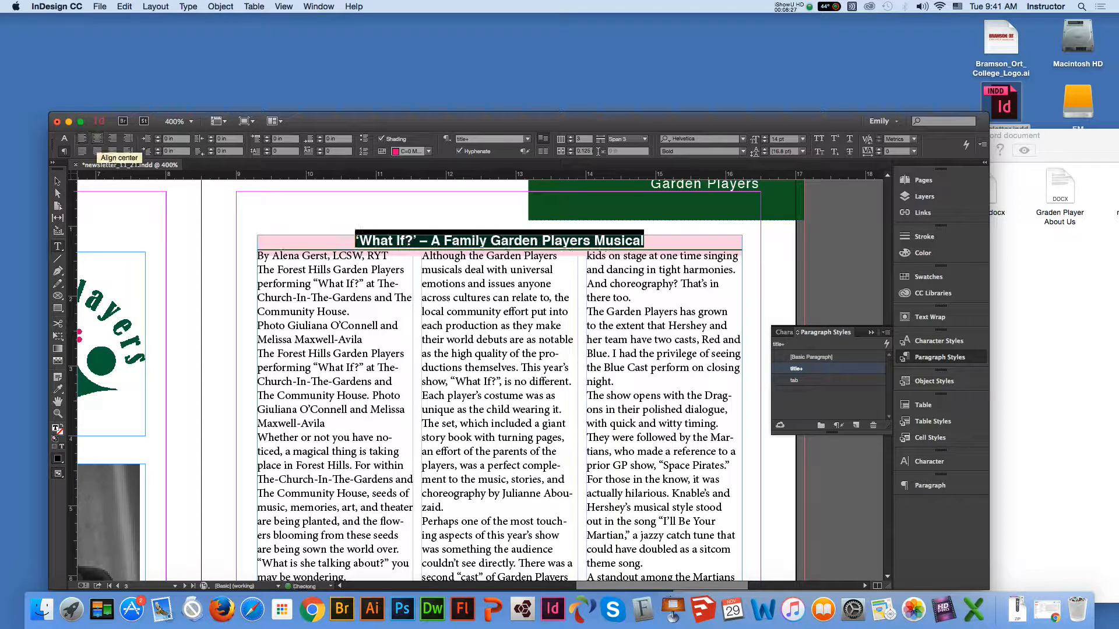
key(super+shift+a)
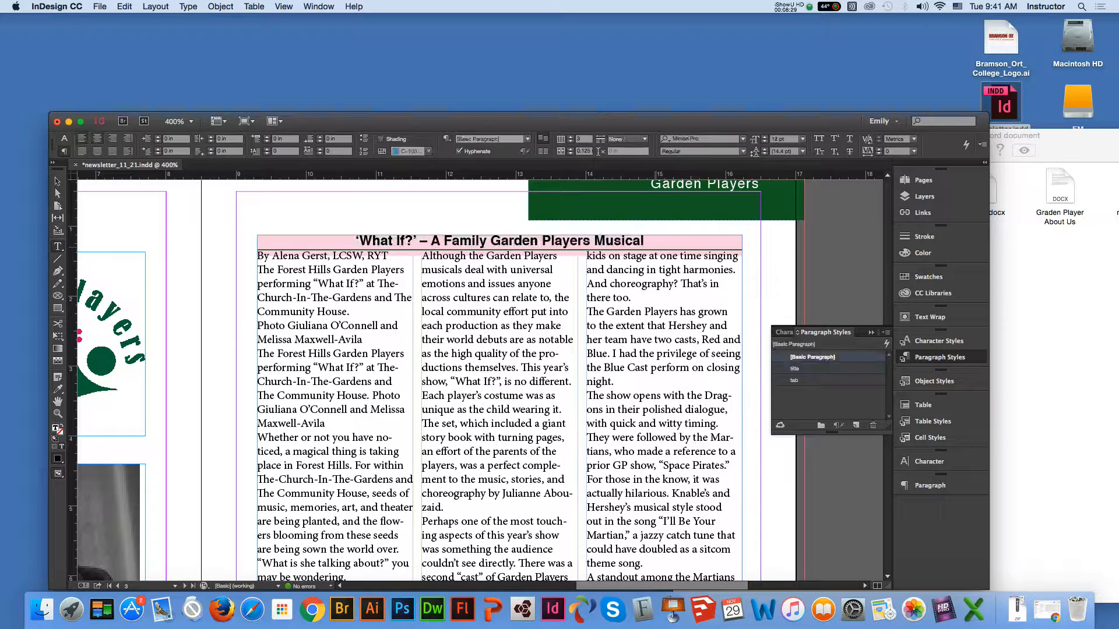
Create a new paragraph style from the heading's formatting and name it whatifheading.
click(654, 243)
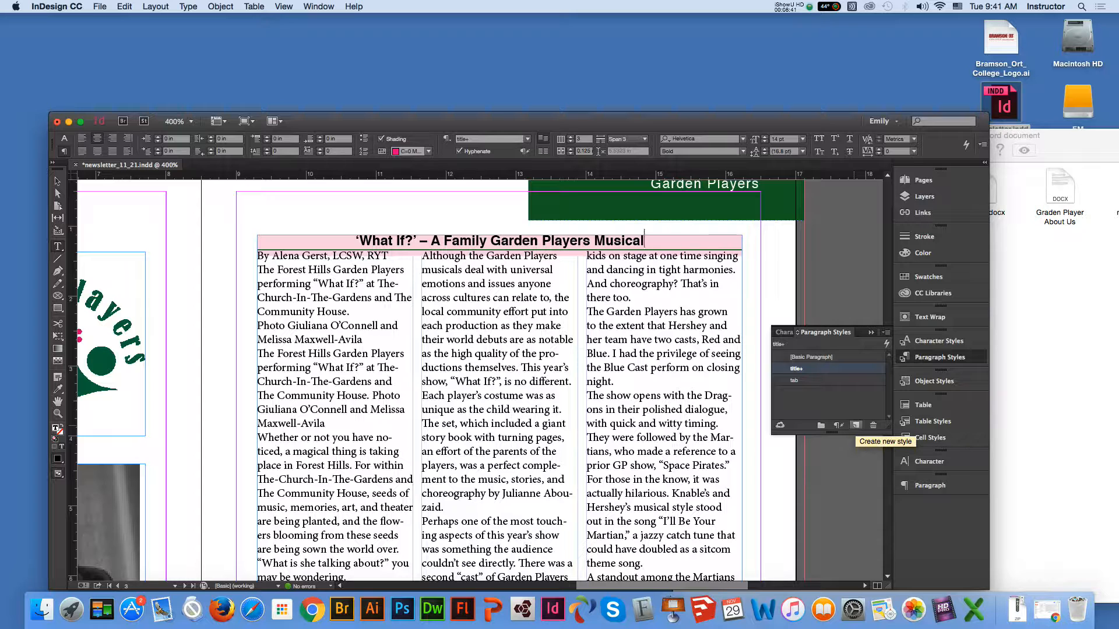
click(856, 425)
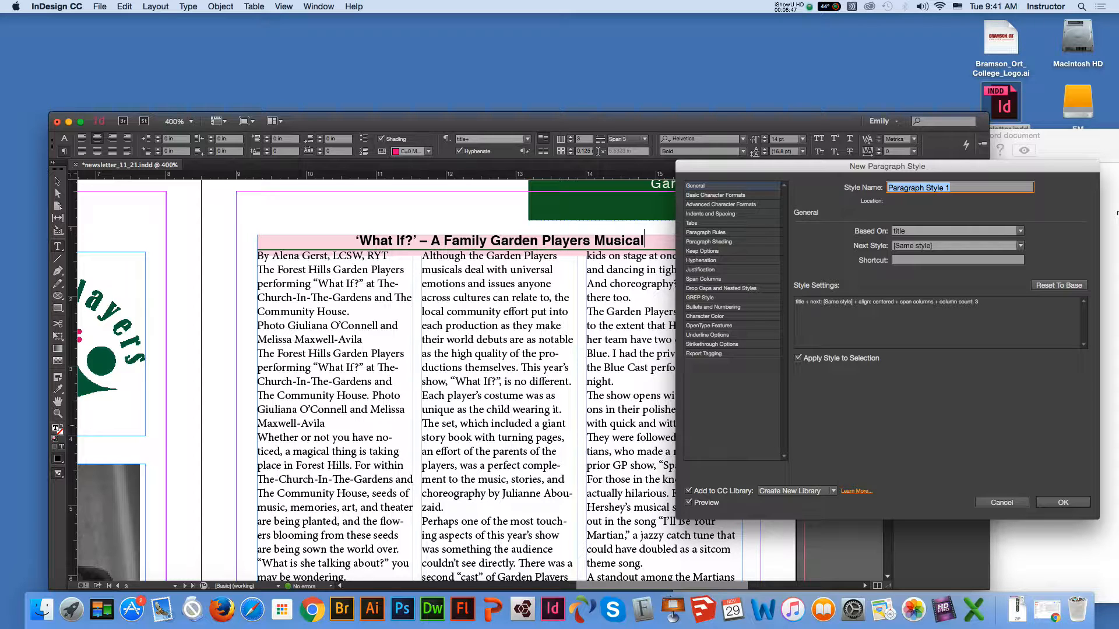
text(whatifheading)
Set the new style's paragraph shading to the dark green C=75 M=5 Y=100 K=54 swatch with a 10% tint.
click(715, 195)
click(720, 205)
key(Down)
key(Down)
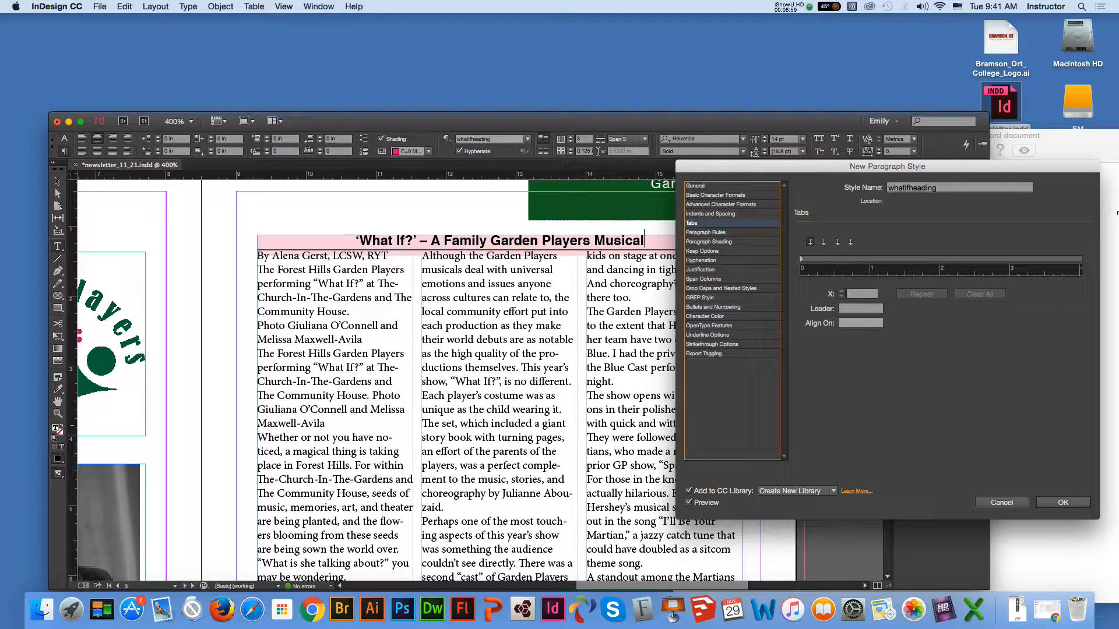
key(Down)
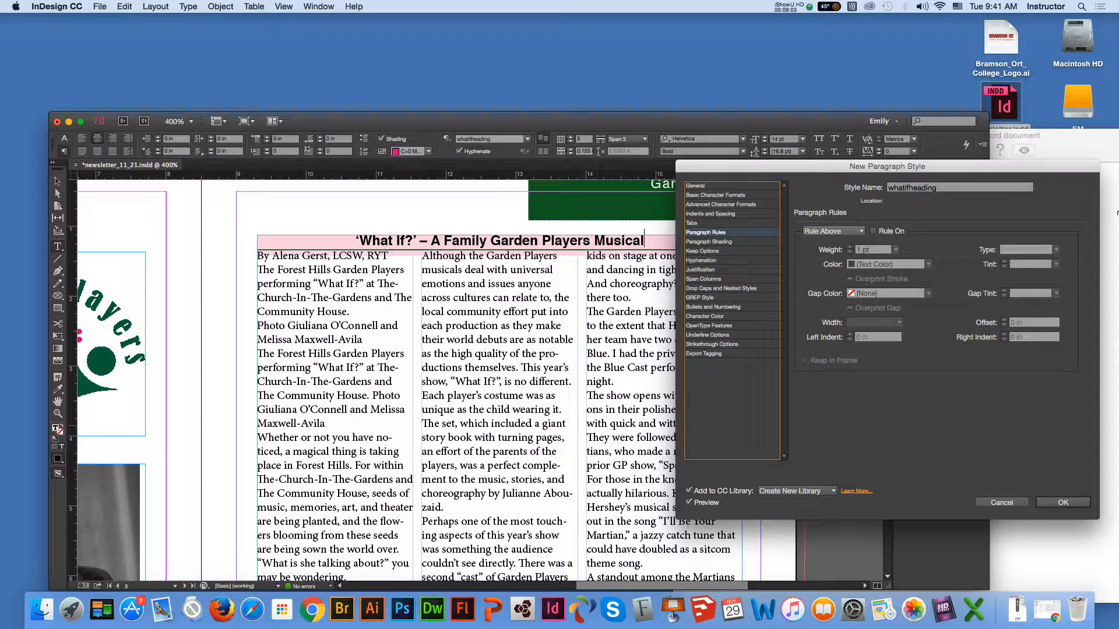
key(Down)
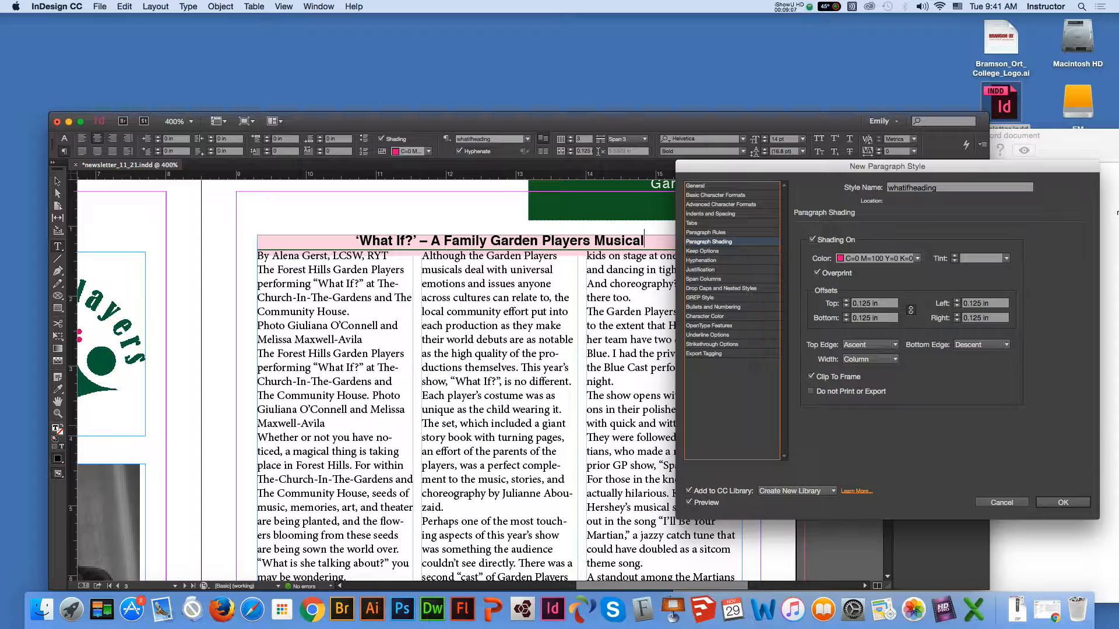
click(878, 258)
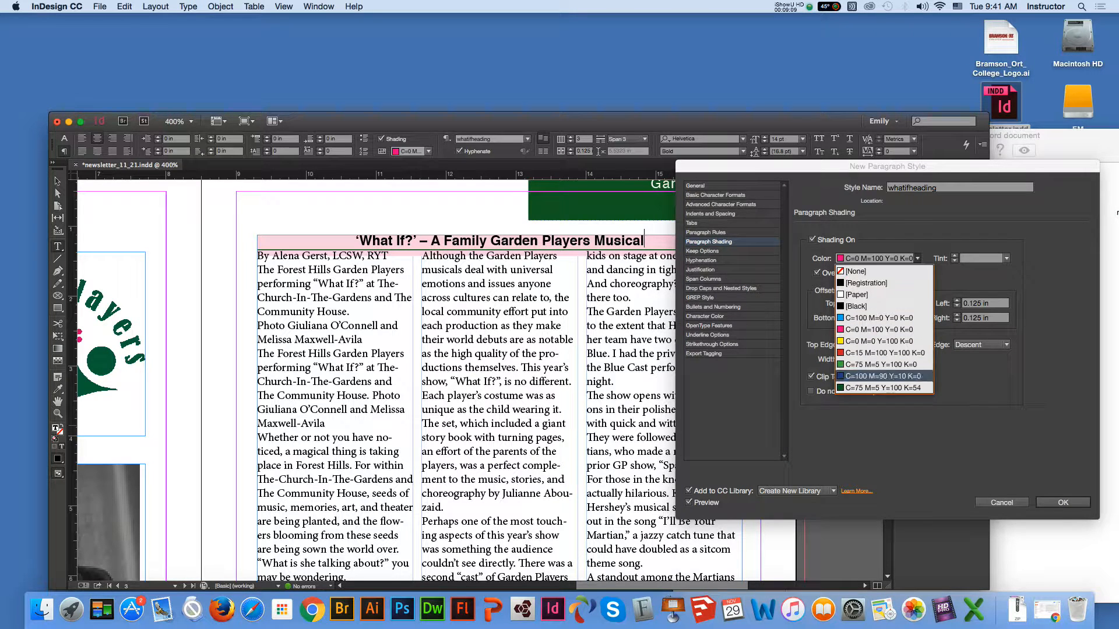
key(Return)
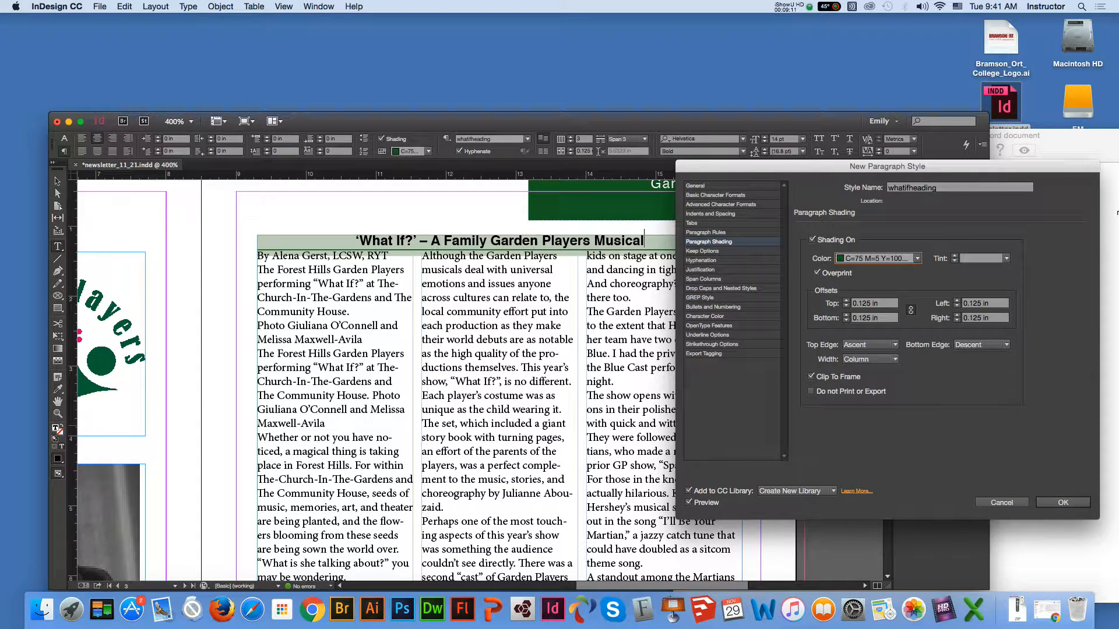
click(1006, 259)
key(Up)
key(Return)
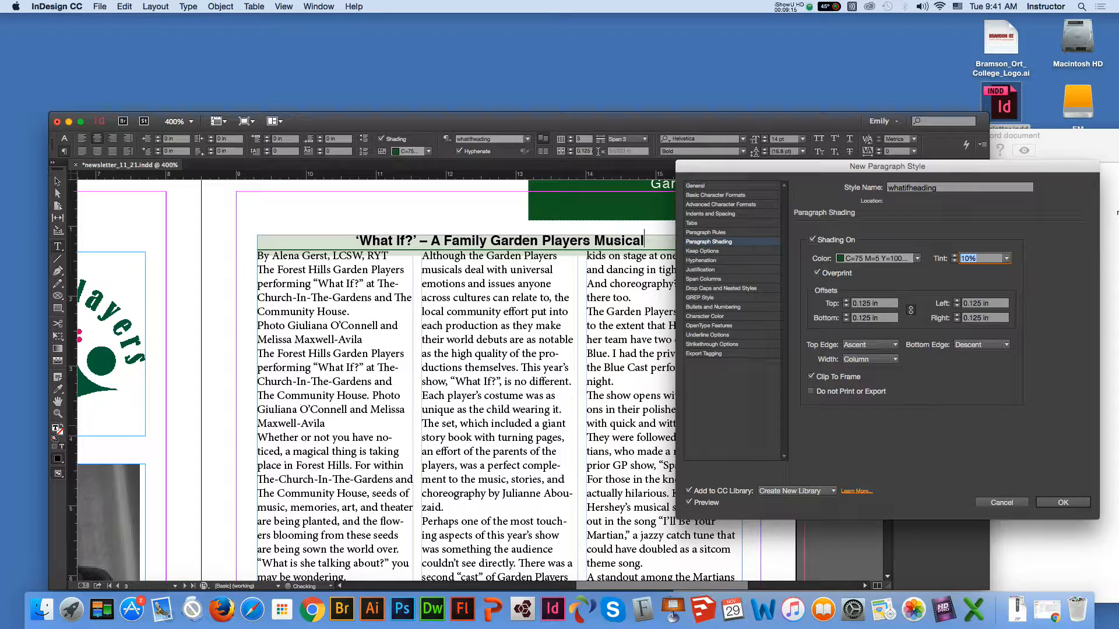
Set all four paragraph shading offsets of the new style to 0.0625 in, trying larger offsets for comparison.
click(846, 301)
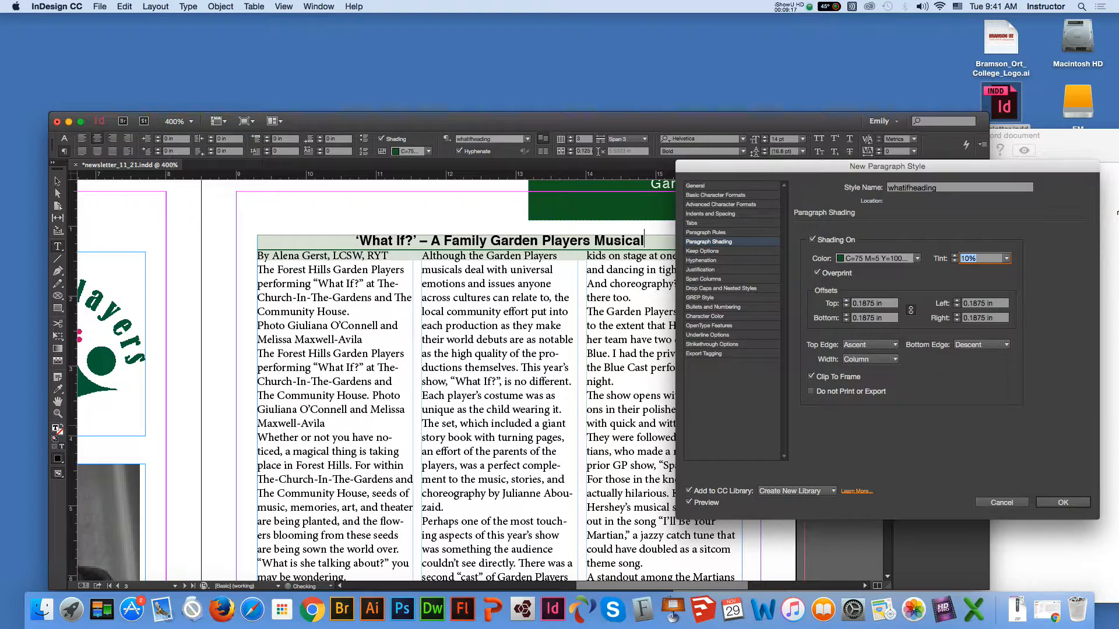
click(846, 306)
click(846, 306)
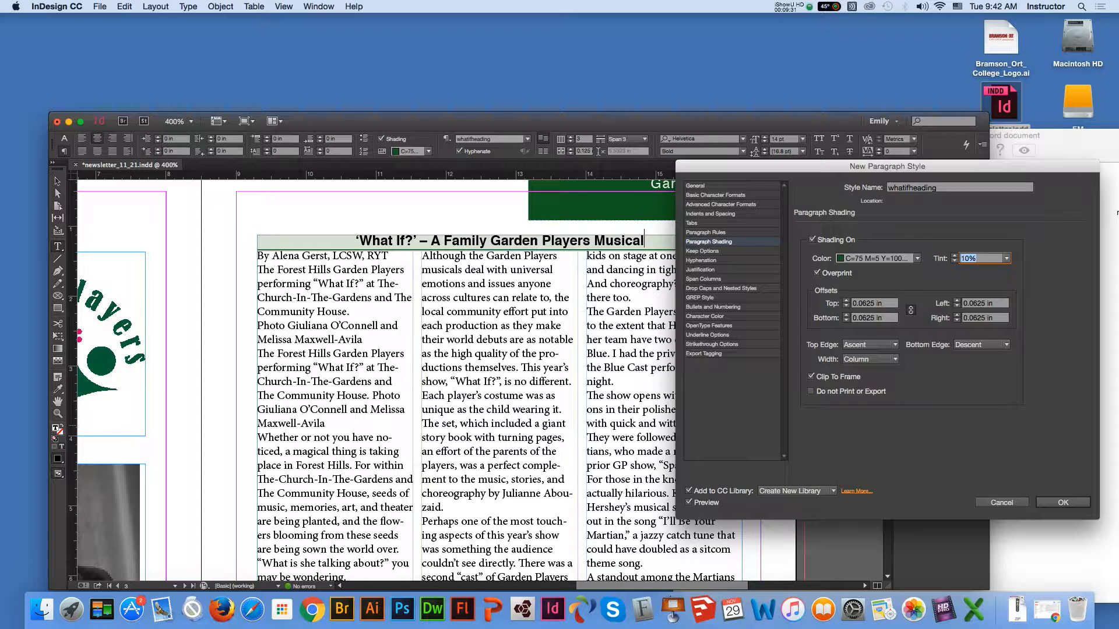
click(846, 300)
click(846, 300)
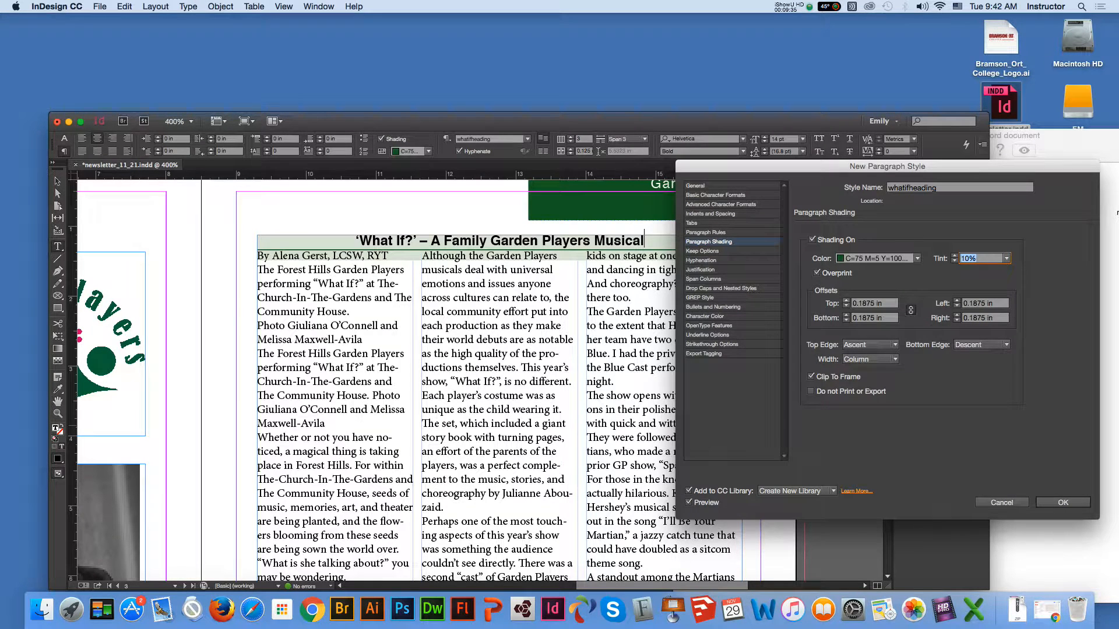
click(845, 306)
click(845, 306)
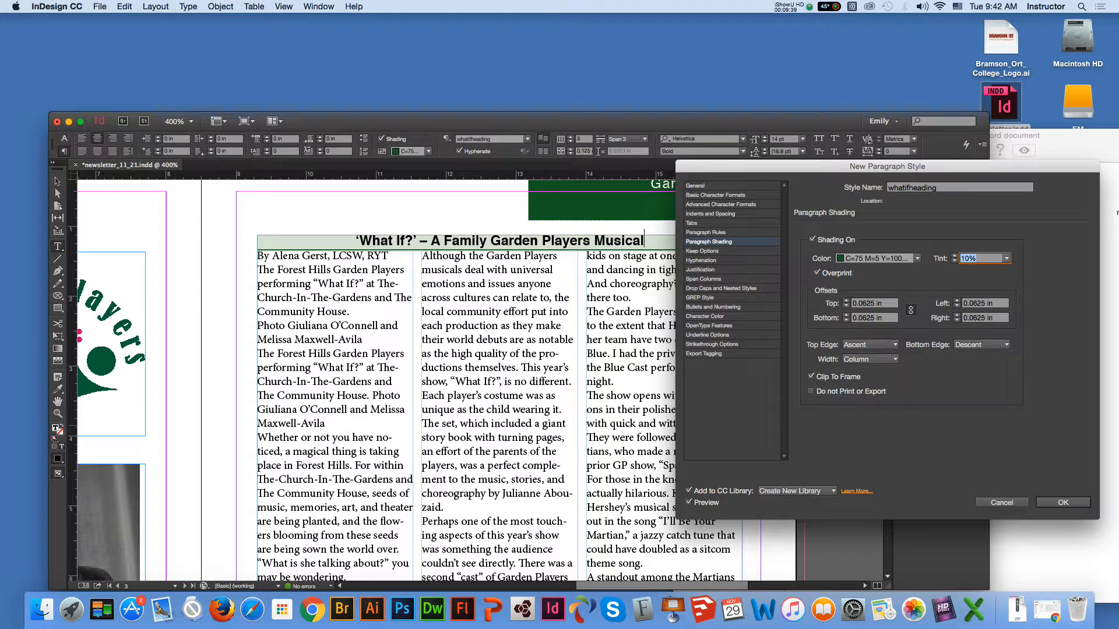
Review the new style's paragraph rules, shading, keep options, hyphenation, span columns and drop cap settings.
click(705, 232)
click(834, 231)
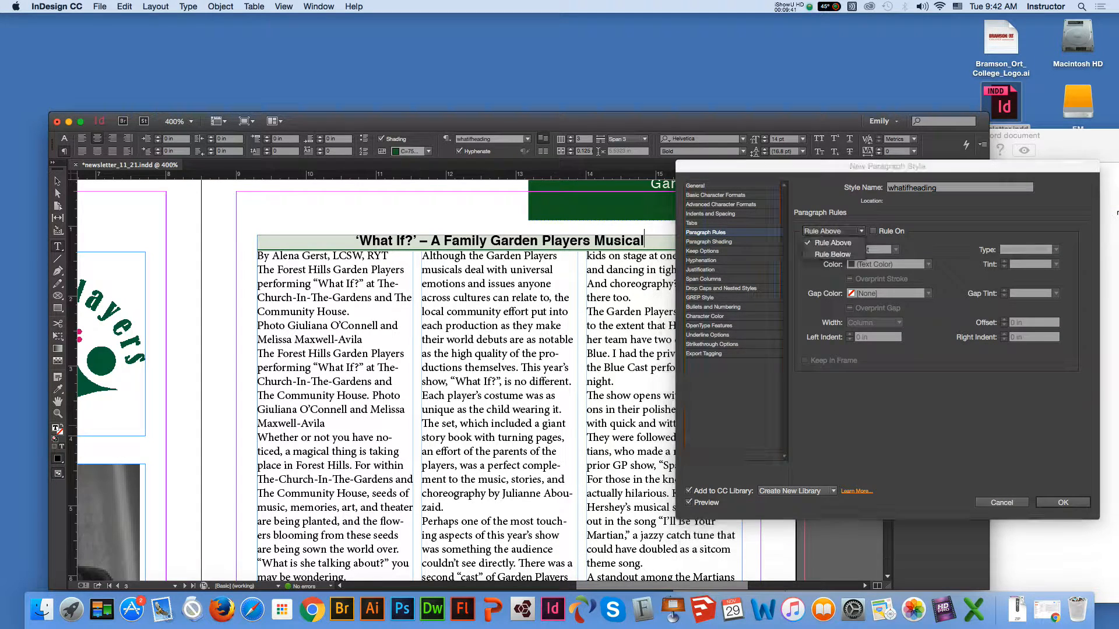
key(Escape)
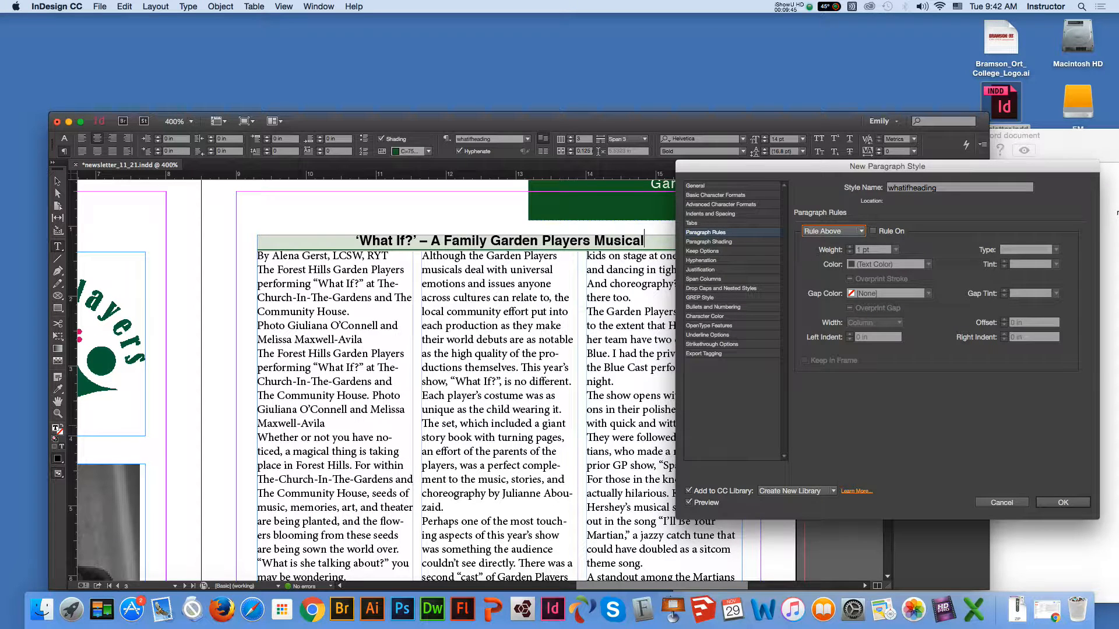
click(709, 242)
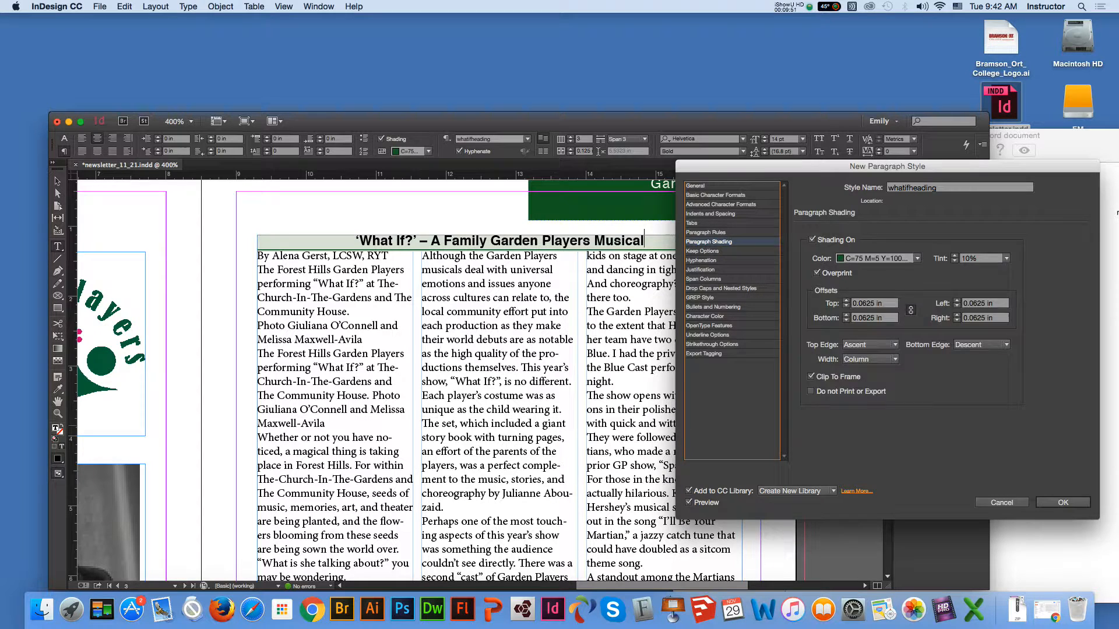
key(Down)
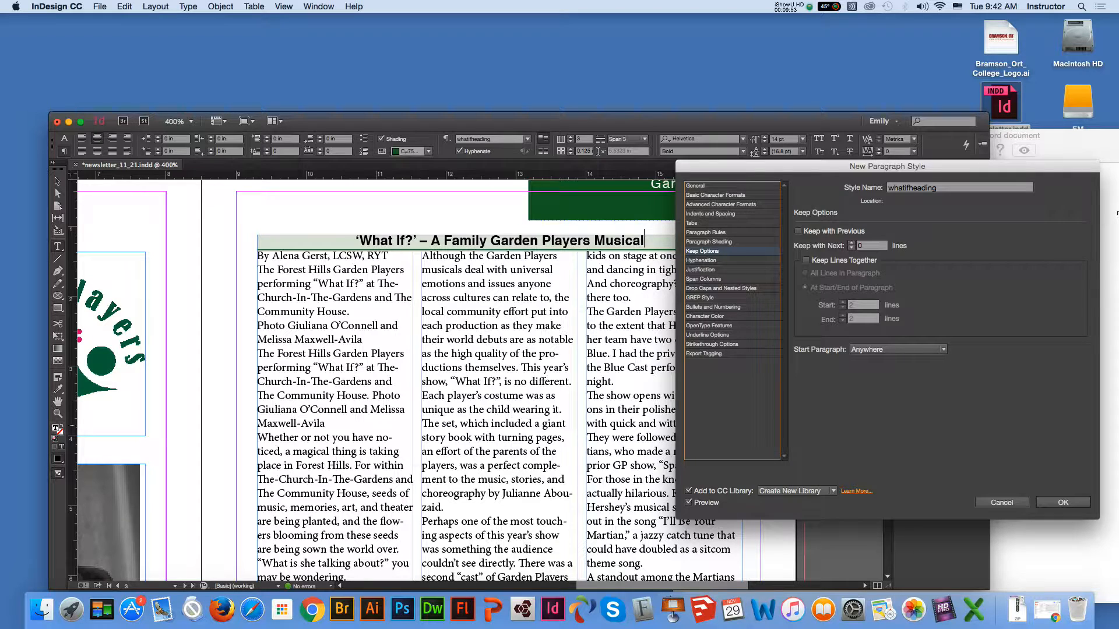
key(Down)
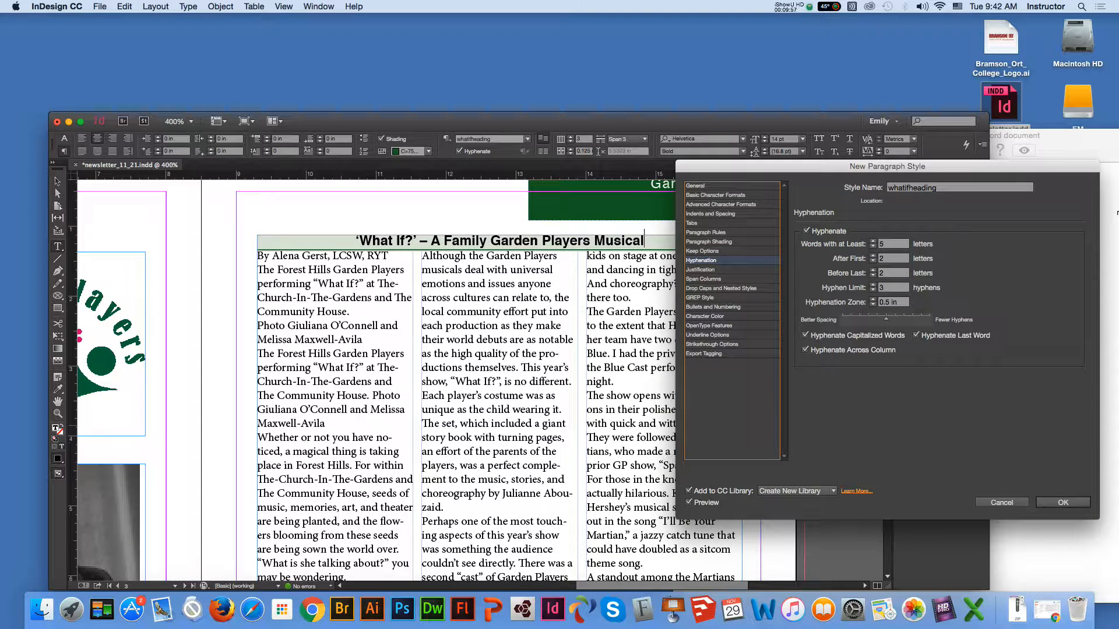
key(Down)
key(Down)
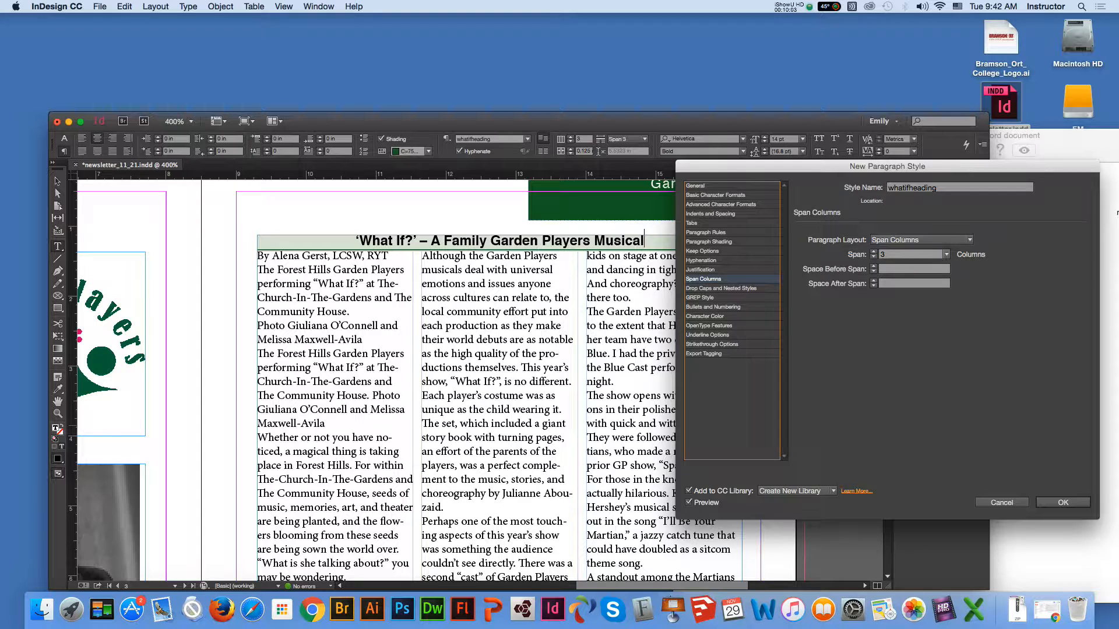
key(Down)
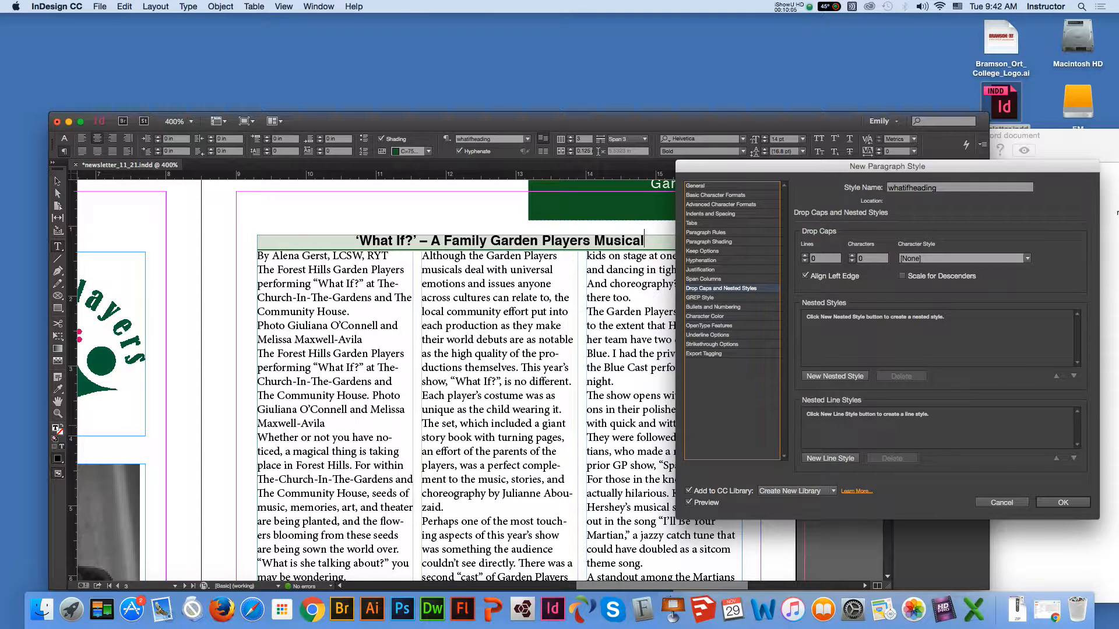
Set the whatifheading style's character color to the dark green C=75 M=5 Y=100 K=54 swatch and turn on Overprint Fill.
key(Down)
key(Down)
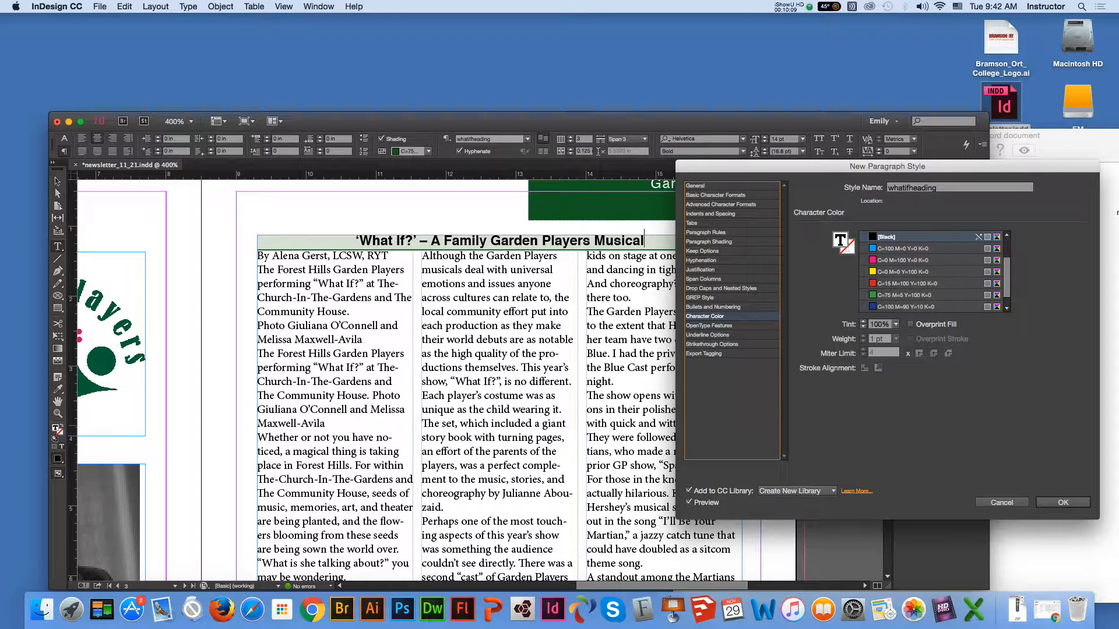
scroll(932, 280, down, 1)
click(933, 307)
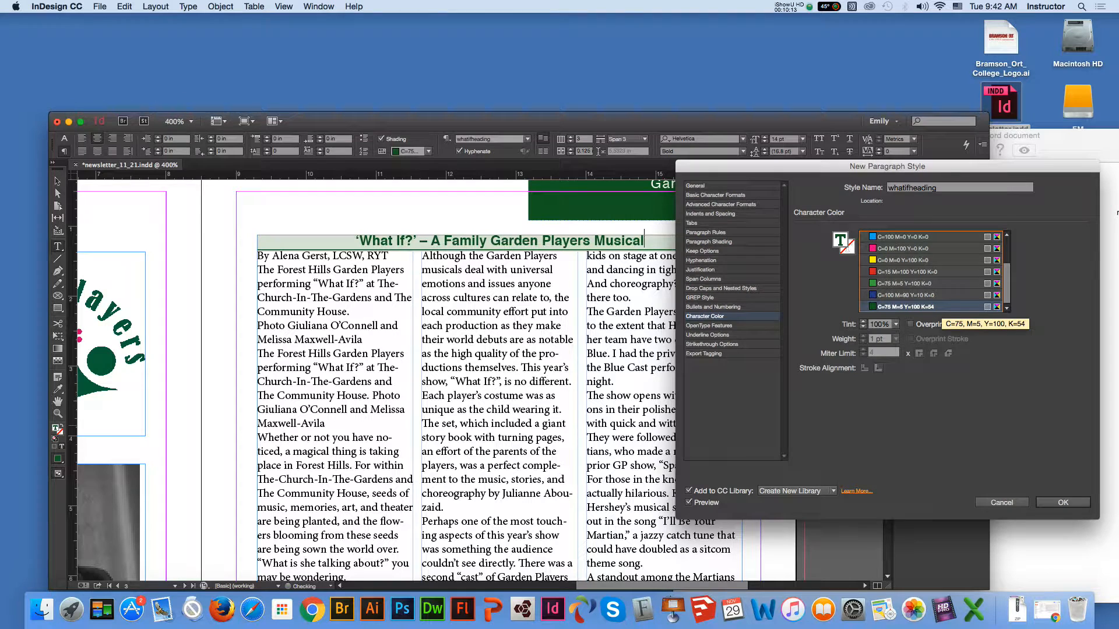
click(911, 324)
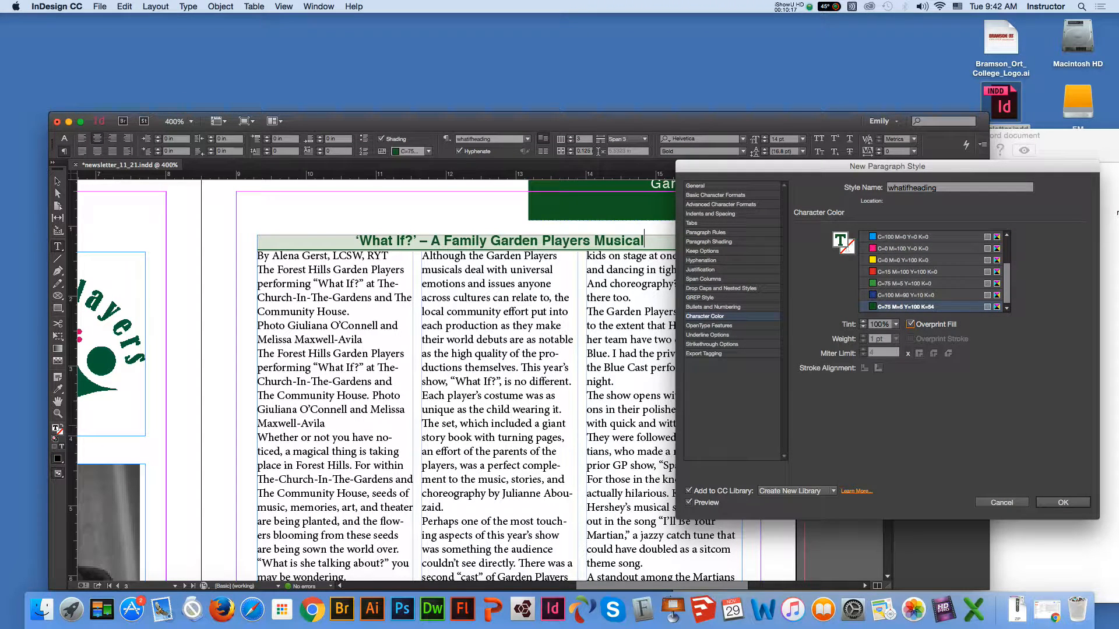
Check the style's OpenType, underline, strikethrough and export tagging options, and save the whatifheading style.
click(709, 325)
click(707, 335)
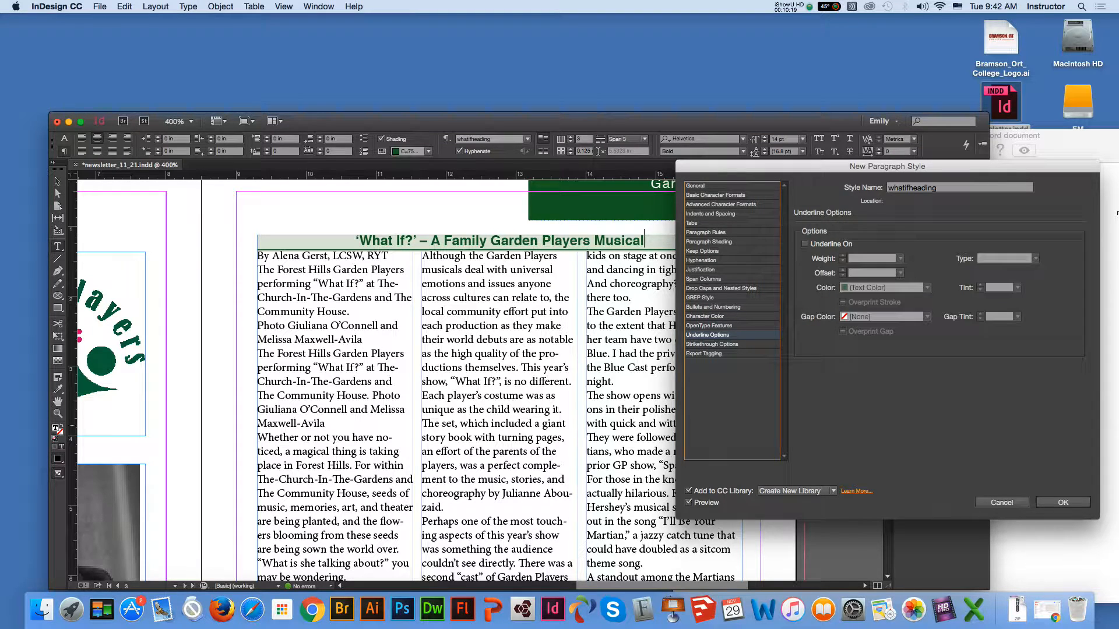
click(712, 344)
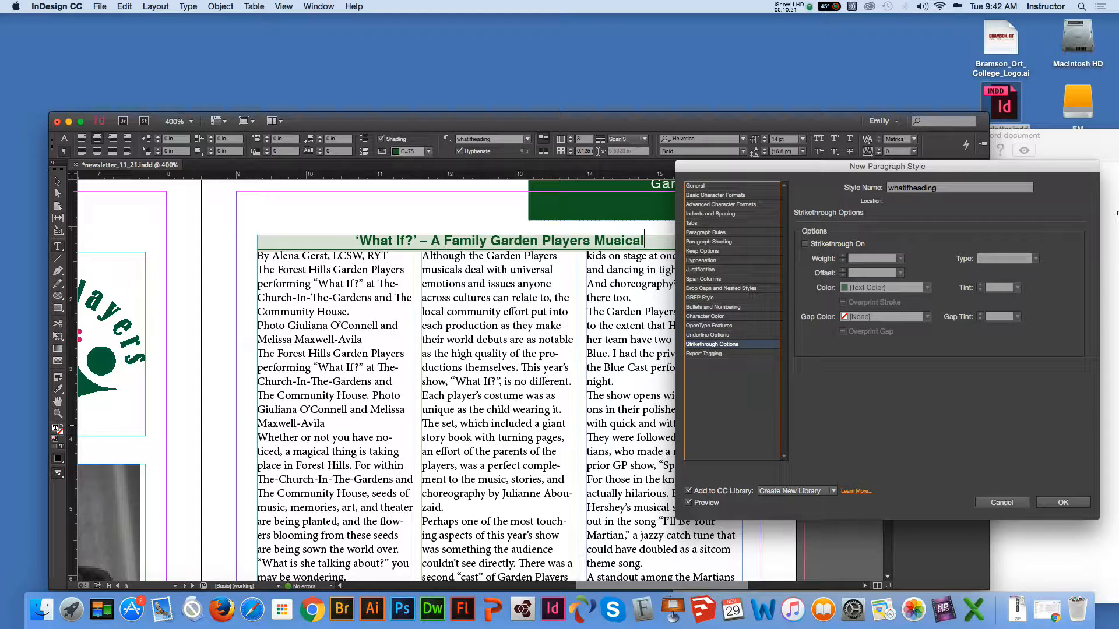
click(703, 353)
key(Up)
key(Up)
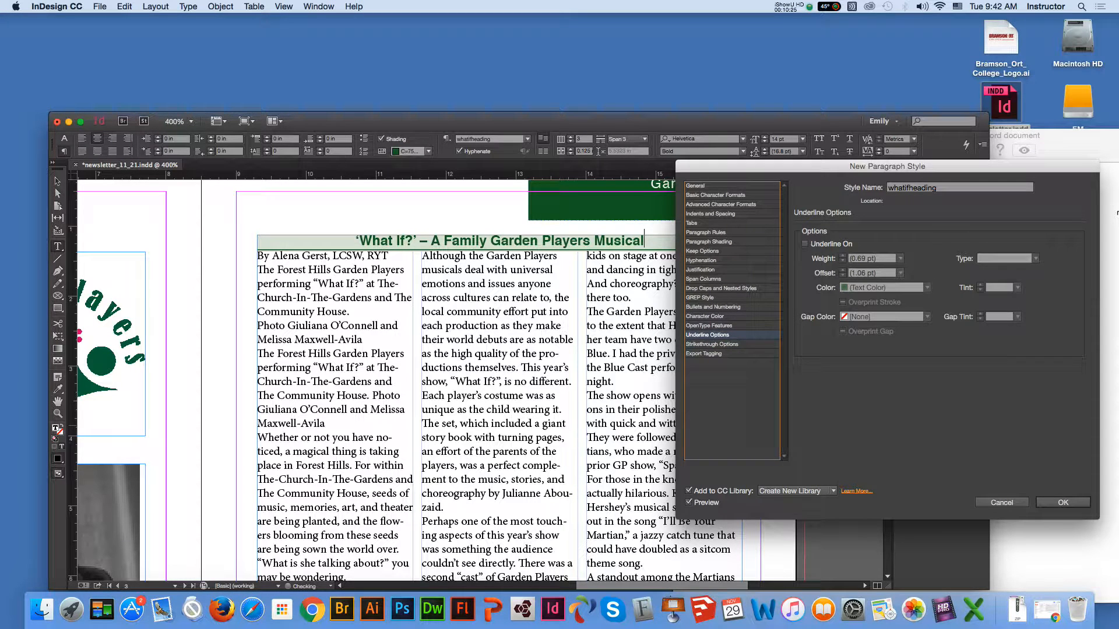
key(Return)
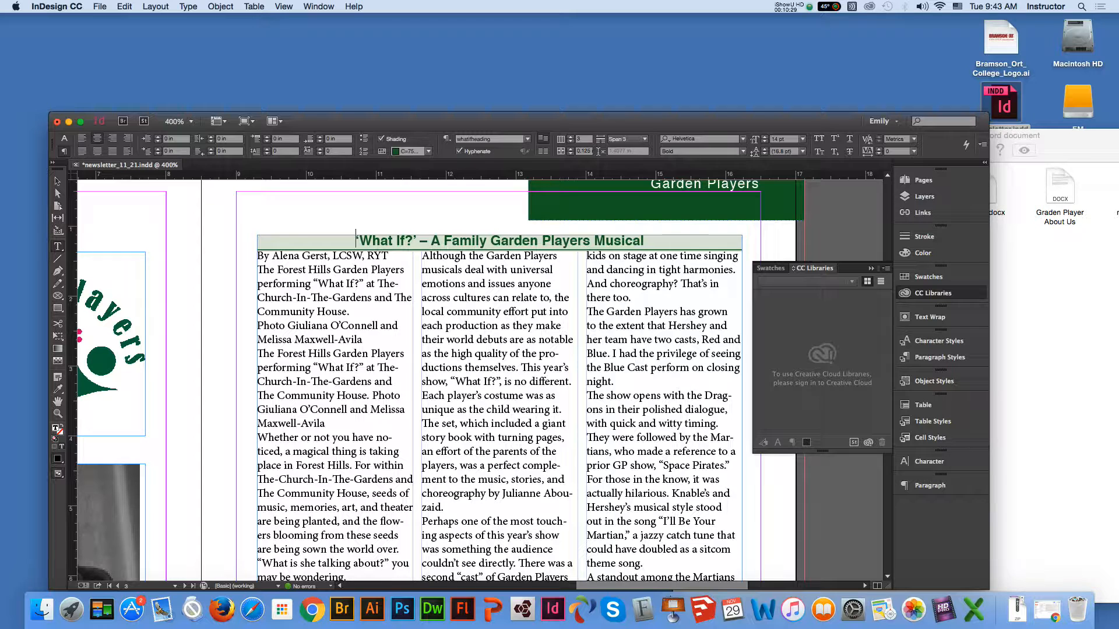
Unlink the inset spacing of the article's text frame and set only the top inset to 0.125 in.
key(Escape)
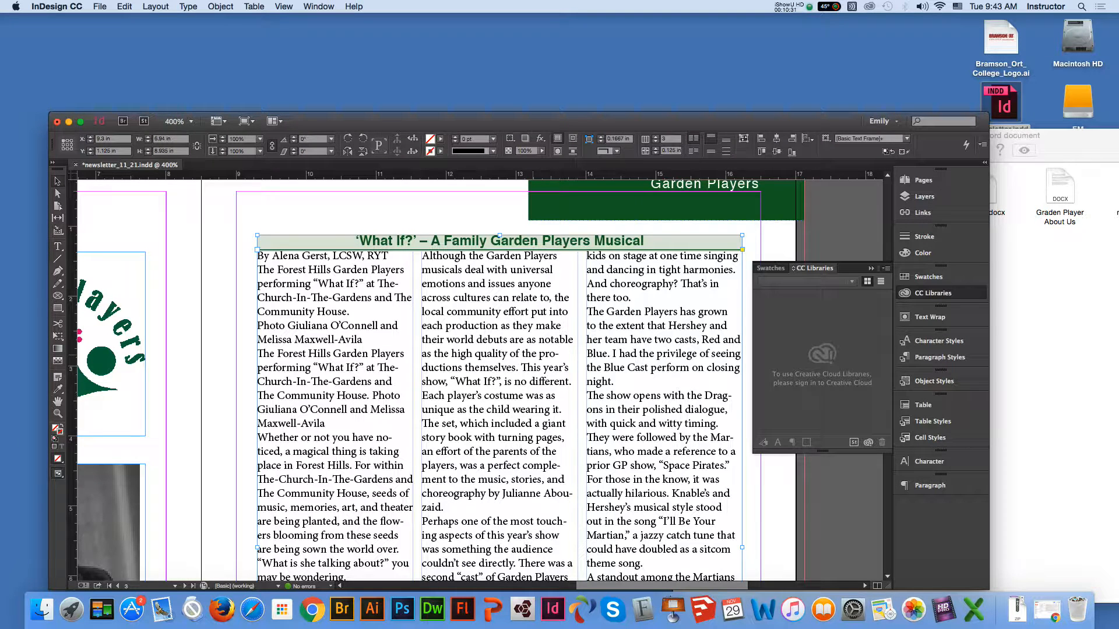
right_click(533, 355)
click(554, 328)
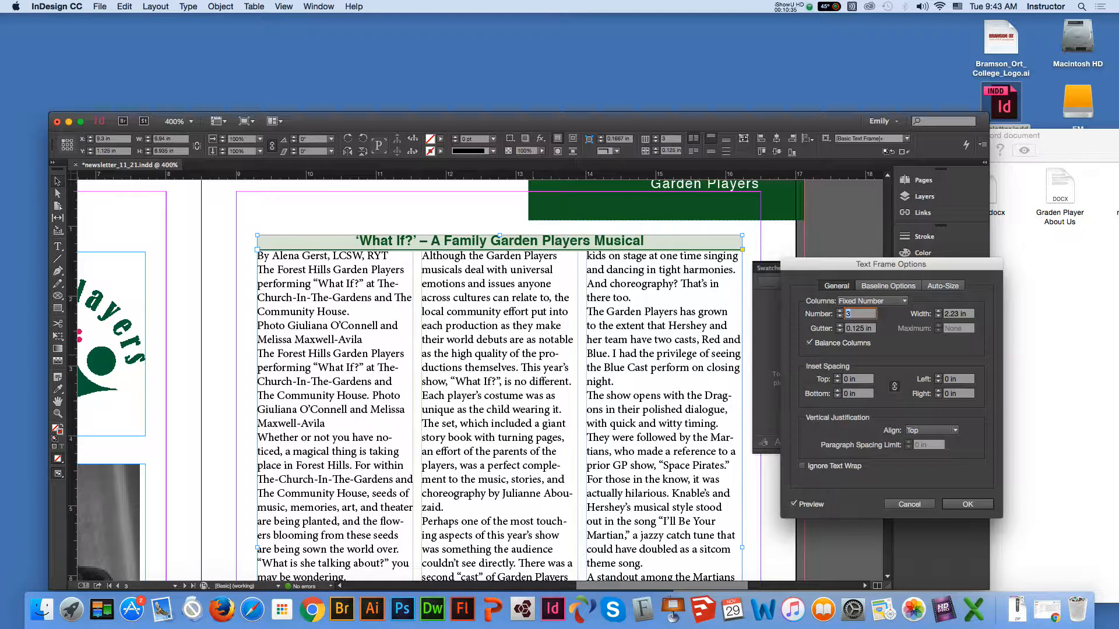
click(894, 387)
click(837, 376)
click(837, 377)
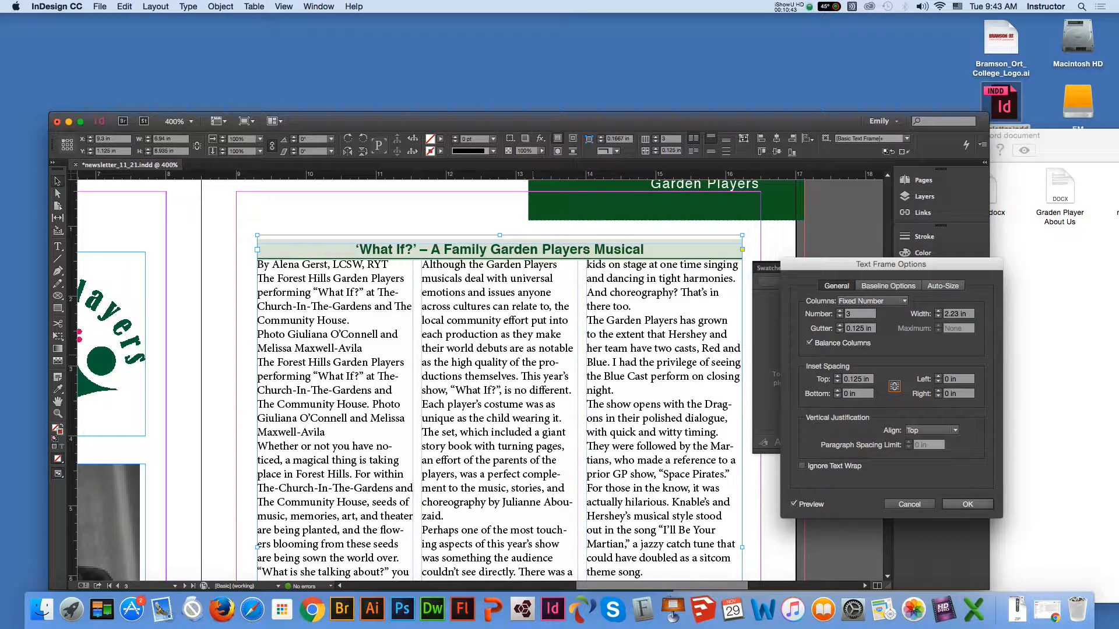
key(Return)
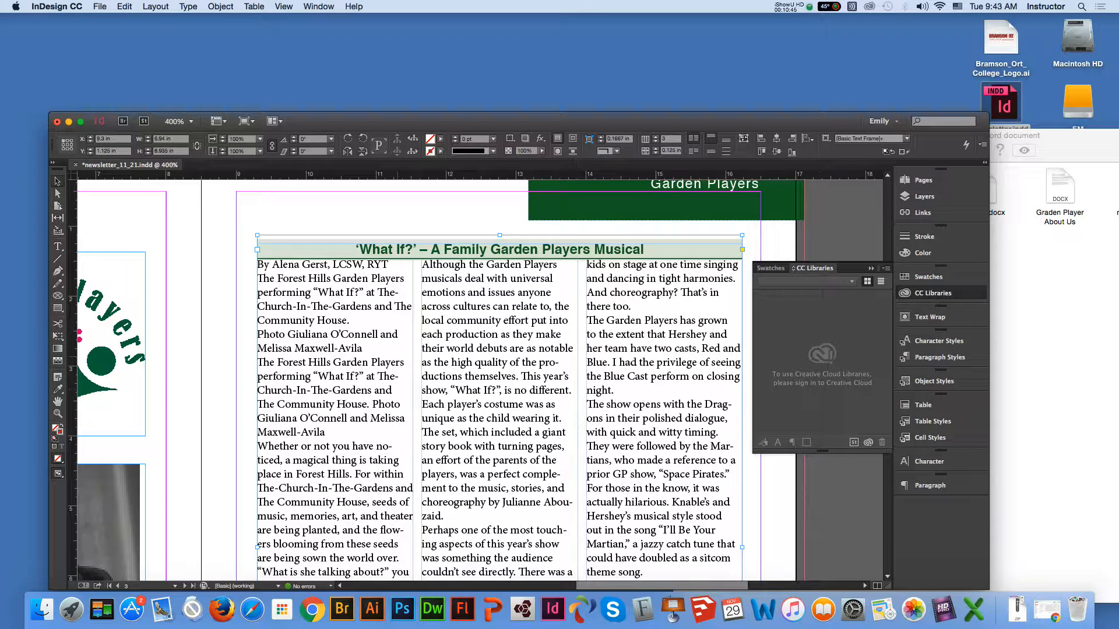
Select the author byline below the heading and start a new paragraph style named smalltile.
key(t)
drag(388, 265, 258, 265)
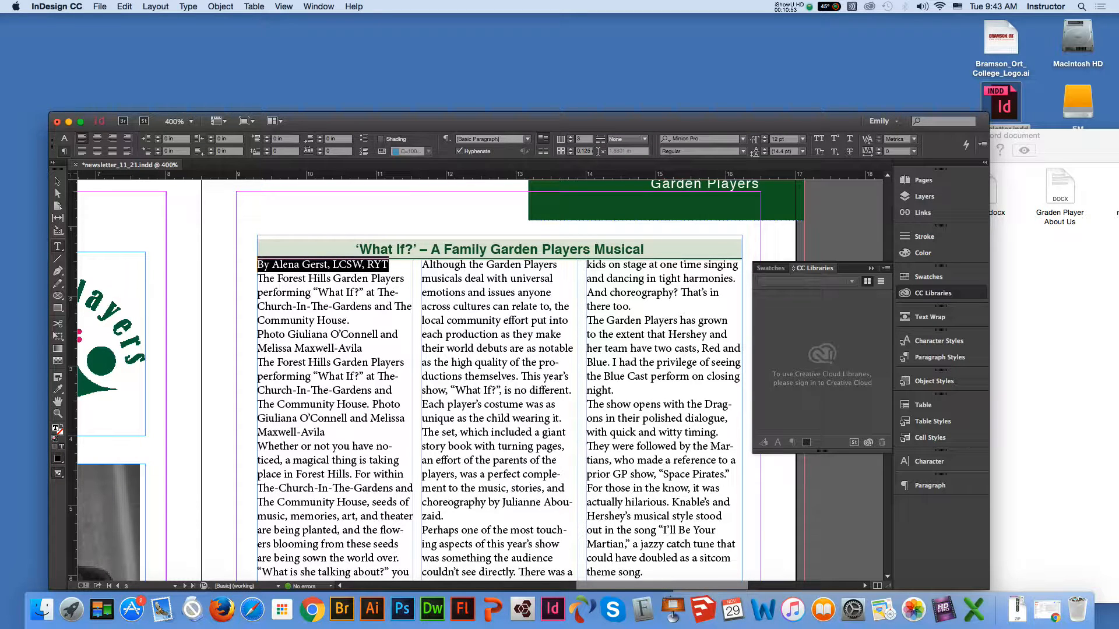
key(super+F11)
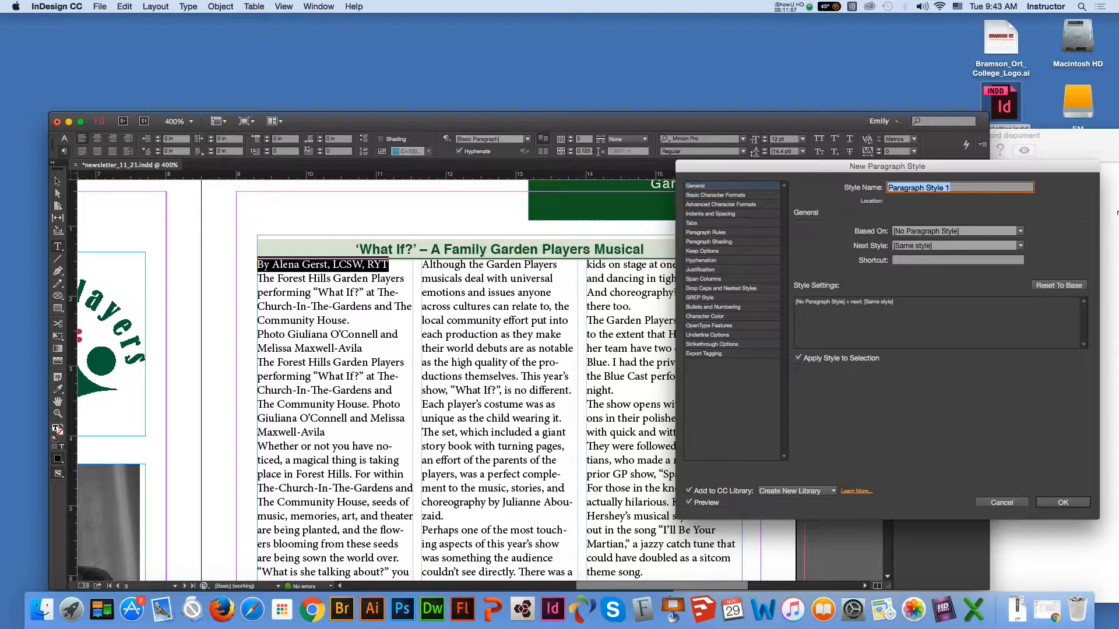
text(smalltile)
Set the smalltile style's font size to 10 pt and its alignment to Right.
click(715, 195)
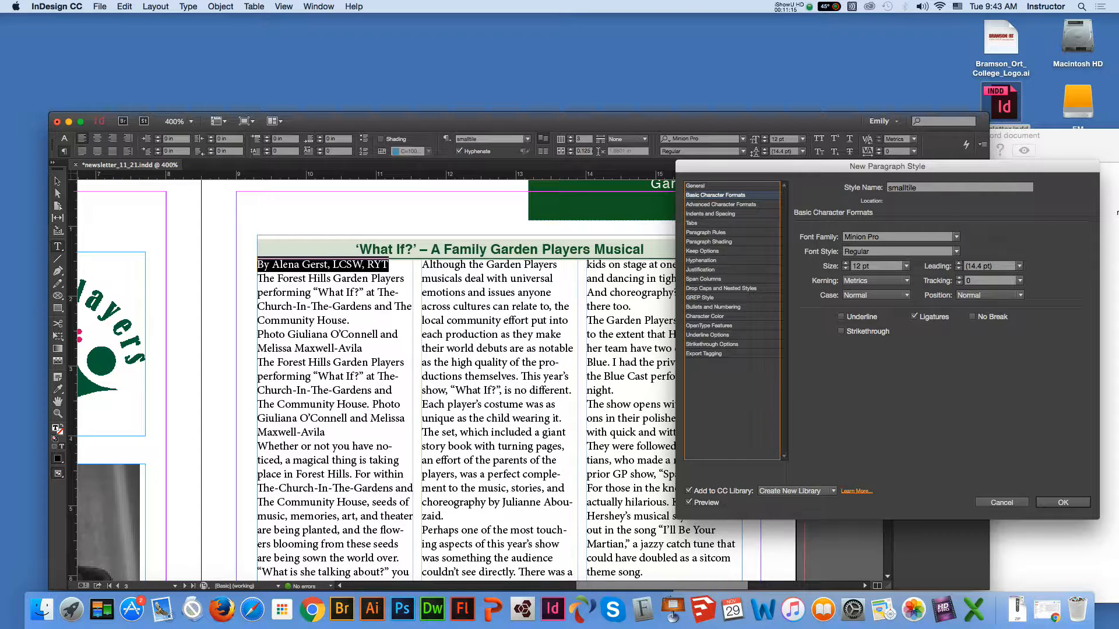
click(905, 266)
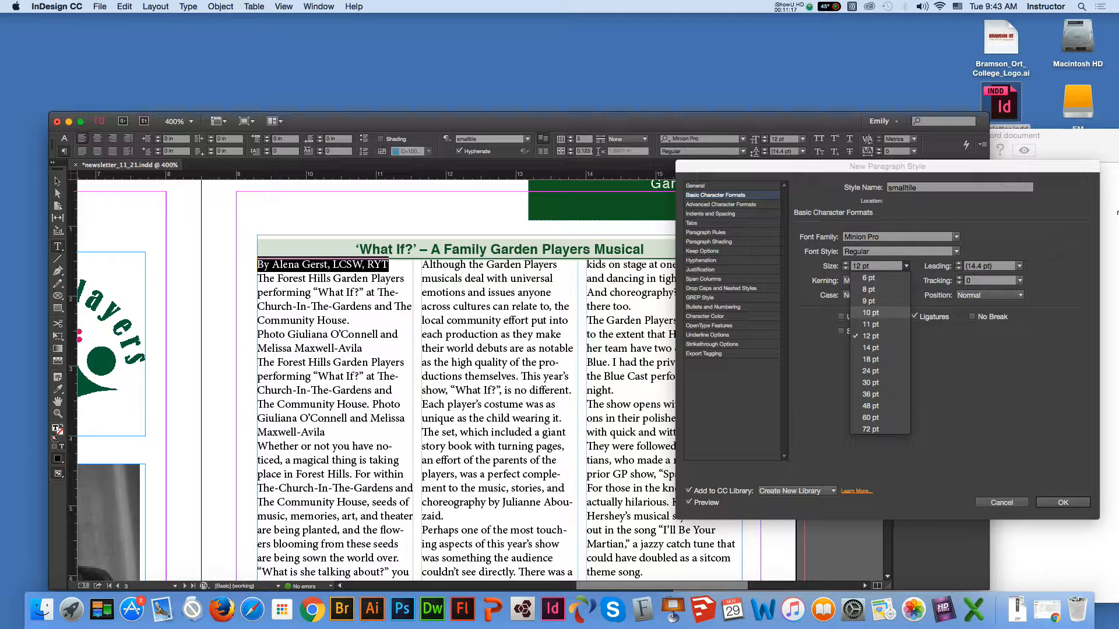
click(871, 313)
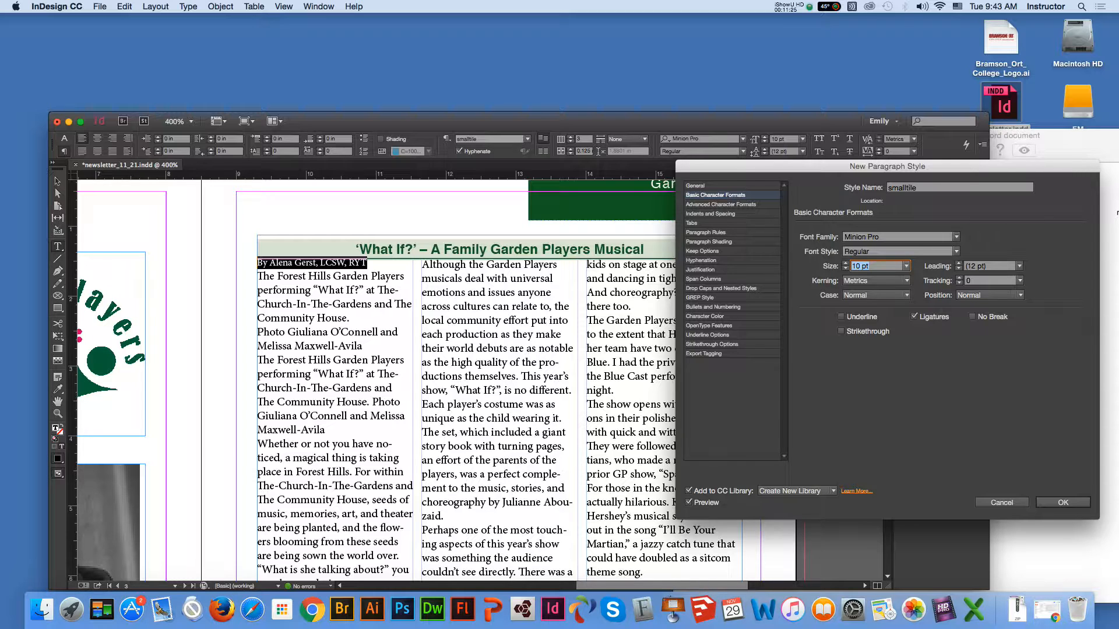
click(720, 204)
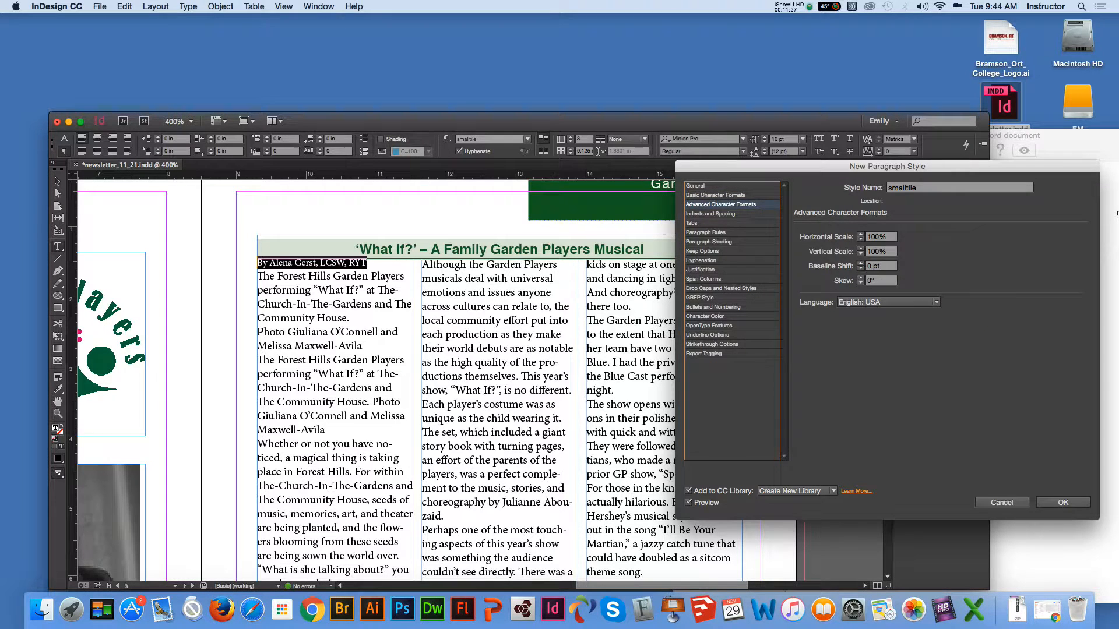
key(Down)
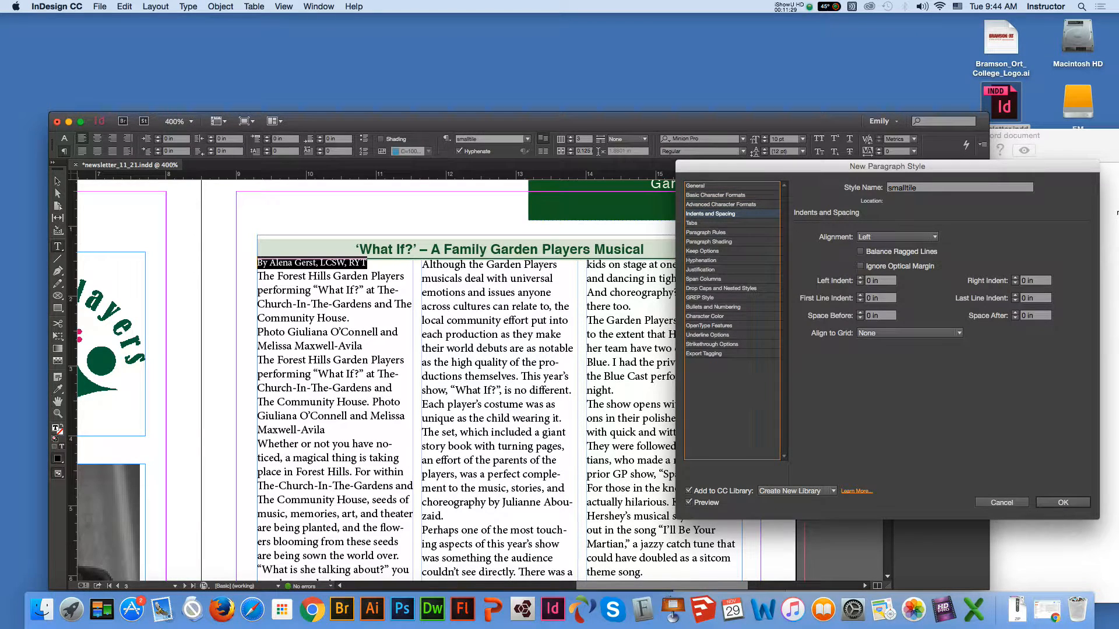
click(897, 237)
click(878, 271)
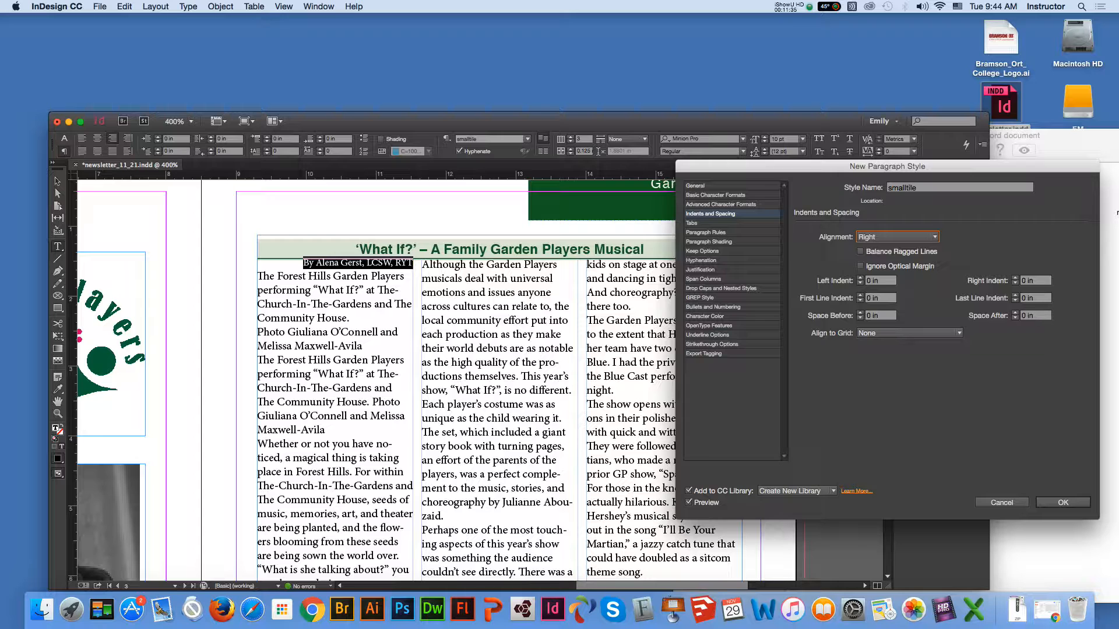
Set the smalltile style's paragraph layout to Span Columns across all columns.
key(Down)
key(Down)
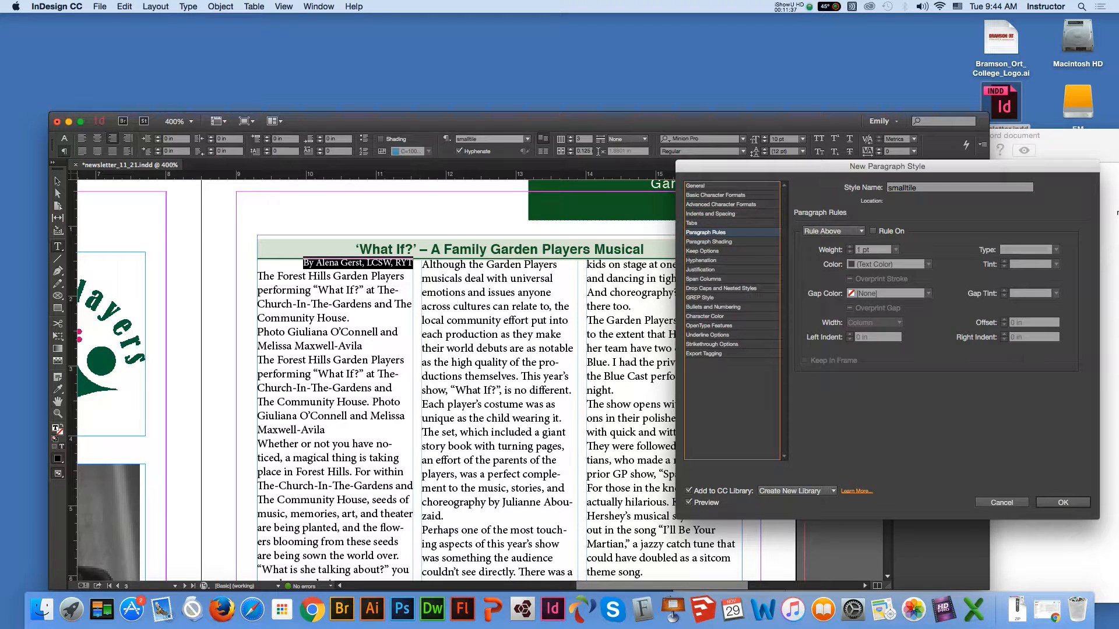
key(Down)
key(Down)
key(Down)
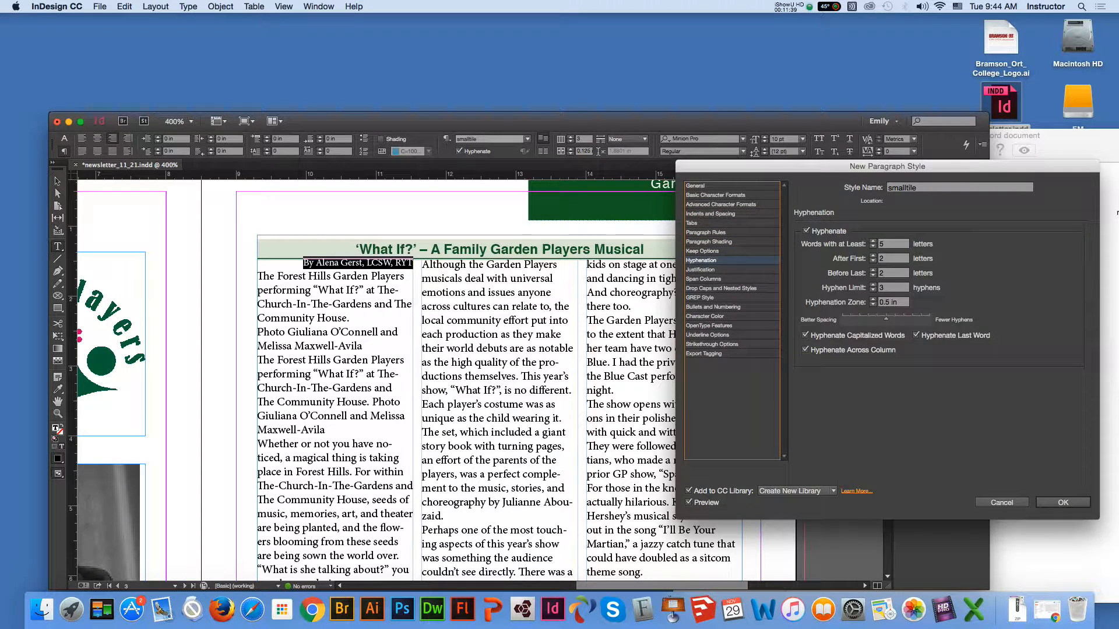
key(Down)
key(Down)
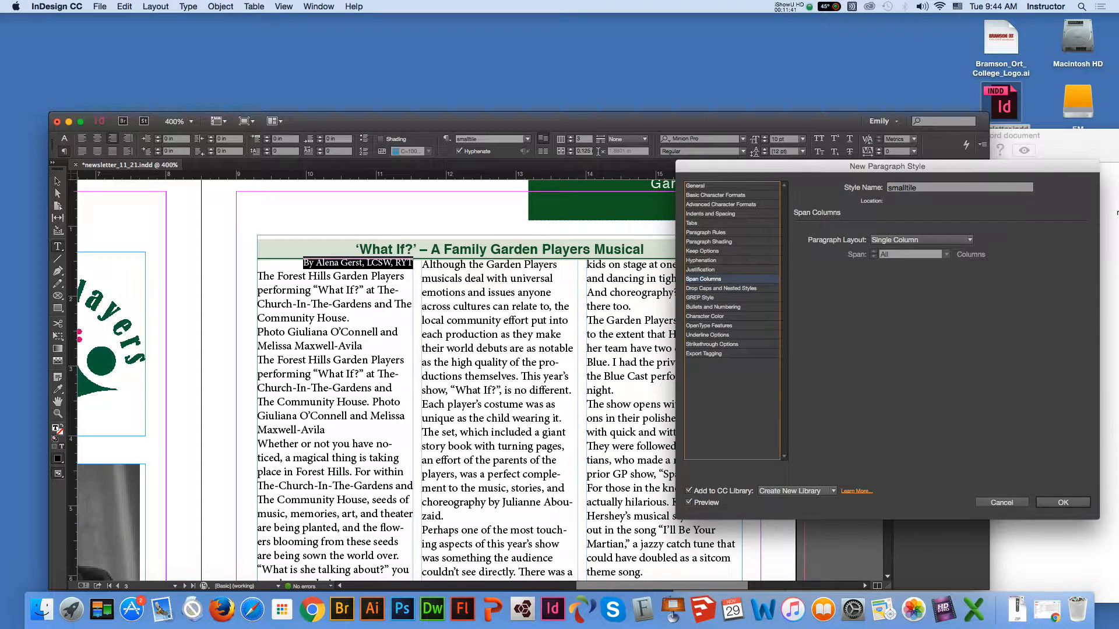
key(Down)
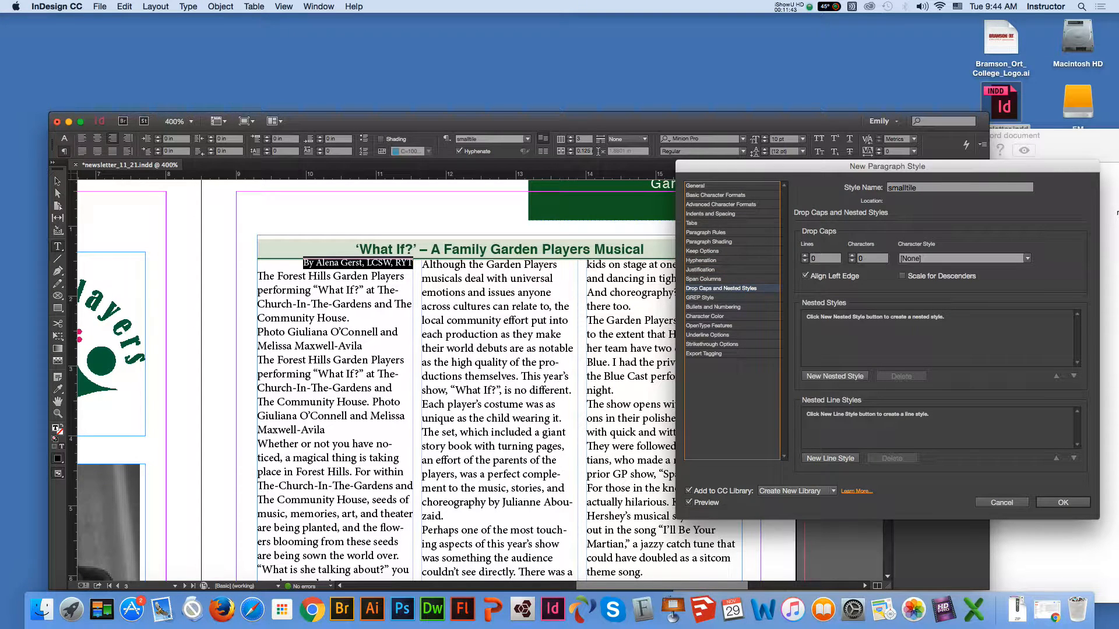
key(Up)
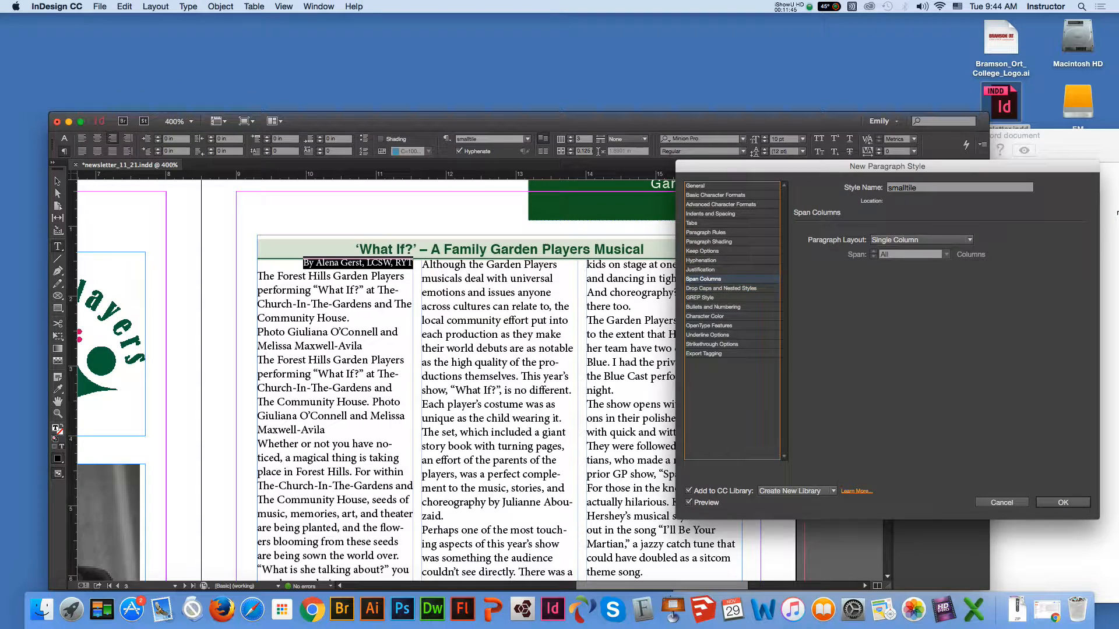
click(921, 240)
key(Escape)
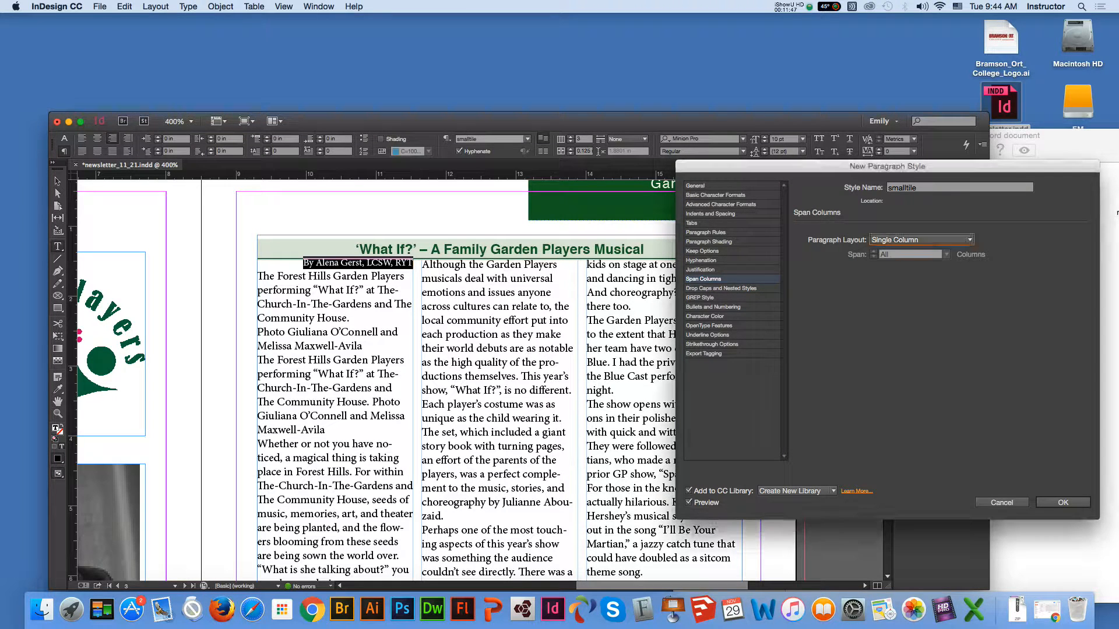
click(921, 240)
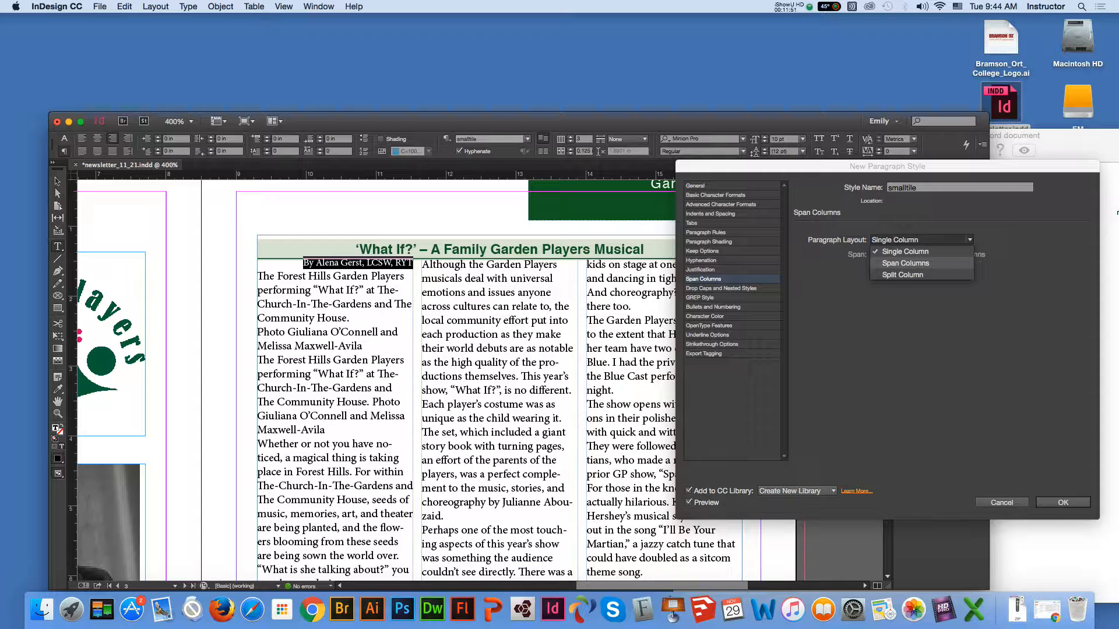
key(Return)
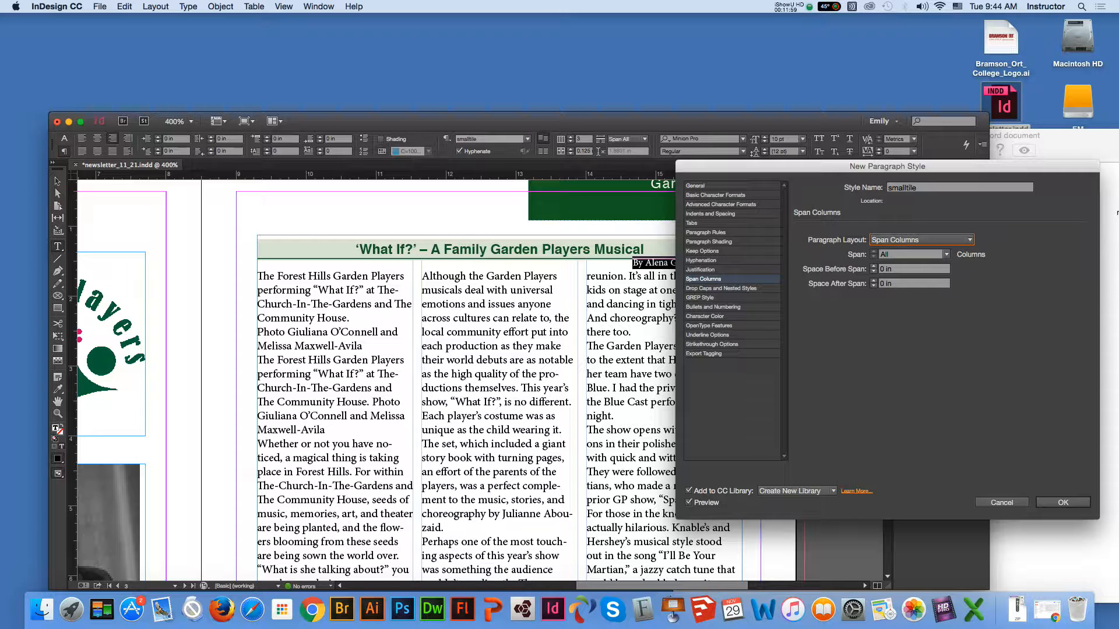
click(720, 288)
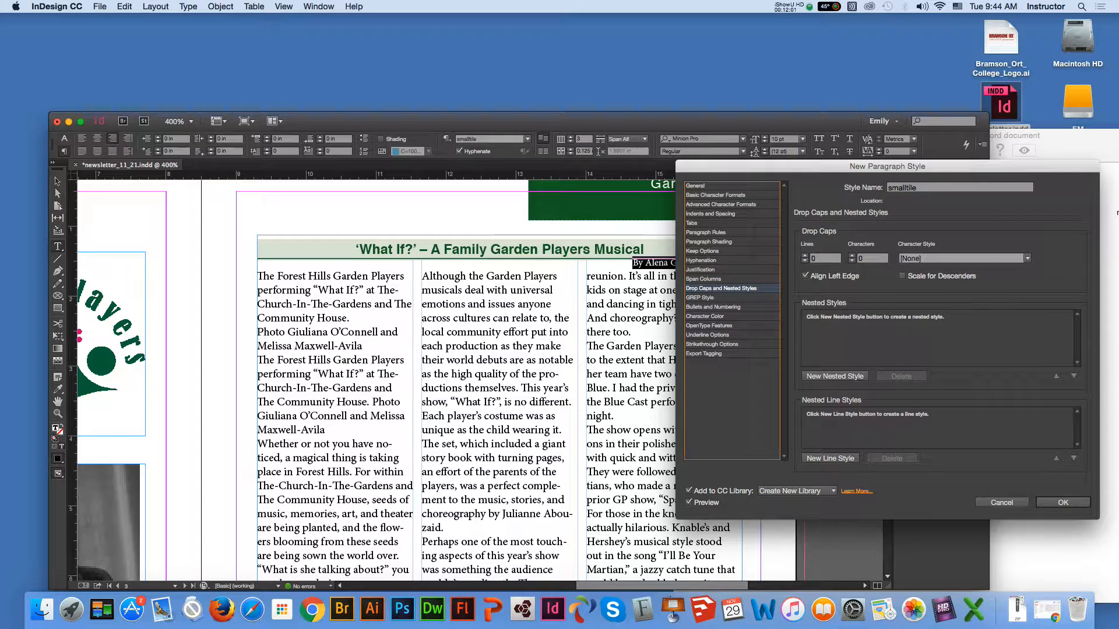
Finish creating the smalltile style and set the author byline's space before to 0.0625 in.
click(1062, 502)
click(617, 360)
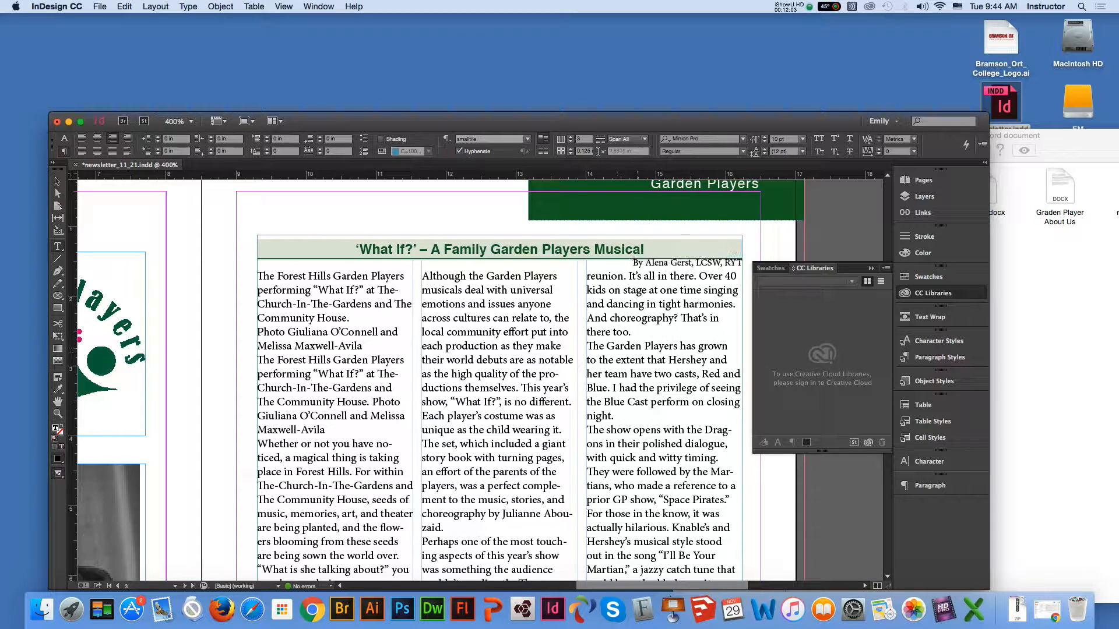
click(635, 265)
drag(633, 266, 626, 266)
click(626, 265)
drag(587, 270, 645, 263)
click(633, 262)
click(266, 137)
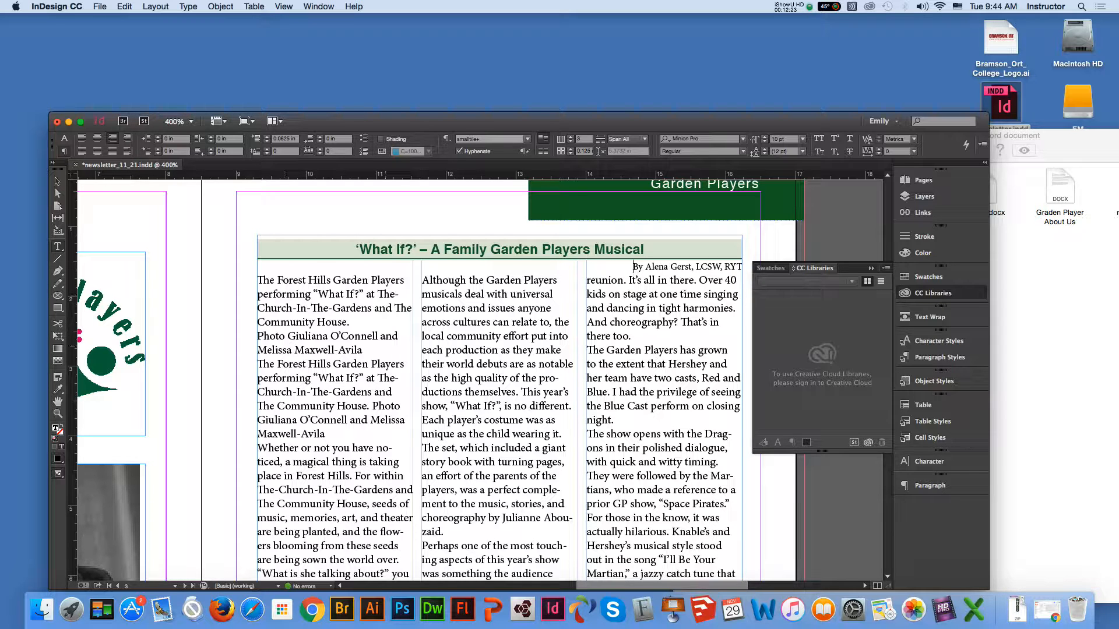
Select all of the article's text and set its space before to 0.0625 in.
drag(261, 280, 707, 574)
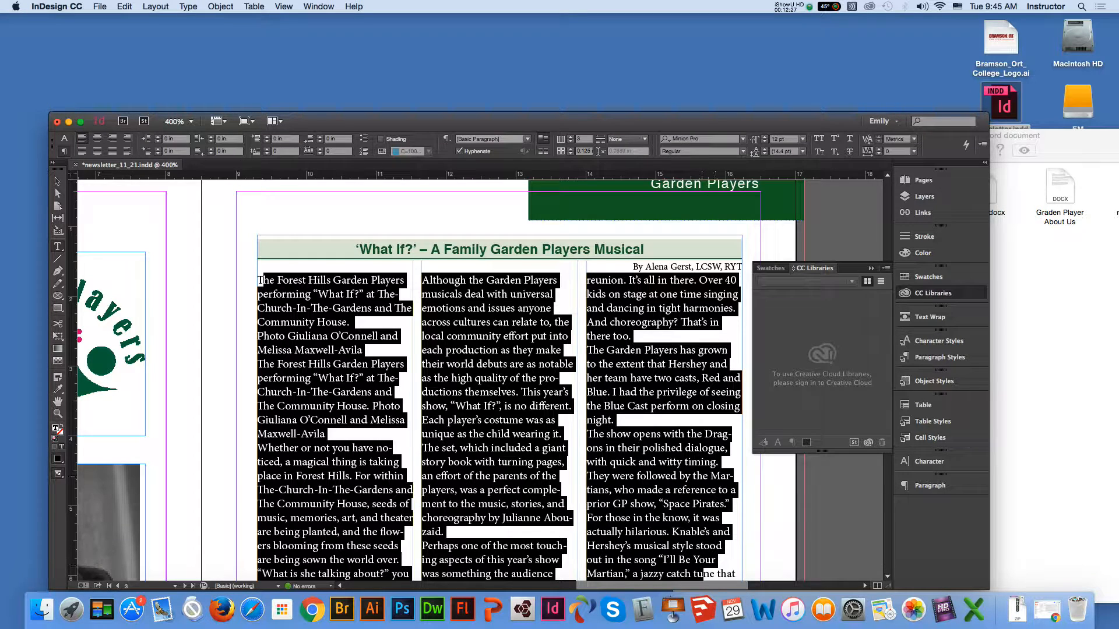
key(super+a)
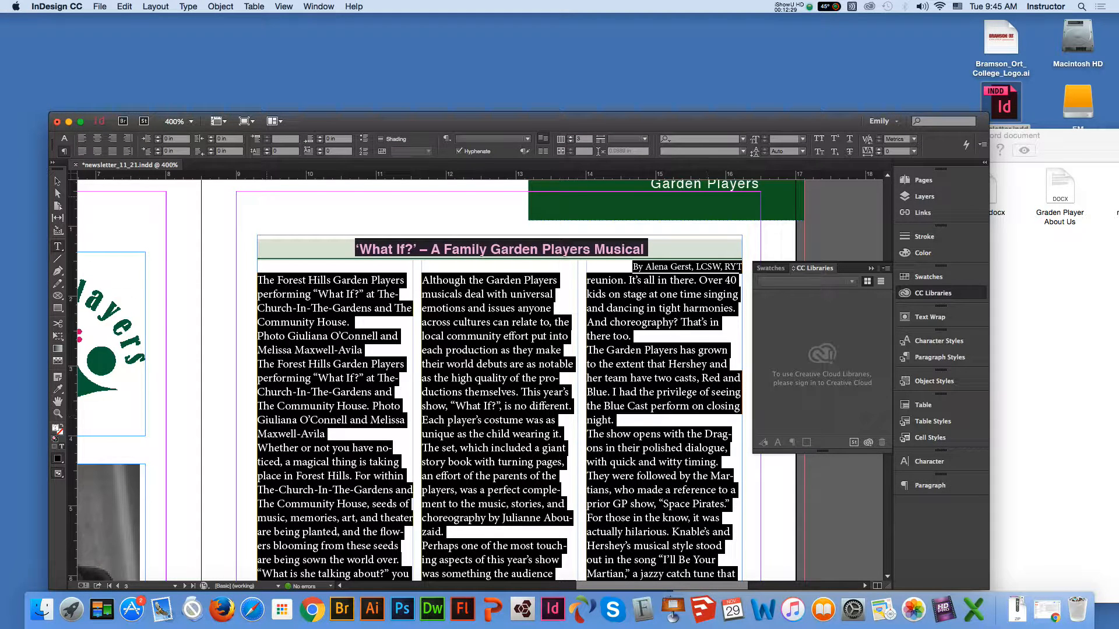
click(285, 139)
text(0.0625)
key(Return)
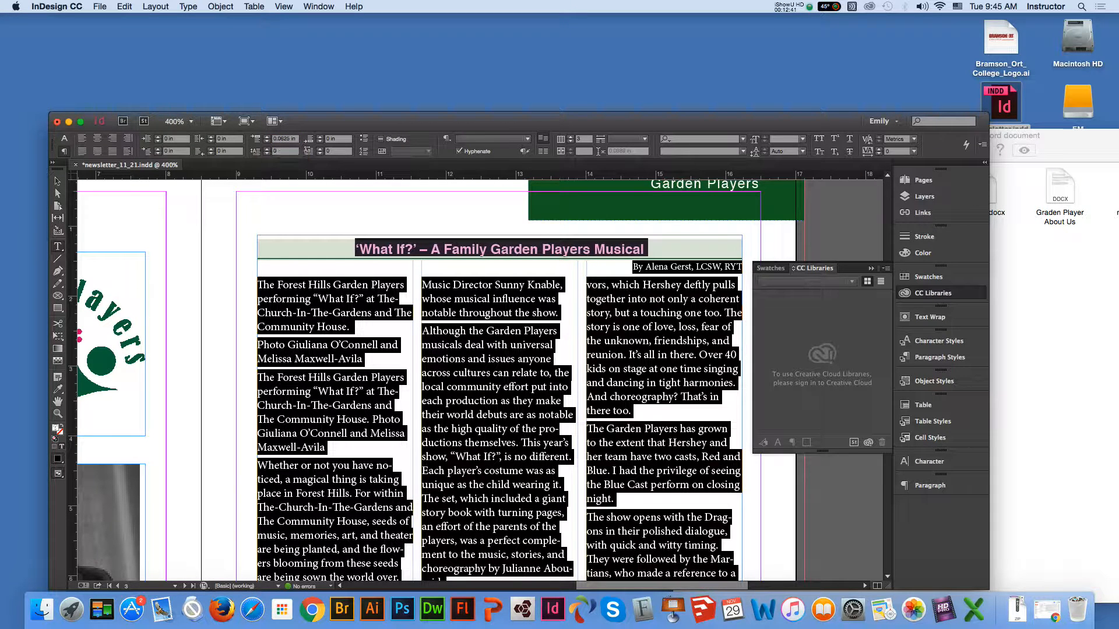
Set the space after of all the article's paragraphs to 0.0625 in.
click(334, 139)
double_click(334, 139)
text(0.0625)
key(Return)
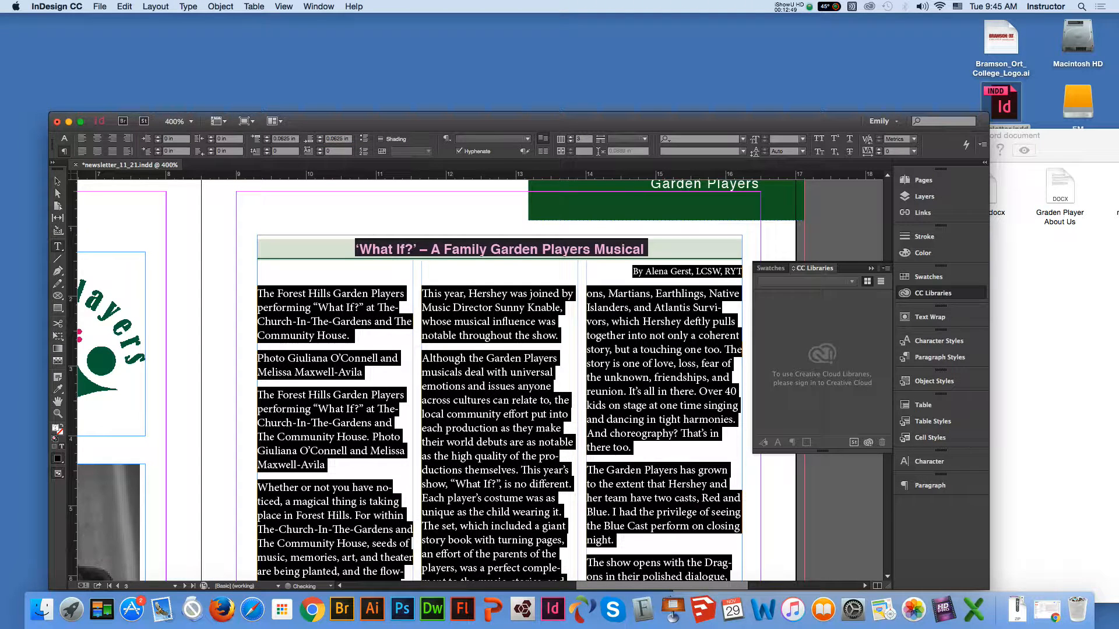
click(672, 419)
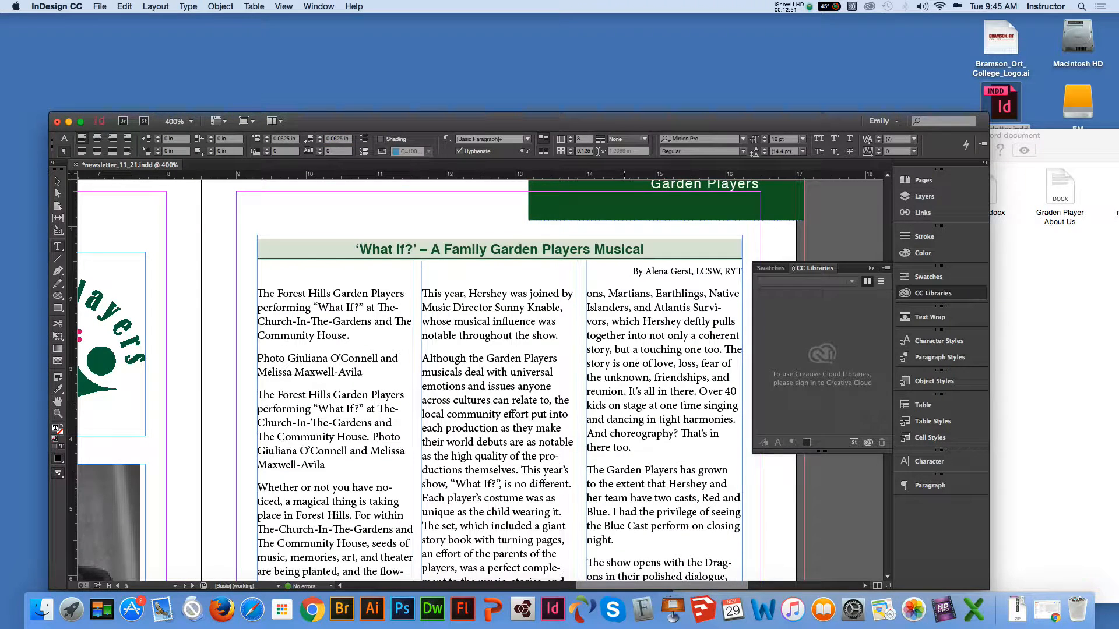
Select the opening word "The" in the first body paragraph and give the paragraph a two-line drop cap.
scroll(624, 405, up, 1)
scroll(672, 429, down, 3)
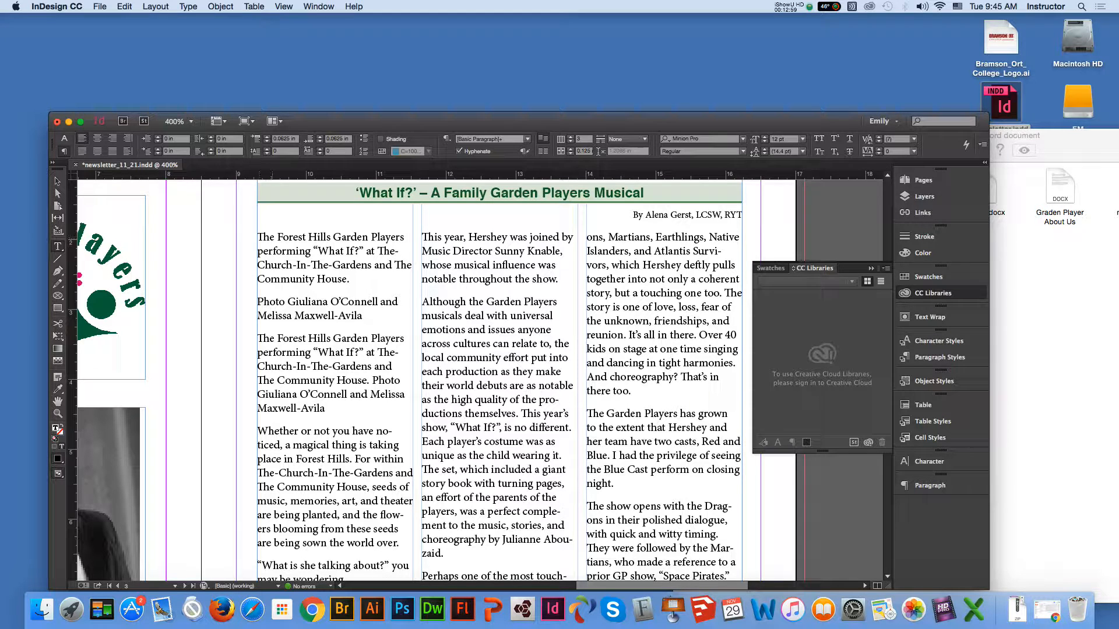
drag(274, 236, 258, 236)
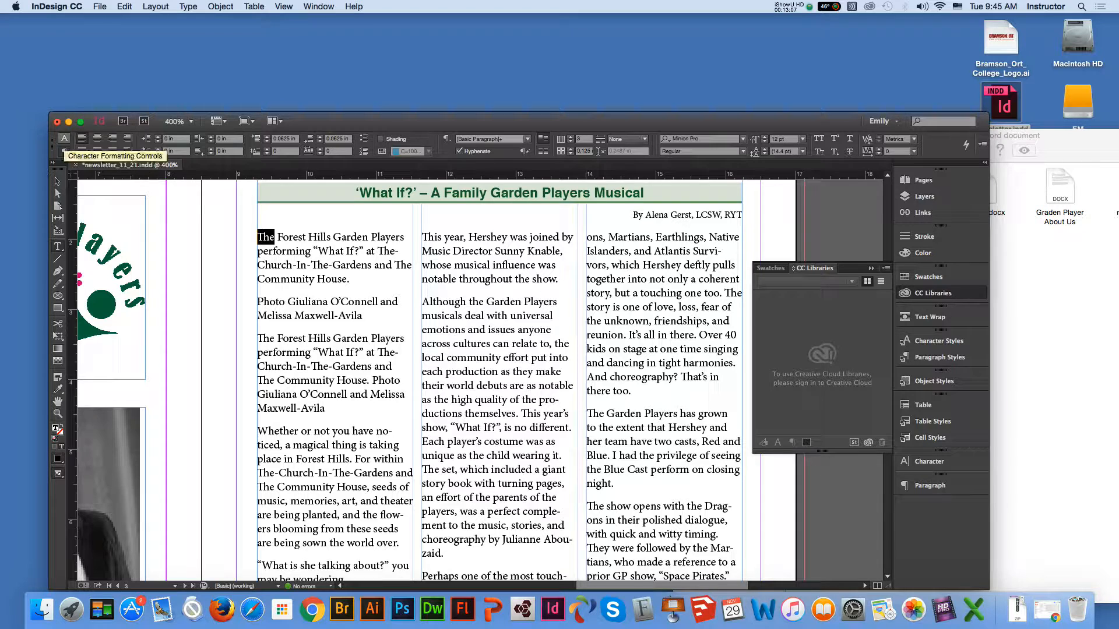
click(64, 139)
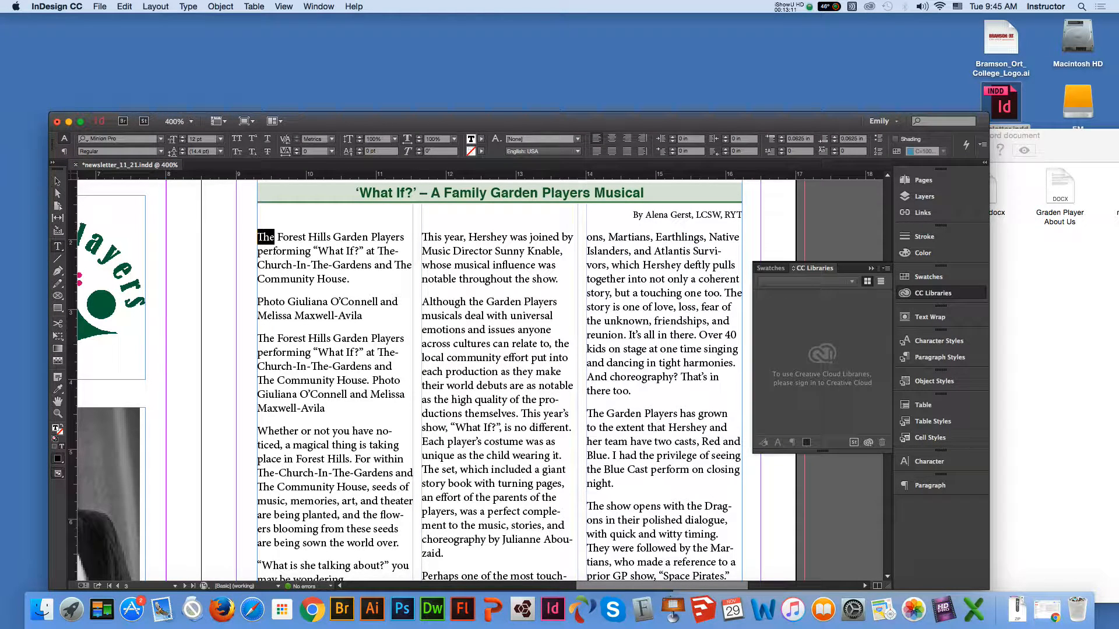
click(790, 150)
text(2)
key(Tab)
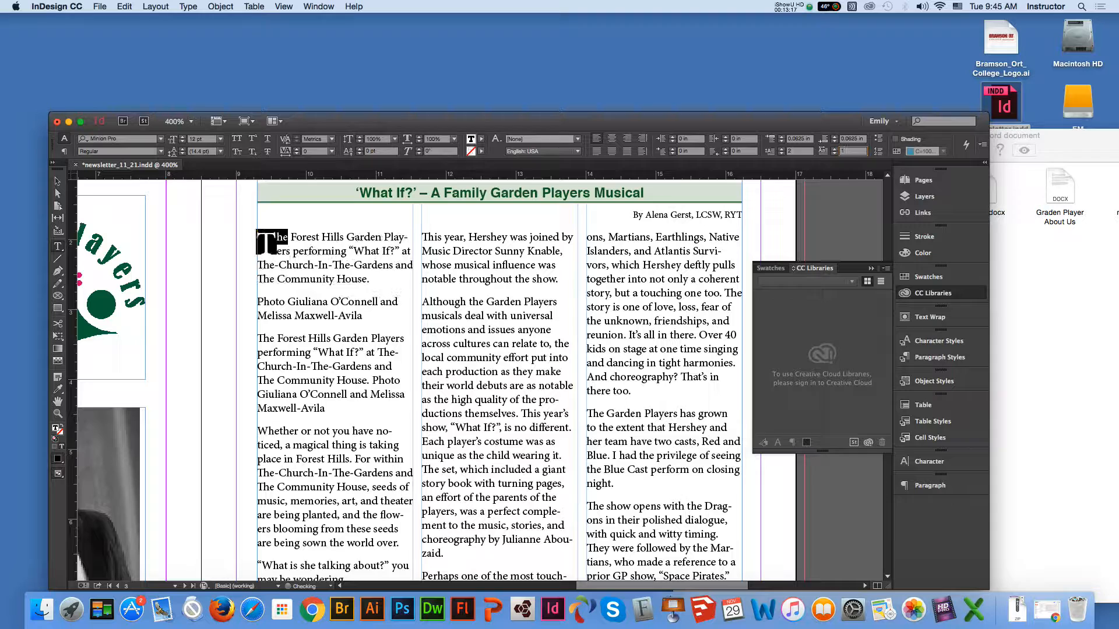
Try a taller drop cap on the opening paragraph, then settle on 2 lines and 3 characters.
click(791, 151)
key(Tab)
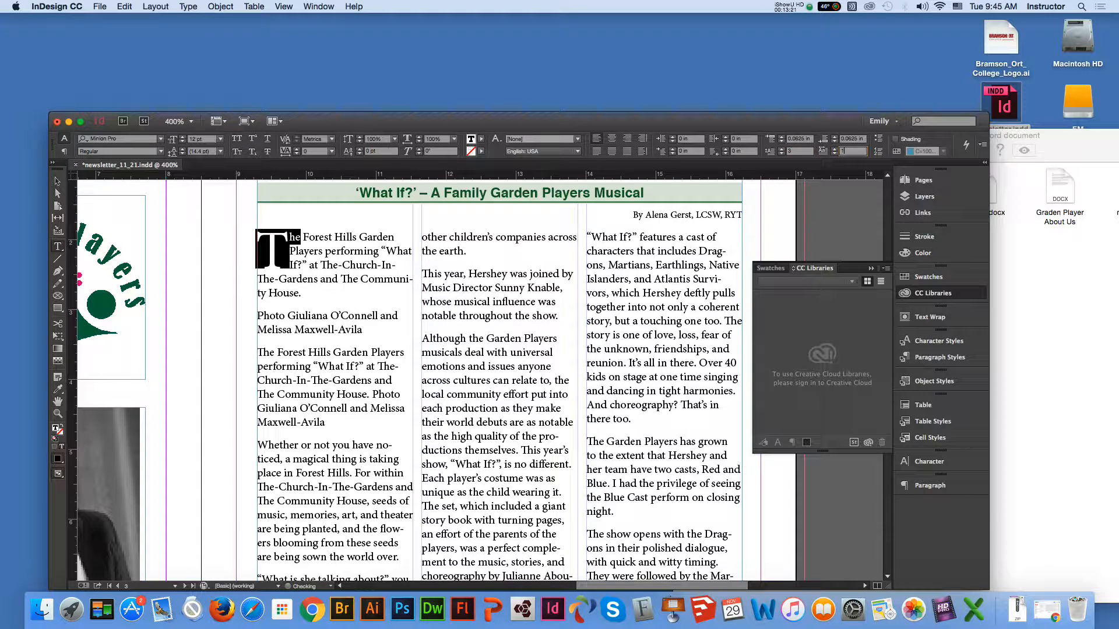
click(791, 151)
text(2)
key(Tab)
text(3)
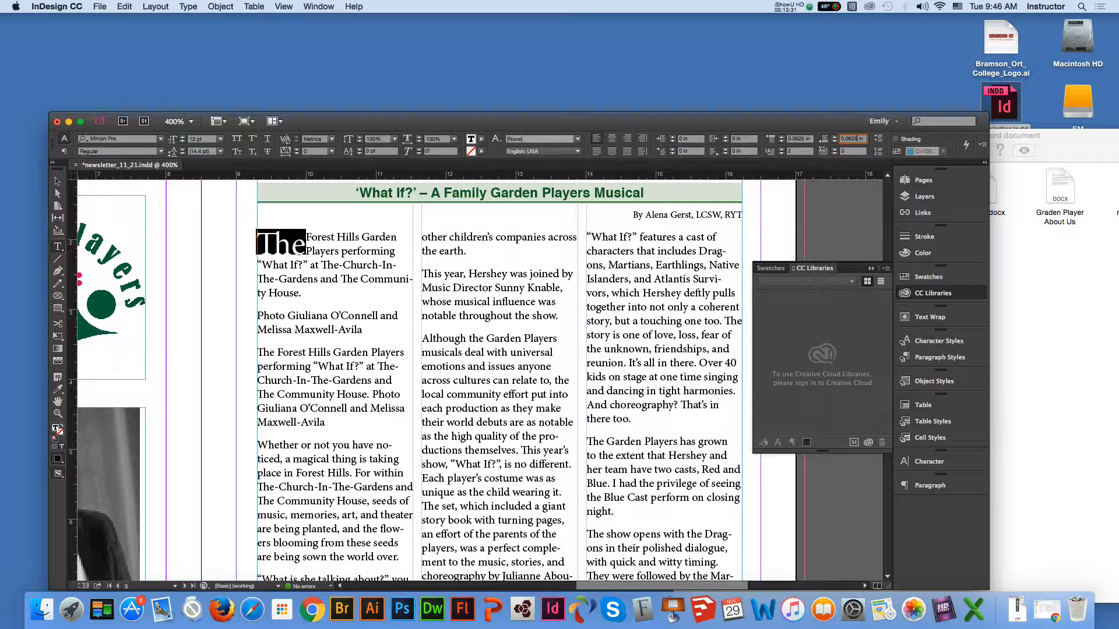
Fill the drop-cap word "The" with the dark green swatch.
click(305, 244)
drag(304, 244, 256, 243)
click(482, 139)
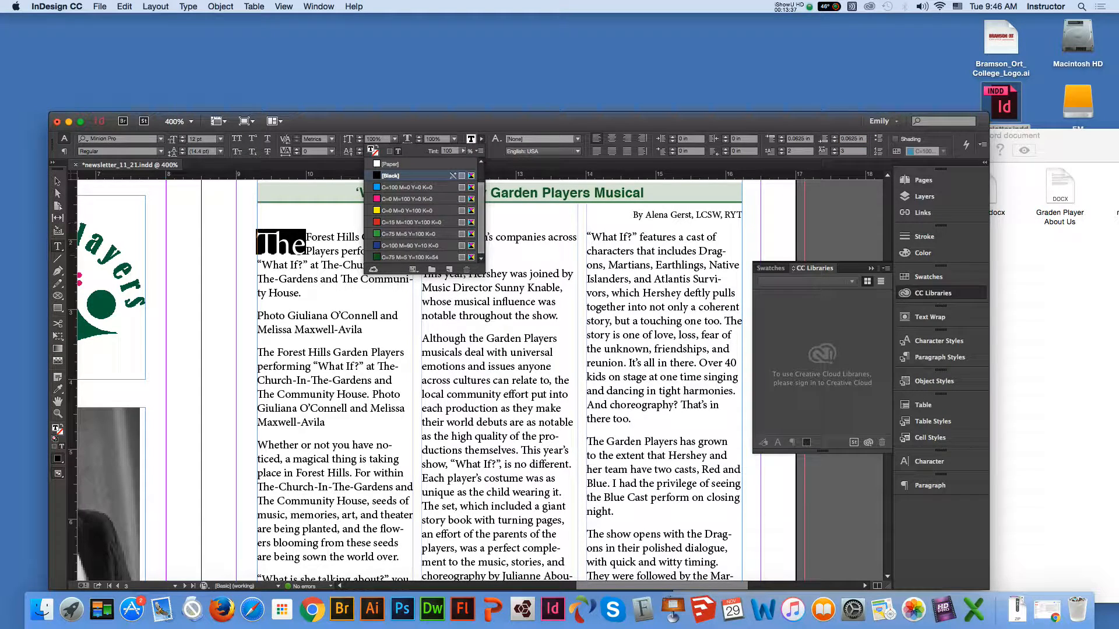
click(408, 257)
click(338, 272)
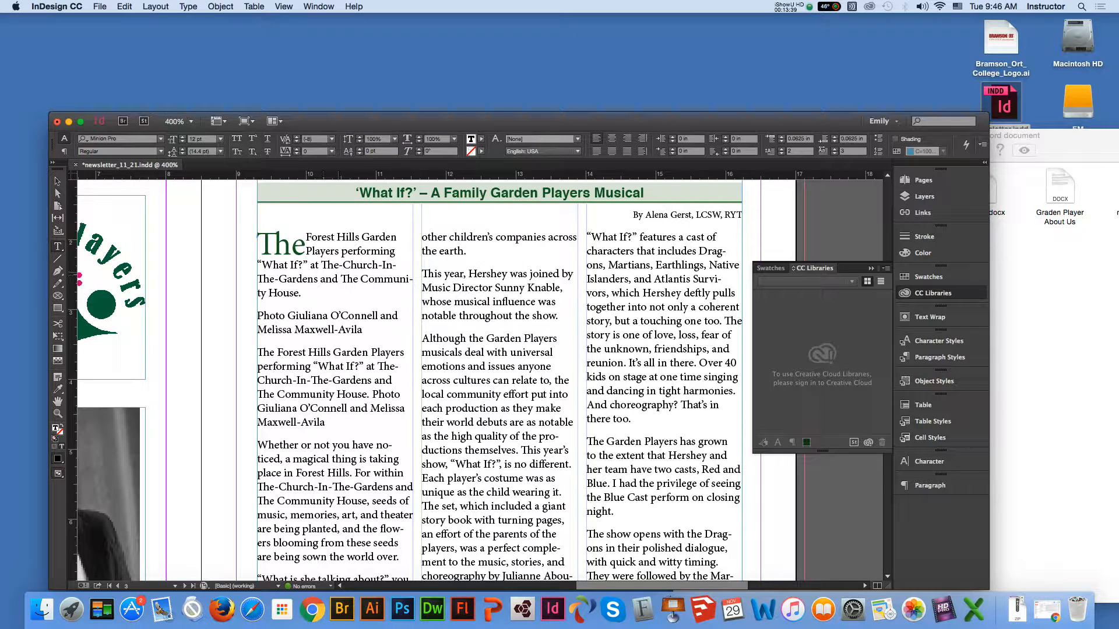
drag(305, 250, 257, 250)
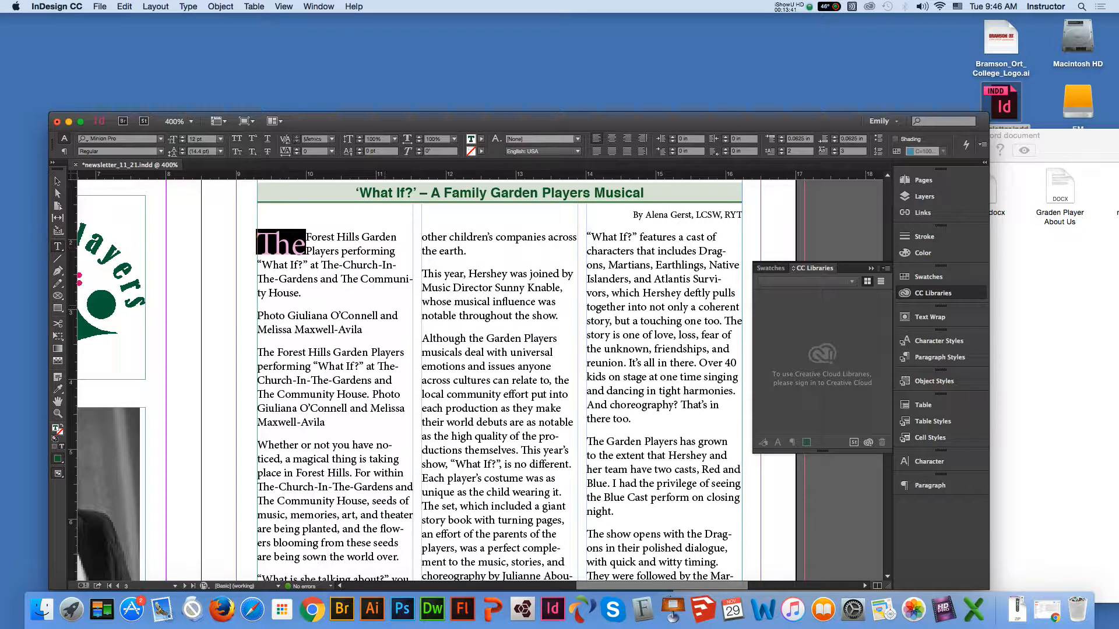
click(349, 317)
Give all of the article's paragraphs a first-line indent of 0.1667 in.
scroll(349, 317, up, 3)
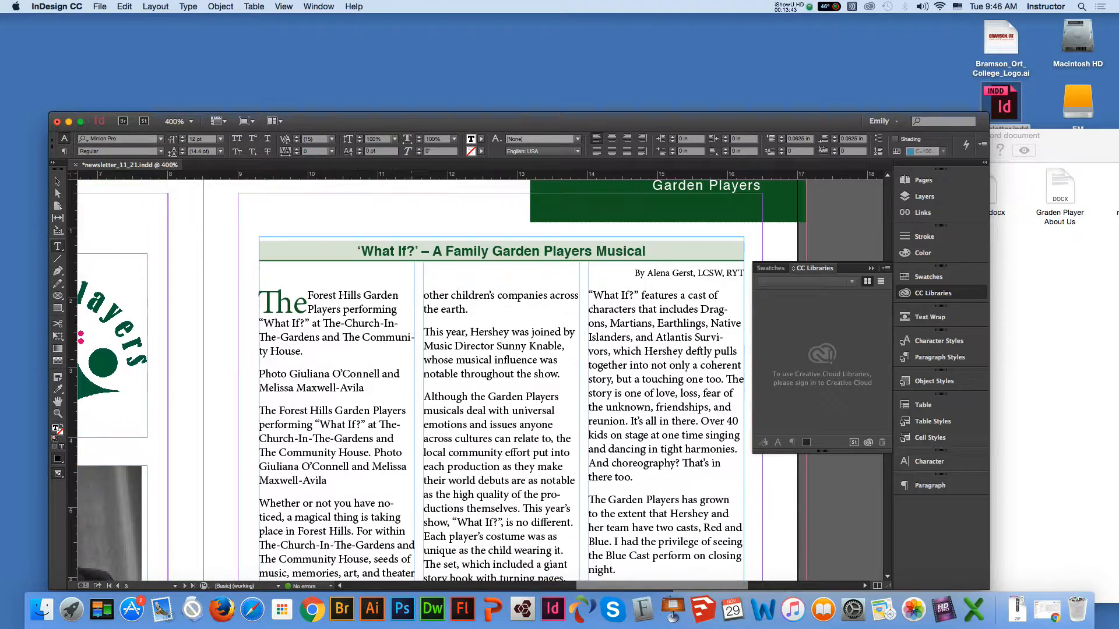
scroll(349, 316, down, 5)
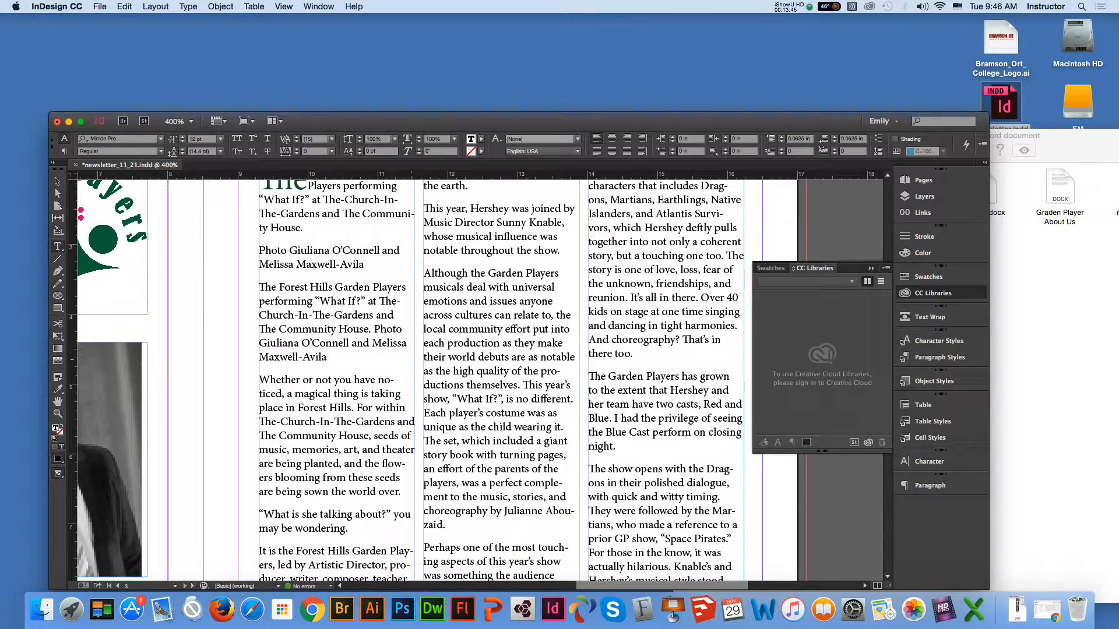
scroll(348, 316, up, 4)
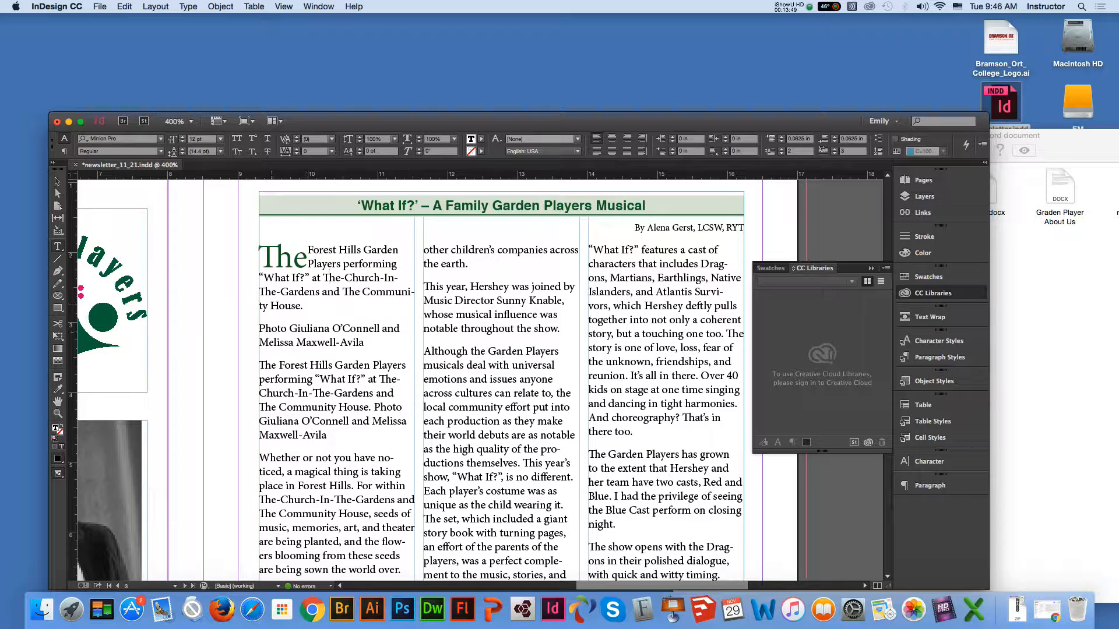
key(super+a)
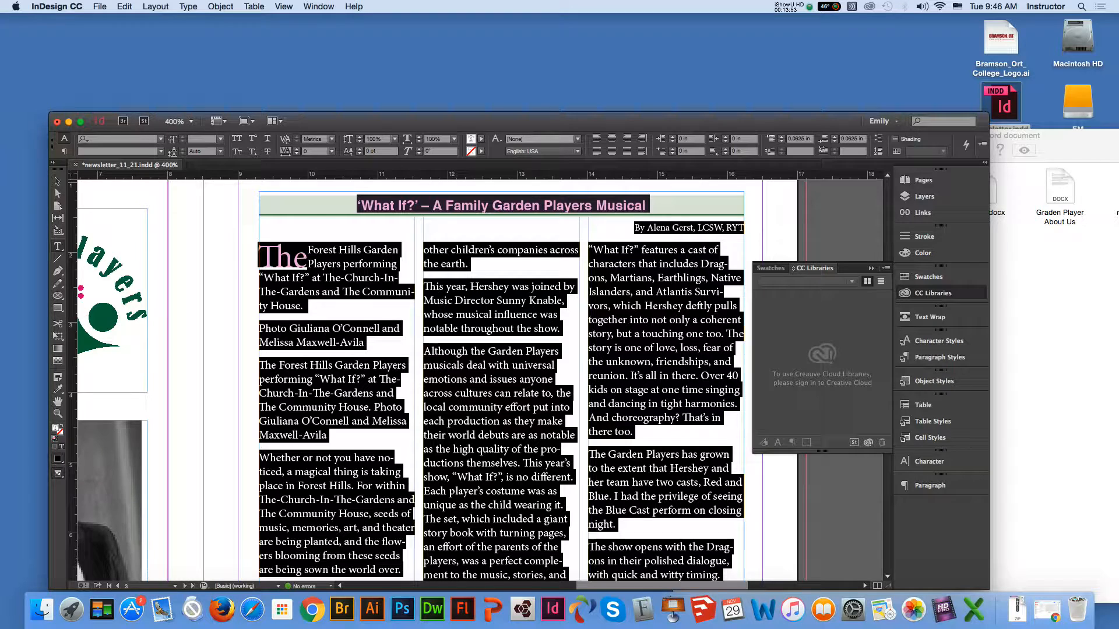
click(683, 151)
text(1667)
key(Return)
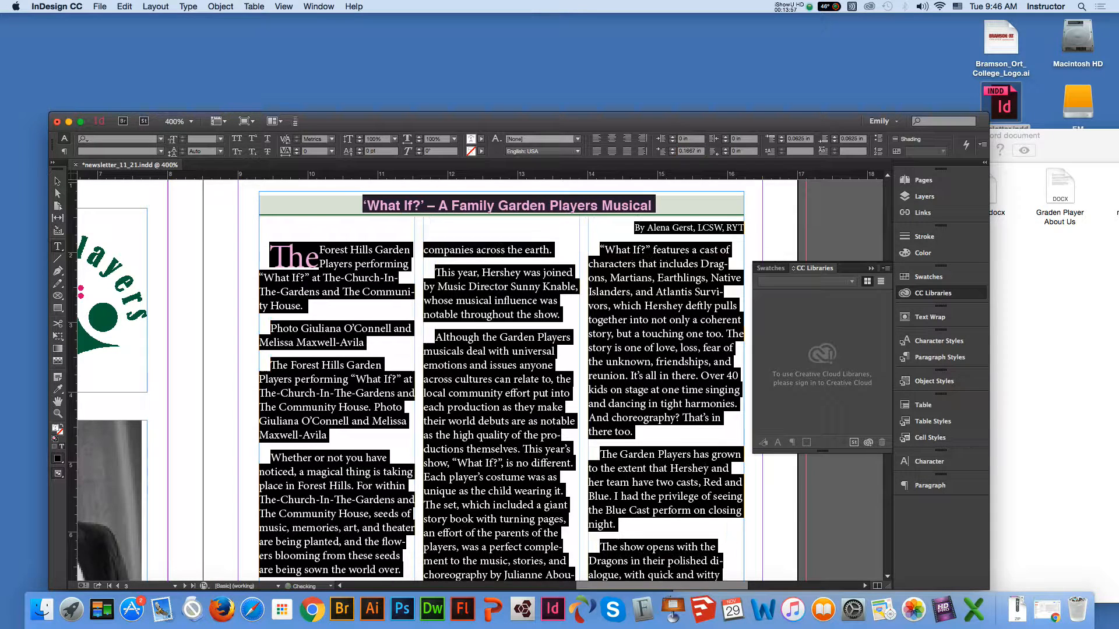
click(517, 300)
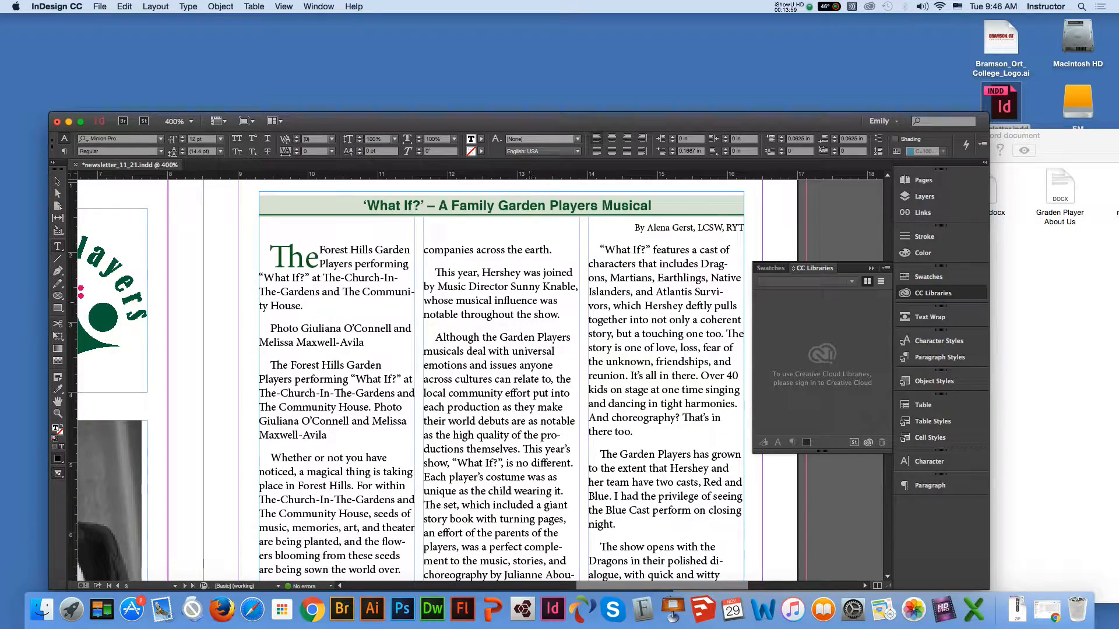
Examine how the indented article text flows down page 3 and continues in the columns on page 4.
scroll(437, 379, down, 1)
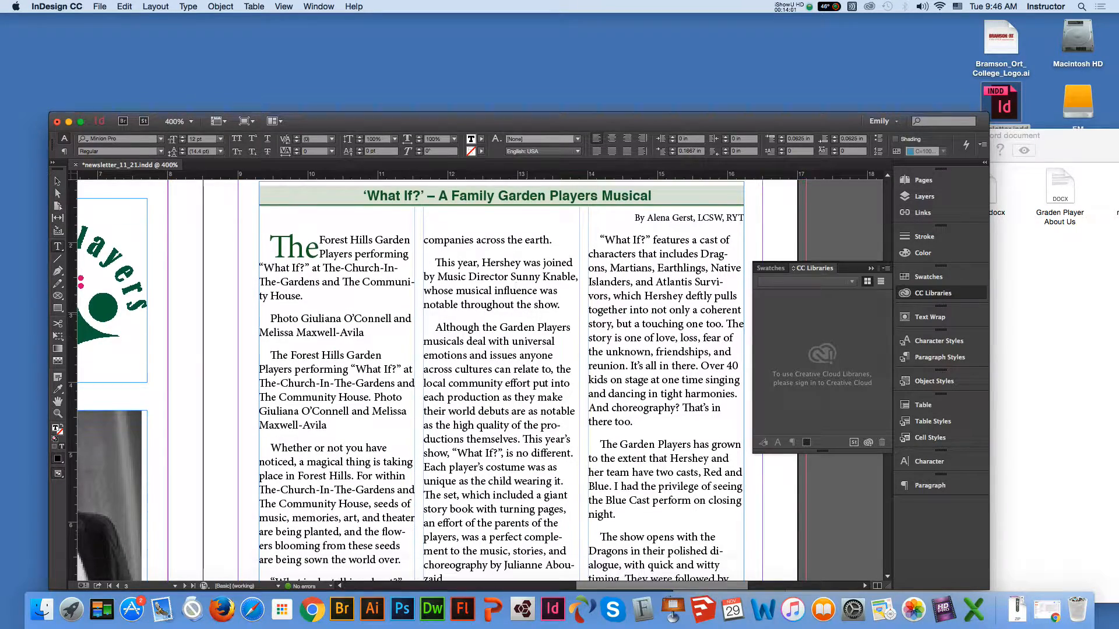
scroll(437, 379, down, 10)
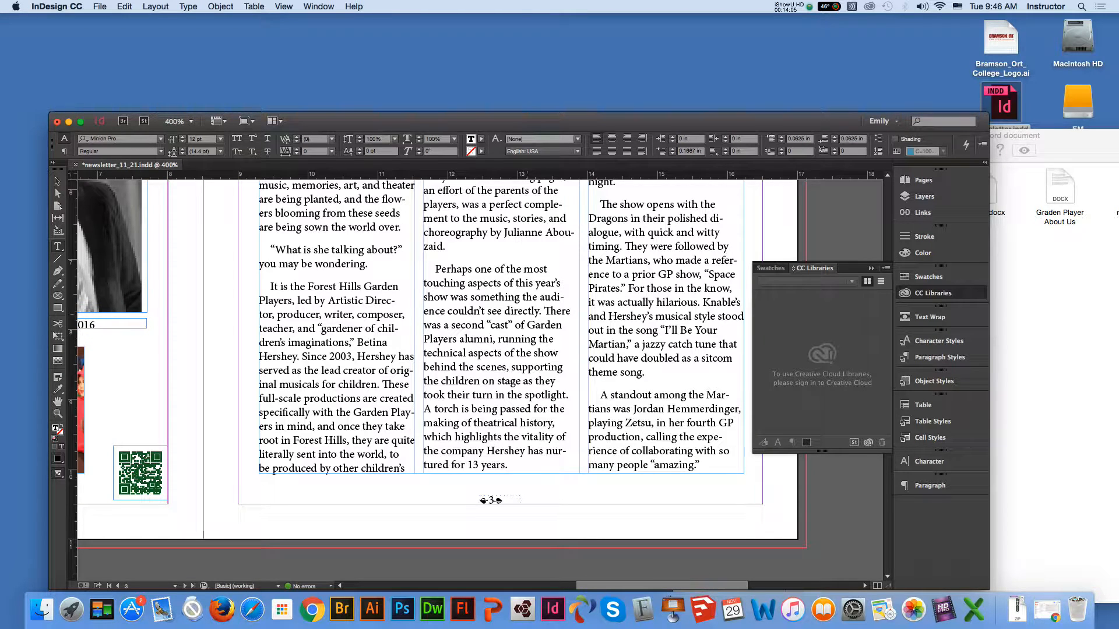
scroll(437, 379, down, 15)
click(58, 401)
drag(123, 443, 679, 318)
drag(432, 447, 456, 332)
drag(506, 494, 520, 307)
drag(482, 219, 481, 314)
scroll(478, 379, up, 8)
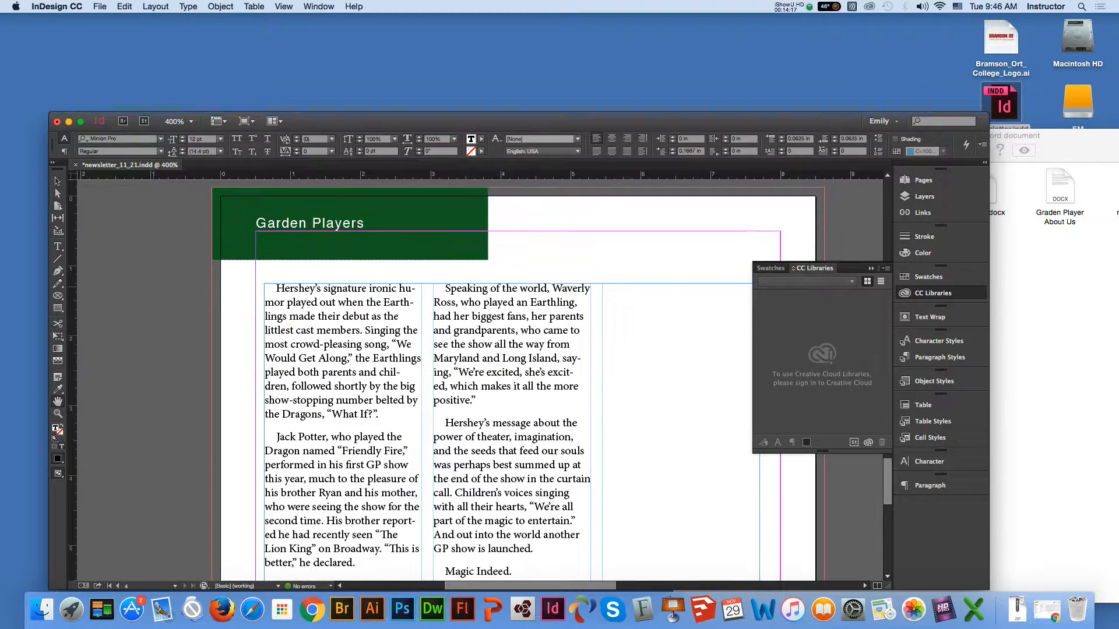
Go back to the article's beginning on page 3, deselect everything and fit the page in the window.
click(57, 181)
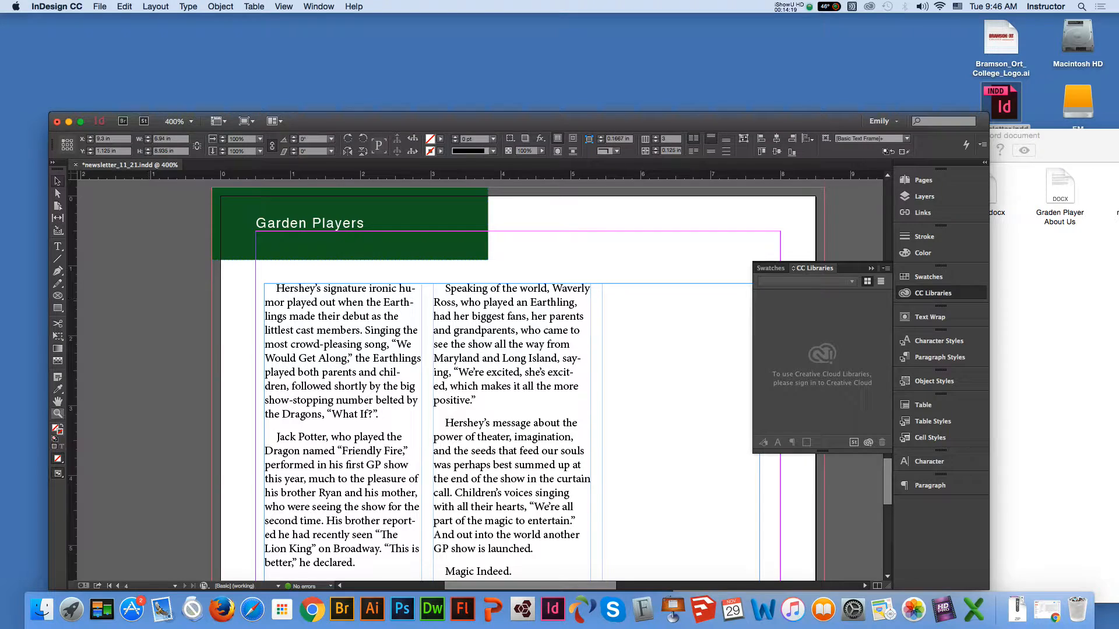
key(h)
drag(534, 262, 349, 368)
drag(644, 228, 576, 567)
drag(575, 244, 451, 393)
drag(558, 340, 558, 293)
drag(603, 221, 512, 421)
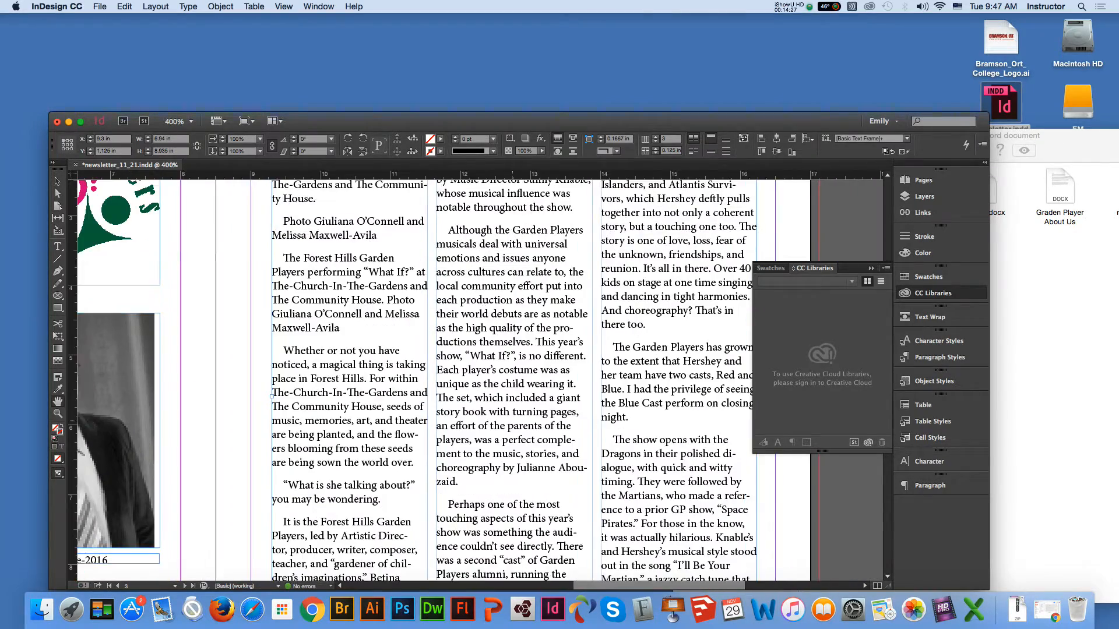
drag(487, 377, 510, 403)
click(57, 181)
click(244, 258)
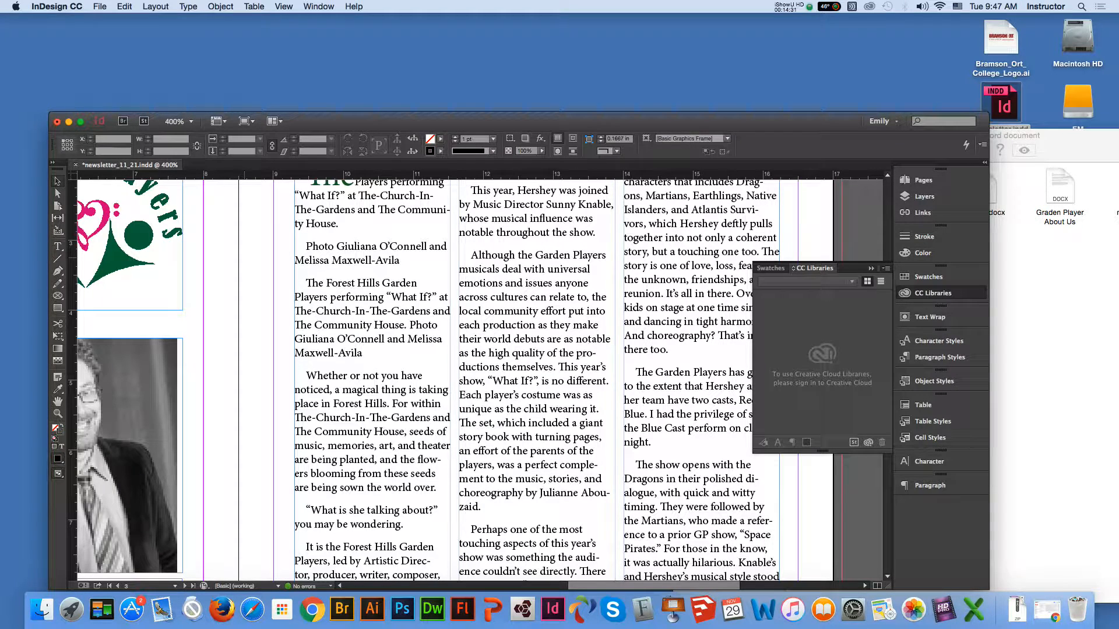
key(super+0)
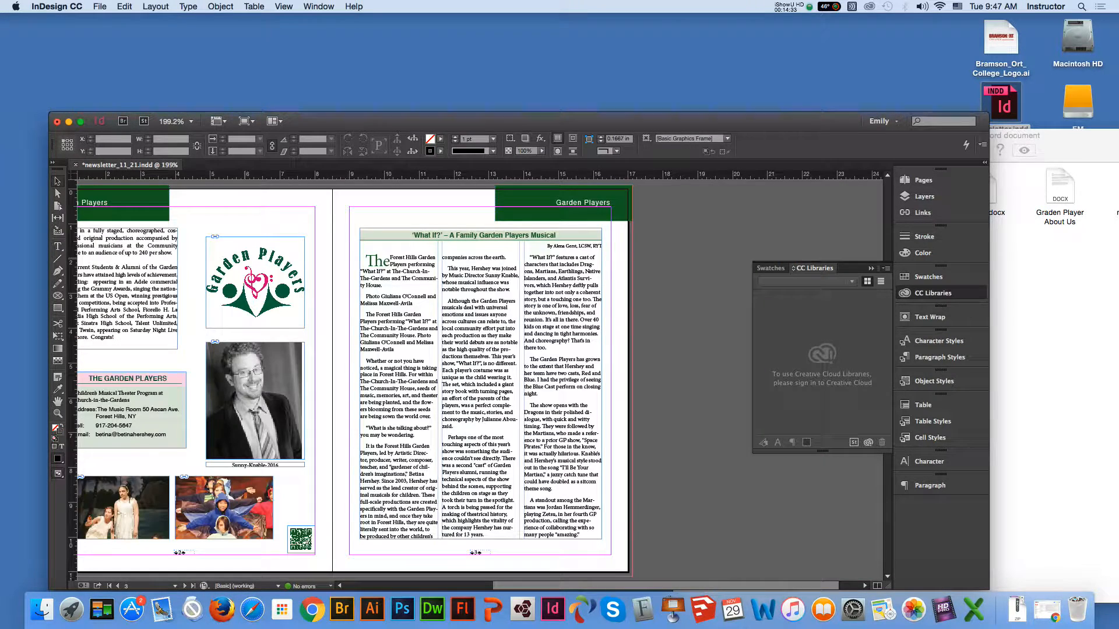
Preview the spread of pages 2 and 3 in full-screen presentation mode and return to the layout.
click(100, 6)
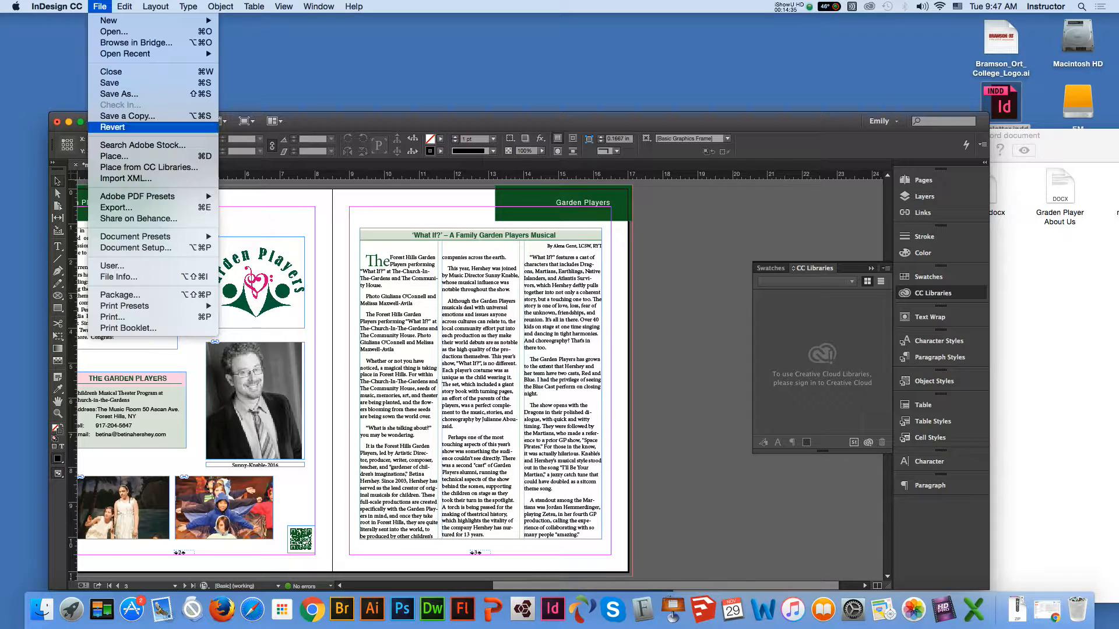
key(Escape)
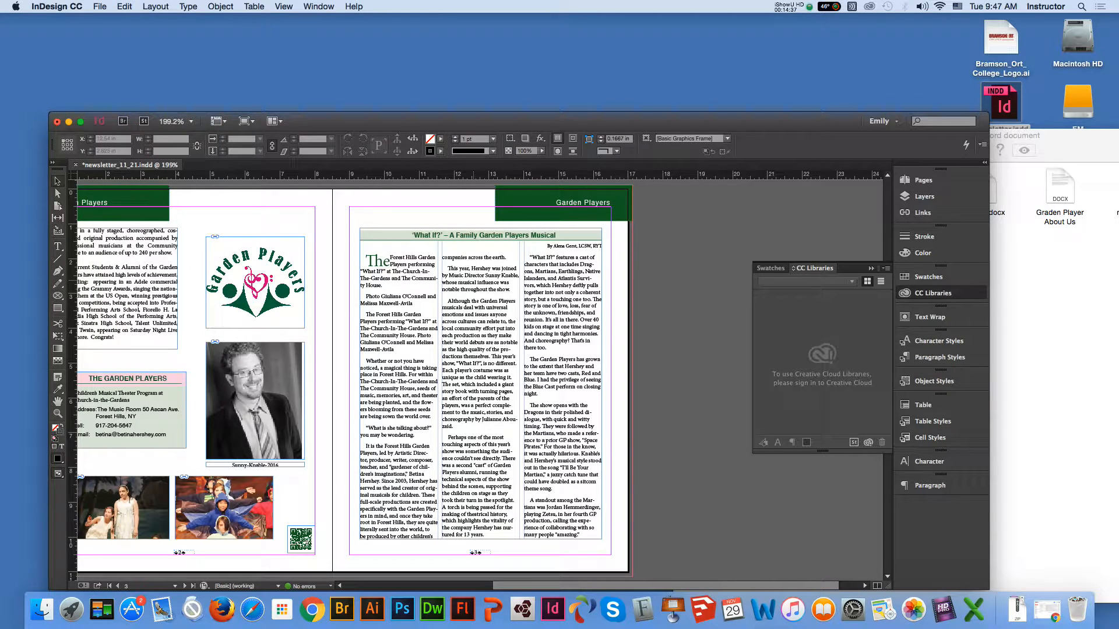
key(shift+w)
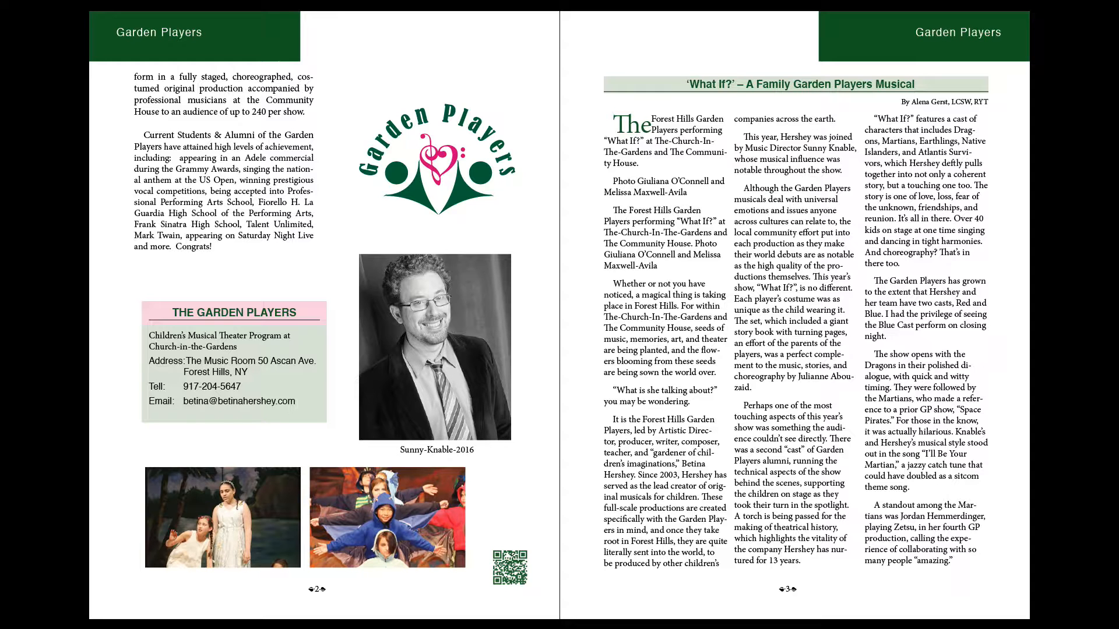
key(Escape)
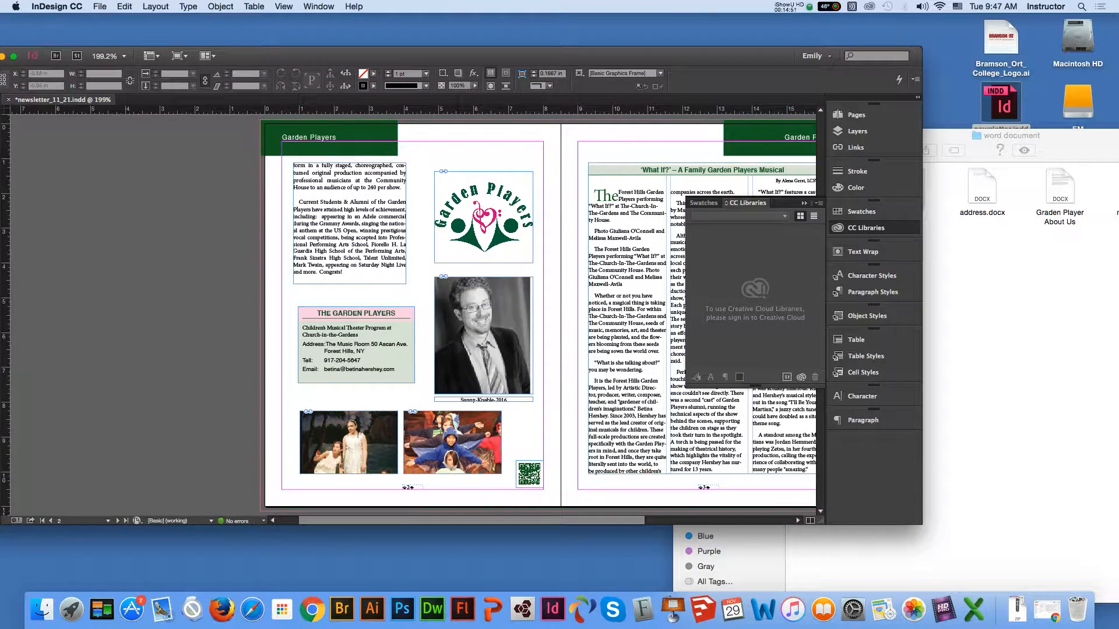
Justify the "What If" article's body text on page 3 with the last line aligned left.
key(t)
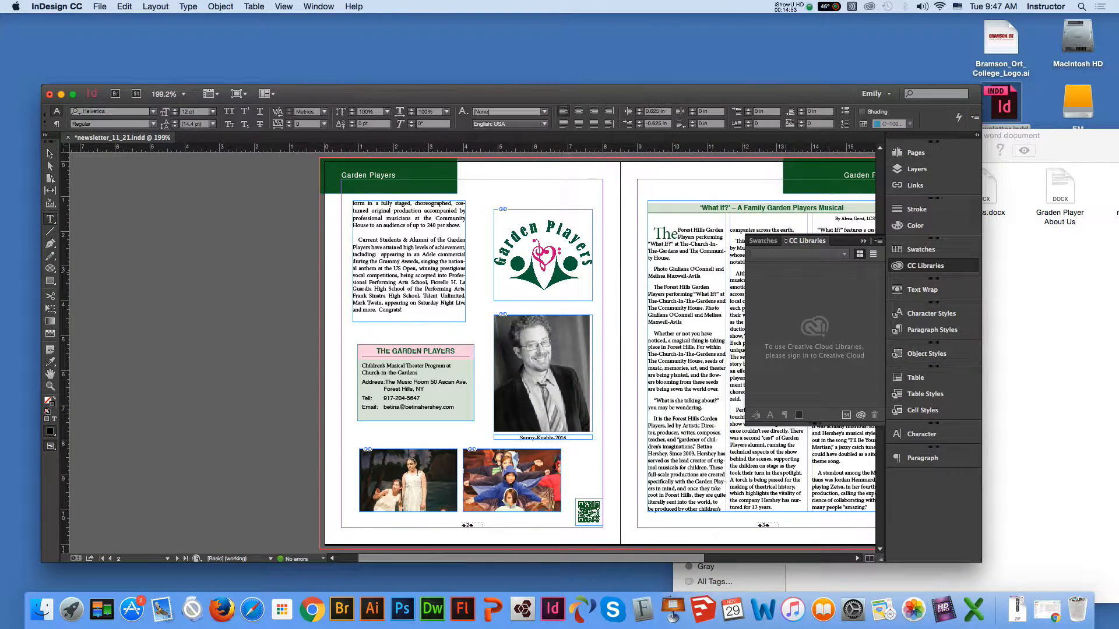
click(683, 291)
scroll(473, 353, right, 5)
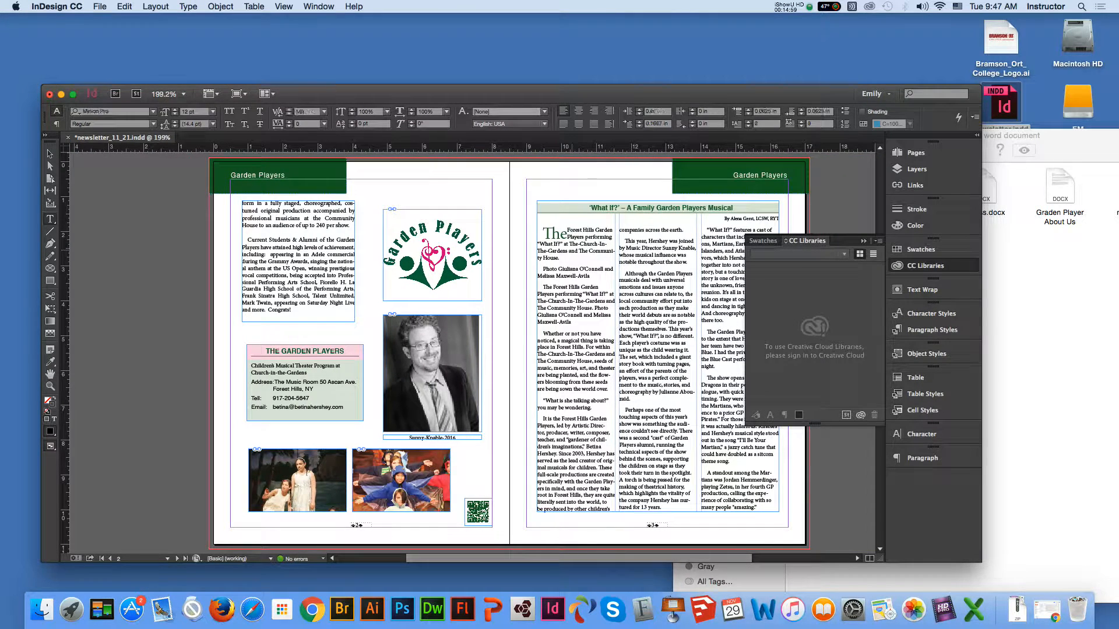
key(super+a)
drag(542, 232, 806, 513)
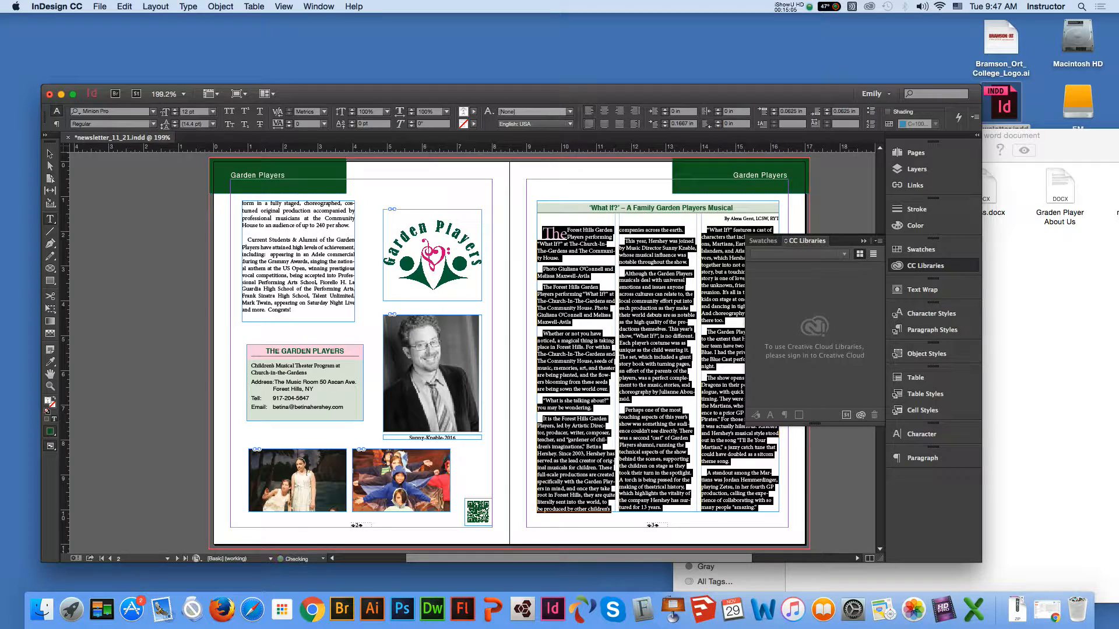
click(589, 124)
scroll(436, 346, down, 2)
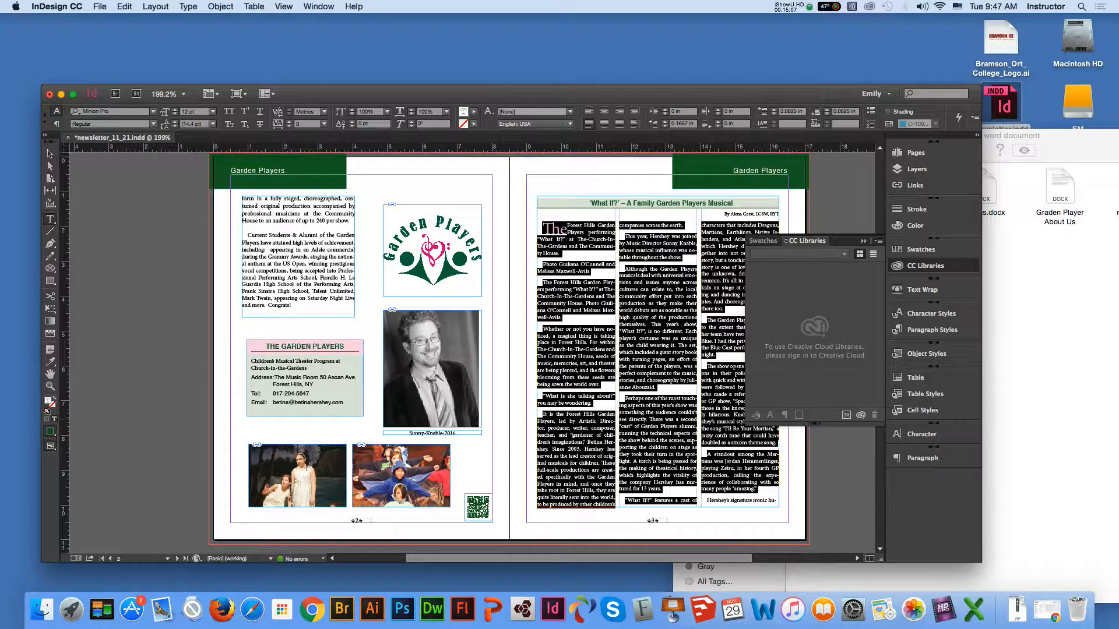
Apply justification with the last line aligned left to the whole threaded article, including its remaining text on page 4.
scroll(435, 346, down, 3)
drag(707, 432, 781, 479)
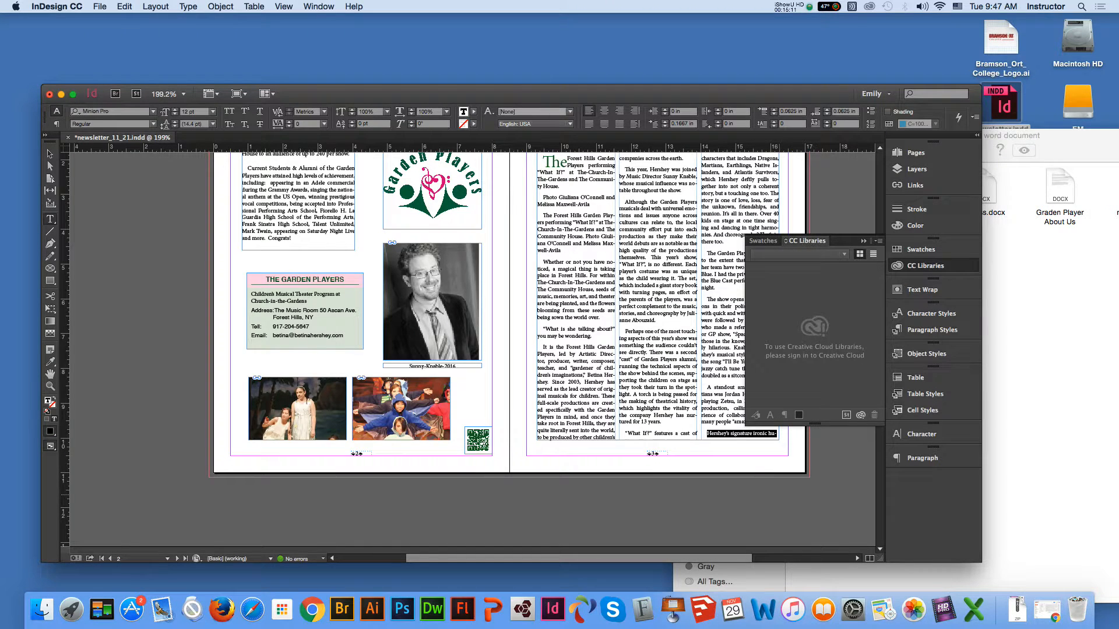
scroll(466, 350, down, 15)
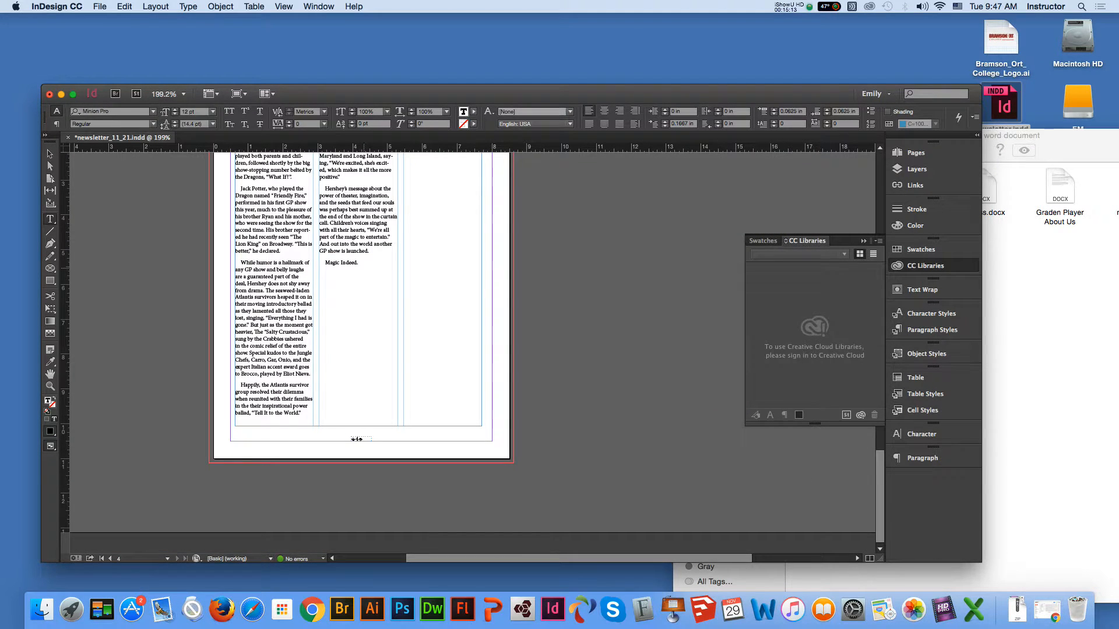
key(super+a)
key(super+shift+j)
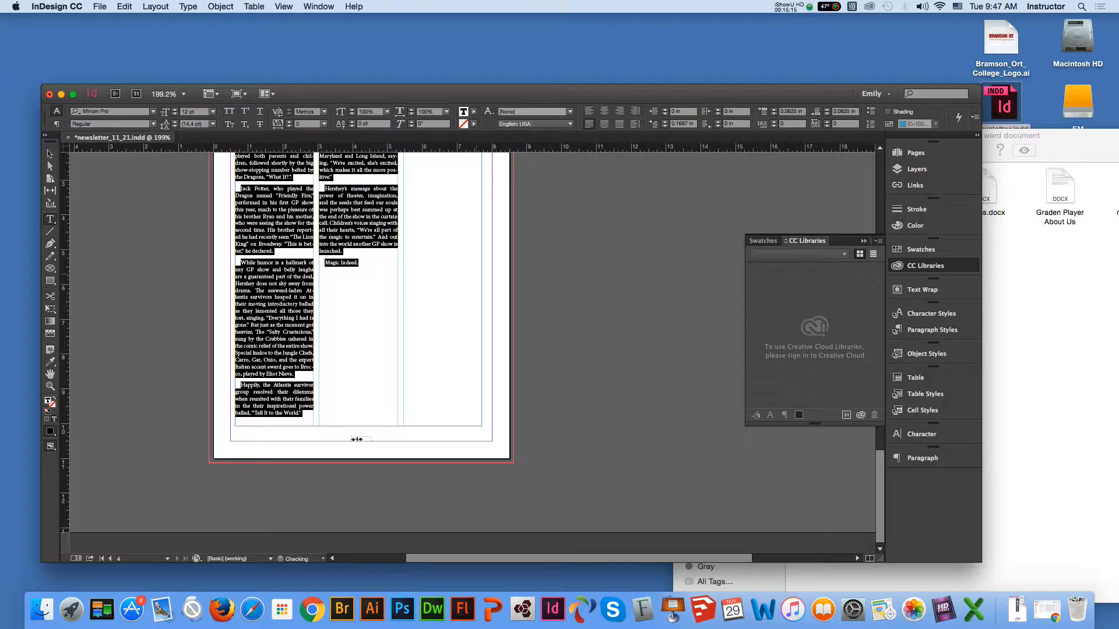
key(Escape)
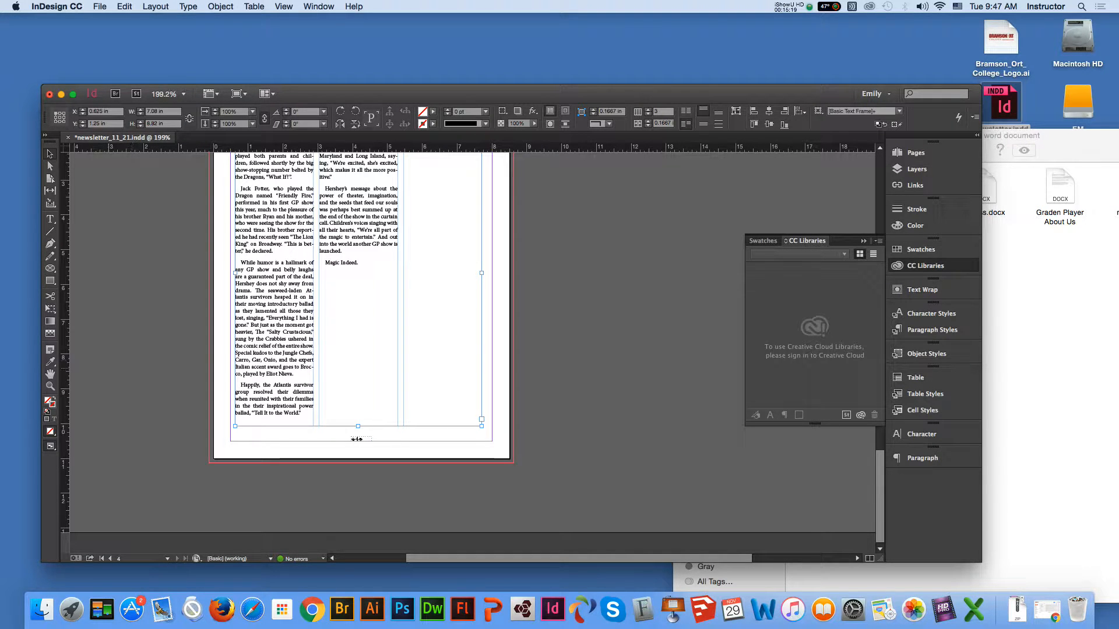
Tighten the tracking of "It is the Forest Hills Garden" in the first column of page 3 to -25.
scroll(357, 439, up, 5)
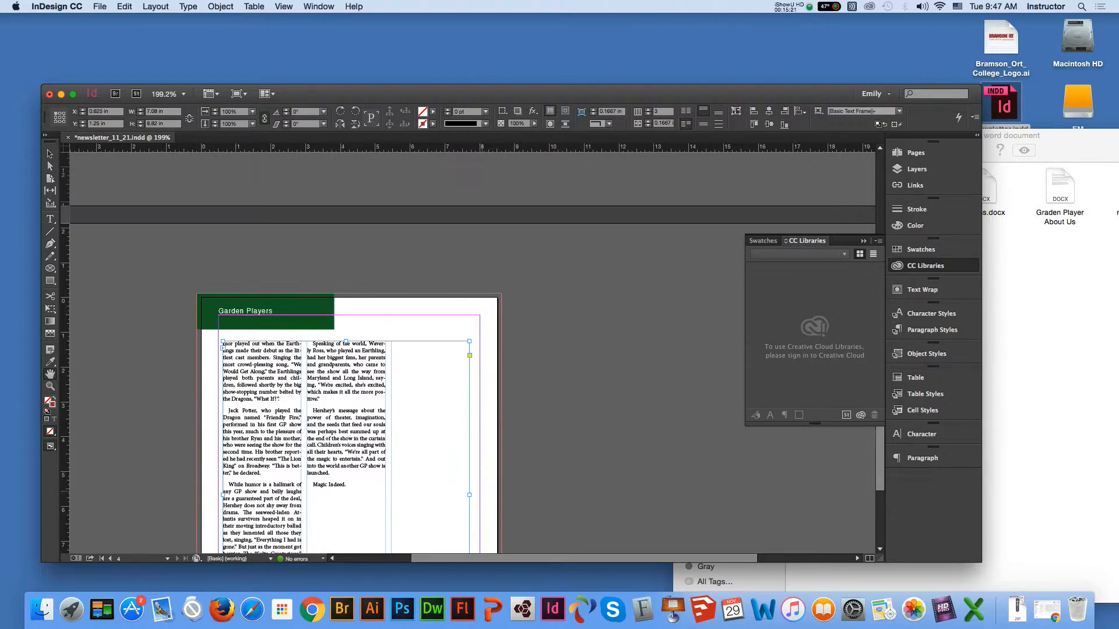
scroll(356, 439, up, 6)
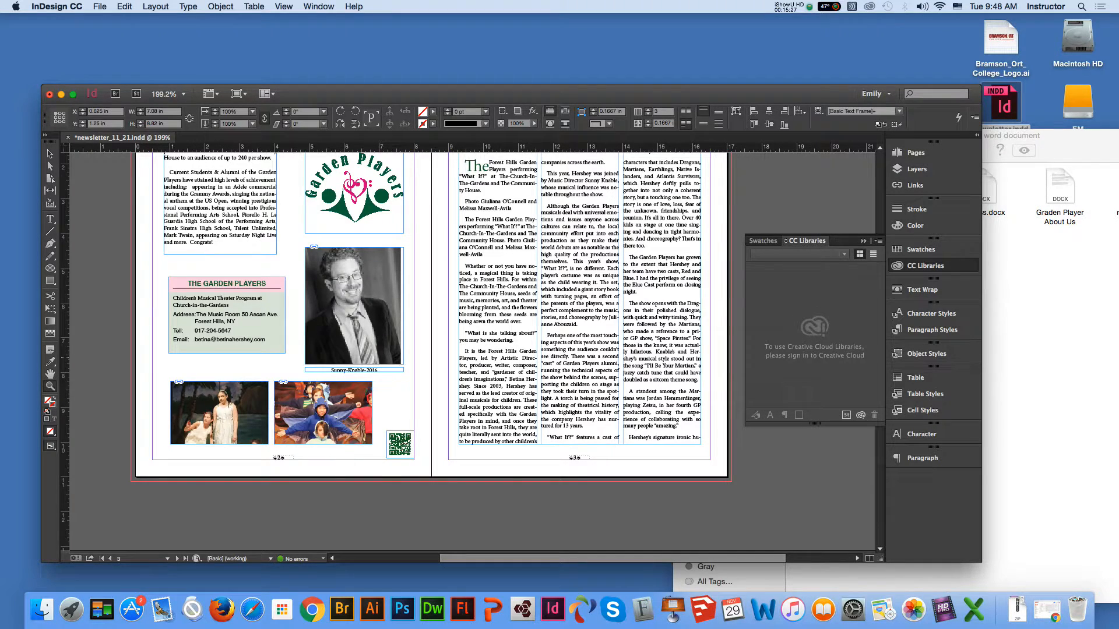
key(super+2)
key(super+equal)
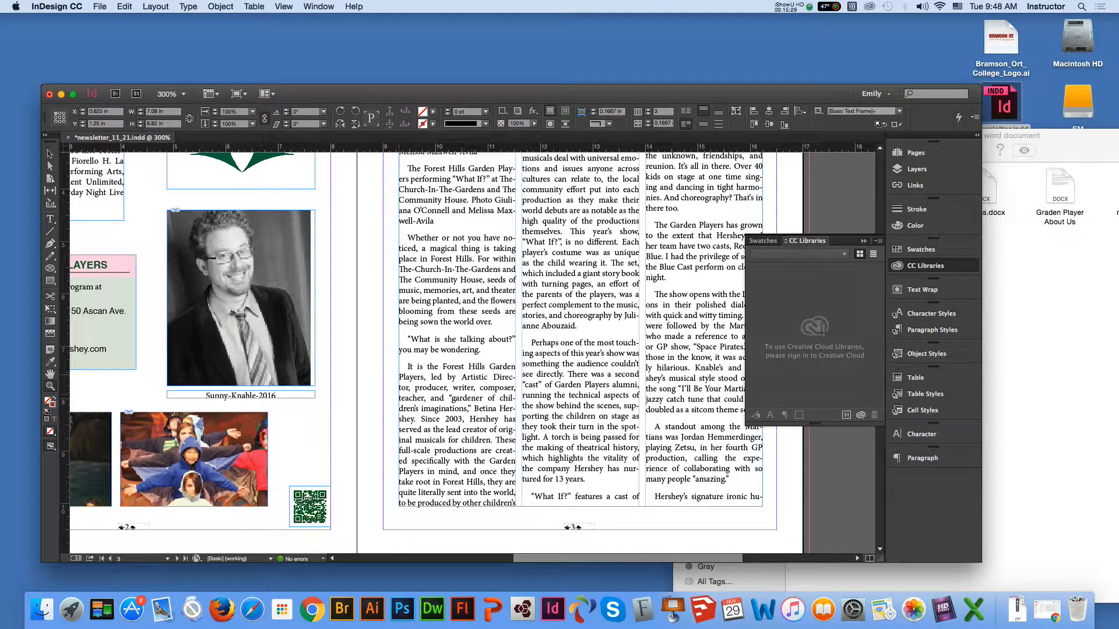
key(t)
click(407, 367)
drag(407, 367, 516, 367)
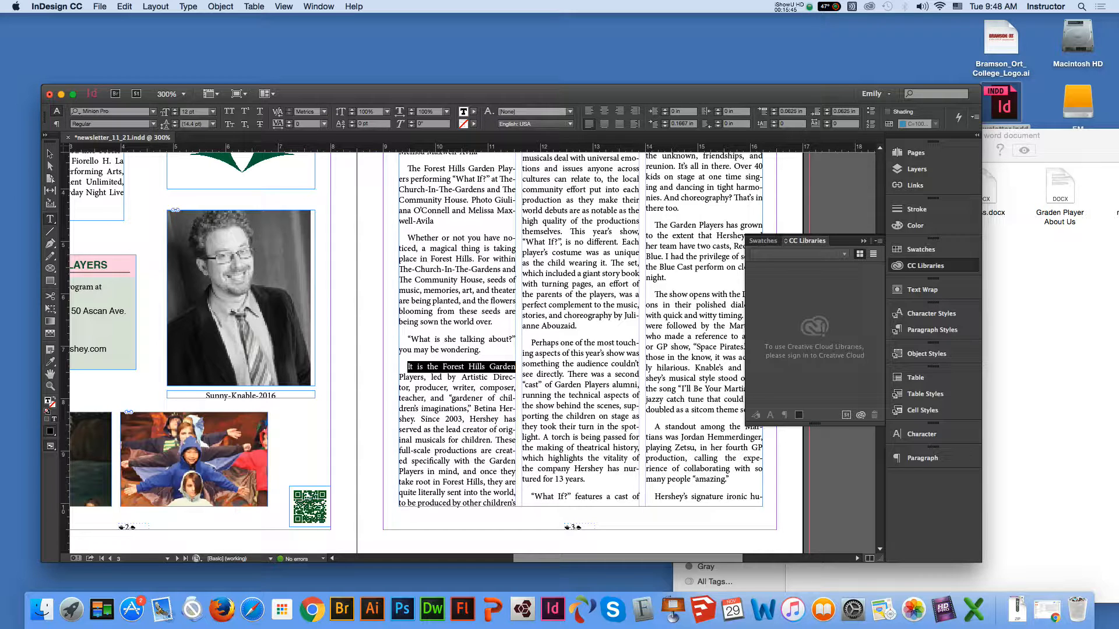
click(324, 124)
click(309, 170)
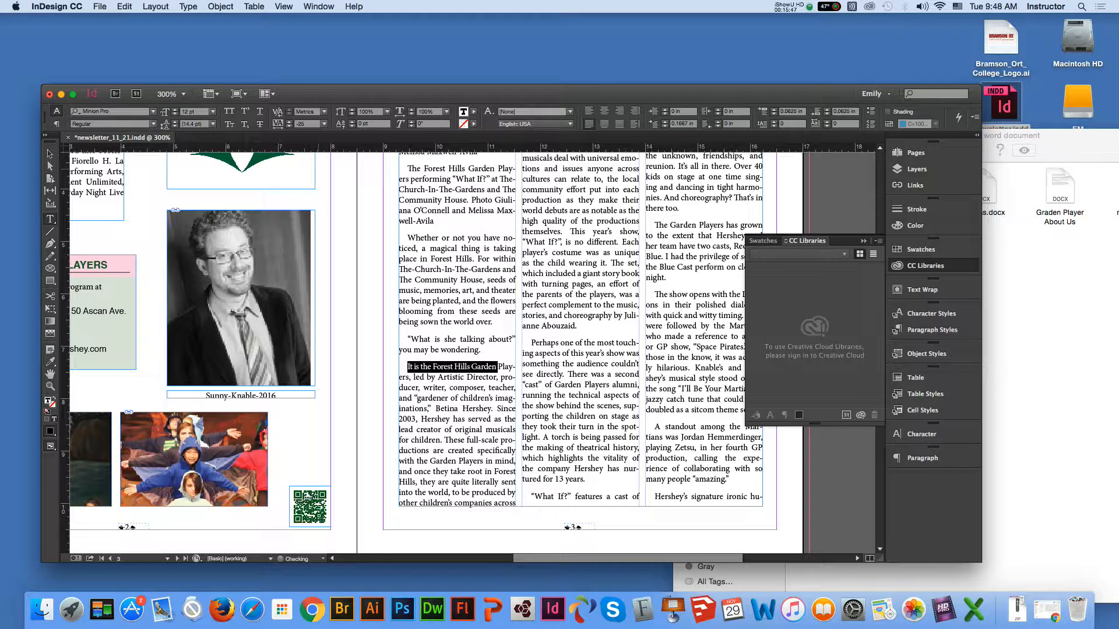
click(300, 123)
key(Return)
double_click(301, 123)
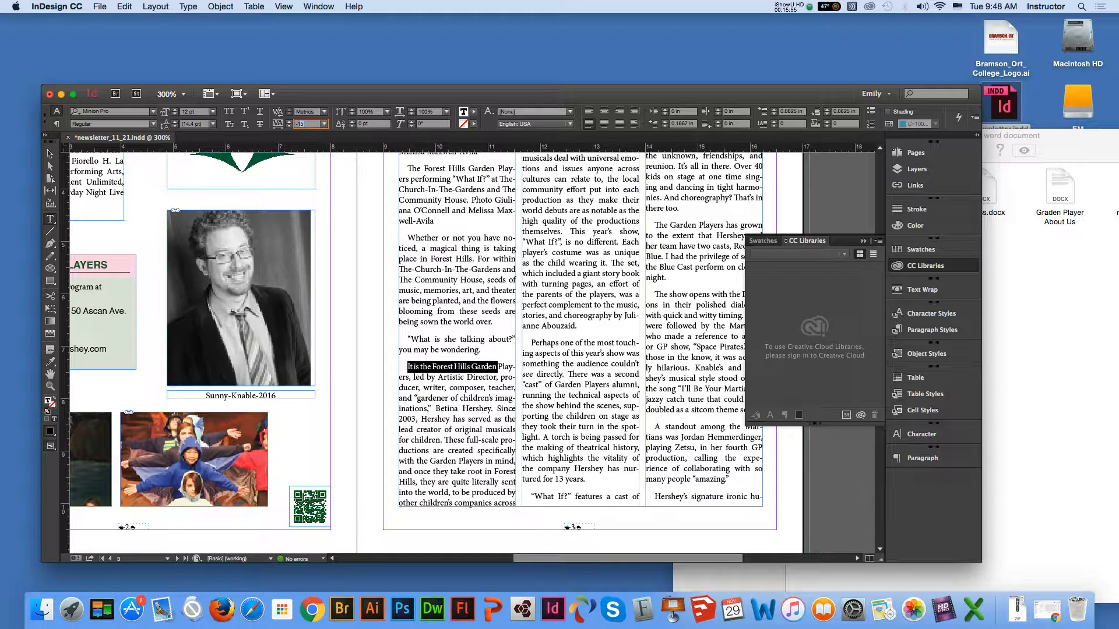
key(Return)
key(Escape)
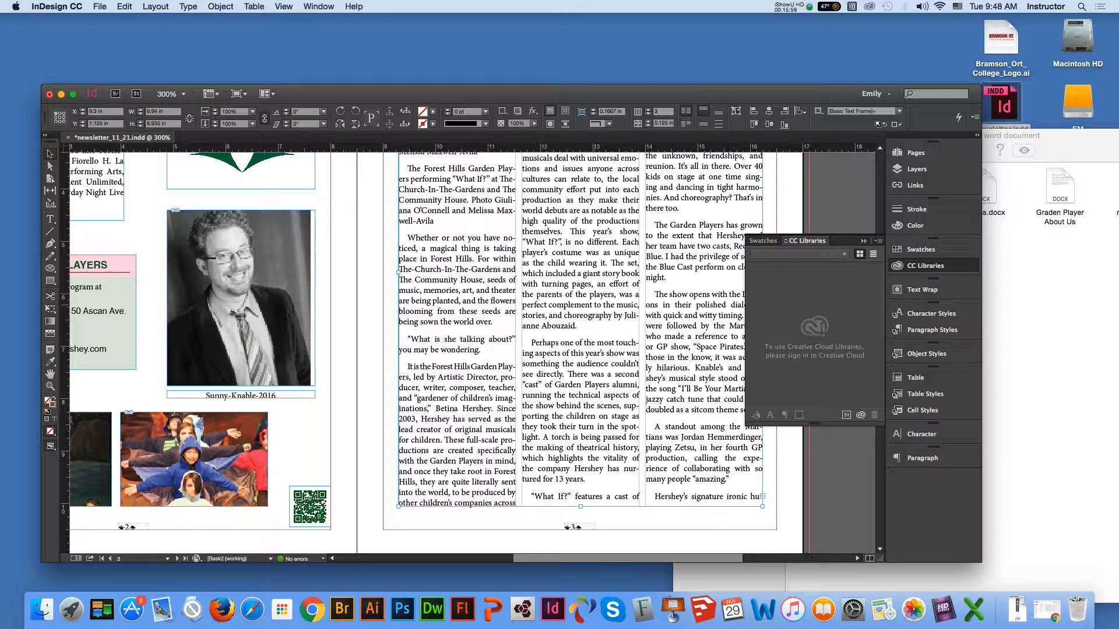
Set the tracking of "This year's show," in the second column of page 3 to -10.
click(50, 374)
drag(610, 323, 591, 394)
key(t)
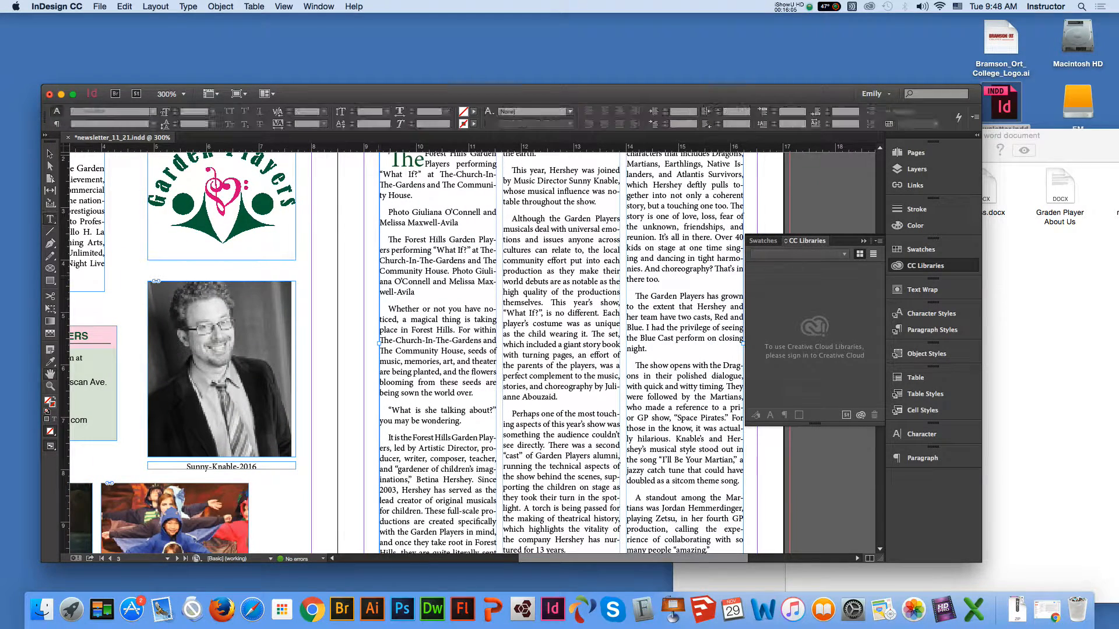
drag(549, 304, 619, 303)
click(612, 304)
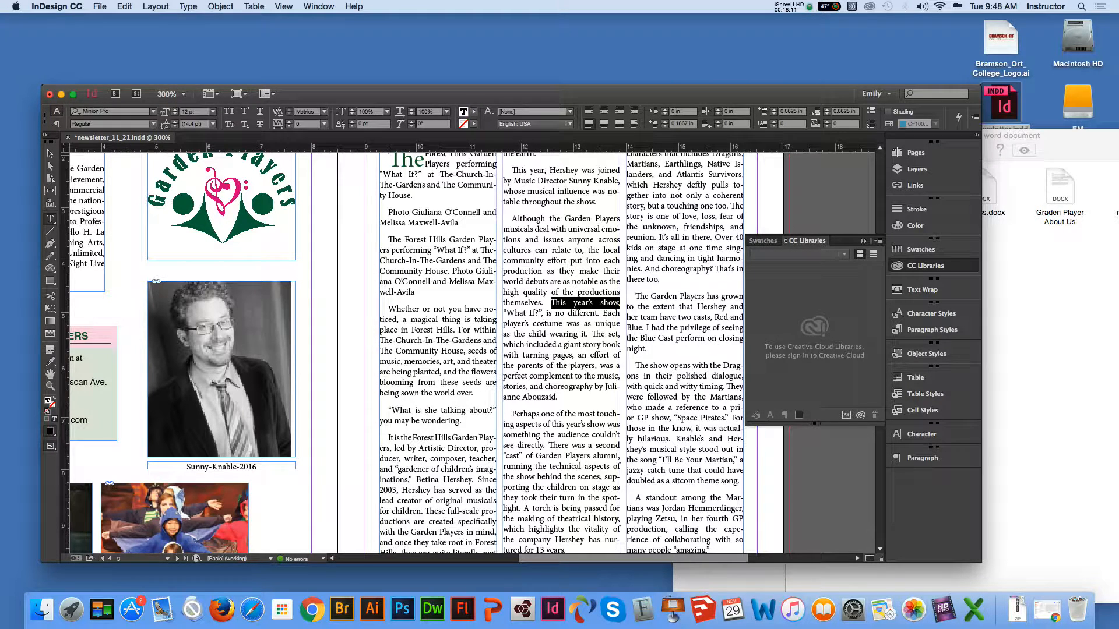
click(307, 123)
text(-10)
key(Return)
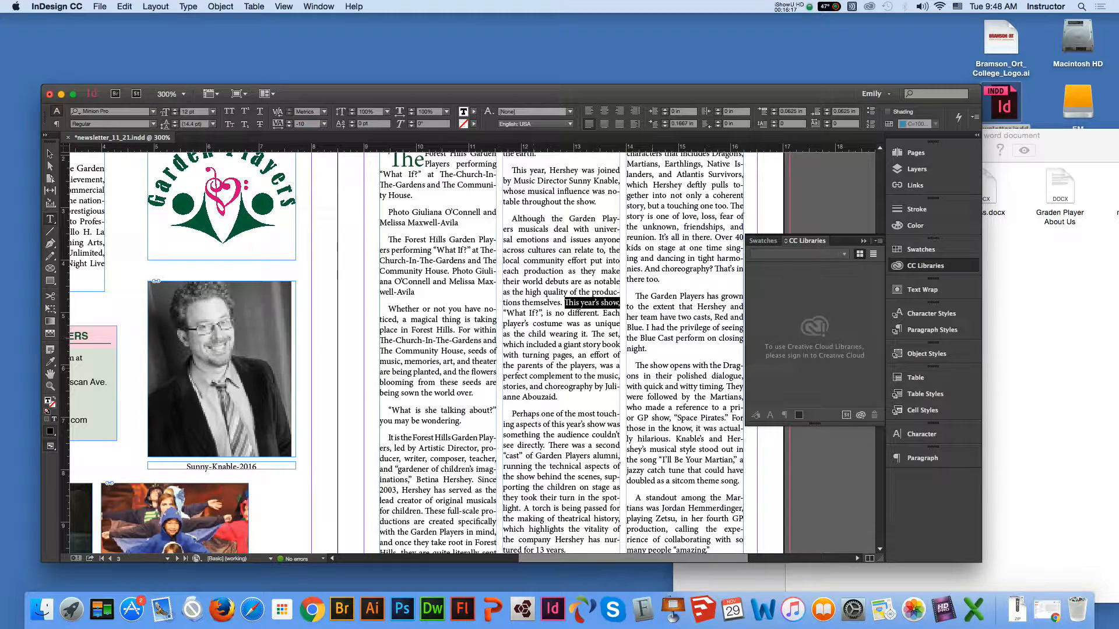
click(513, 357)
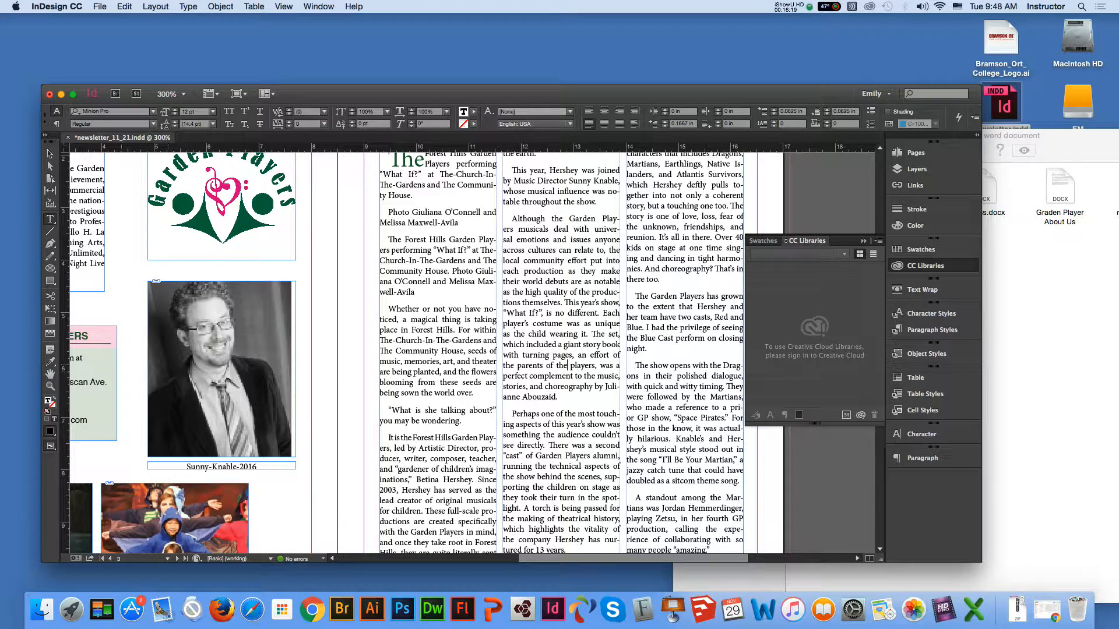
Examine the word spacing of the justified article text across the columns of pages 3 and 4.
drag(586, 279, 553, 353)
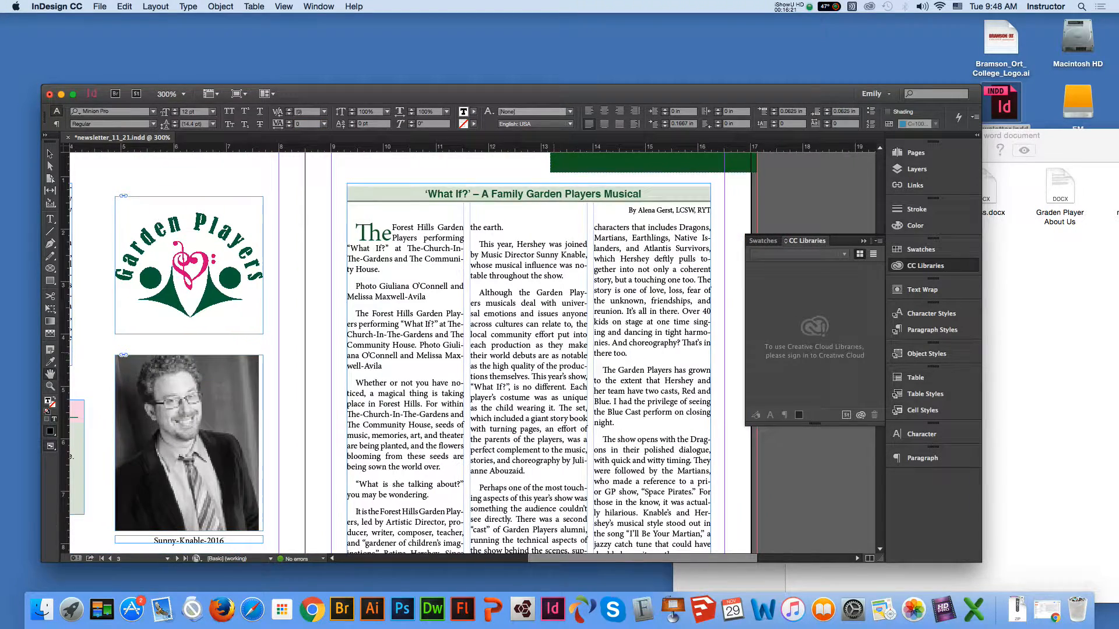
scroll(466, 350, down, 3)
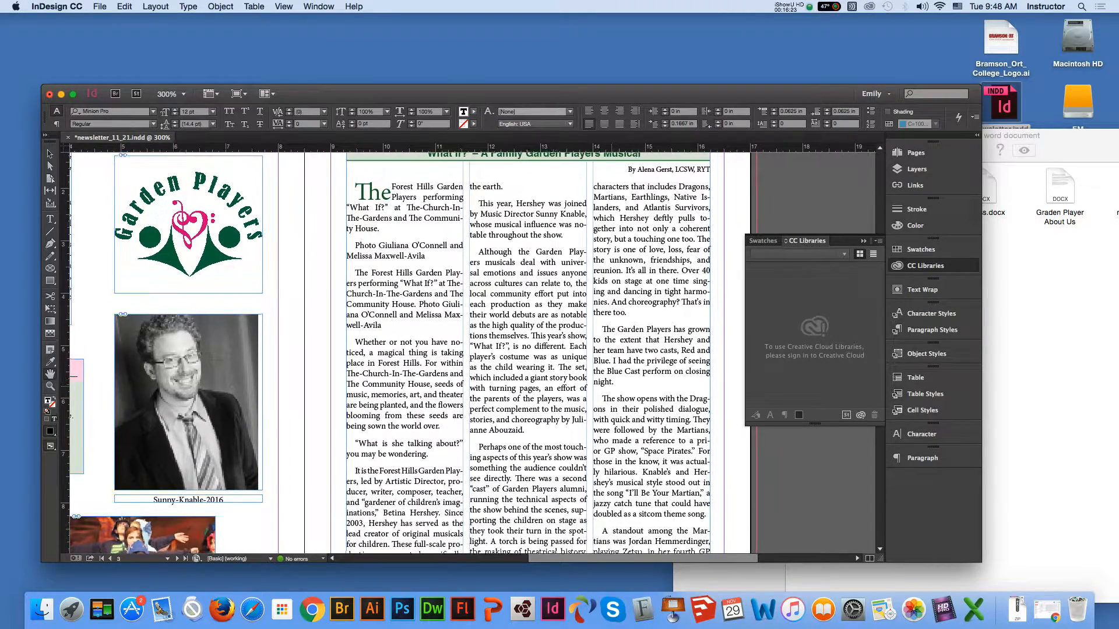
scroll(467, 350, down, 15)
scroll(466, 349, left, 5)
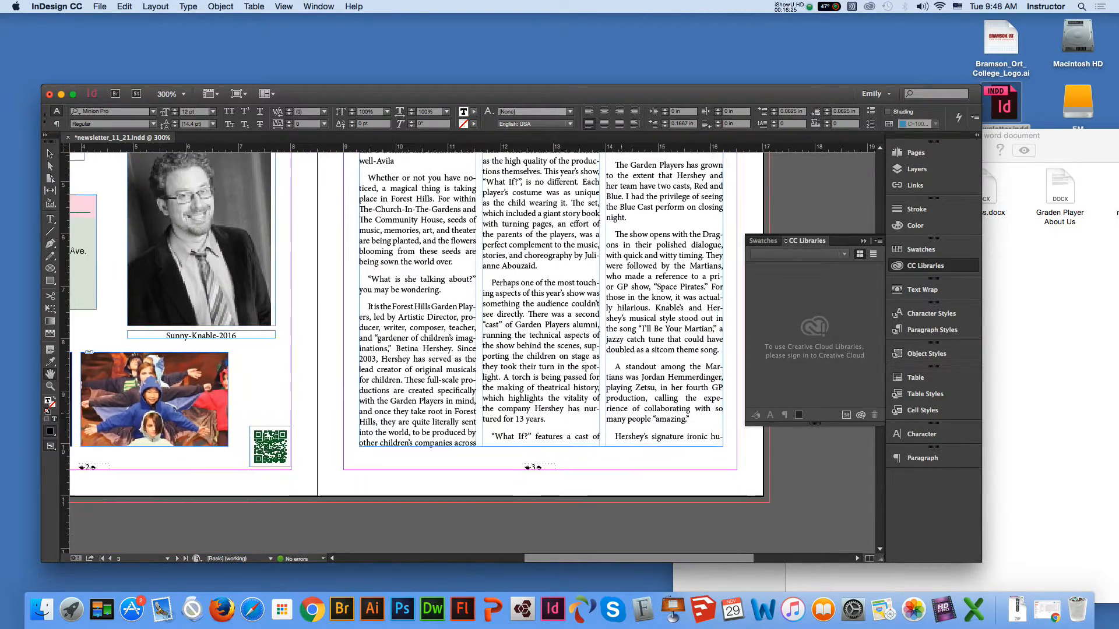
scroll(466, 350, down, 20)
scroll(466, 349, left, 3)
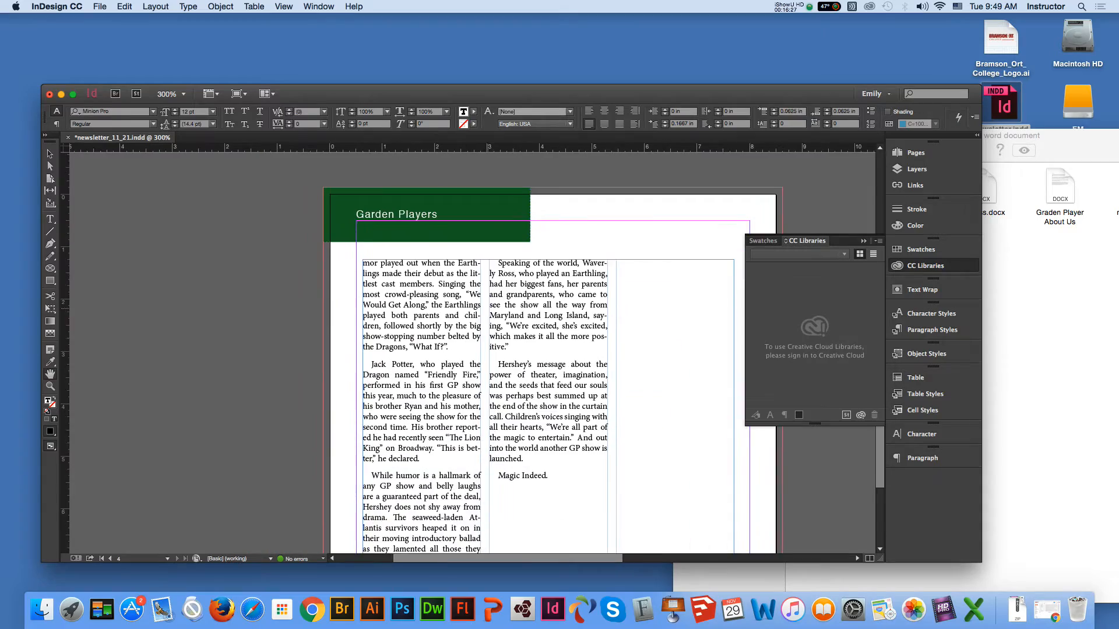
scroll(466, 349, up, 20)
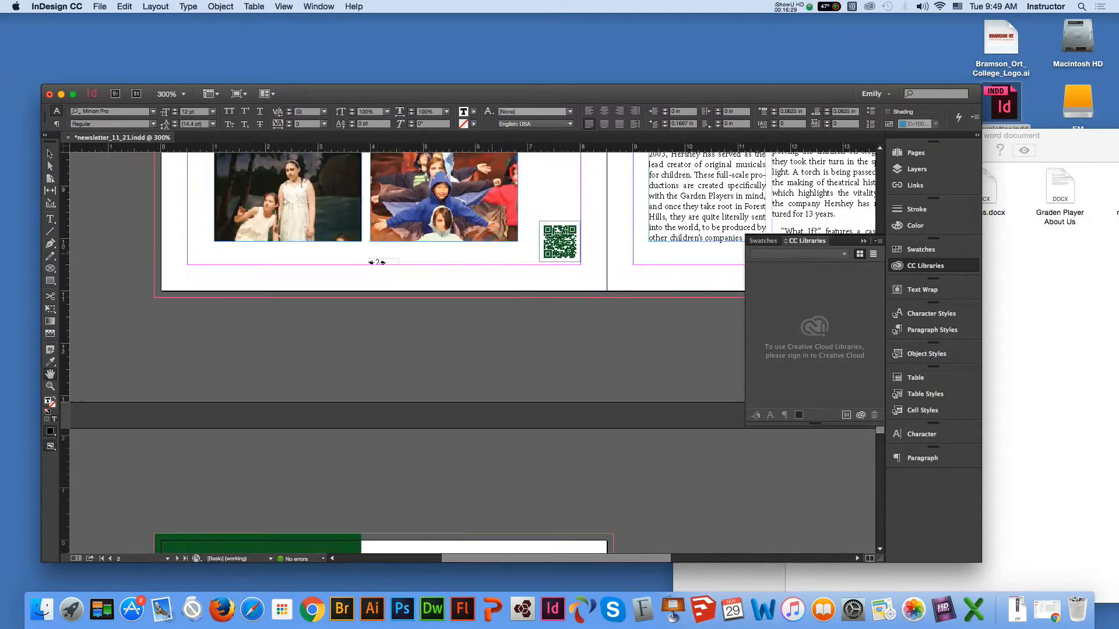
scroll(466, 349, up, 6)
scroll(466, 350, right, 4)
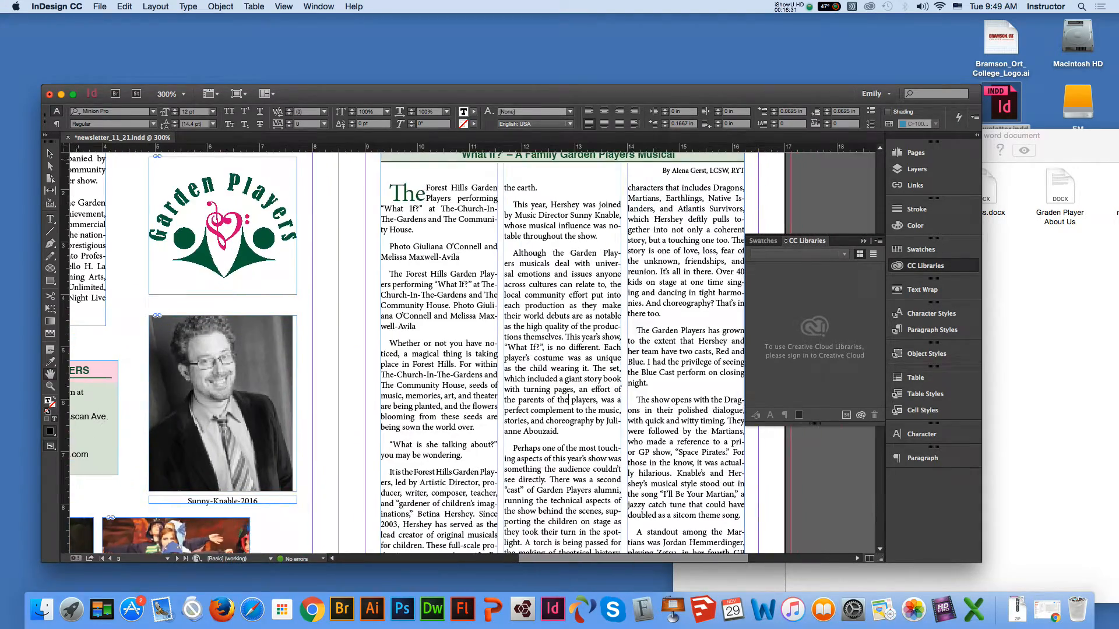
Deselect everything and save the document on the Desktop under the new name newsletter_11_29.
click(50, 154)
click(320, 299)
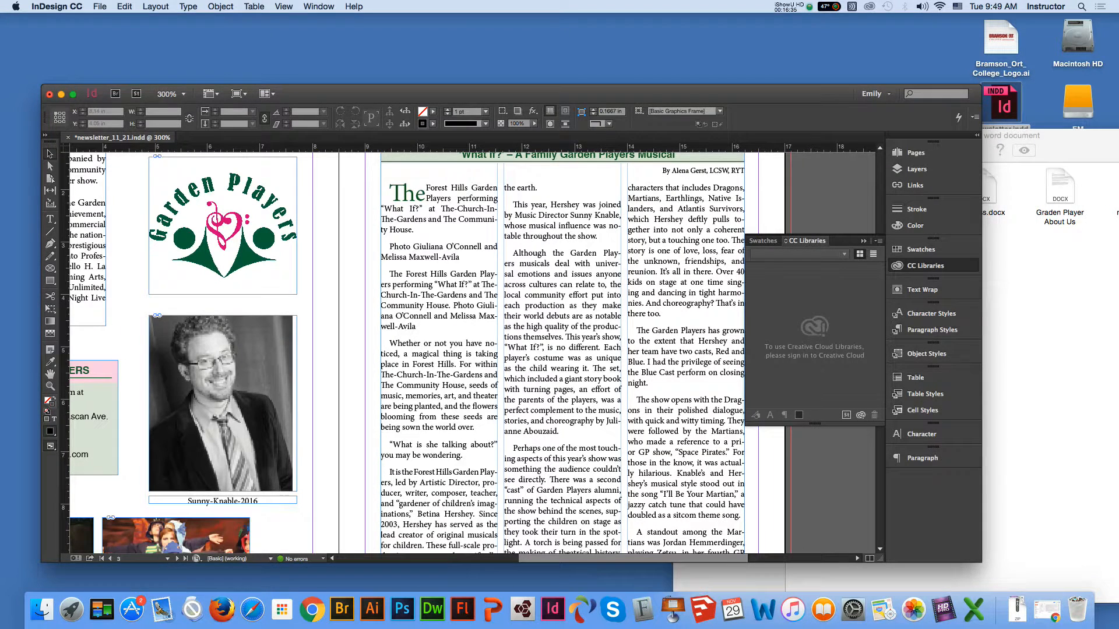
click(100, 6)
click(552, 90)
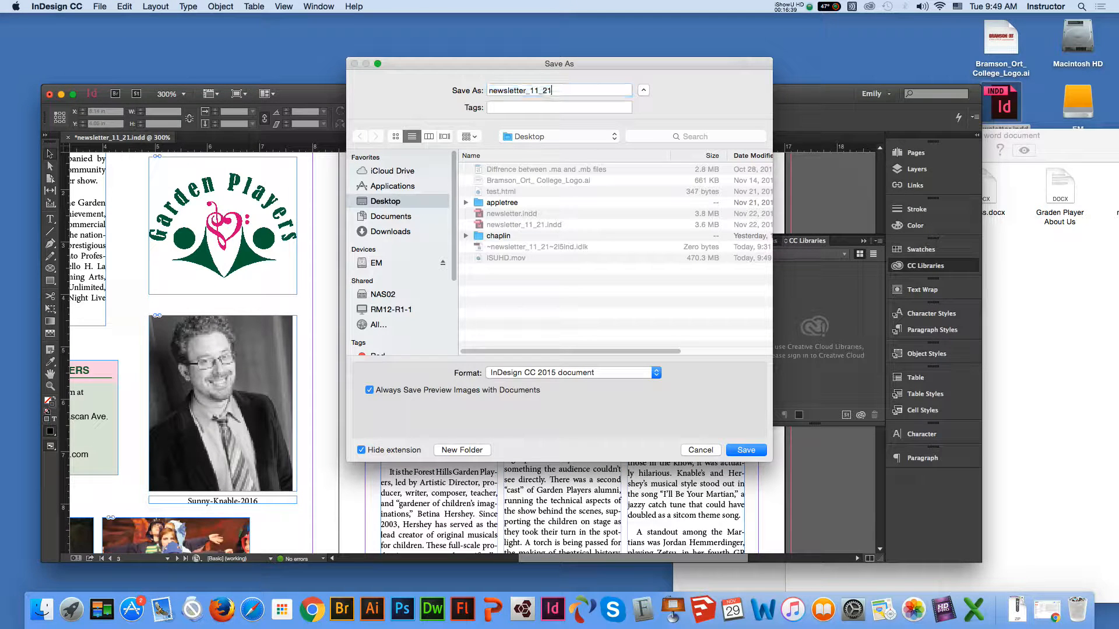
drag(552, 90, 547, 91)
text(9)
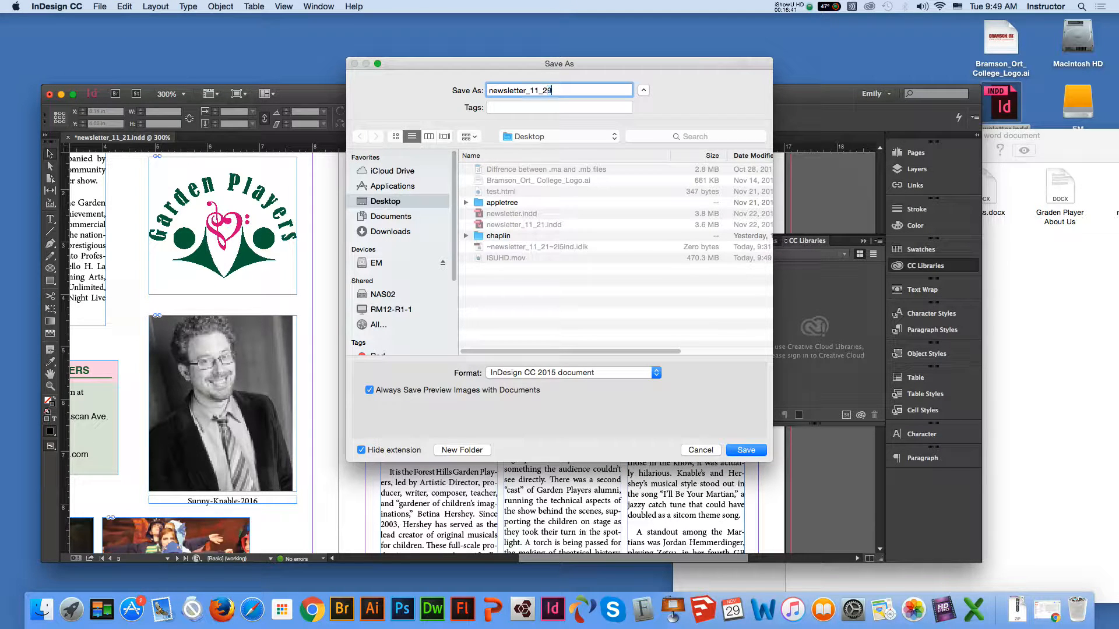
key(Return)
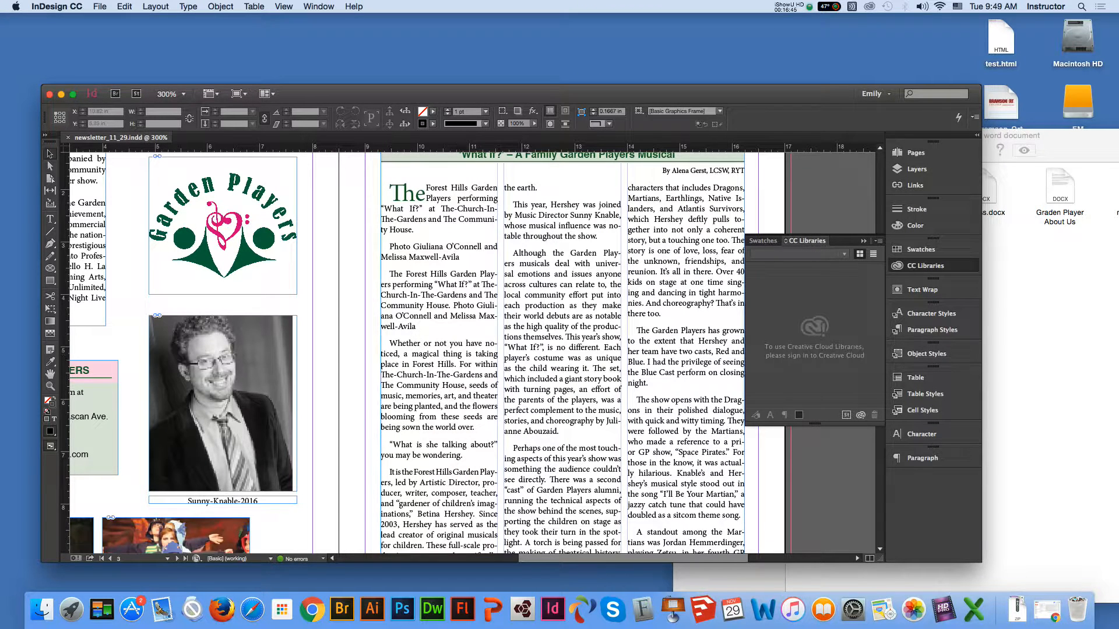
Collapse the CC Libraries panel and draw an empty text frame on the pasteboard beside page 3.
click(50, 375)
drag(494, 390, 367, 314)
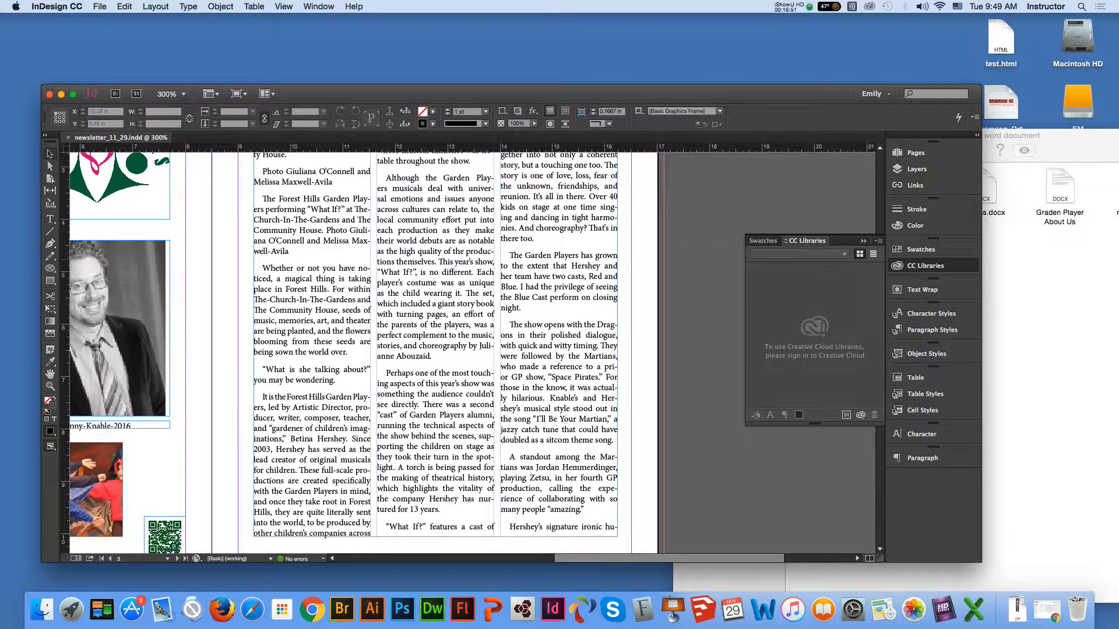
click(864, 241)
key(t)
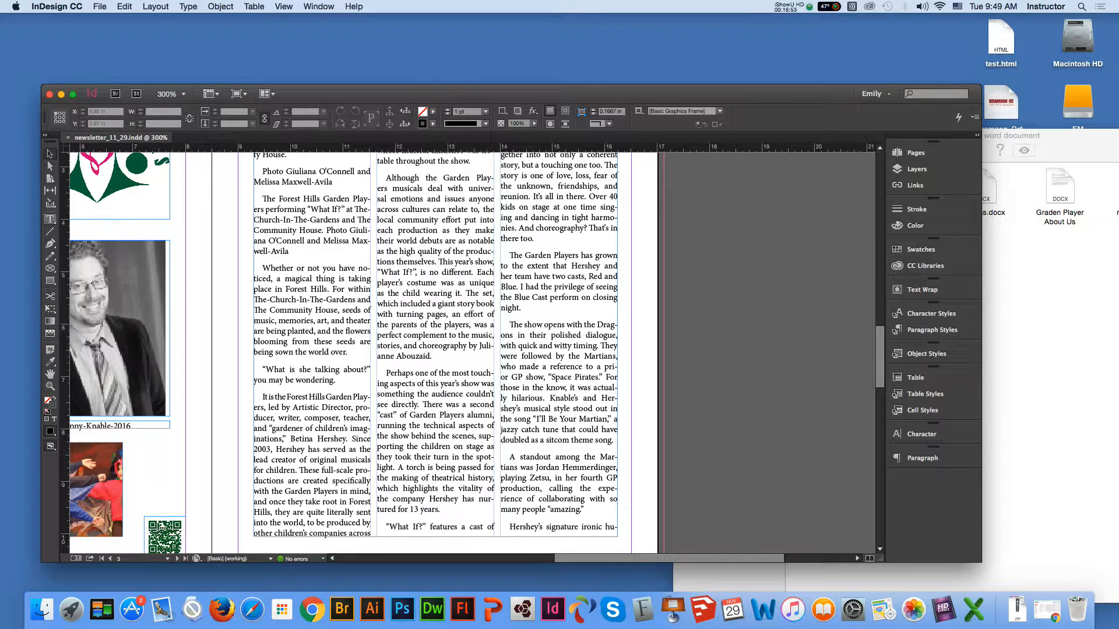
drag(691, 256, 845, 366)
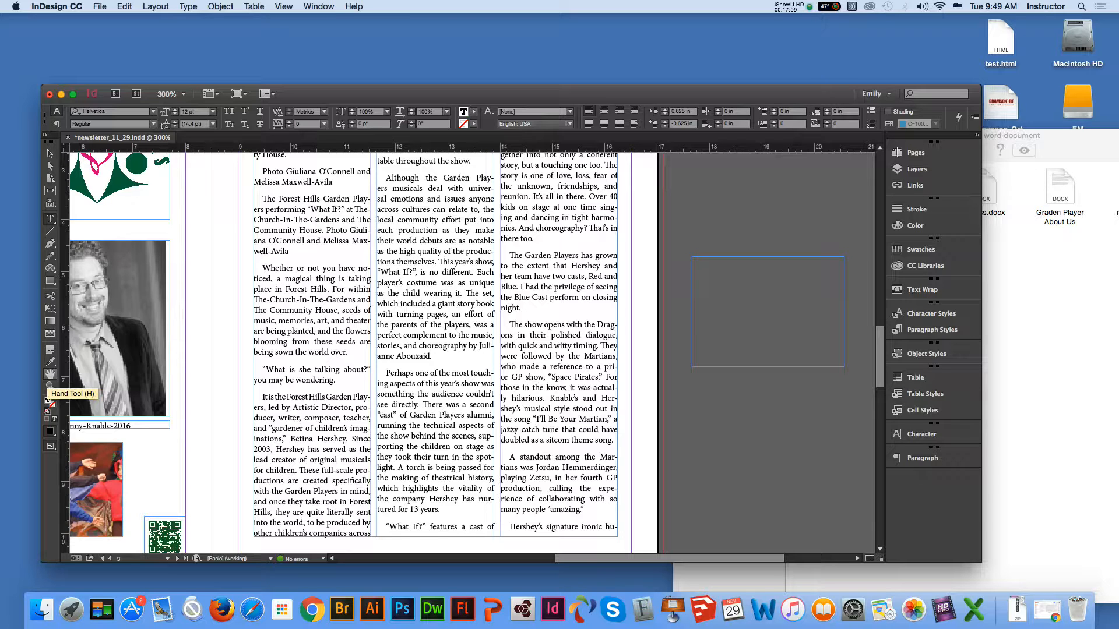
click(51, 374)
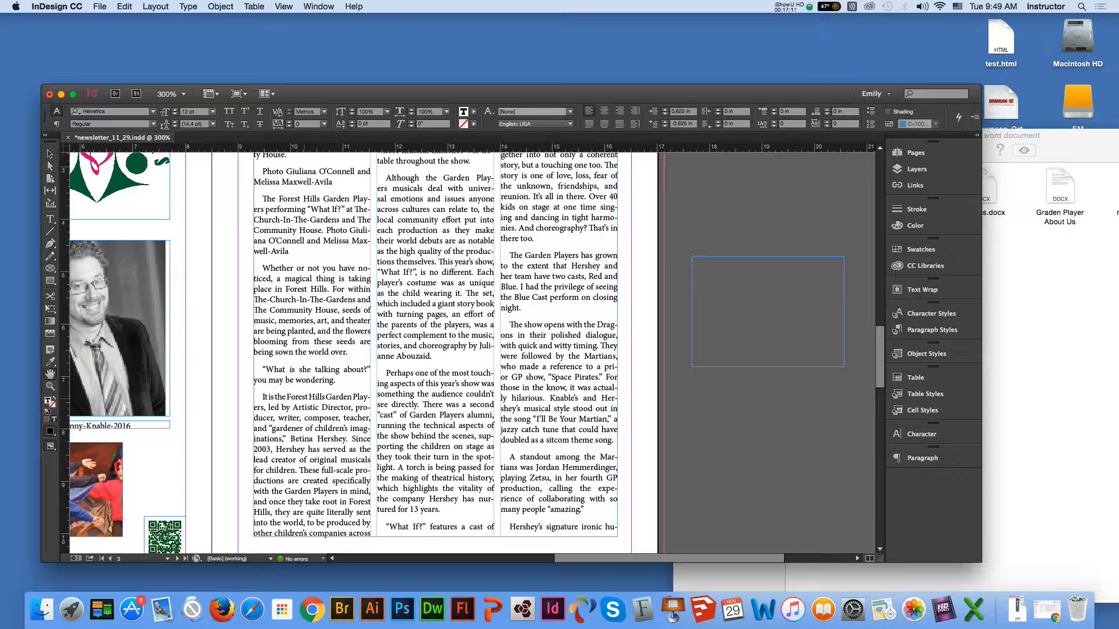
drag(299, 317, 348, 278)
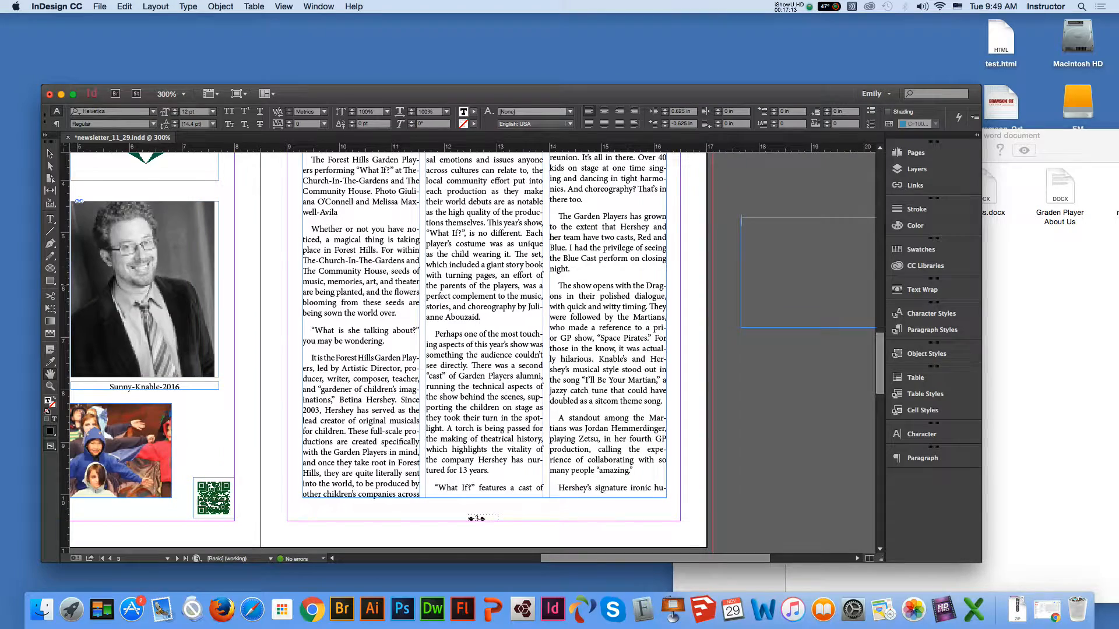
drag(466, 371, 464, 360)
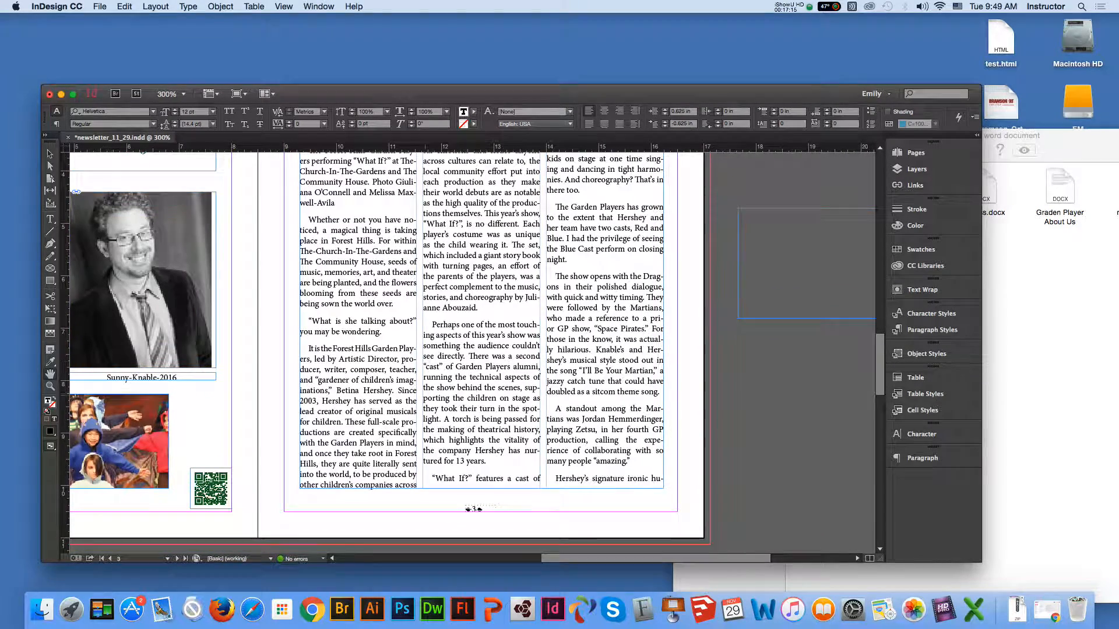
Select the quote "We're all part of the magic to entertain." in the second column of page 4.
drag(480, 458, 497, 262)
drag(350, 437, 509, 215)
drag(291, 420, 485, 253)
drag(400, 408, 427, 319)
drag(419, 451, 425, 314)
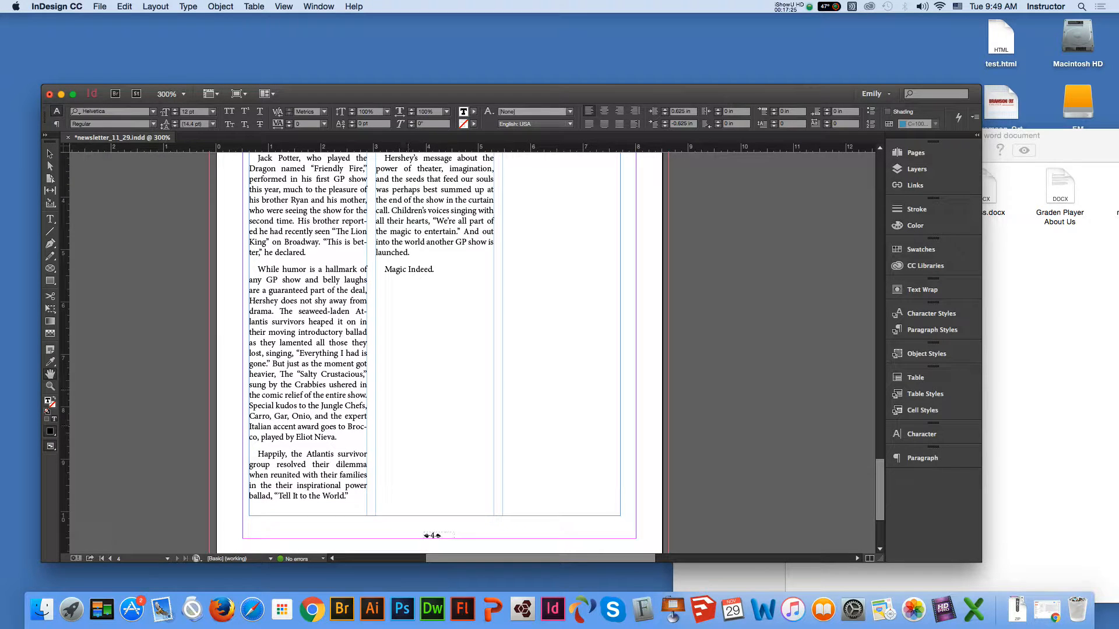
drag(432, 221, 434, 331)
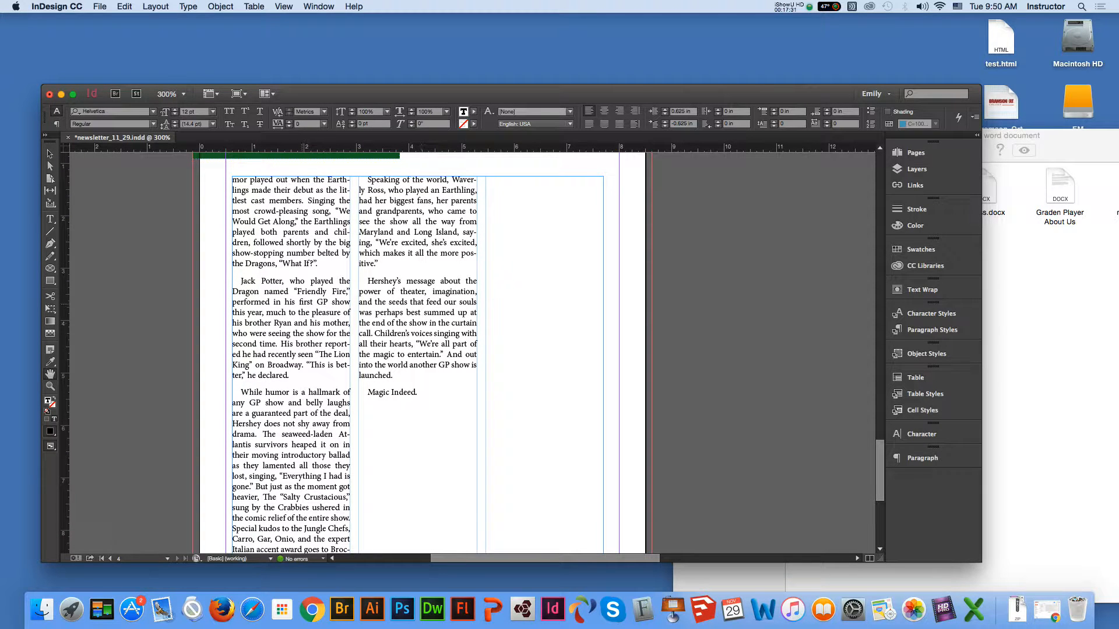
key(t)
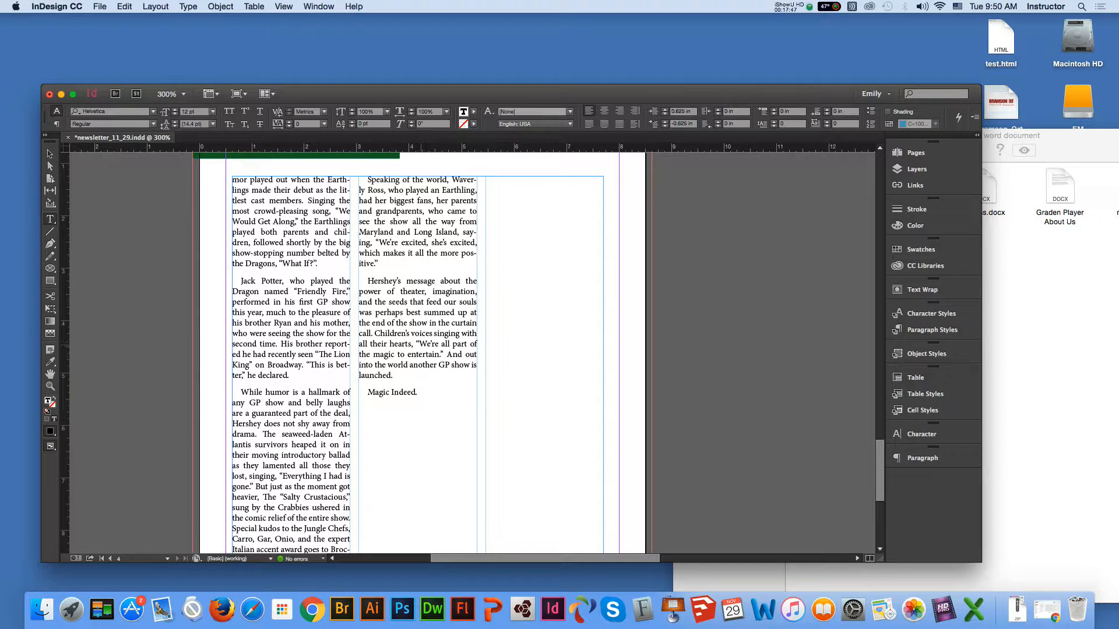
drag(415, 343, 443, 354)
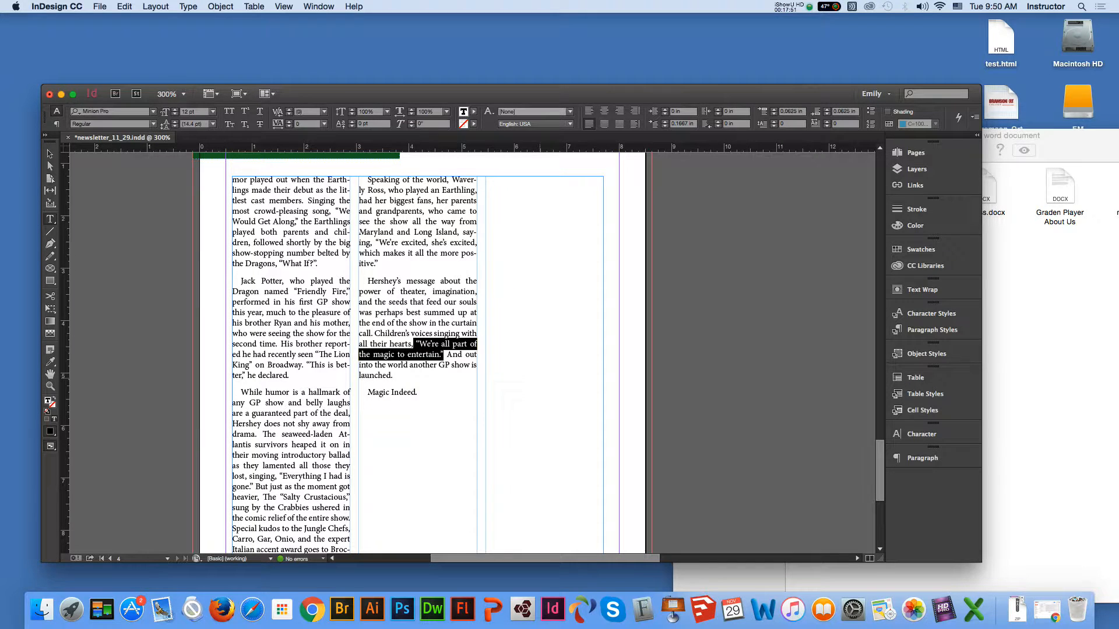
Extend the selected quote through "Magic Indeed." at the end of the article and copy the text.
click(50, 374)
drag(604, 268, 243, 597)
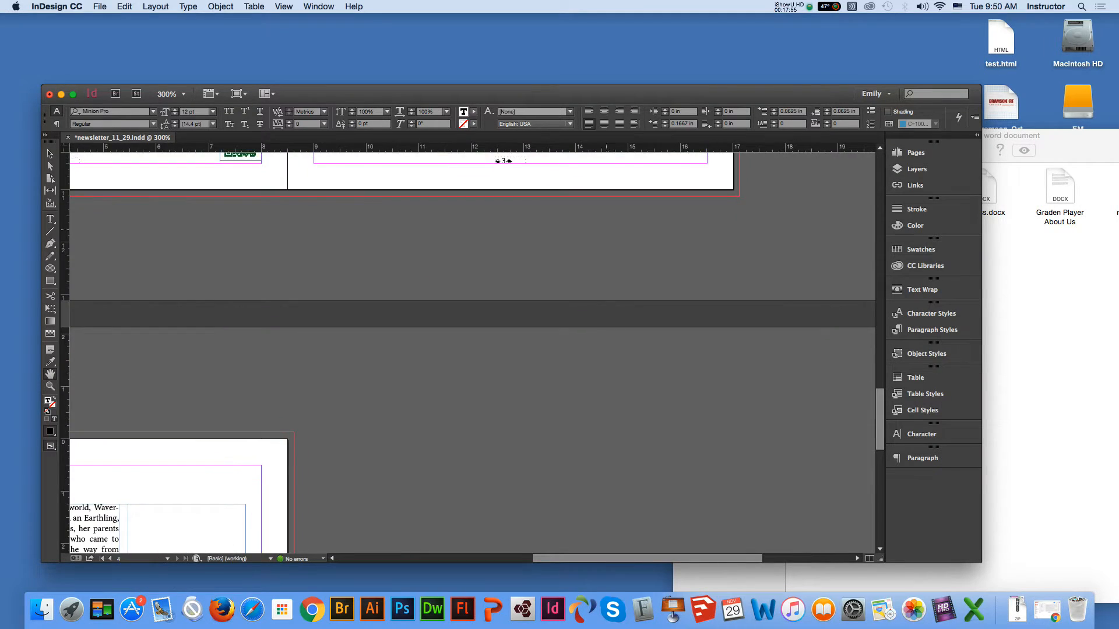
drag(609, 221, 559, 389)
drag(143, 524, 562, 113)
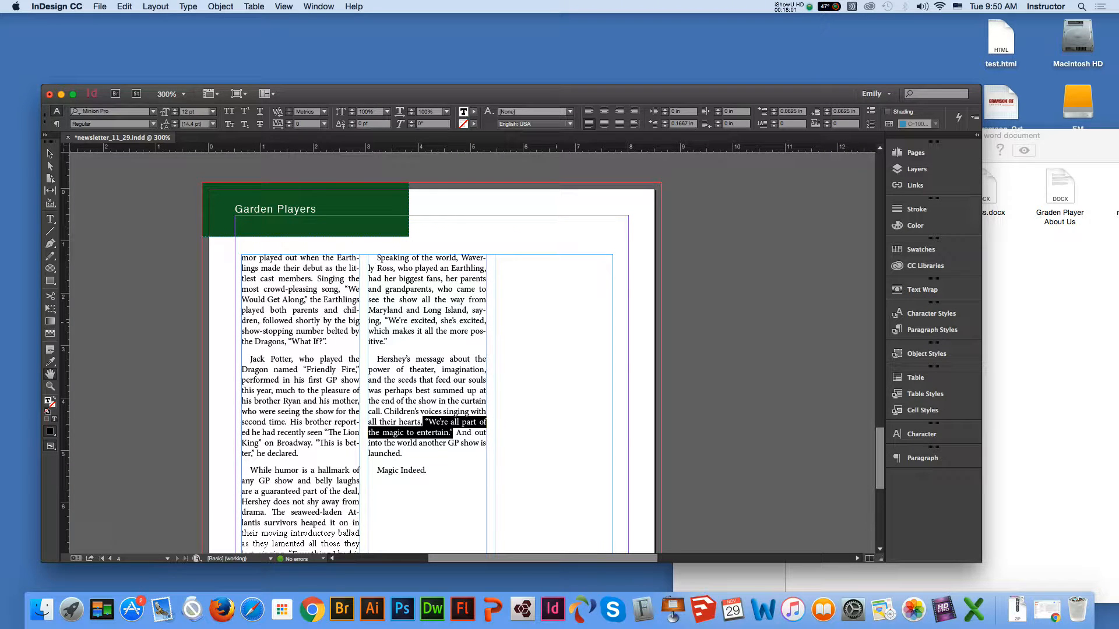
click(50, 219)
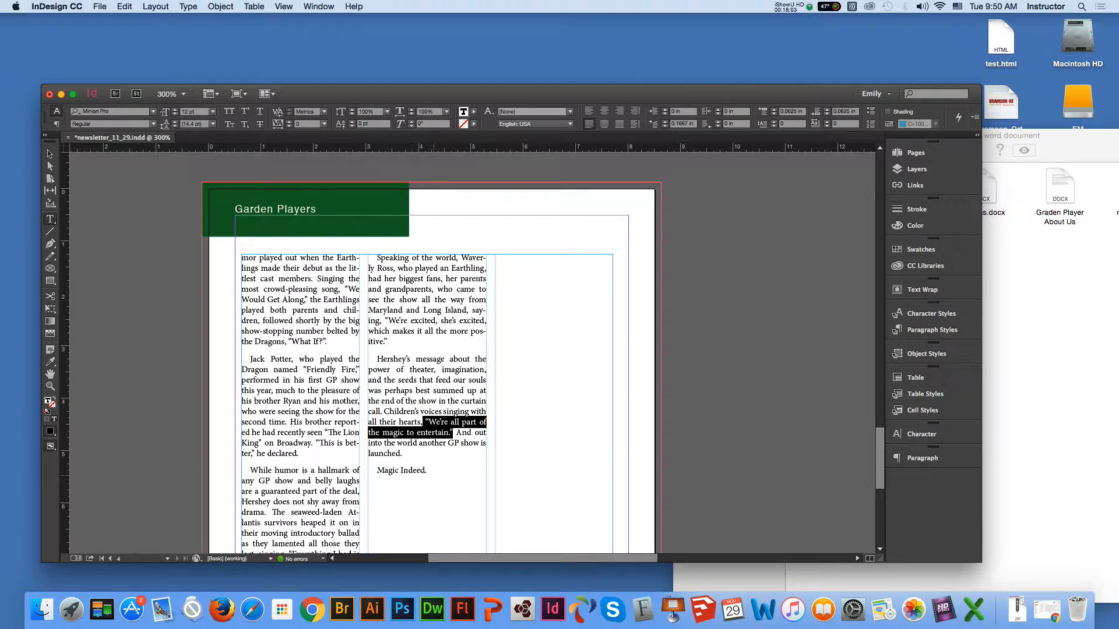
key(super+shift+End)
key(super+c)
key(alt+space)
Paste the copied closing lines into the empty text frame on the pasteboard beside page 3.
scroll(472, 350, up, 15)
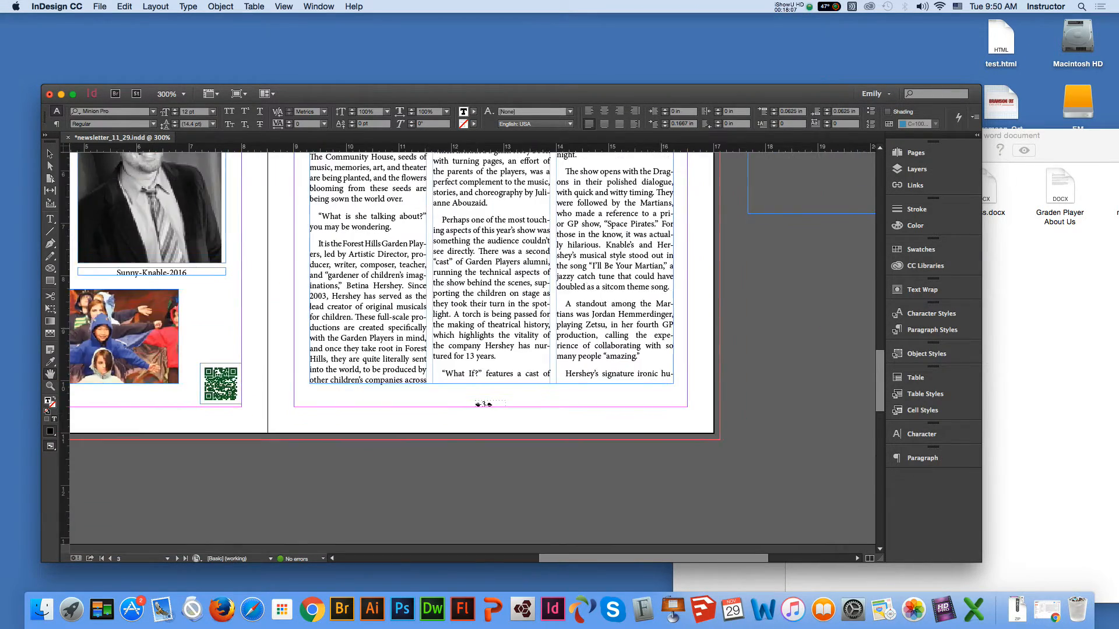
key(Escape)
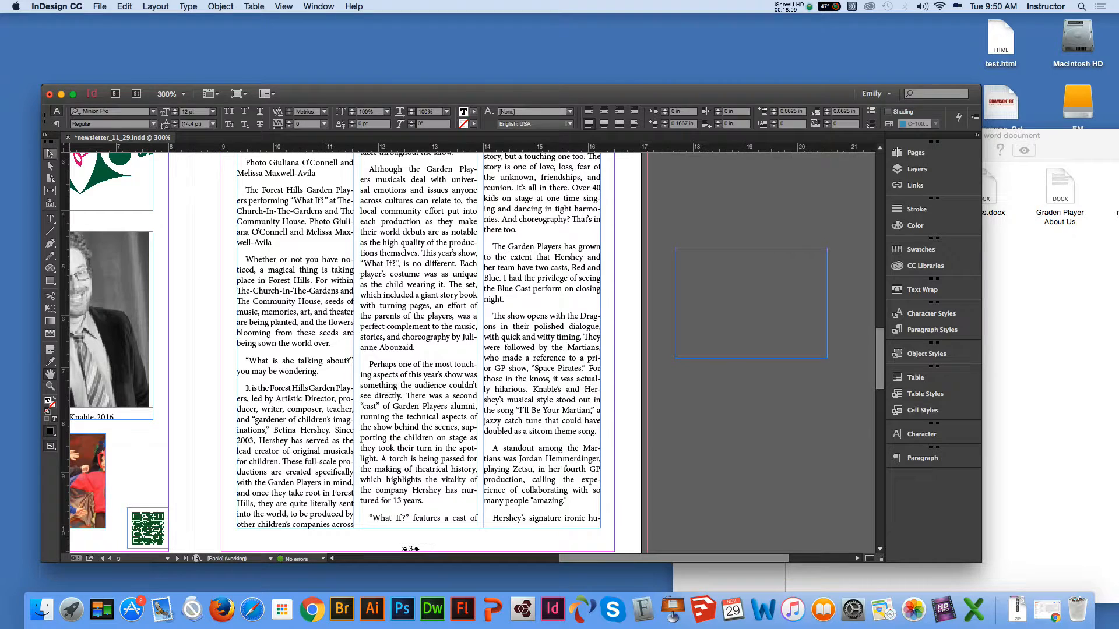
key(t)
click(677, 254)
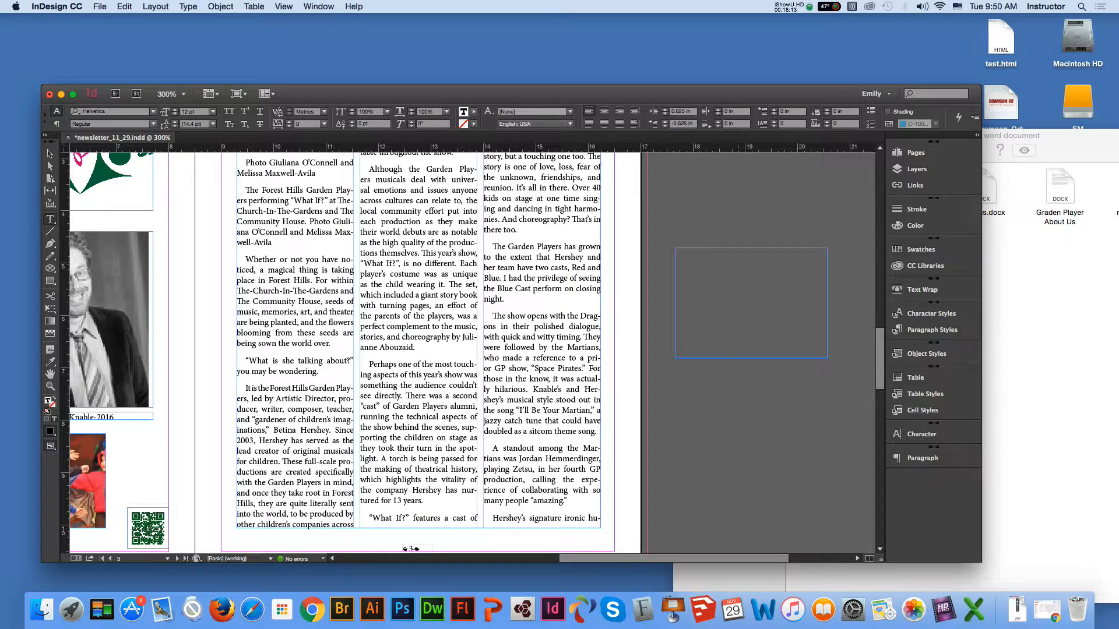
key(super+v)
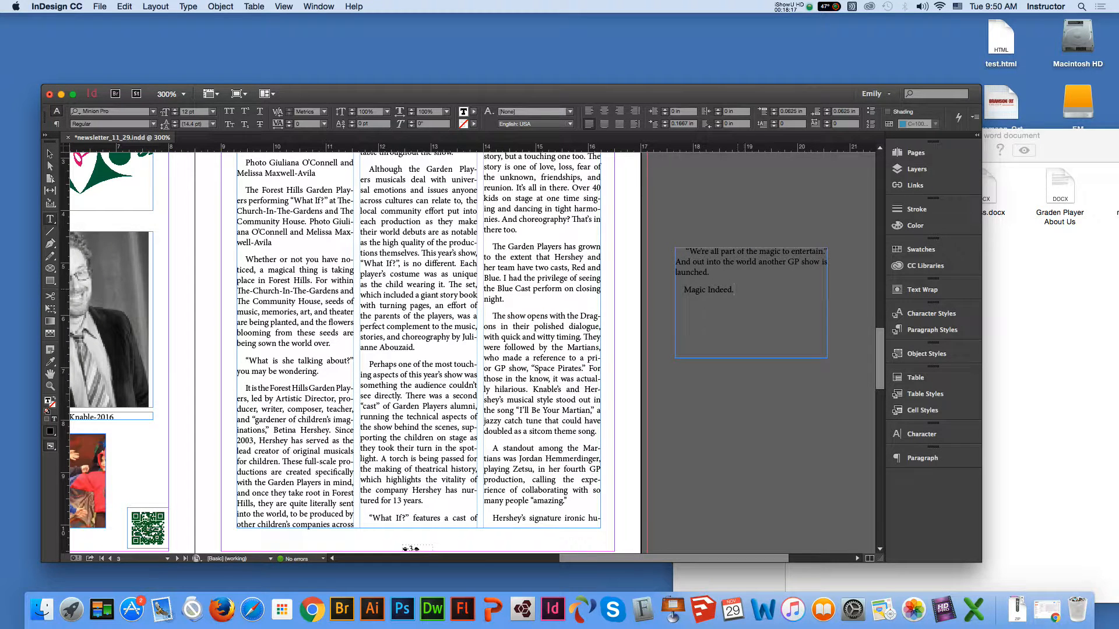
Center the pasted text and shrink its frame to about 2.76 in wide, fitting the height to the content.
key(super+a)
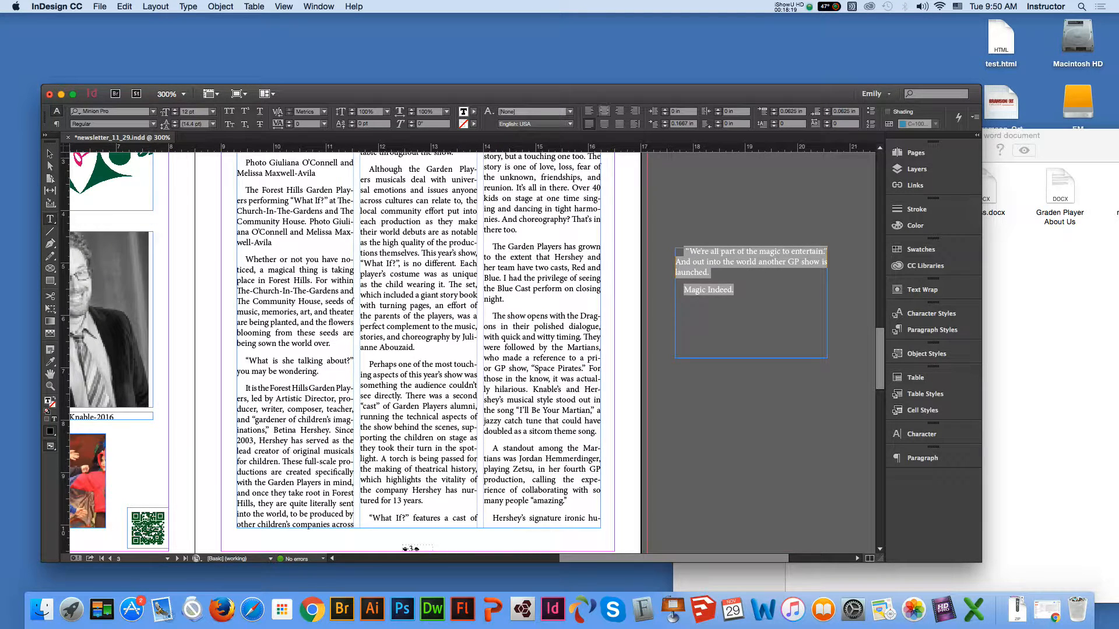
key(shift+super+c)
key(Escape)
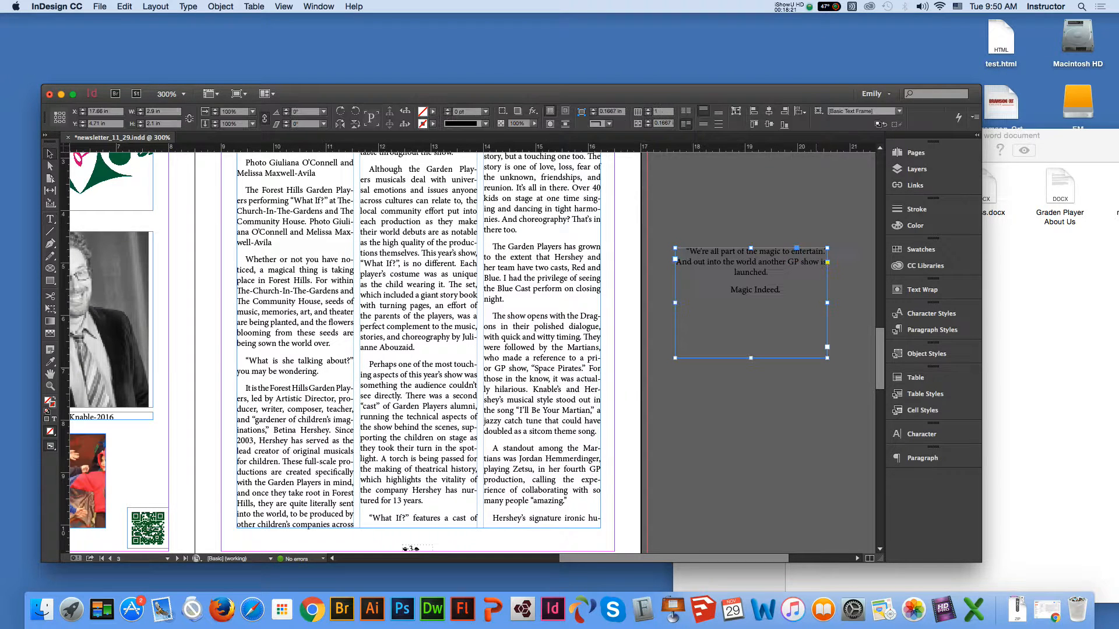
mouse_move(827, 358)
mouse_down()
mouse_move(763, 311)
mouse_move(848, 335)
mouse_move(821, 343)
mouse_up()
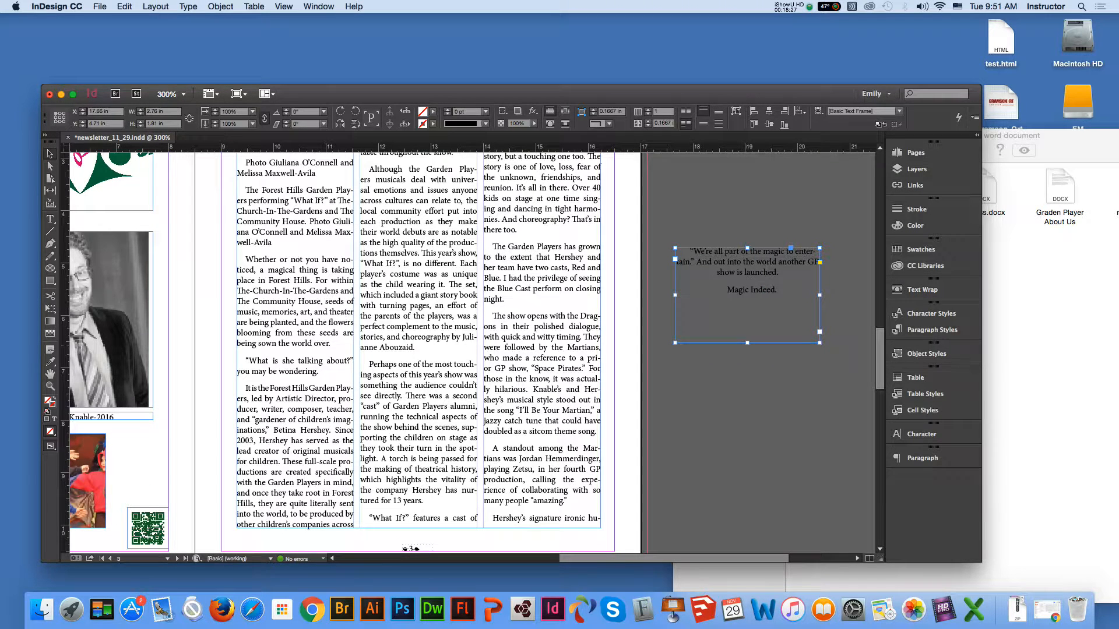
key(super+alt+c)
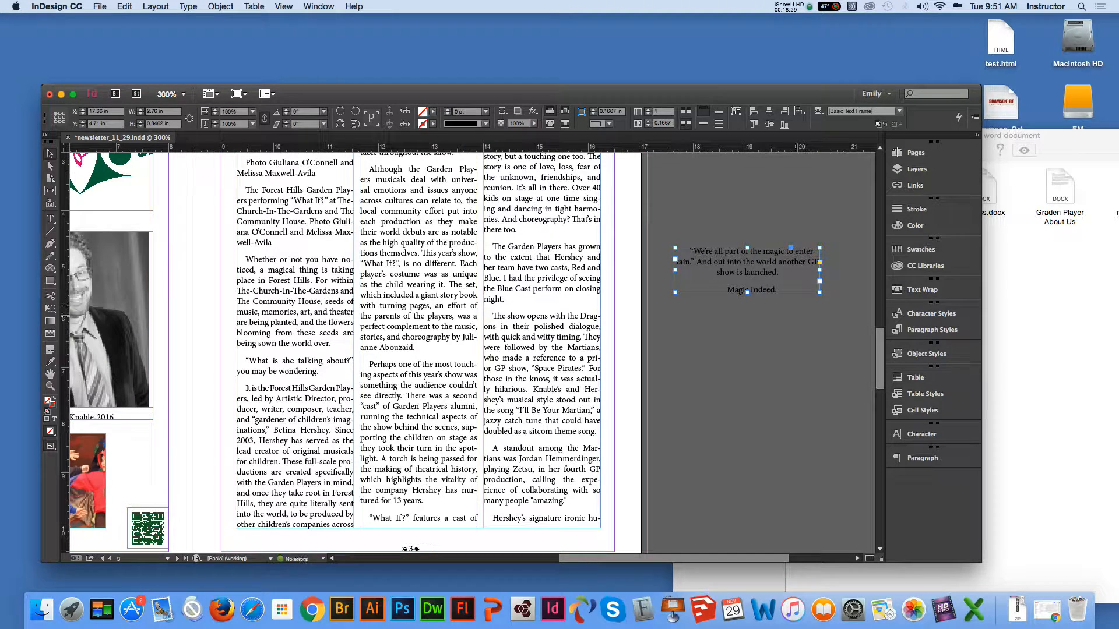
Create a new paragraph style named textinbox from all the text in the pasteboard frame.
key(t)
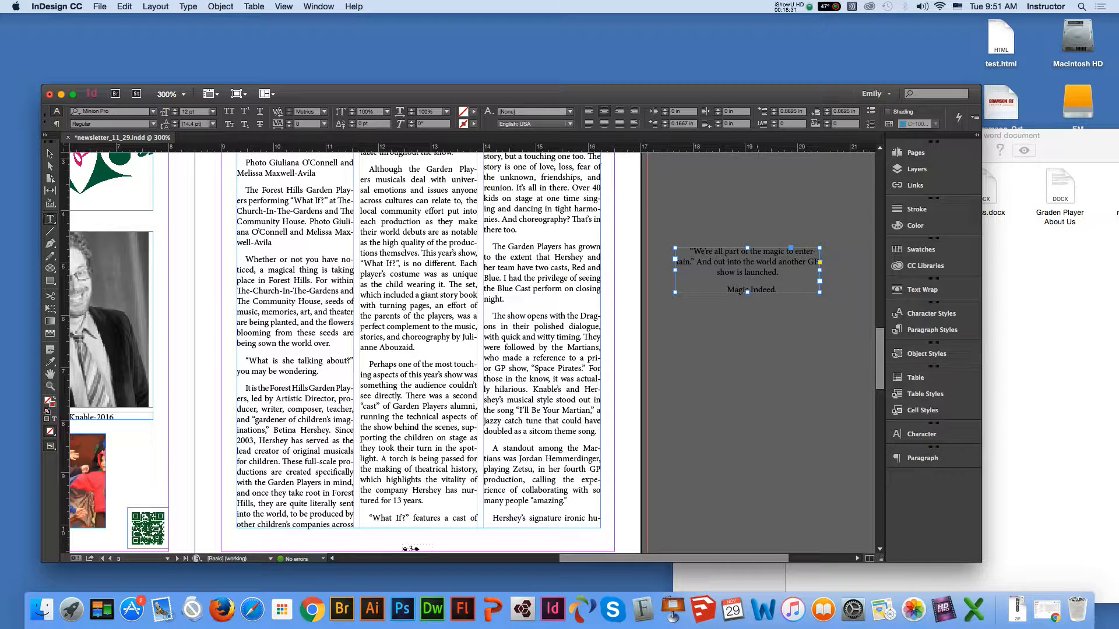
key(super+a)
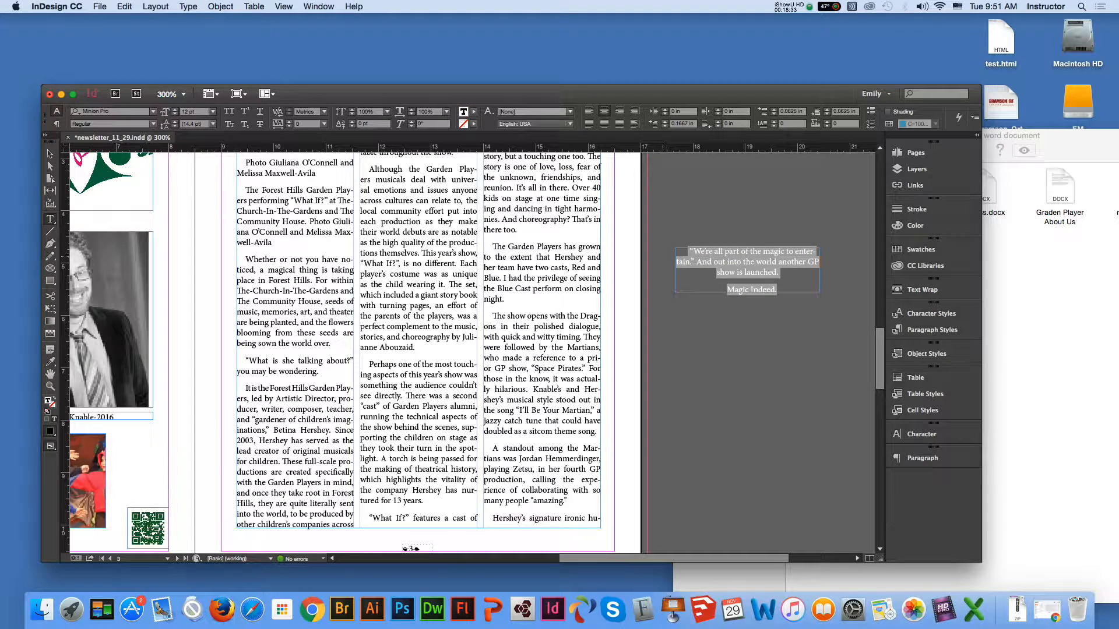
click(932, 329)
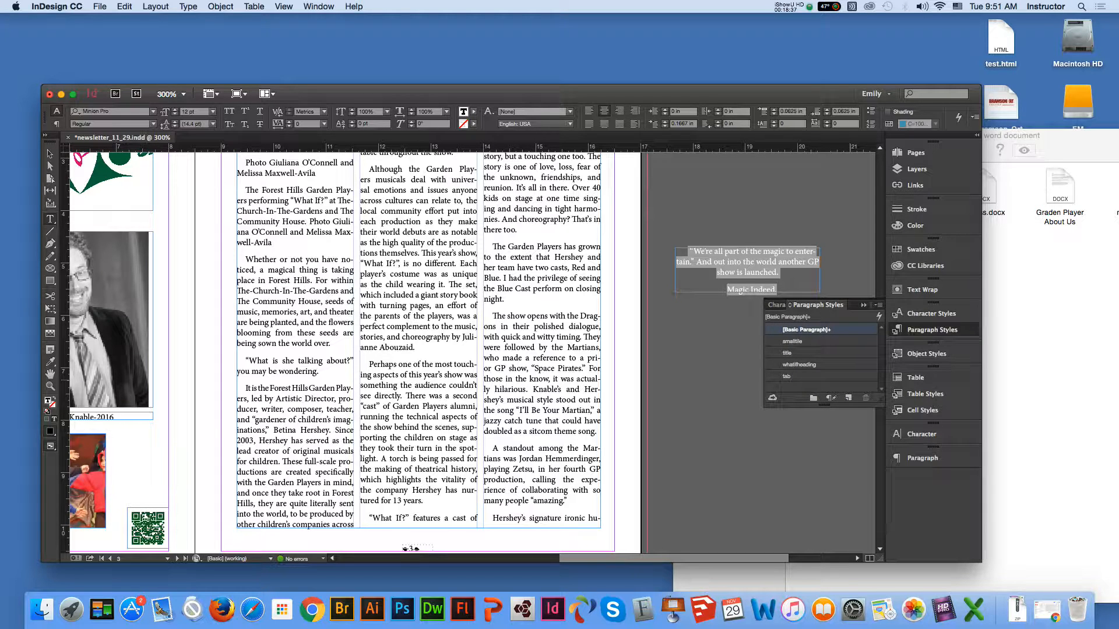
alt+click(848, 398)
drag(816, 166, 857, 286)
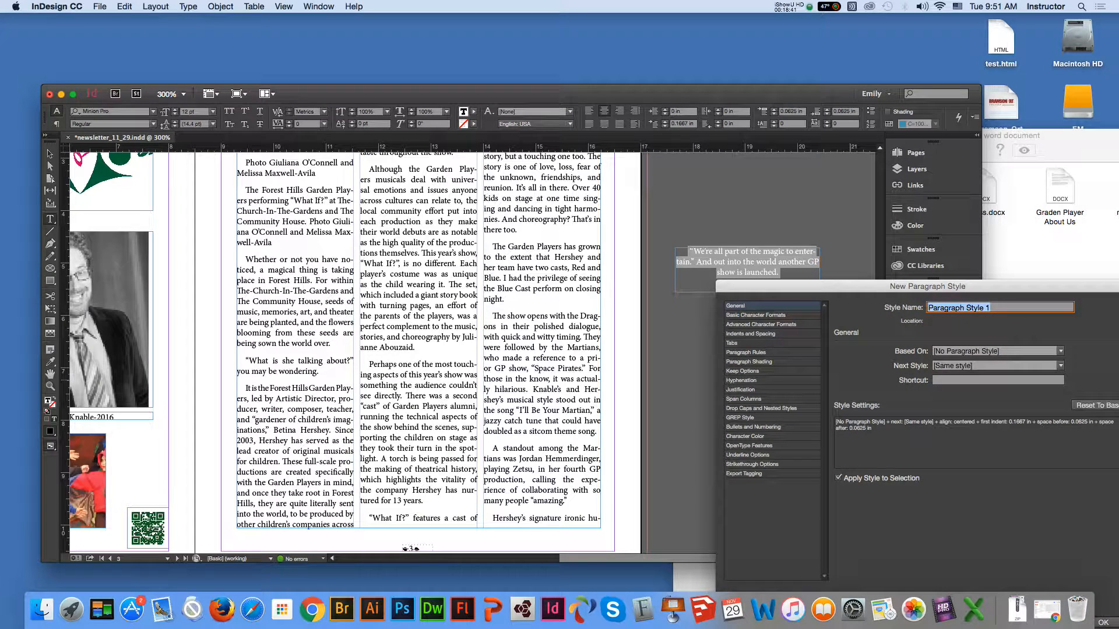
text(textinbox)
Set the textinbox style's font size to 14 pt and its leading to 18 pt.
click(756, 315)
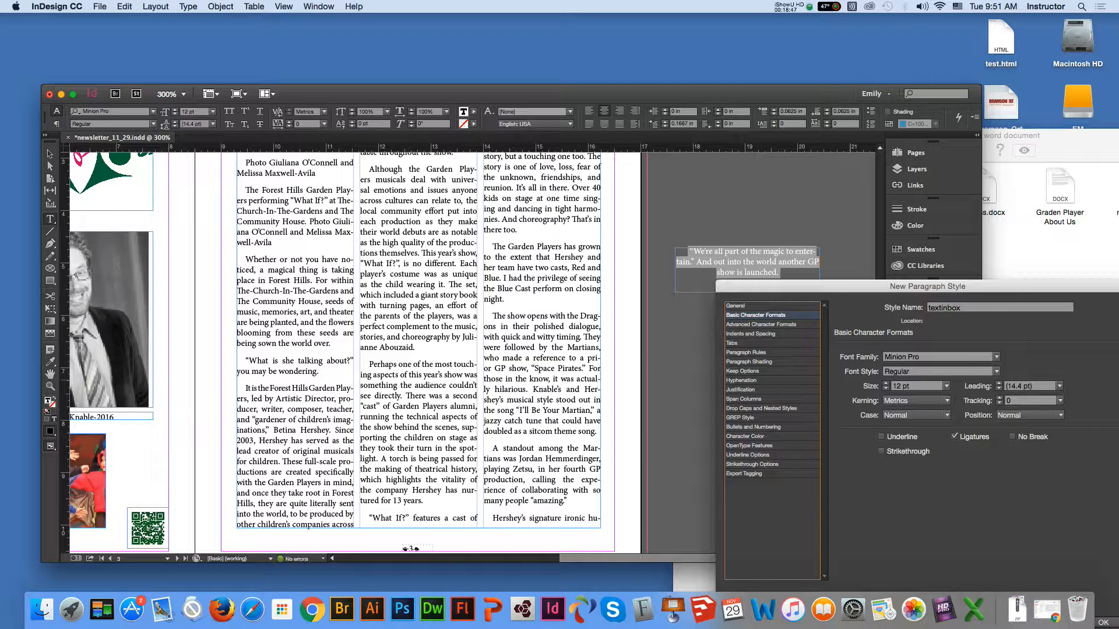
click(946, 385)
click(907, 468)
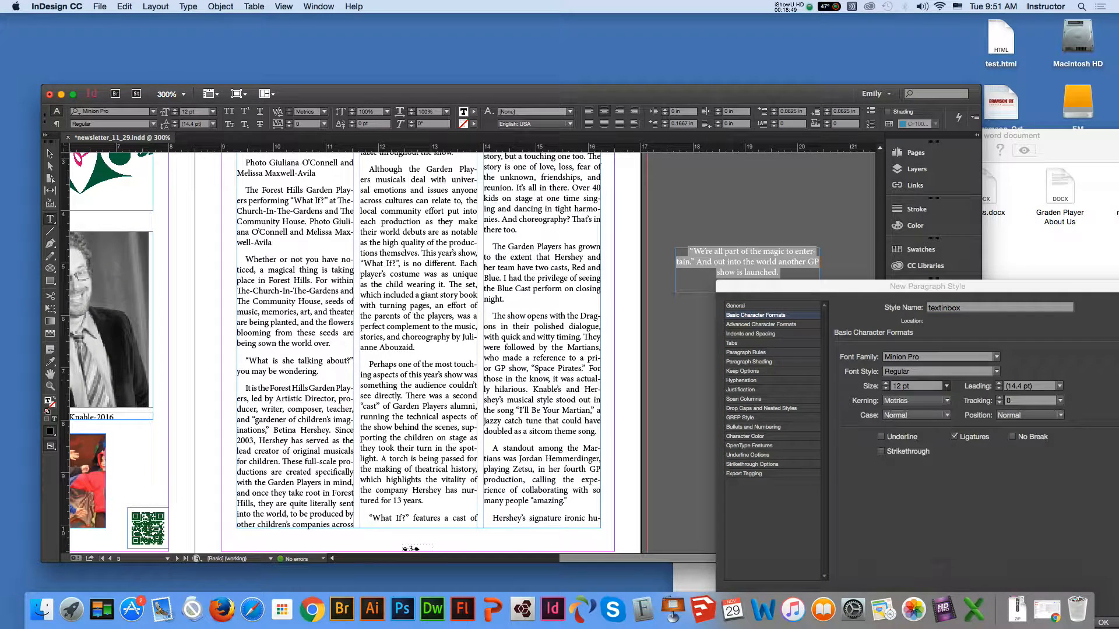
click(1059, 386)
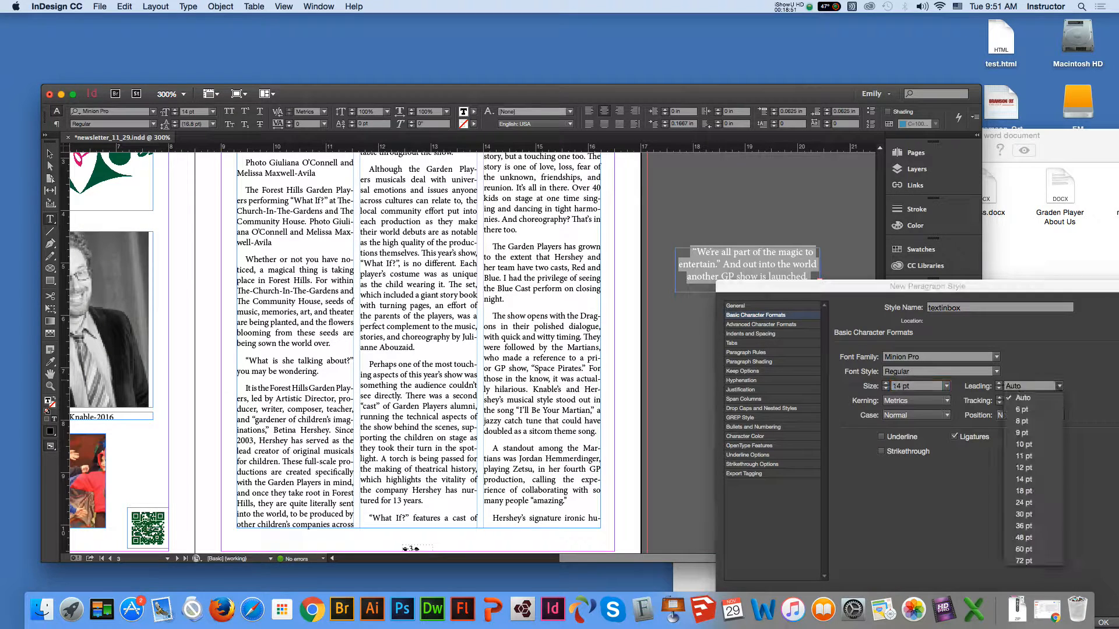
click(1032, 491)
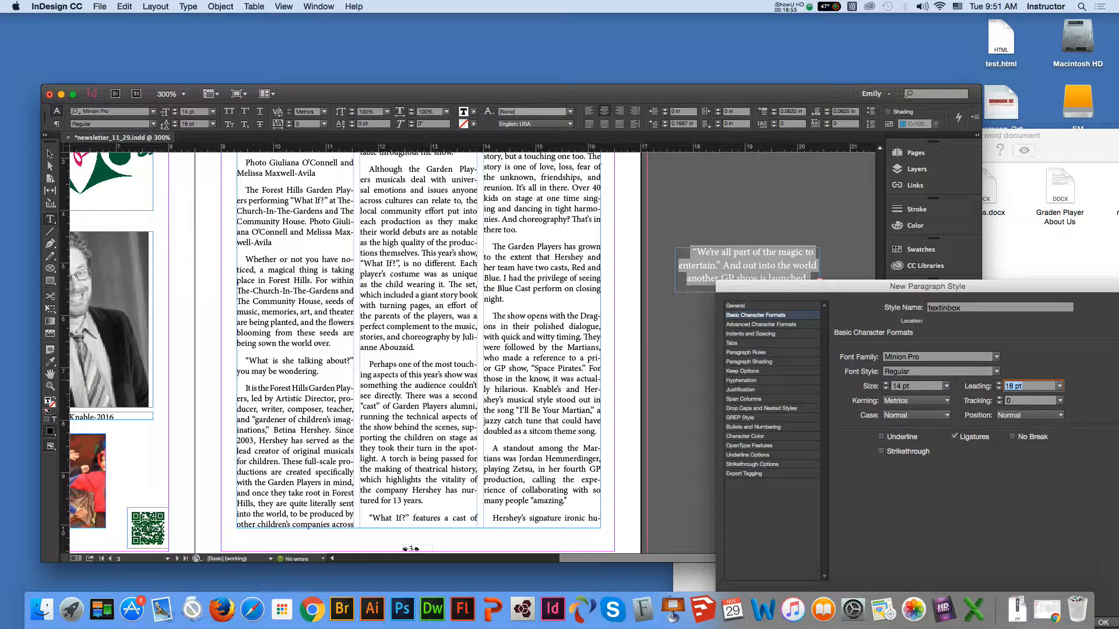
Set the textinbox style's font family to Helvetica and its font style to Bold.
click(761, 324)
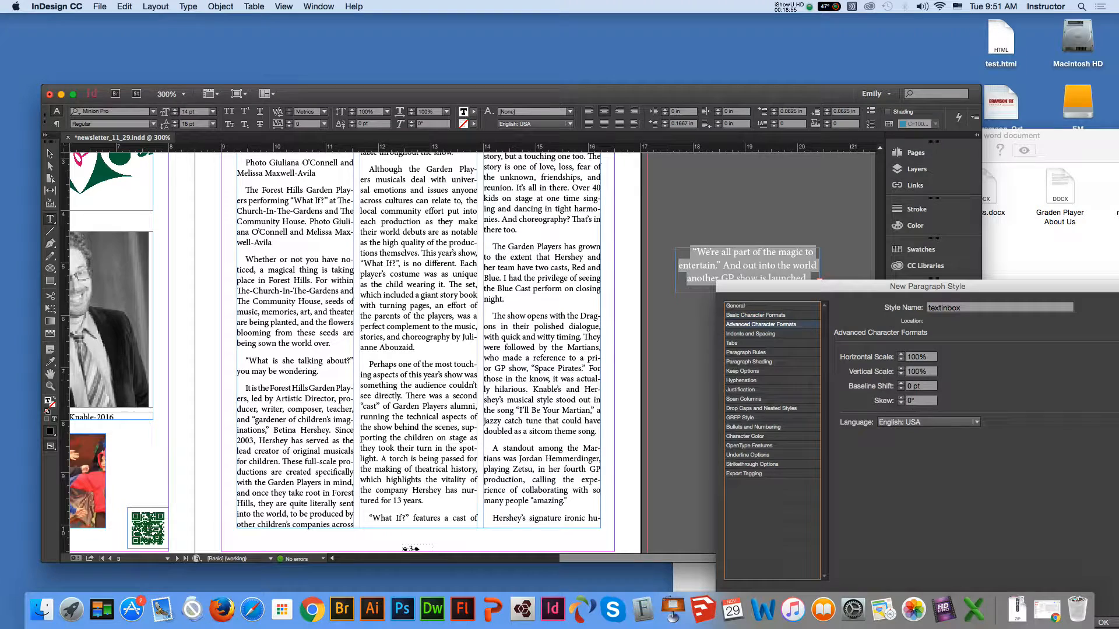
click(756, 315)
click(996, 356)
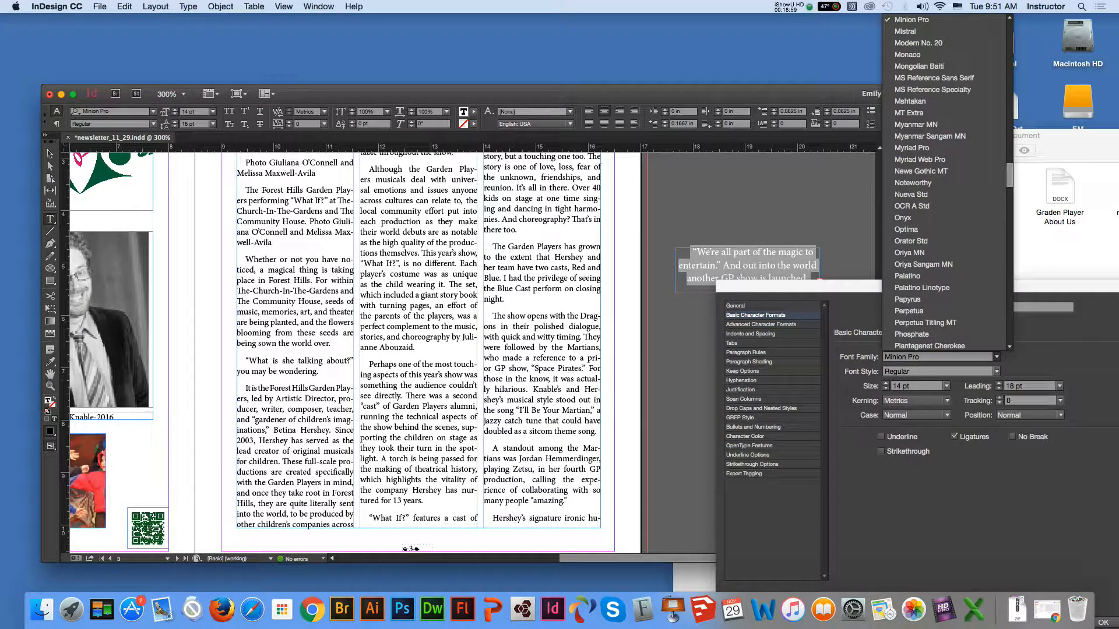
scroll(945, 180, up, 10)
scroll(944, 181, up, 15)
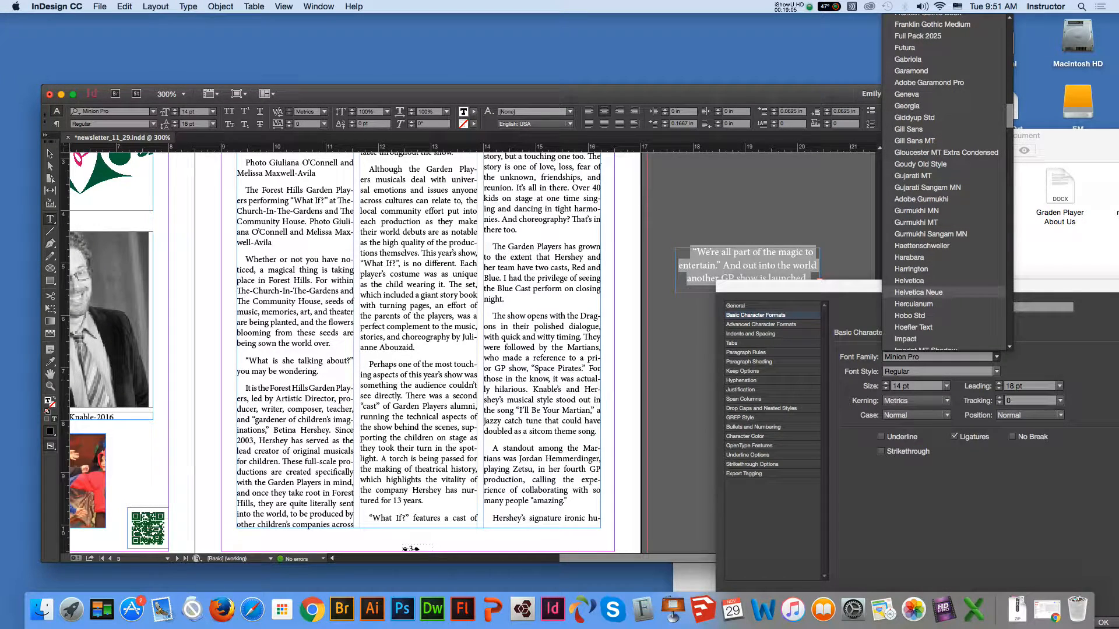
click(909, 280)
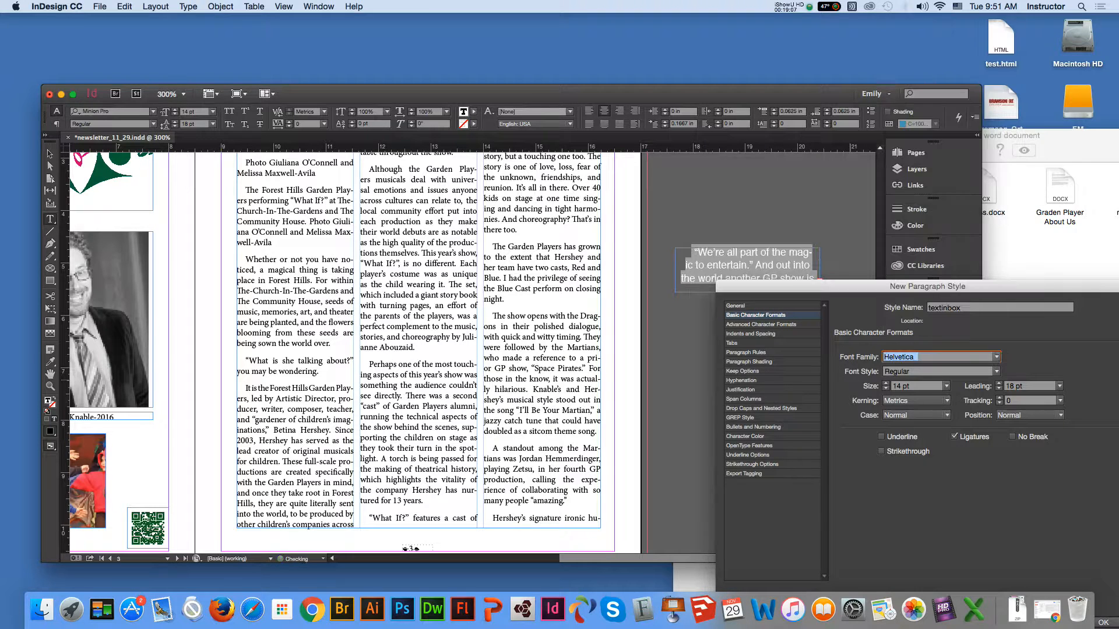
click(996, 371)
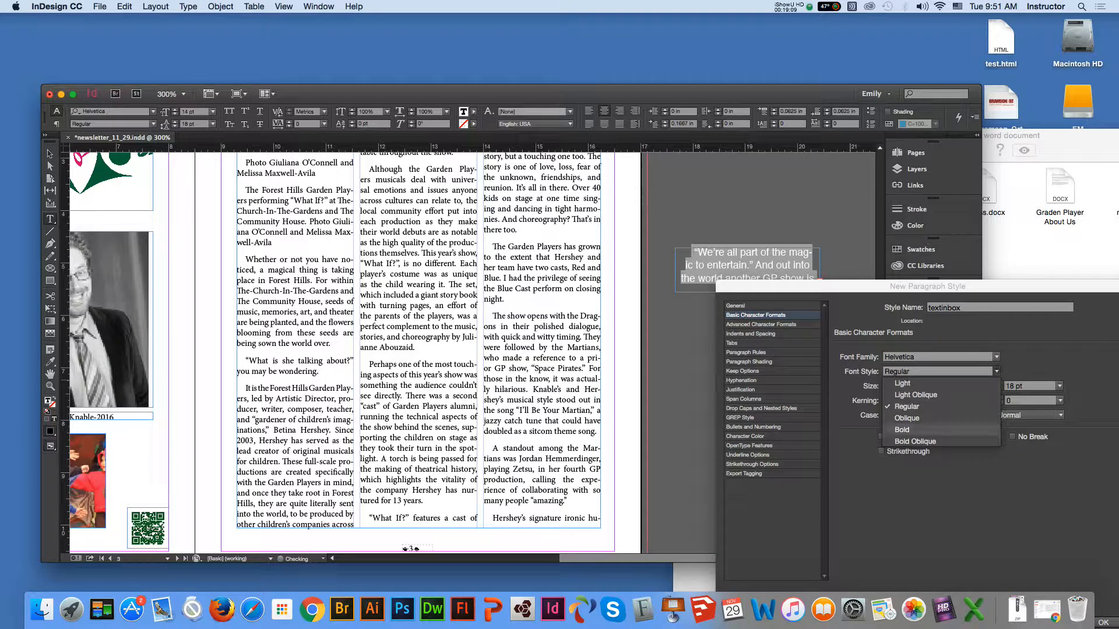
click(909, 429)
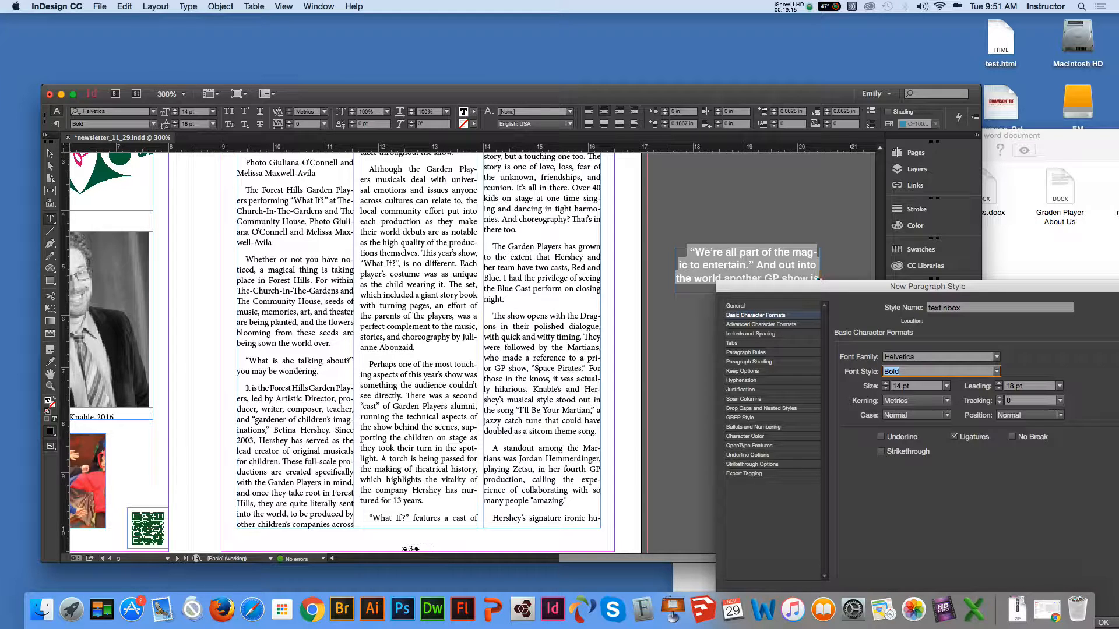
Set the textinbox style's character color to magenta C=0 M=100 Y=0 K=0 and enable Overprint Fill.
click(745, 436)
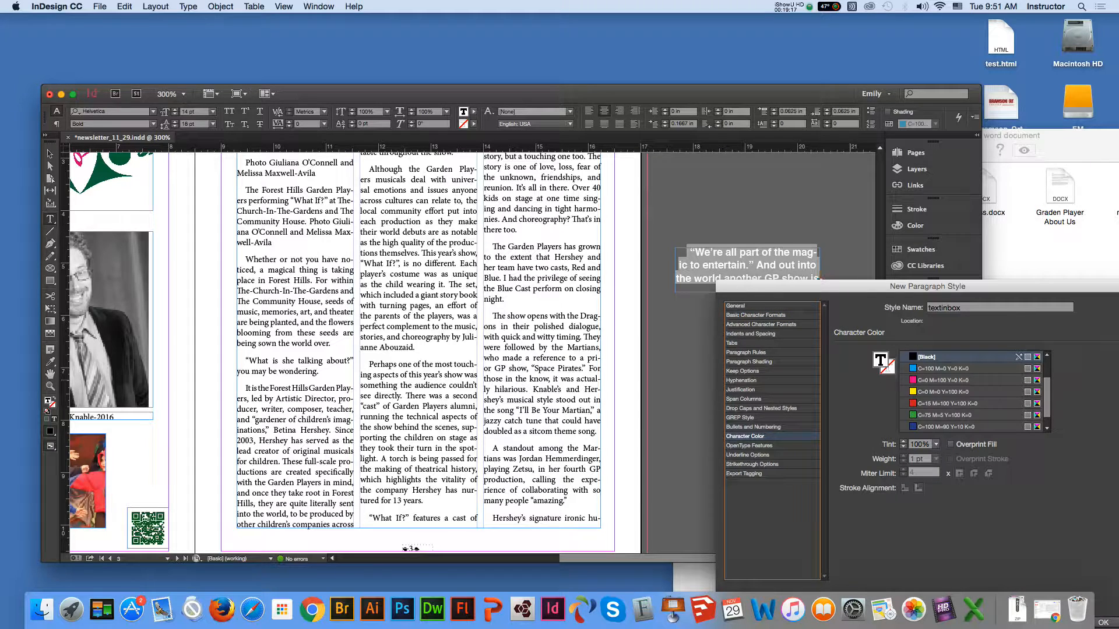
scroll(974, 391, down, 1)
click(963, 369)
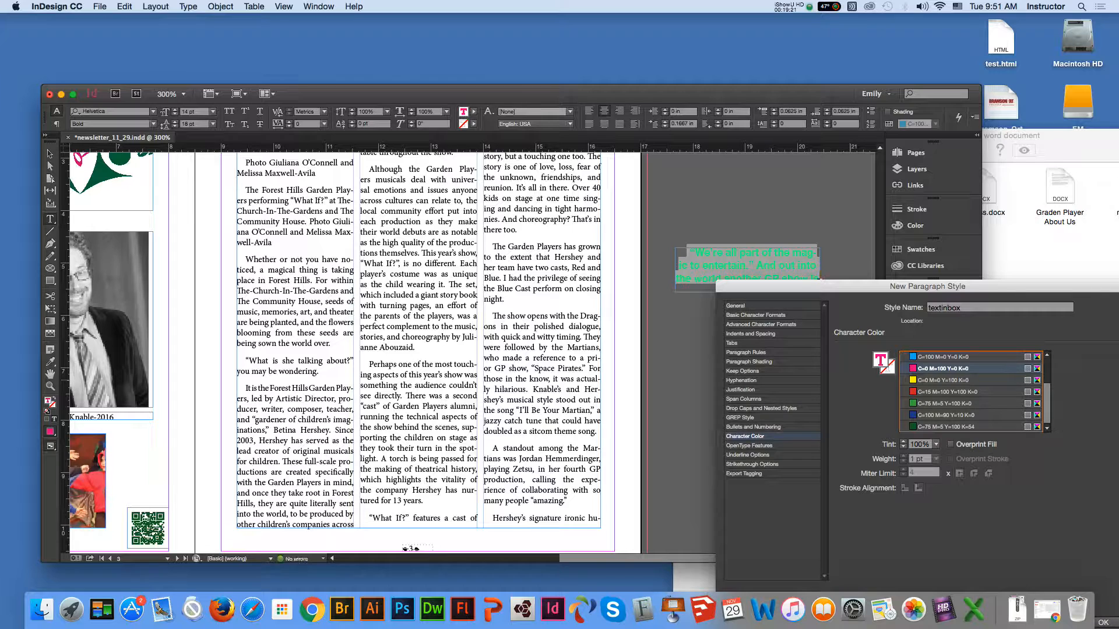
click(951, 445)
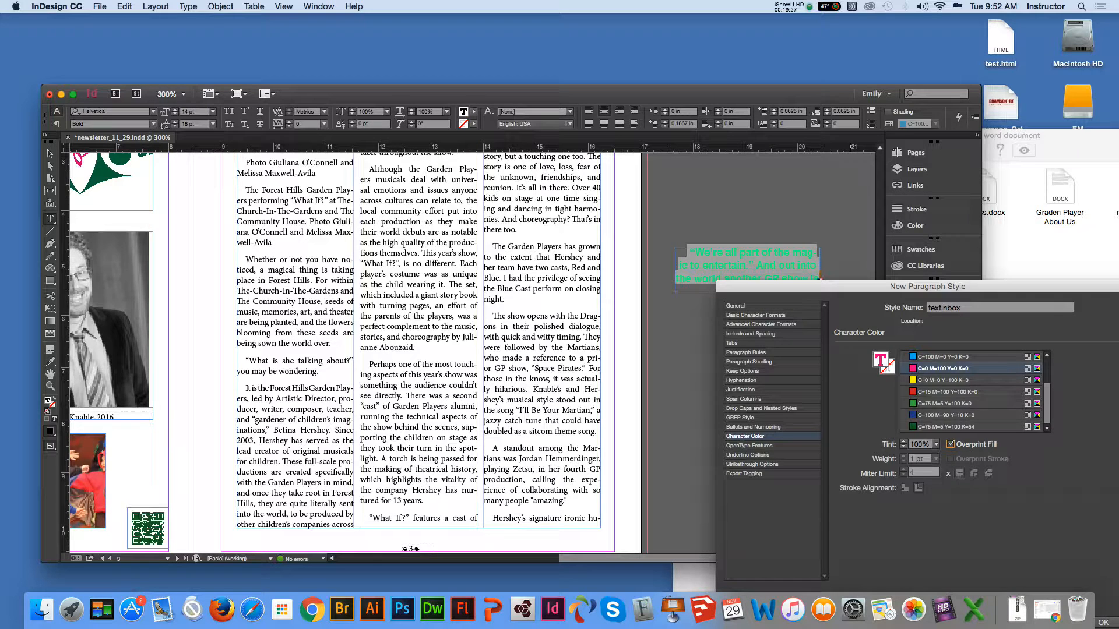
Set the textinbox style's leading to 20 pt and reposition the style dialog so it is fully accessible.
click(736, 306)
click(755, 315)
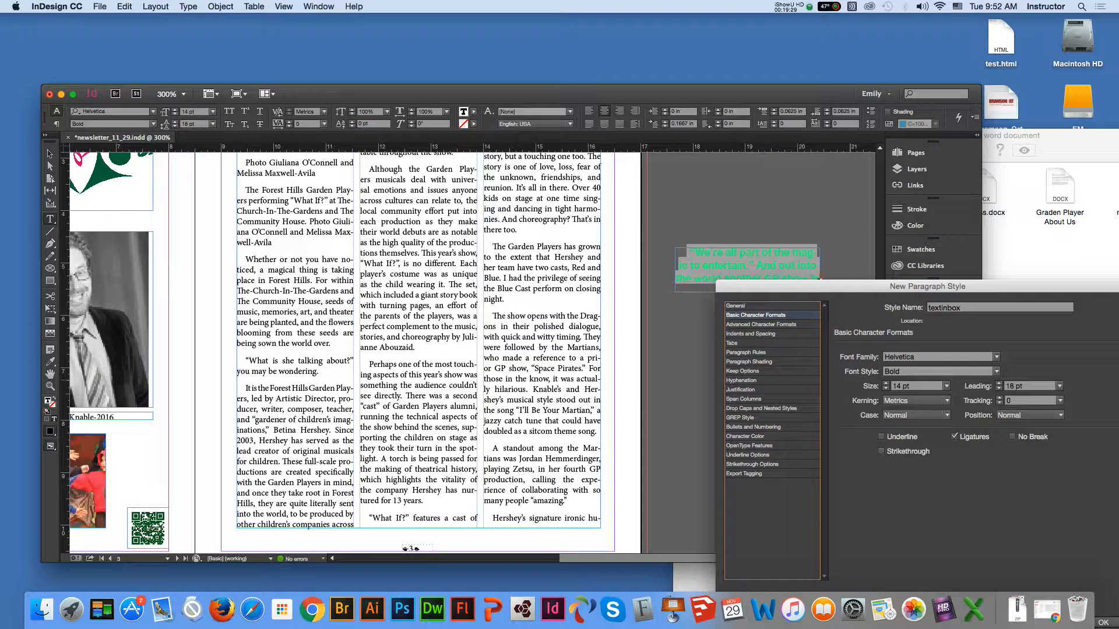
click(1060, 386)
click(1026, 385)
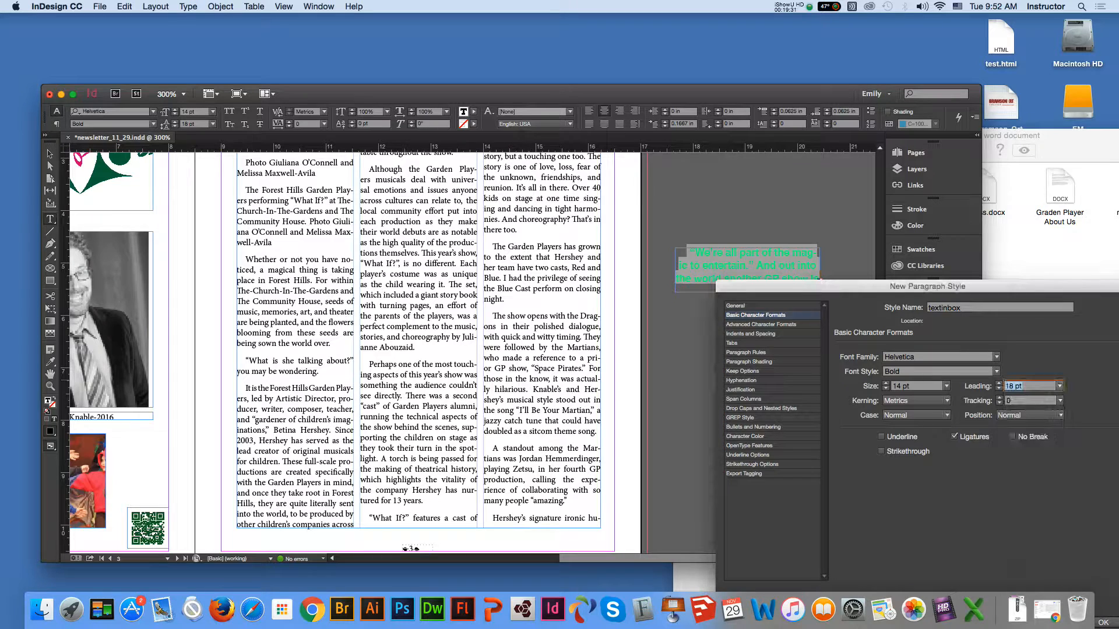
drag(1005, 385, 1022, 386)
text(20pt)
drag(927, 286, 824, 220)
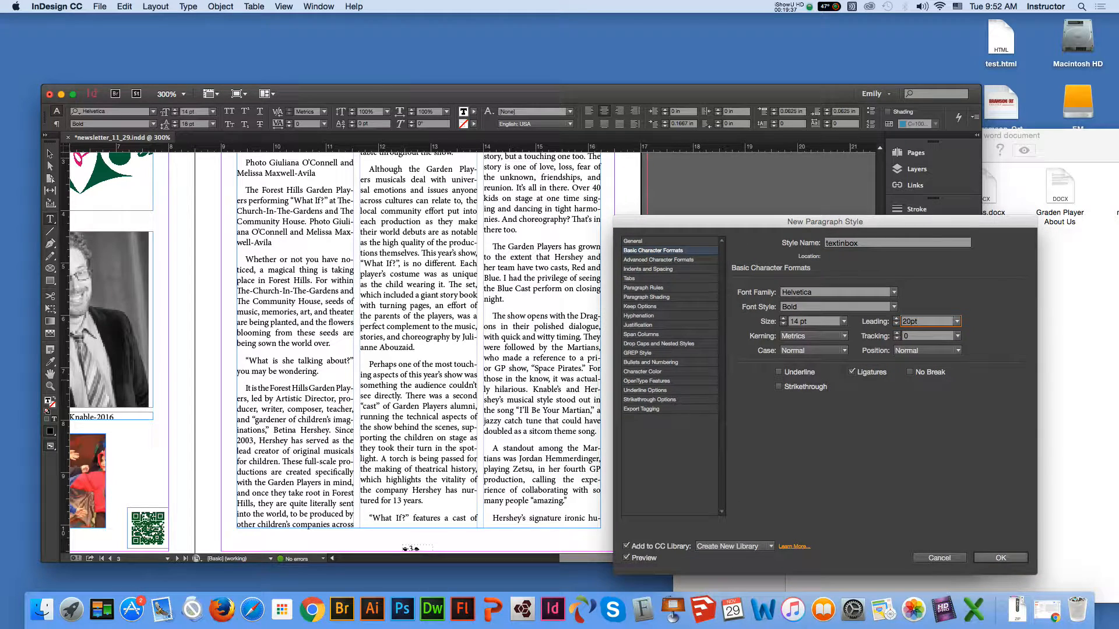
Finish creating the textinbox style and enlarge the quote's text frame to about 3.24 in by 1.28 in.
click(999, 557)
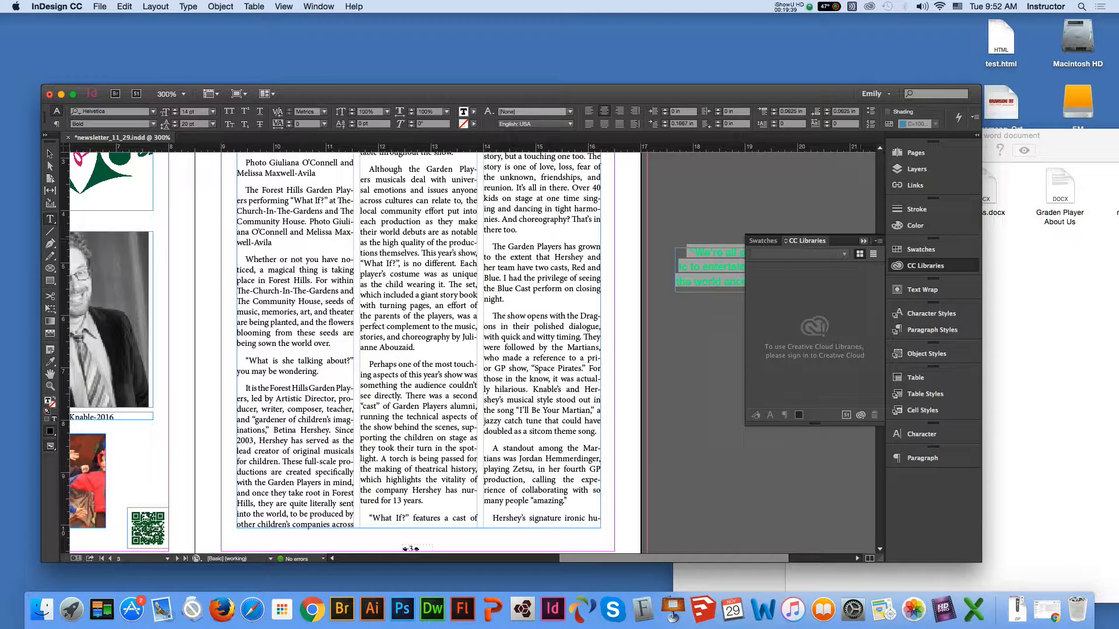
click(863, 241)
key(Escape)
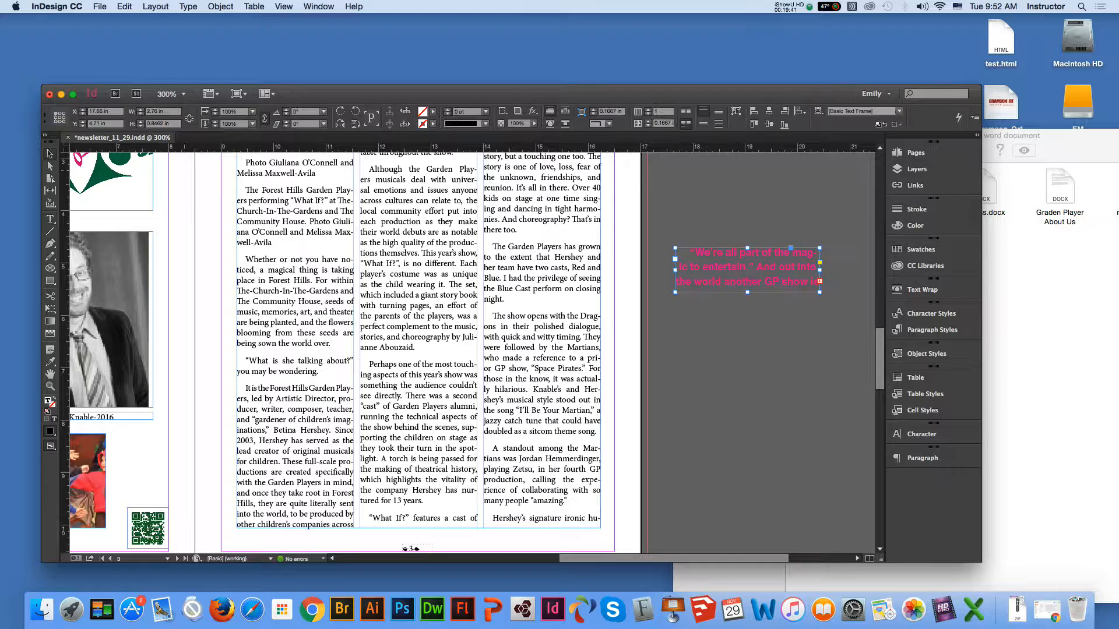
drag(820, 292, 844, 315)
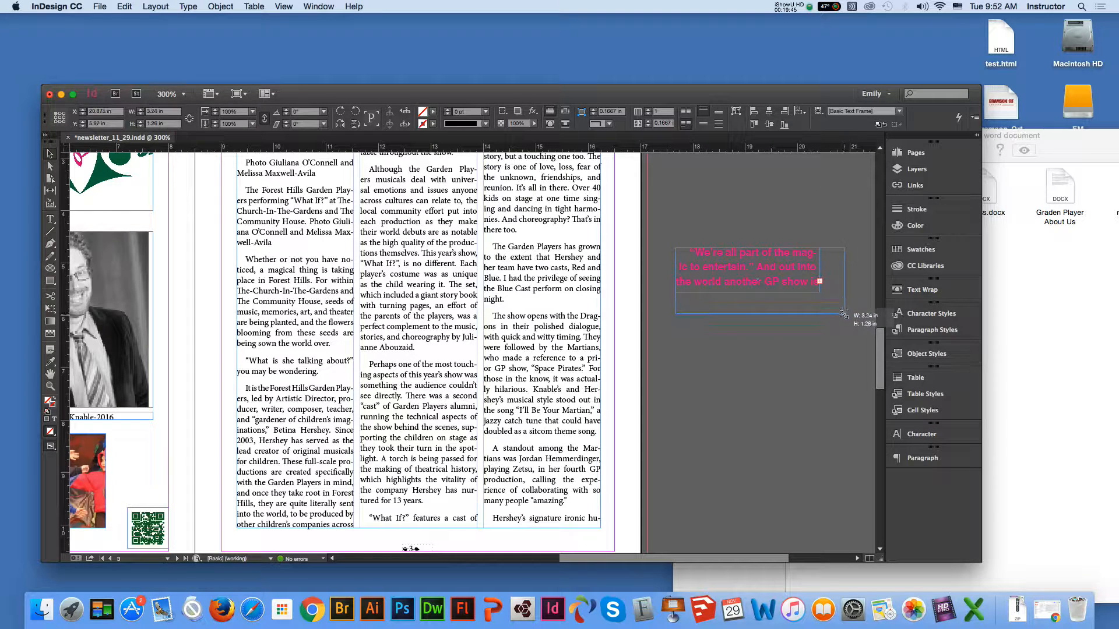
Give the quote frame a linked 0.125 in inset on all sides, widen it to about 3.56 in and fit its height to the text.
right_click(775, 247)
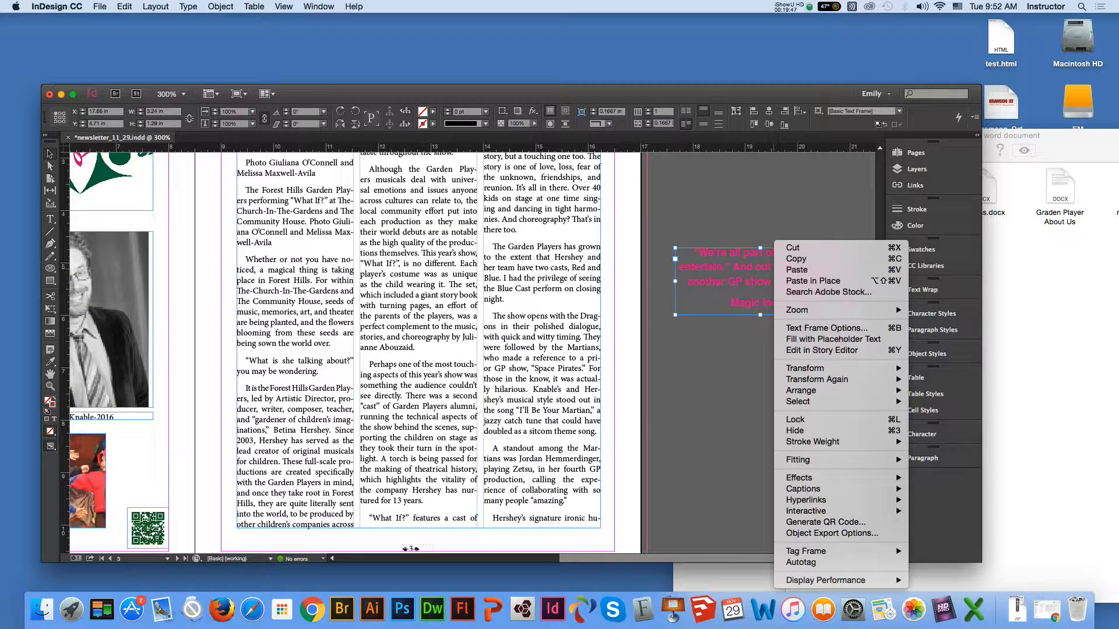
click(826, 328)
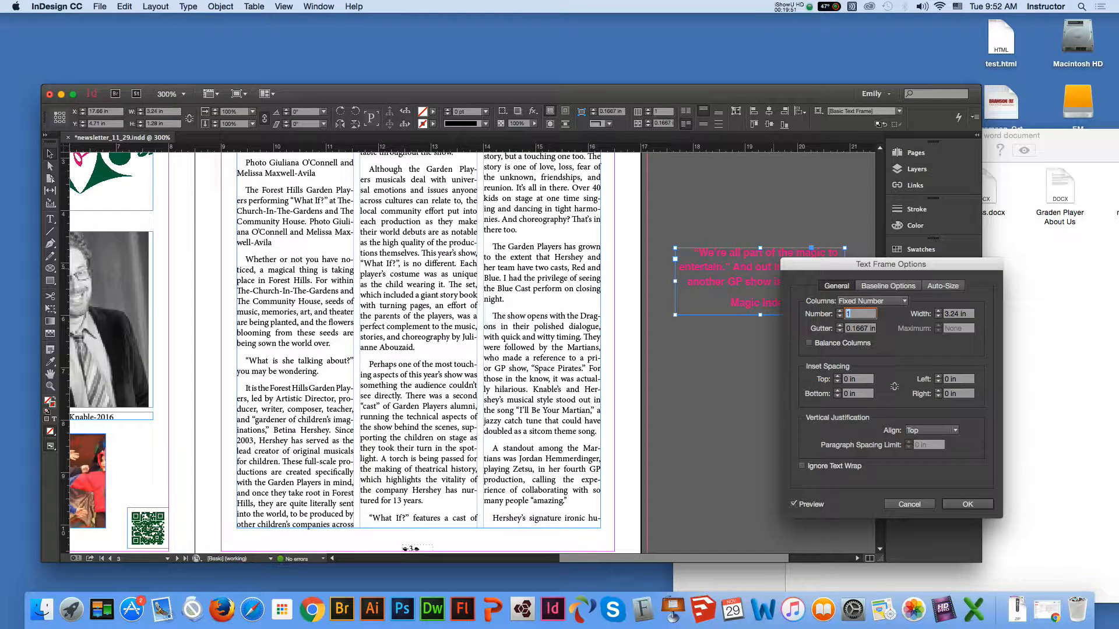
click(894, 386)
click(837, 377)
click(837, 377)
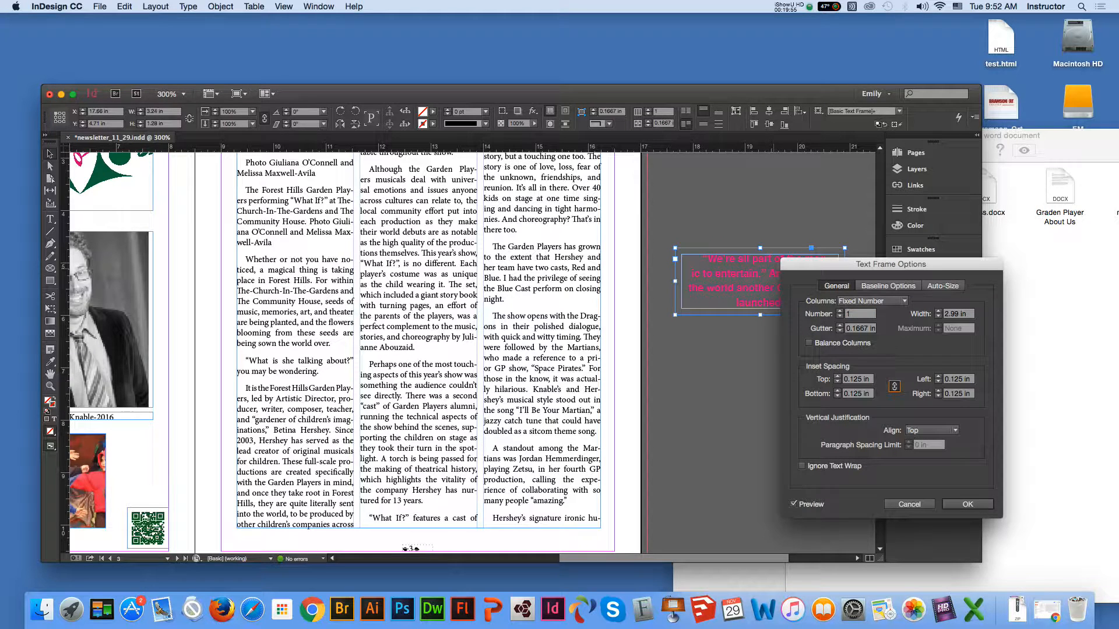
click(967, 504)
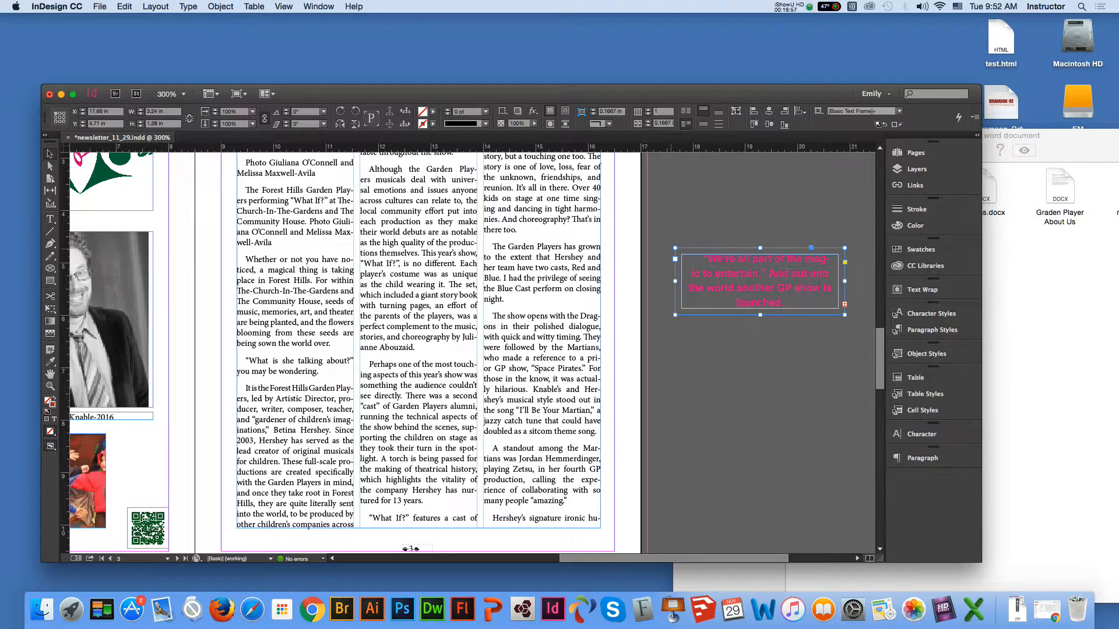
drag(845, 315, 861, 343)
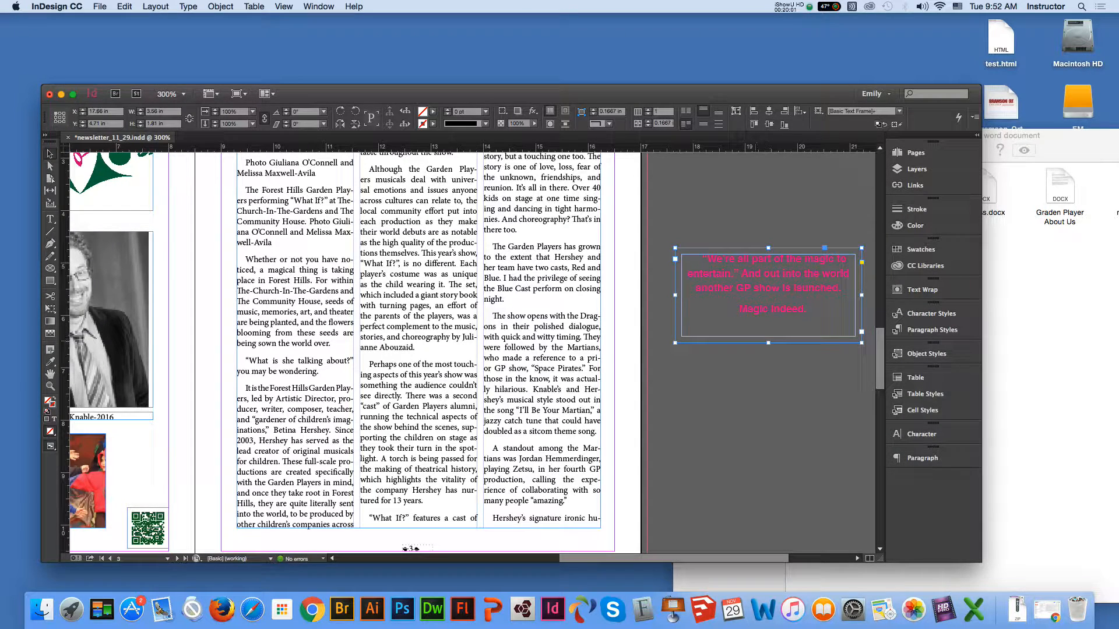
double_click(768, 343)
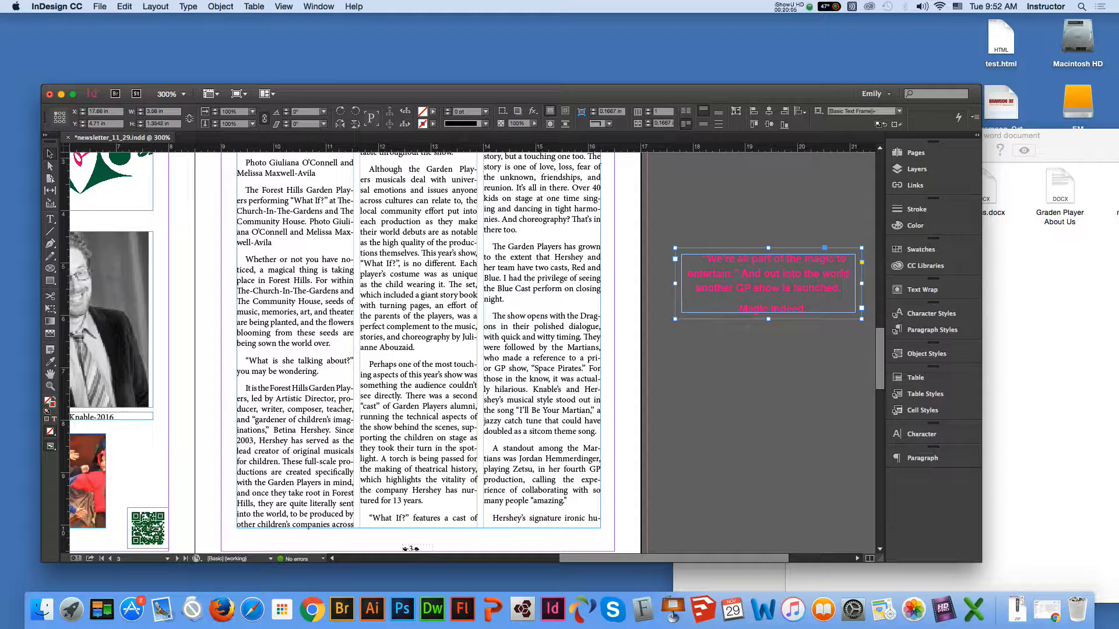
Fill the quote frame with magenta C=0 M=100 Y=0 K=0 at a 10% tint.
click(431, 124)
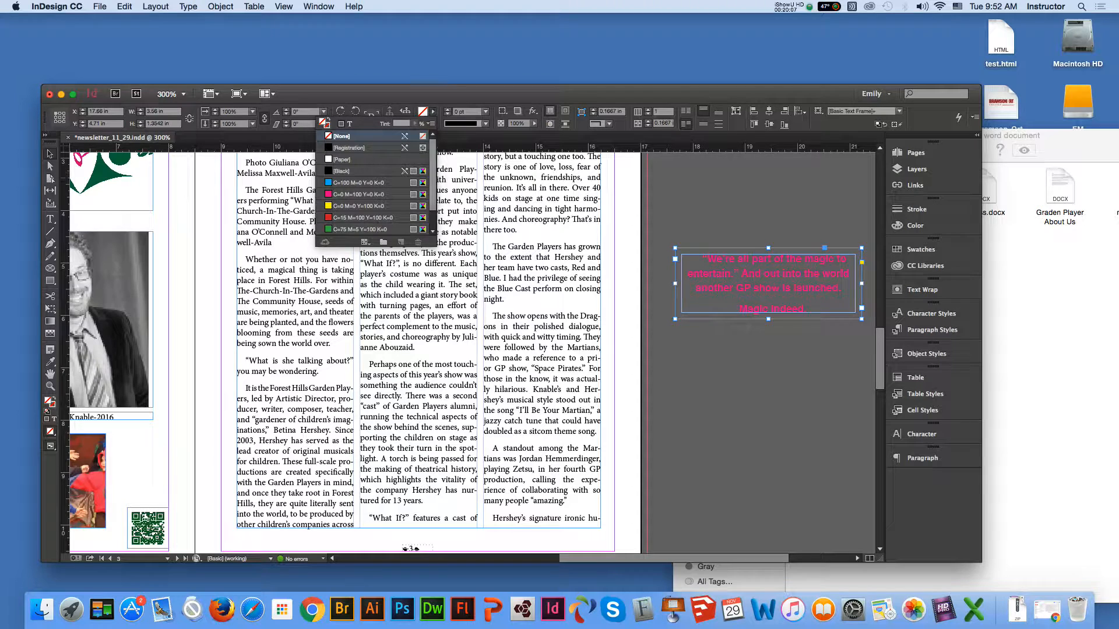
scroll(373, 186, down, 2)
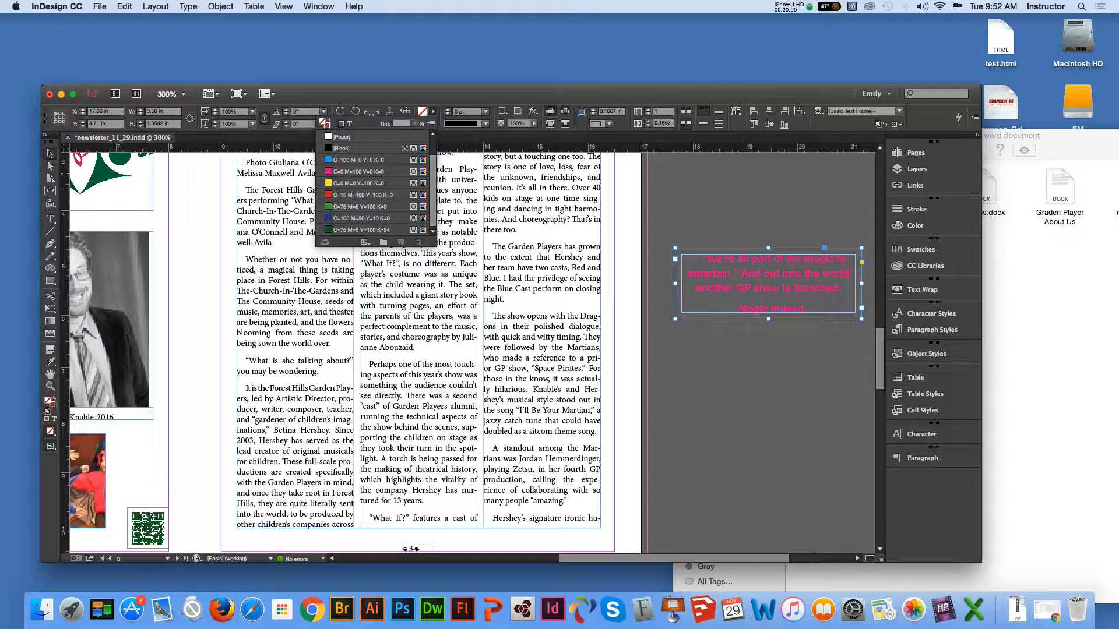
click(361, 171)
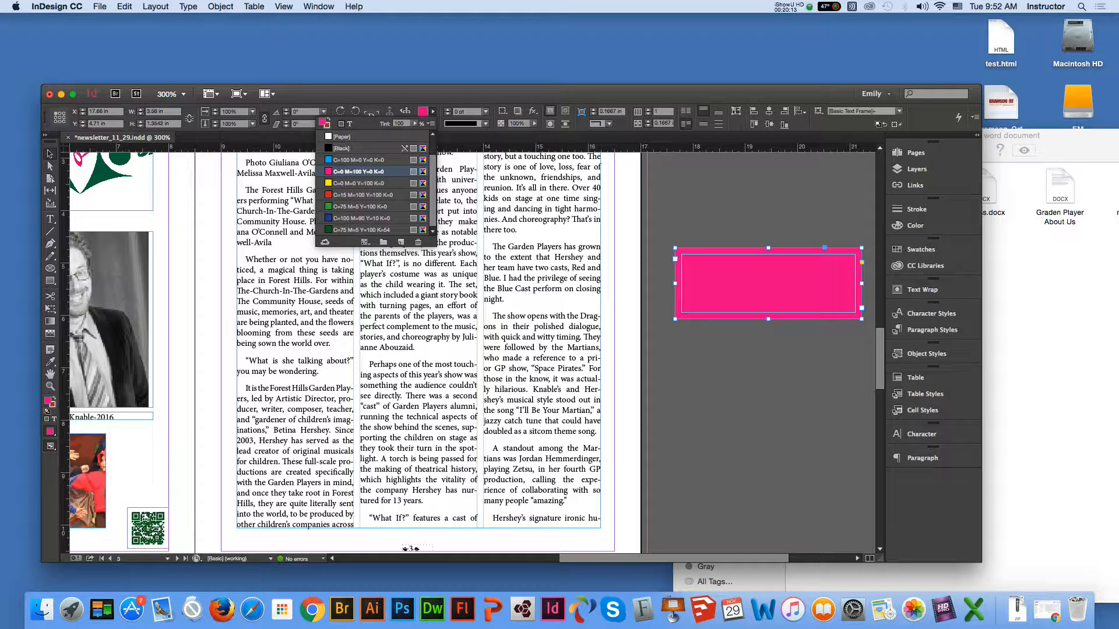
click(400, 123)
text(10)
key(Return)
key(super+shift+a)
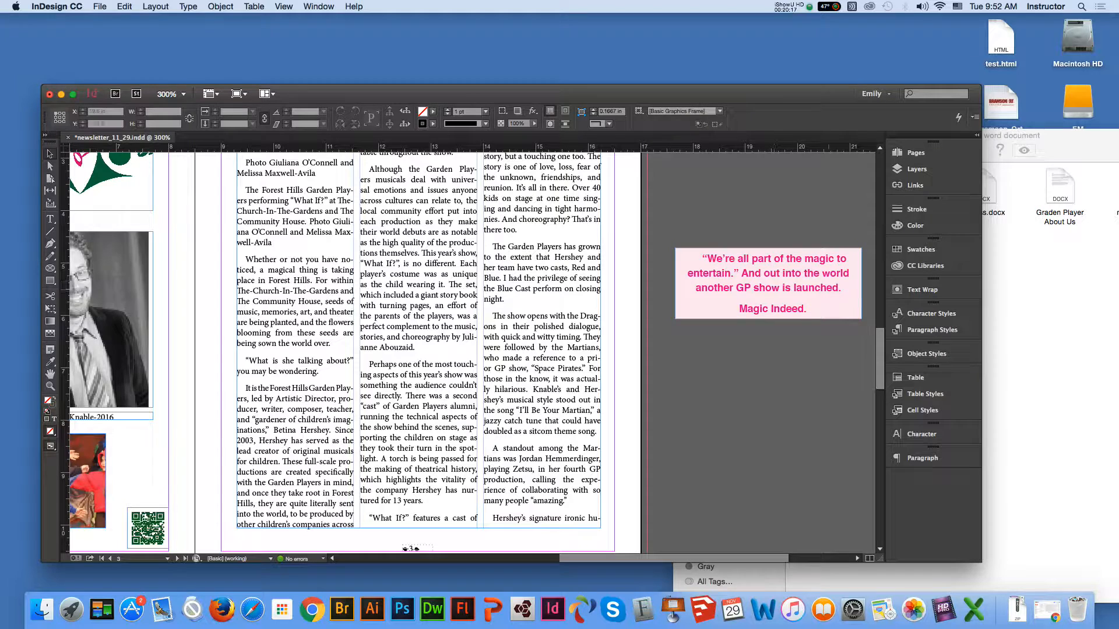
Round the quote frame's corners to a radius of about 0.18 in and extend its height to about 1.62 in.
click(774, 284)
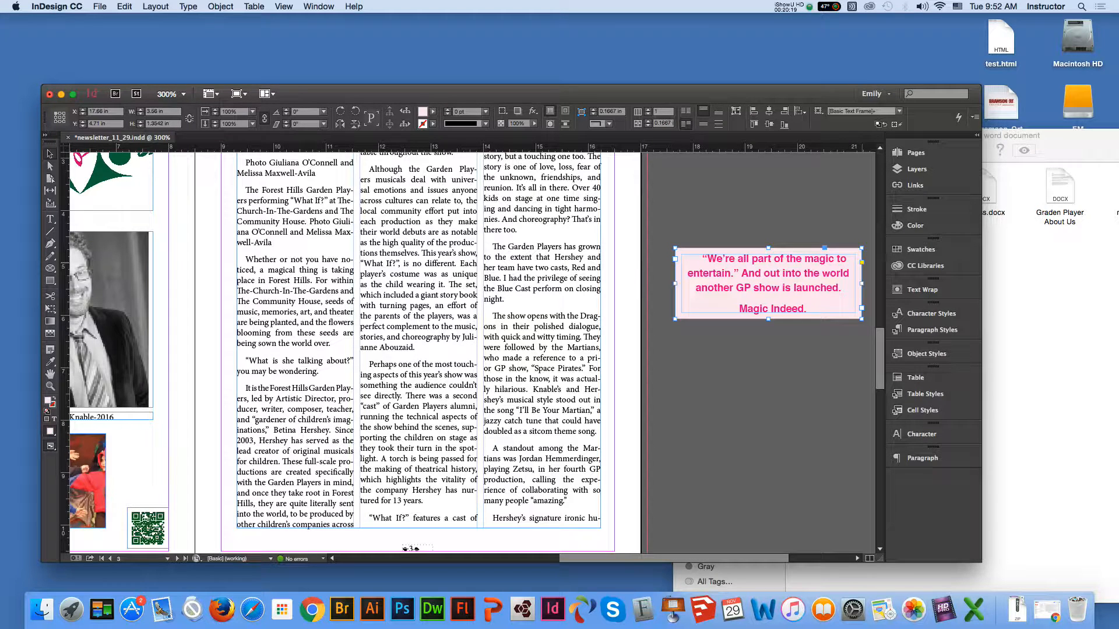
click(861, 262)
drag(862, 249, 852, 249)
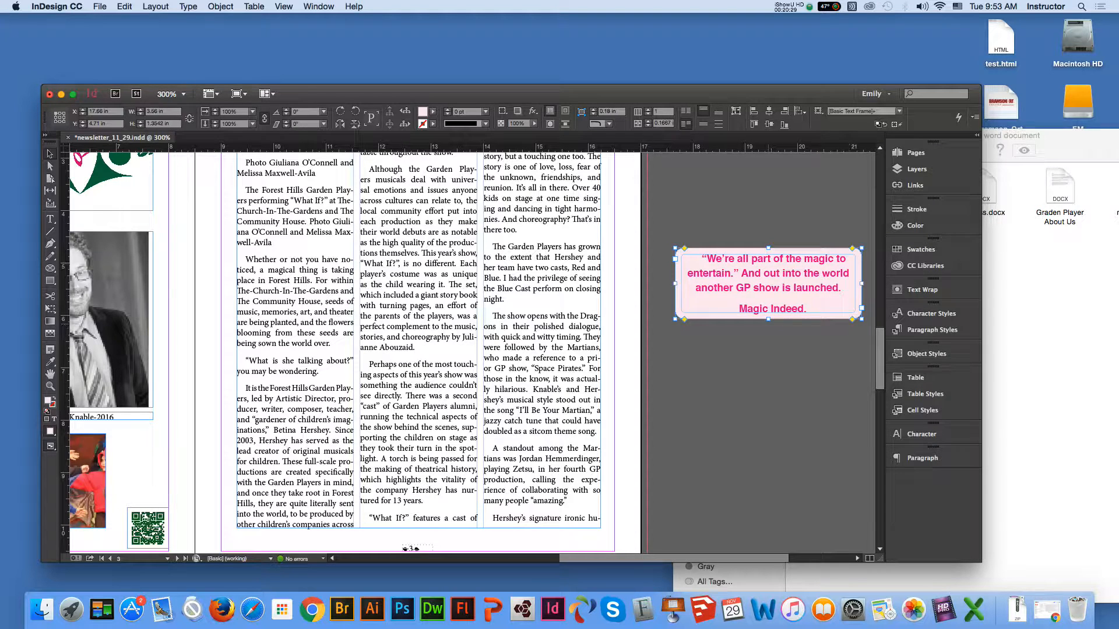
drag(768, 319, 684, 258)
double_click(805, 311)
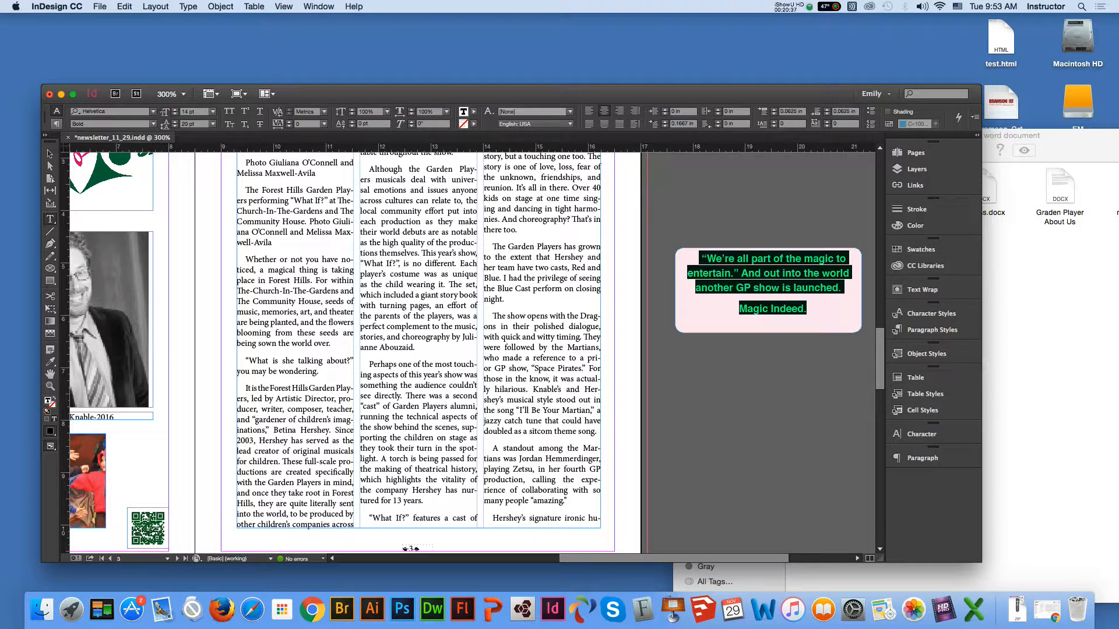
click(56, 124)
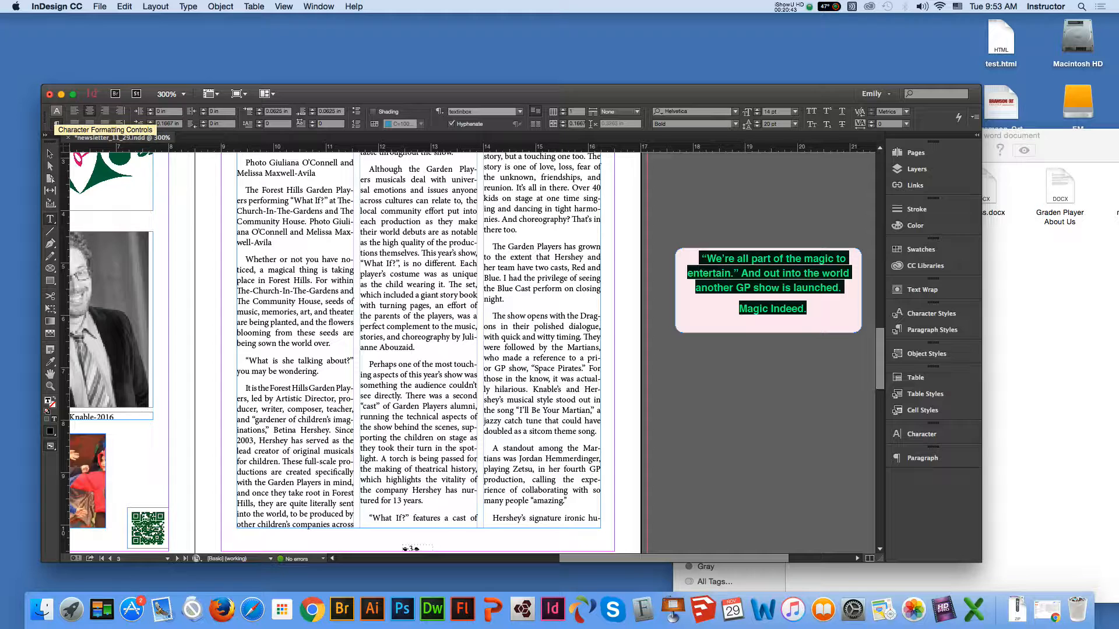
click(57, 110)
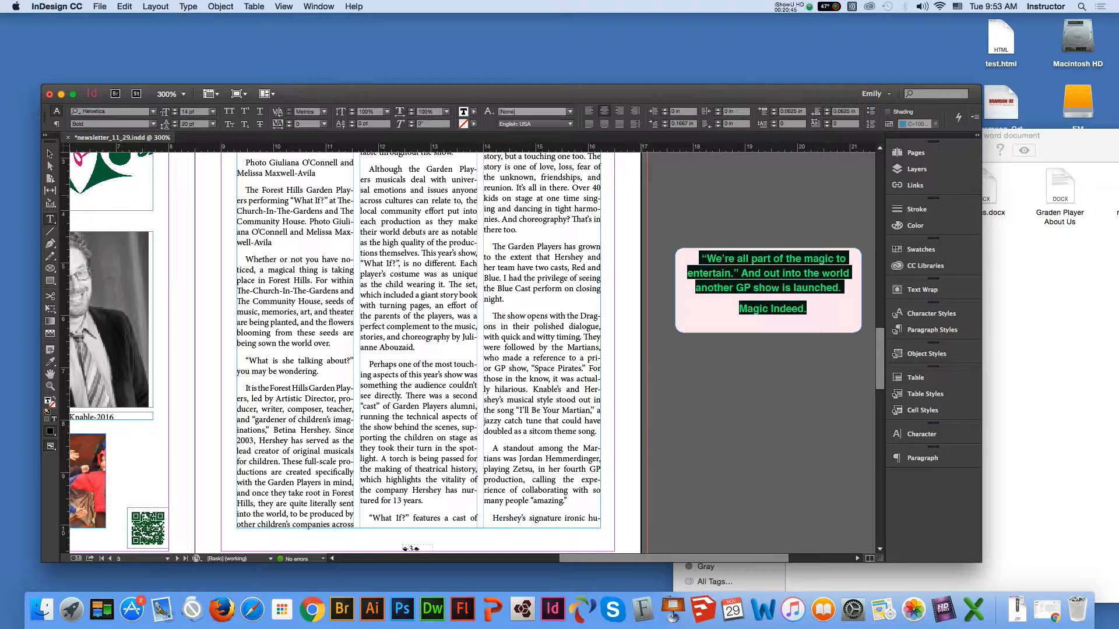
key(Escape)
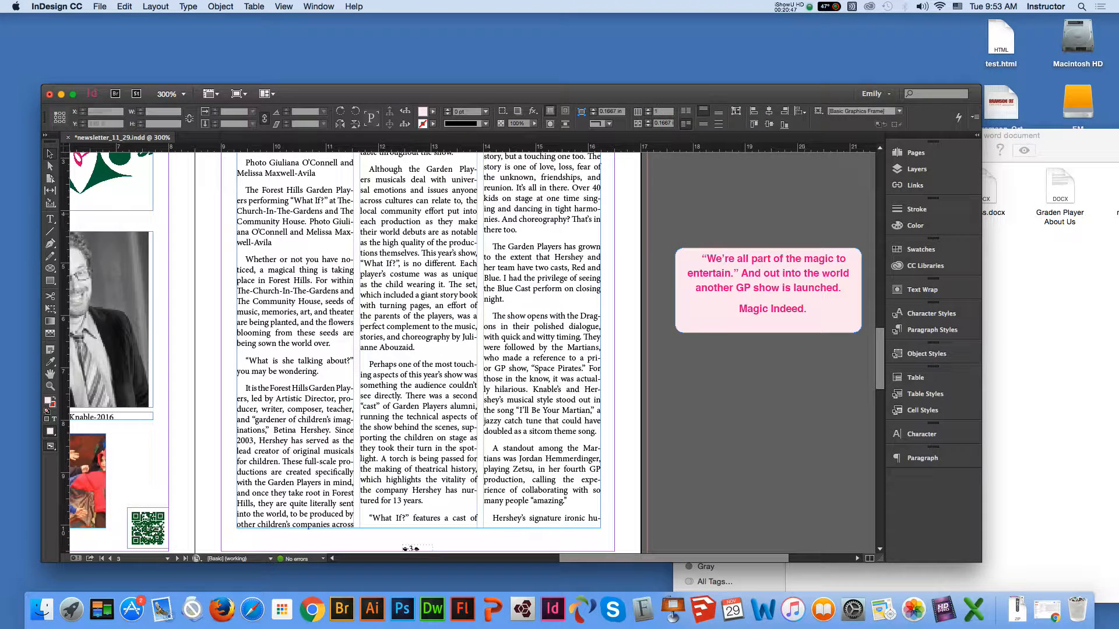
Move the quote box over the article's middle column and change its fill to dark green C=75 M=5 Y=100 K=54.
click(814, 279)
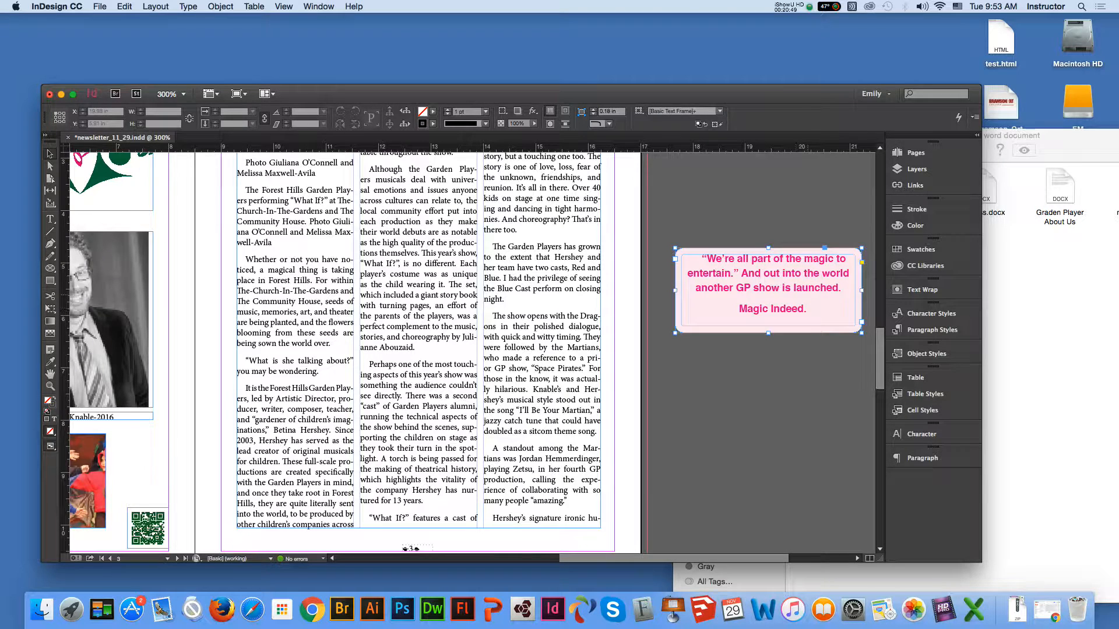
drag(814, 279, 458, 257)
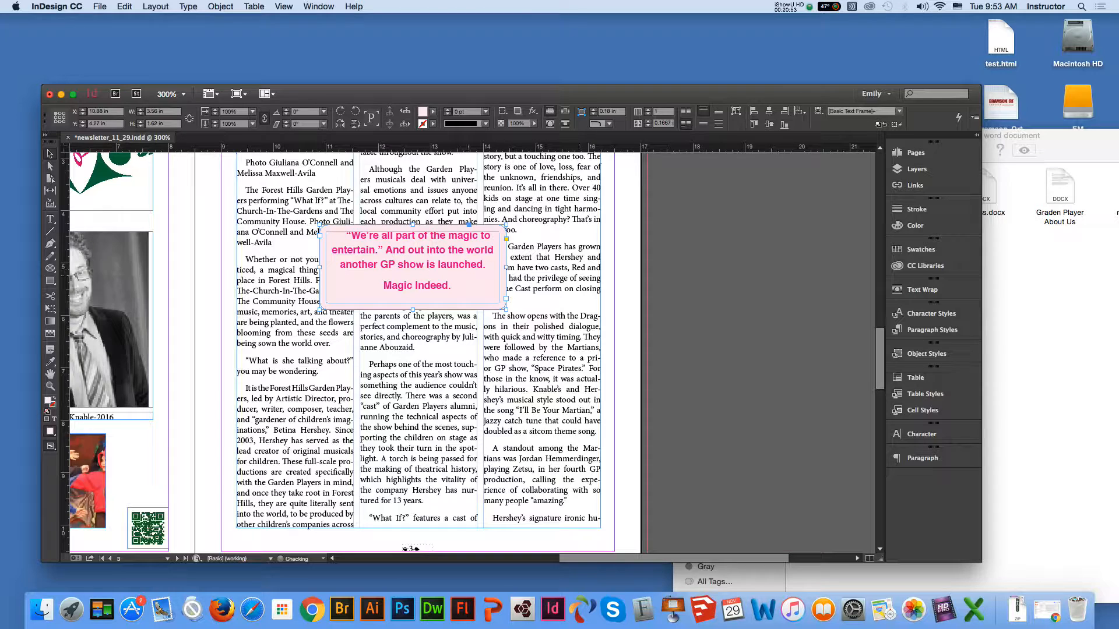
click(432, 111)
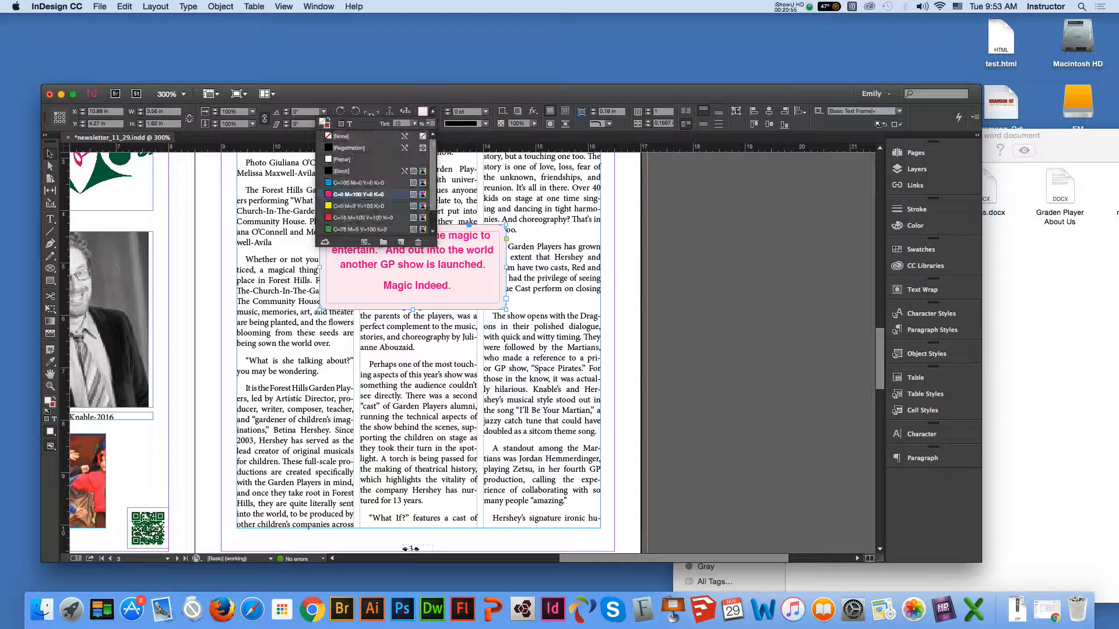
click(361, 229)
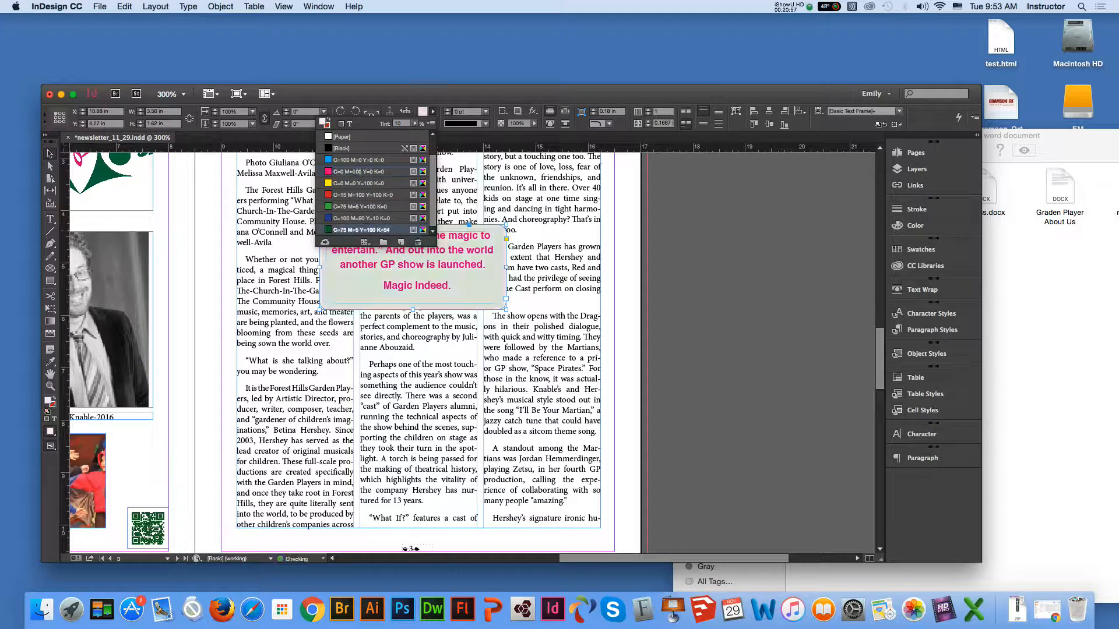
key(super+shift+a)
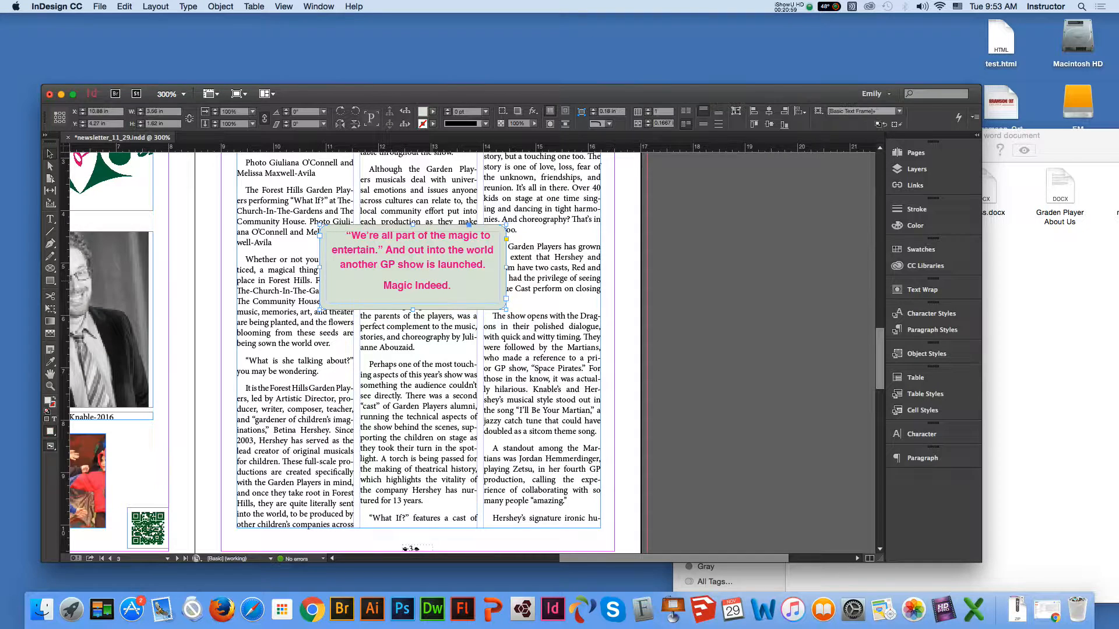
key(t)
drag(452, 286, 332, 235)
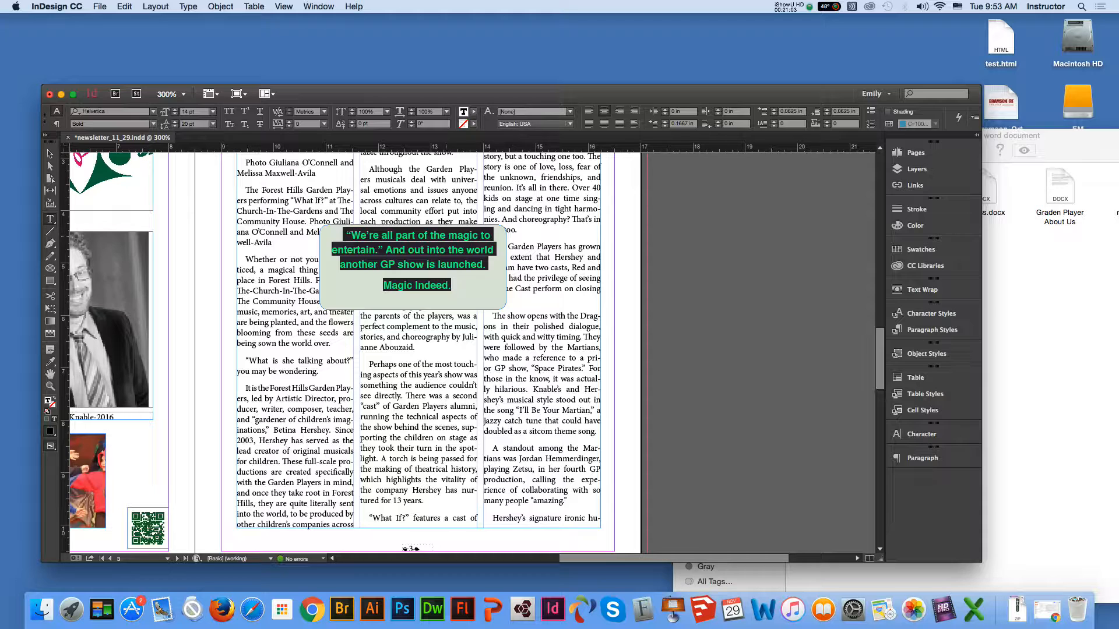
click(474, 111)
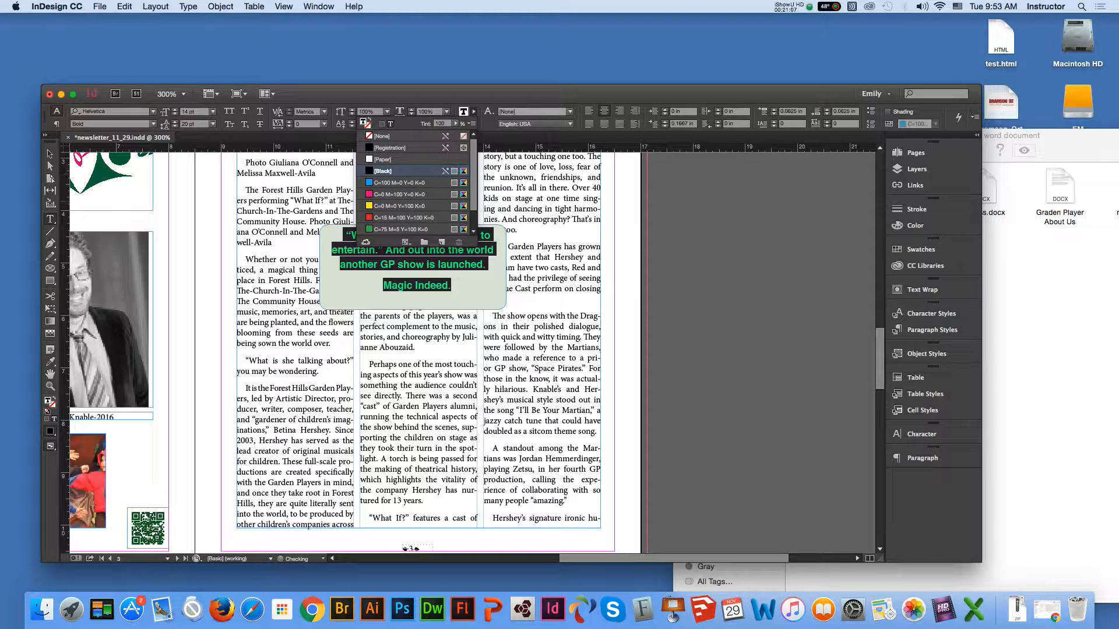
key(Escape)
key(Escape)
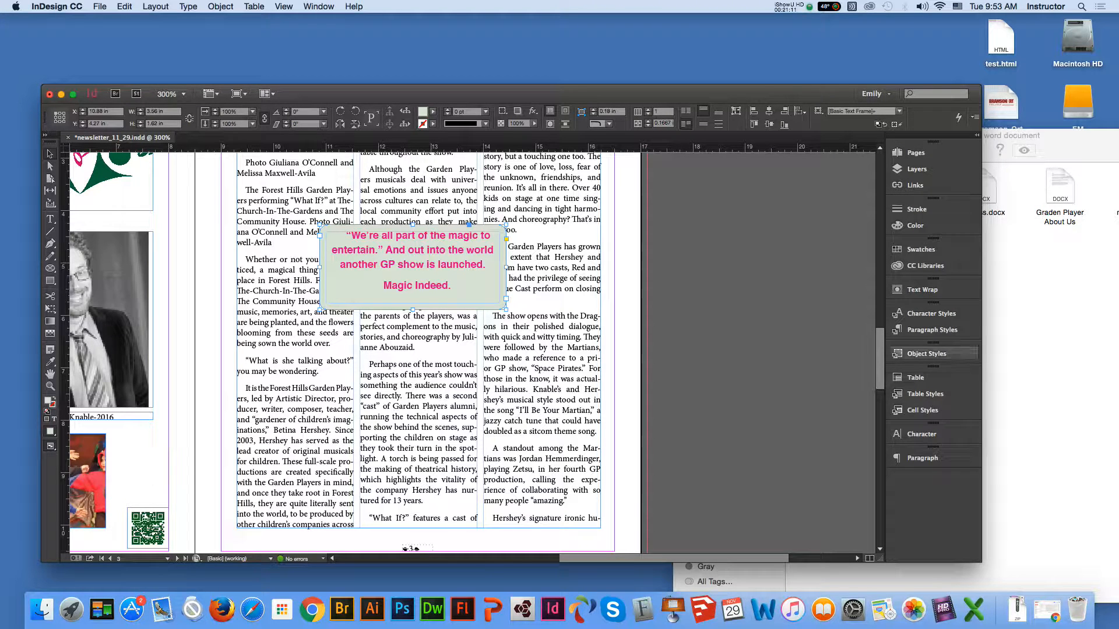
Edit the textinbox paragraph style to use the blue character color C=100 M=90 Y=10 K=0.
click(931, 329)
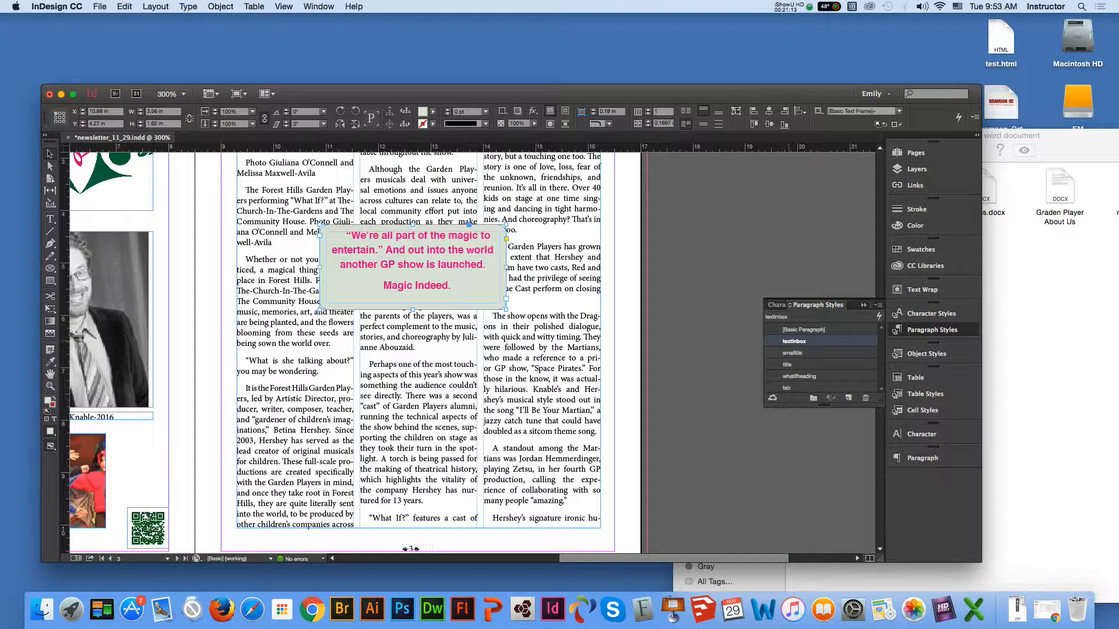
double_click(794, 341)
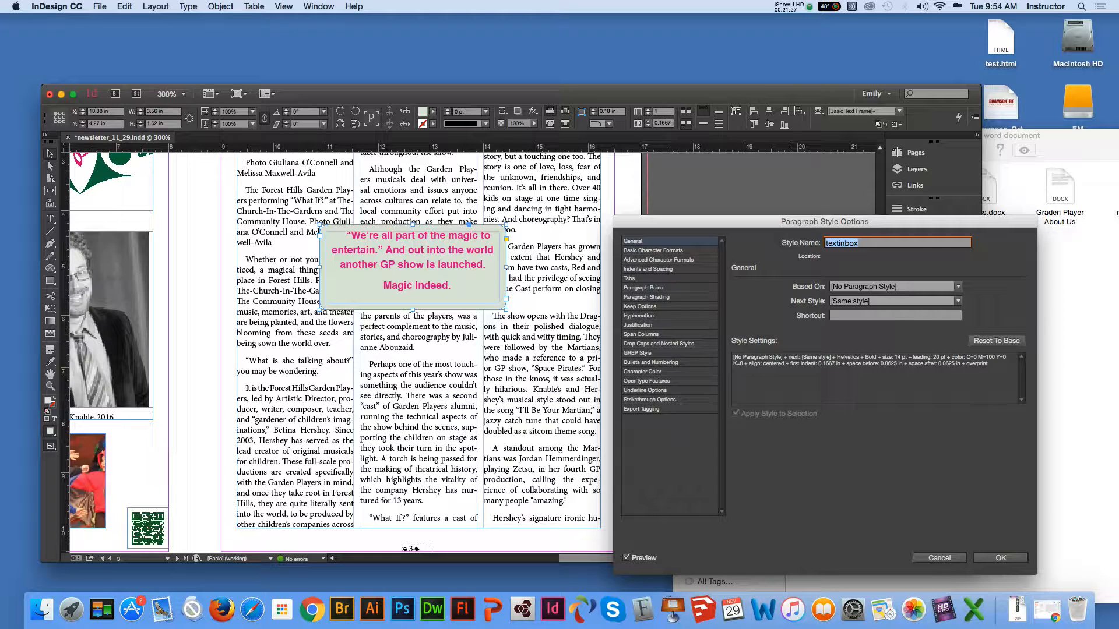
click(642, 371)
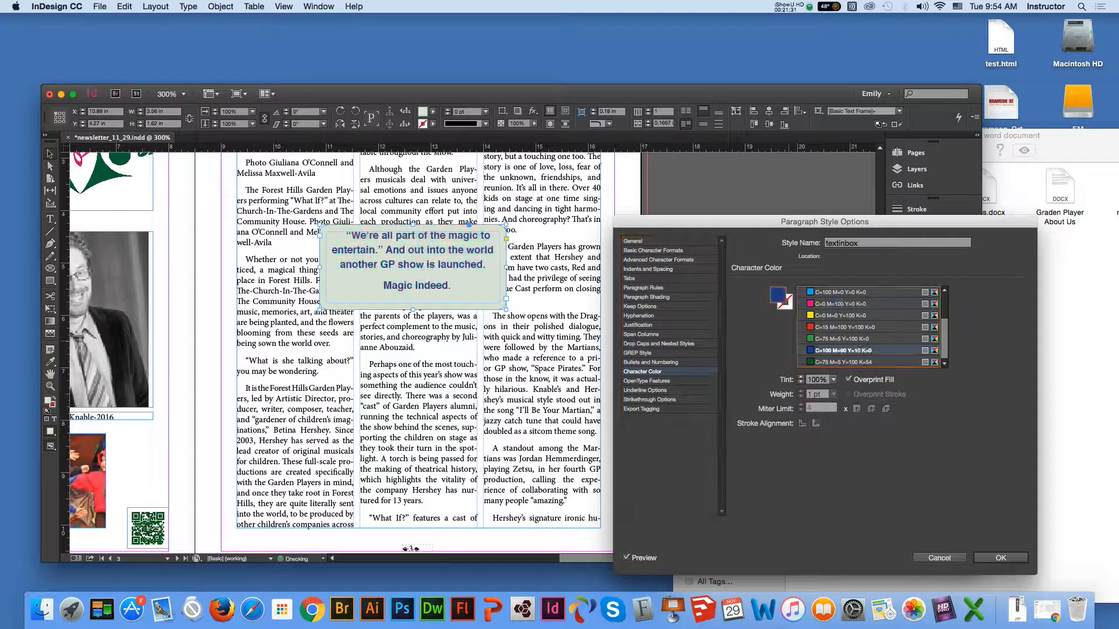
click(839, 351)
key(Return)
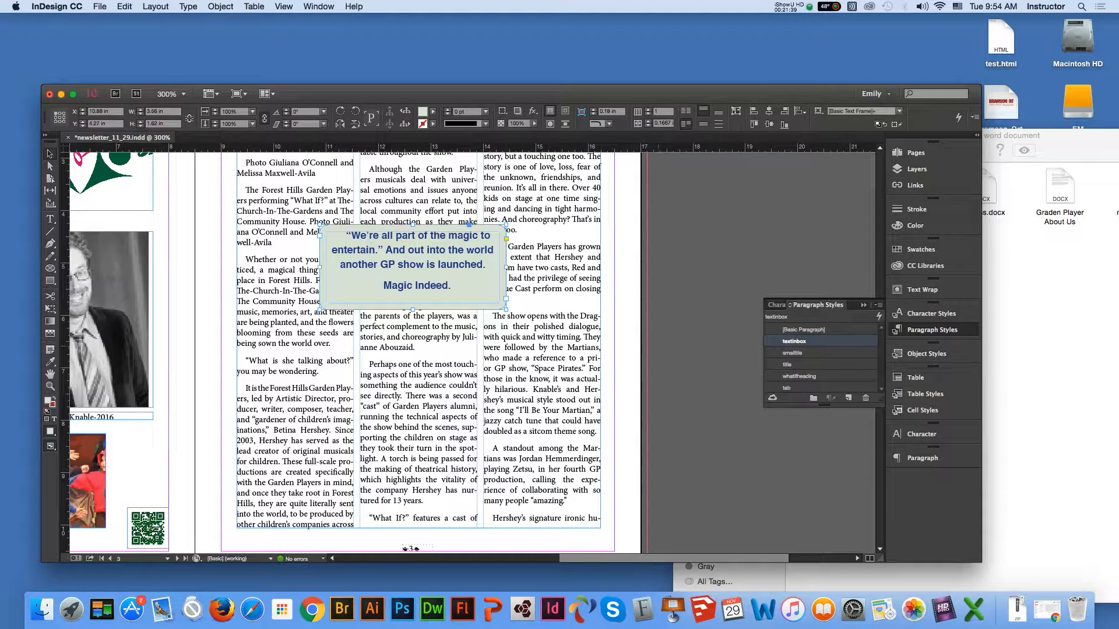
Reposition the quote box over the article's middle column at about X 10.97 in, Y 4.69 in.
click(546, 284)
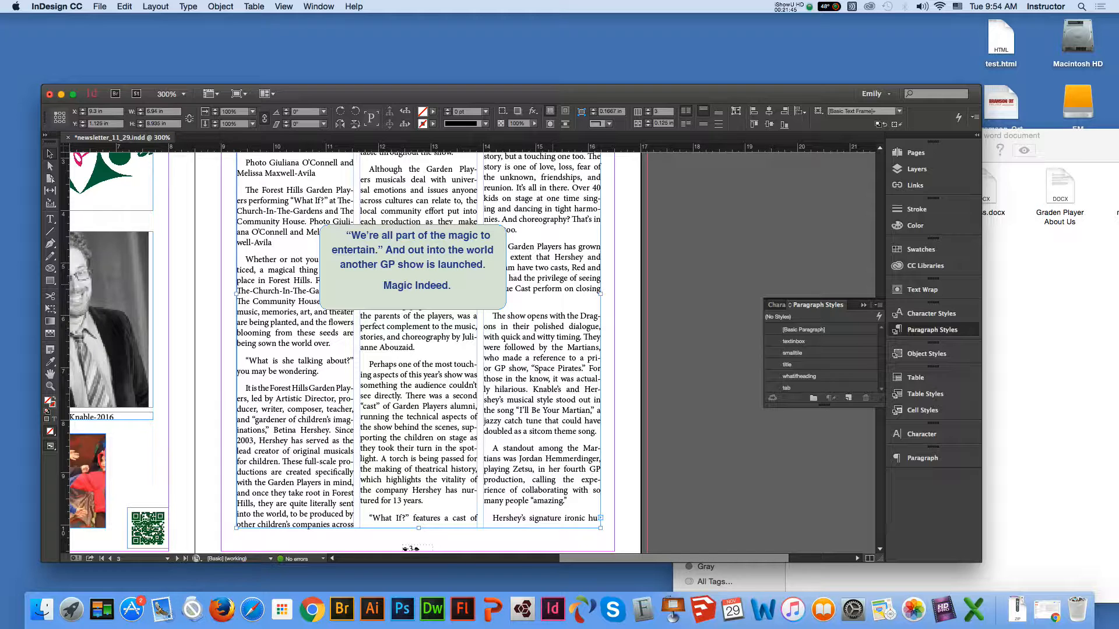
key(super+0)
click(658, 363)
click(482, 324)
drag(481, 324, 482, 337)
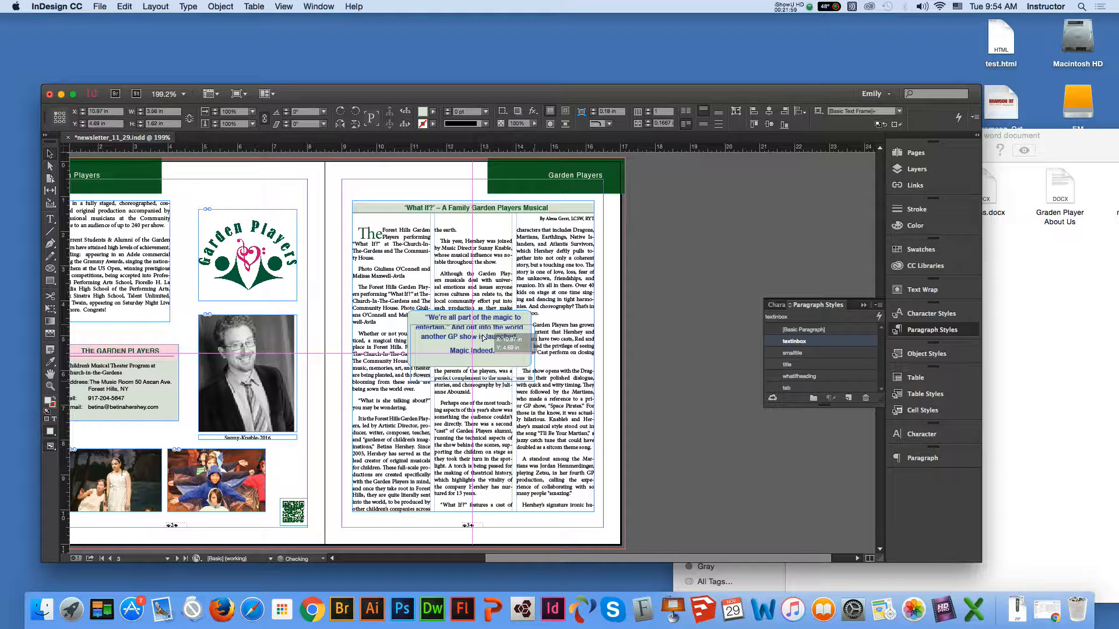
drag(483, 337, 484, 338)
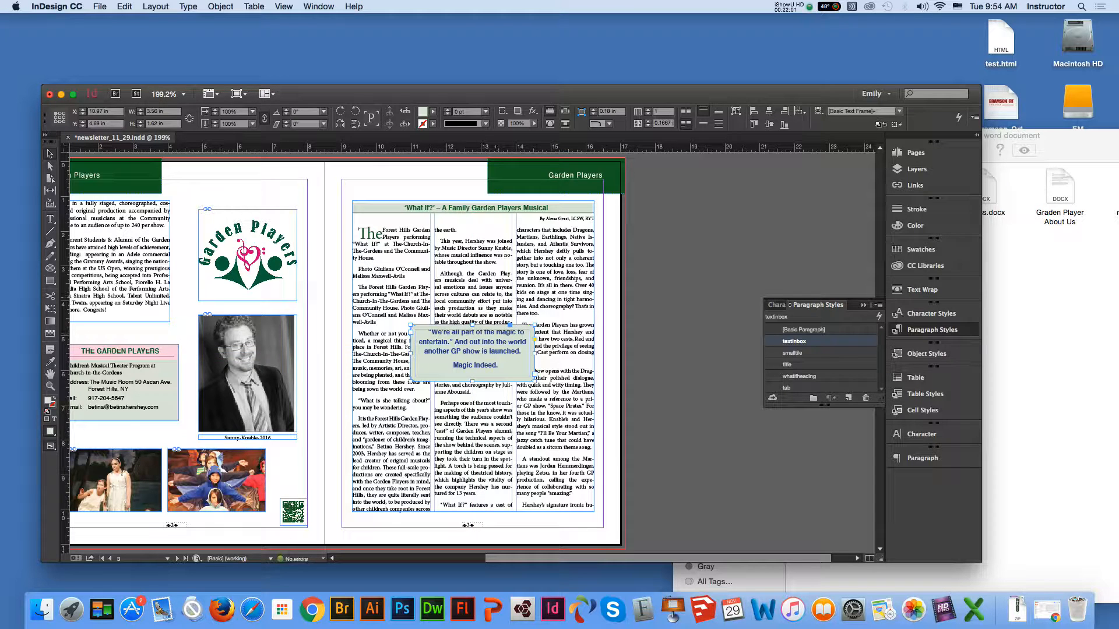
Select the article frame together with the quote box and apply a text wrap around the object shape, comparing bounding-box and jump-object wraps.
shift+click(495, 297)
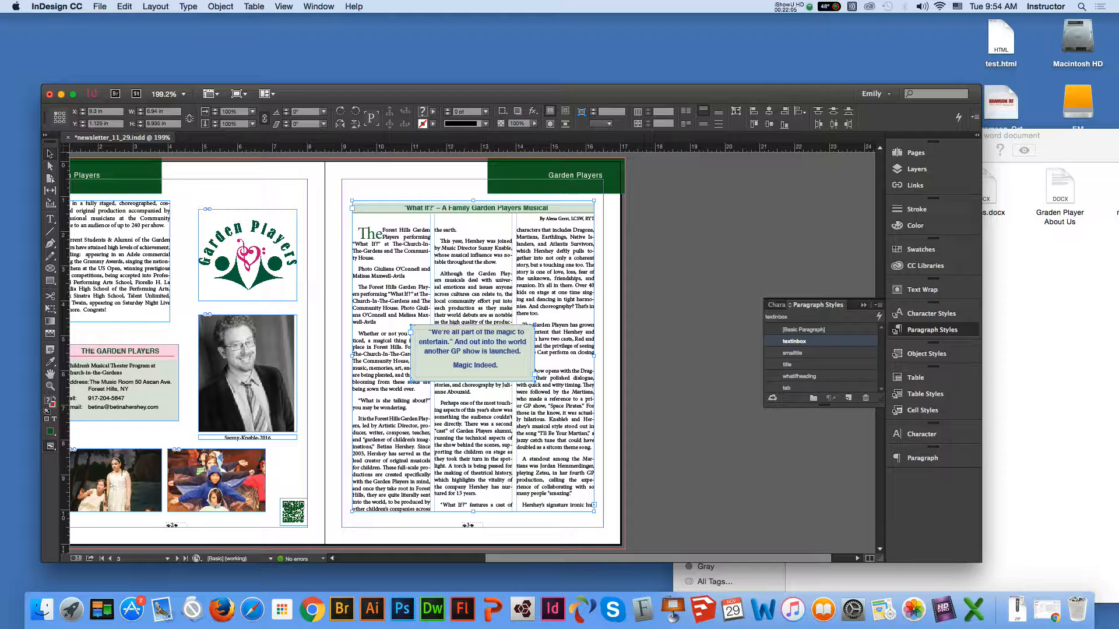
click(922, 289)
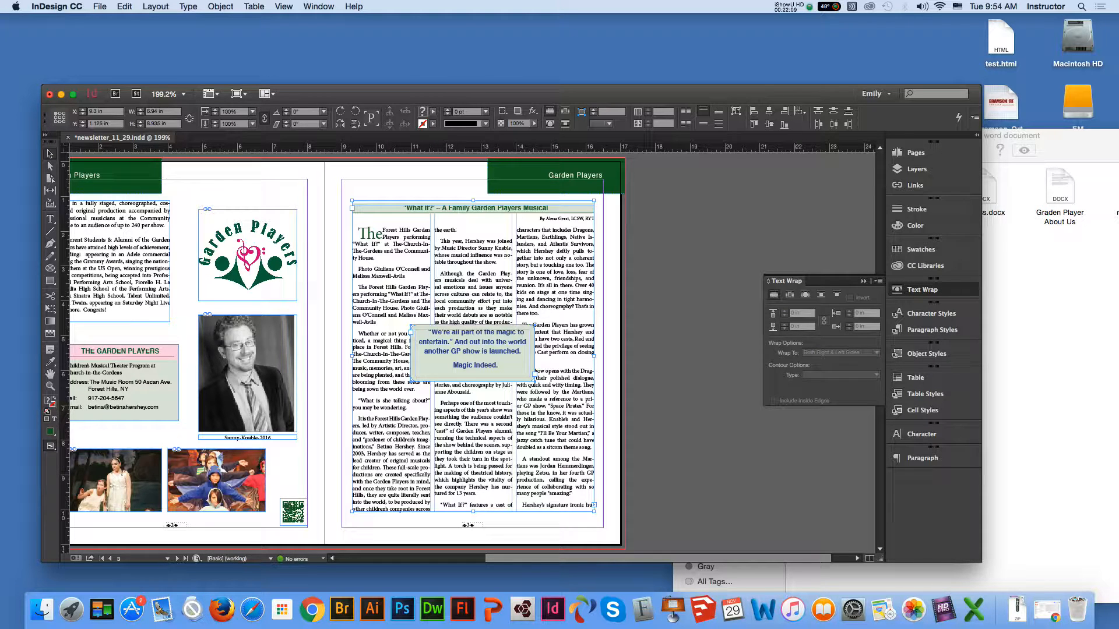
click(790, 295)
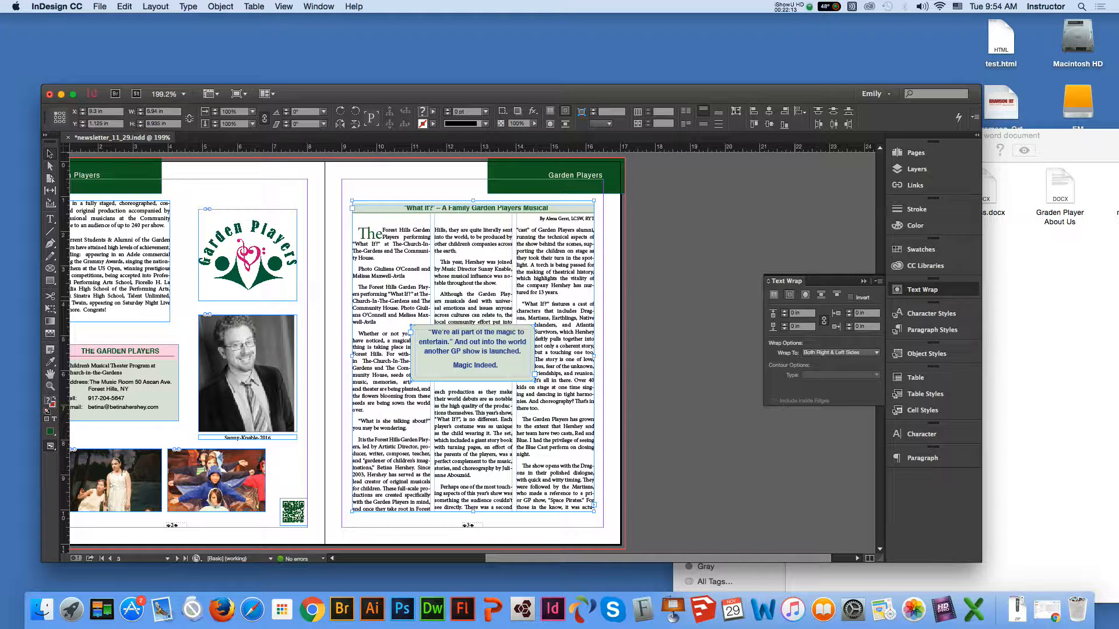
click(805, 295)
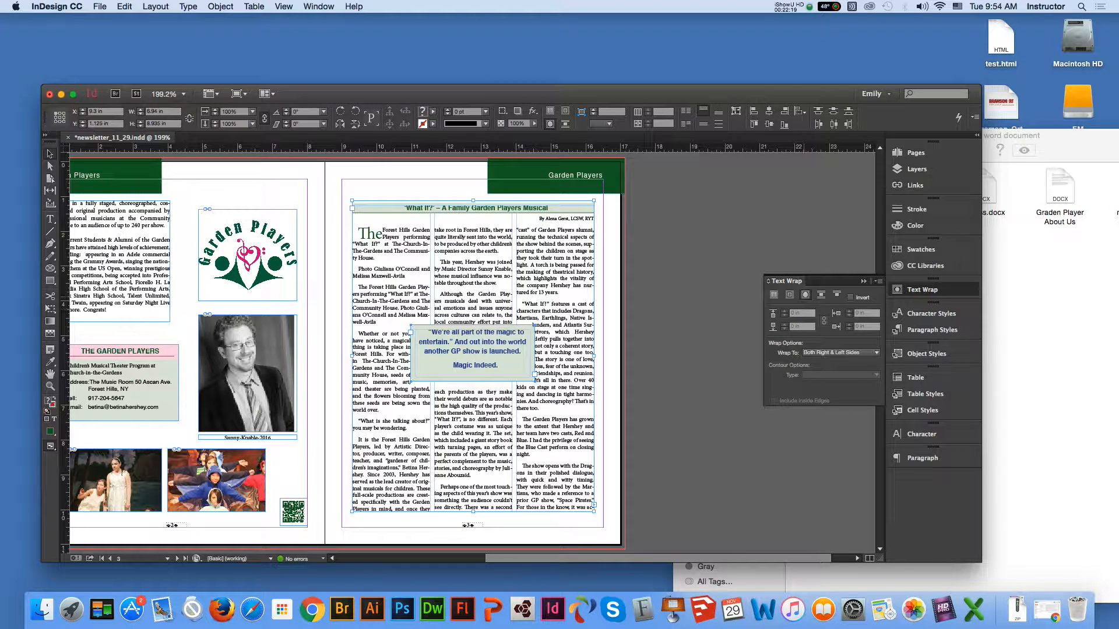
click(820, 295)
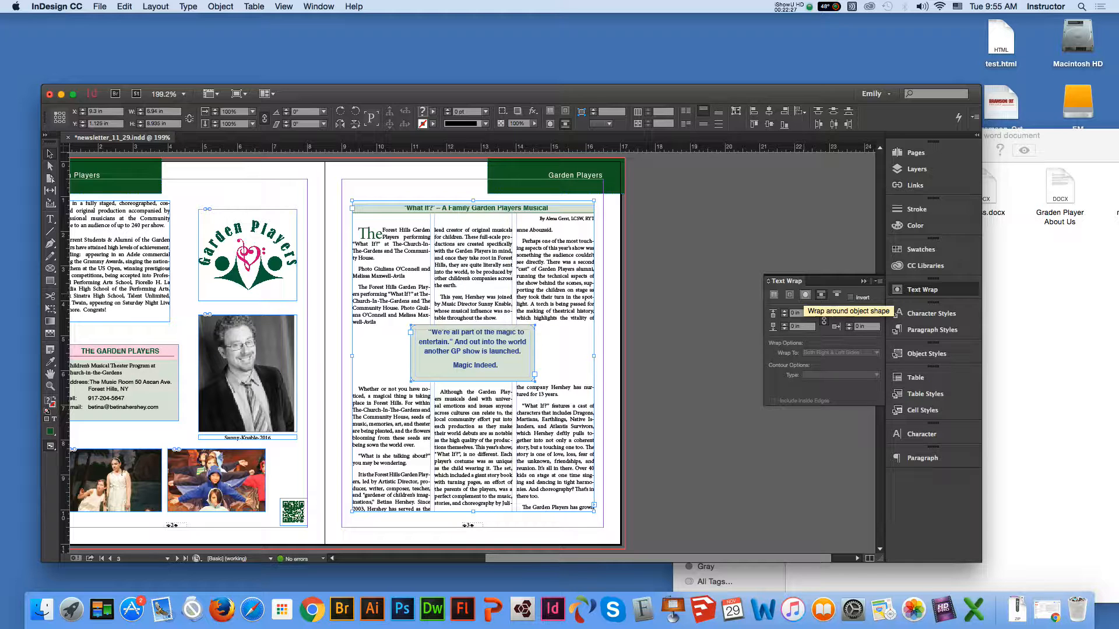
click(805, 295)
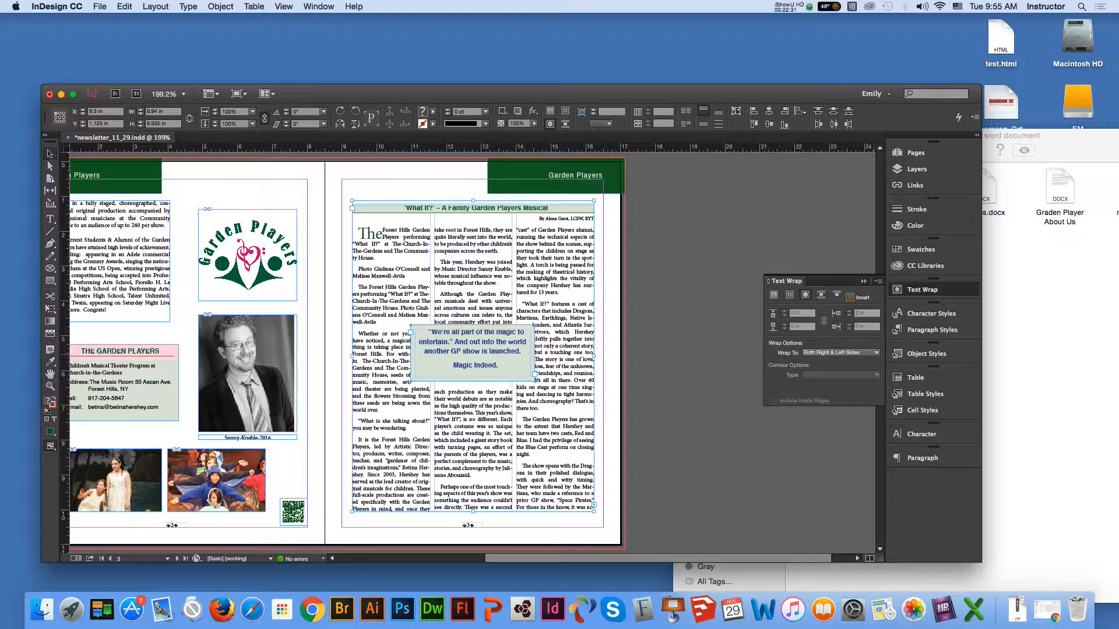
Try wrapping to Largest Area and Side Towards Spine, and restore the wrap to Both Right & Left Sides.
click(816, 353)
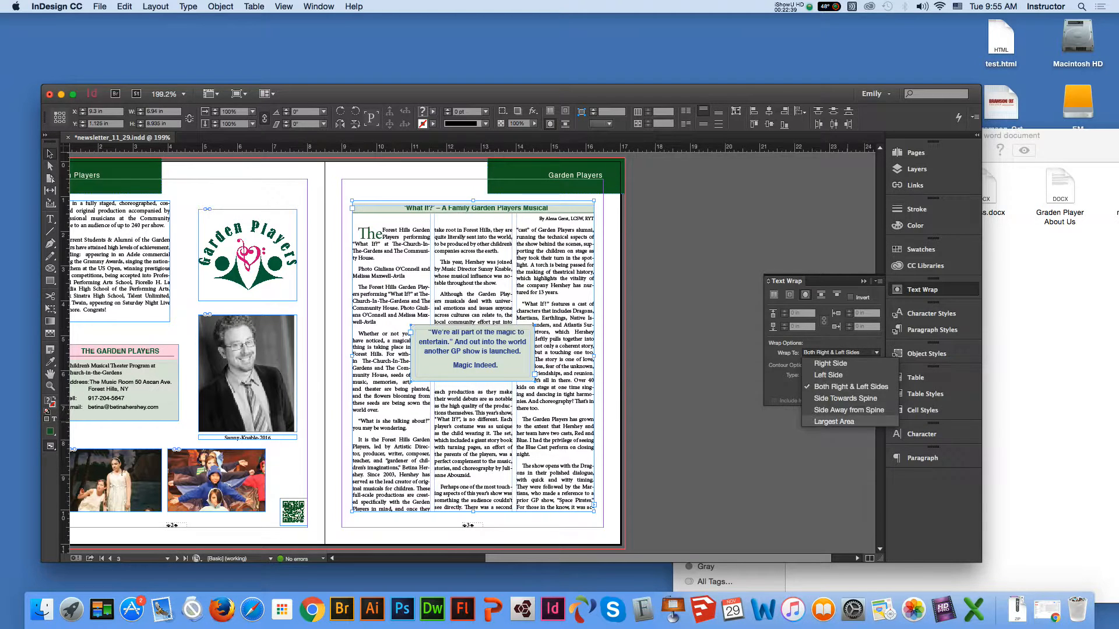
click(834, 421)
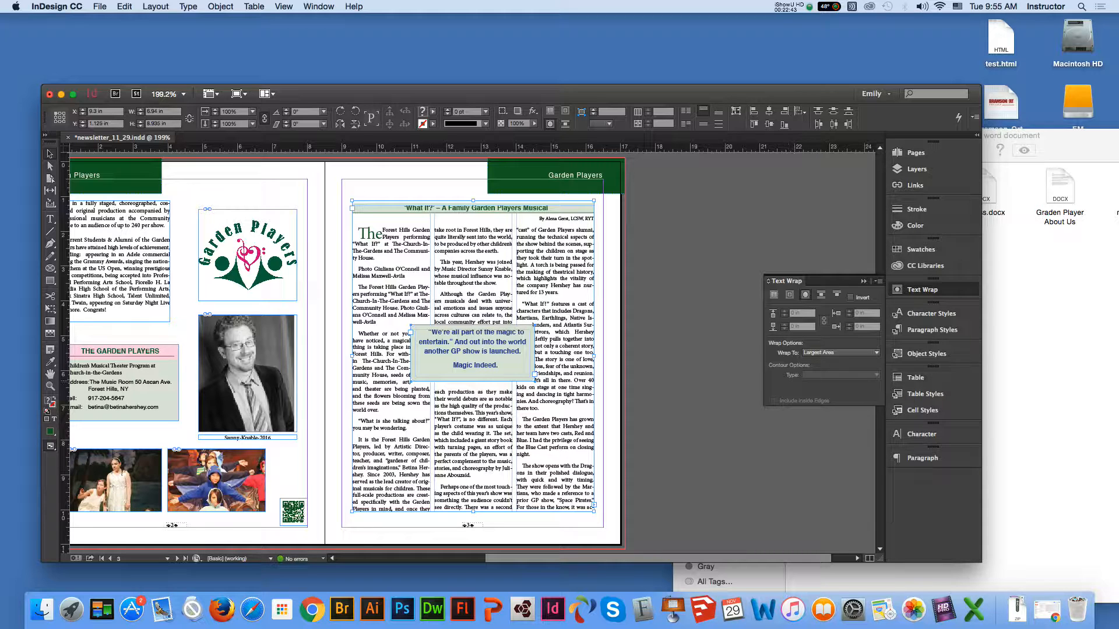
click(842, 352)
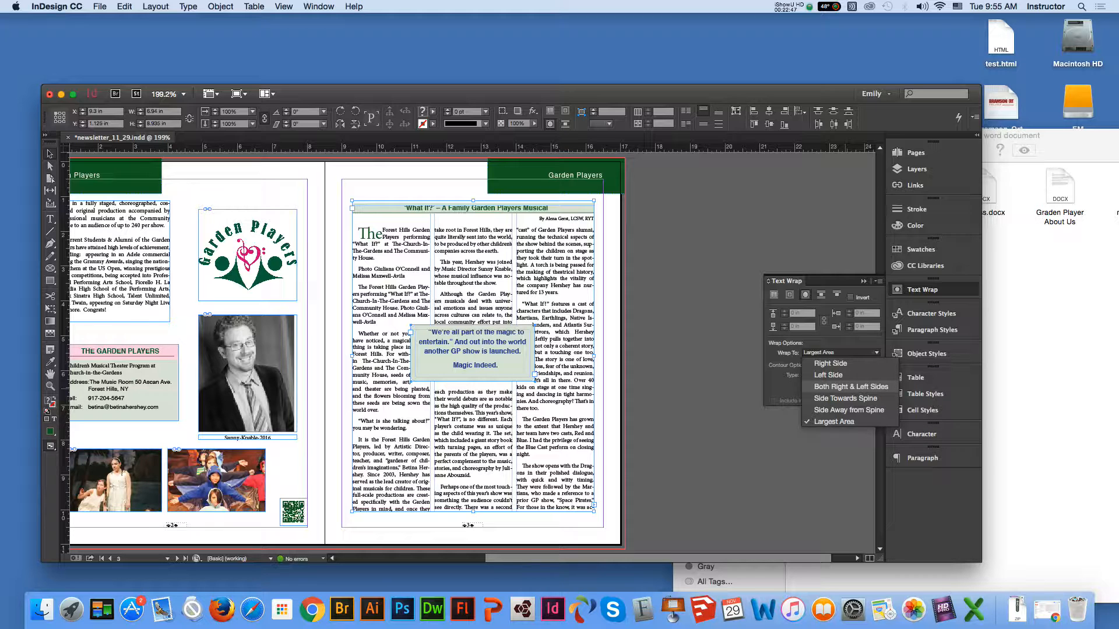
click(845, 398)
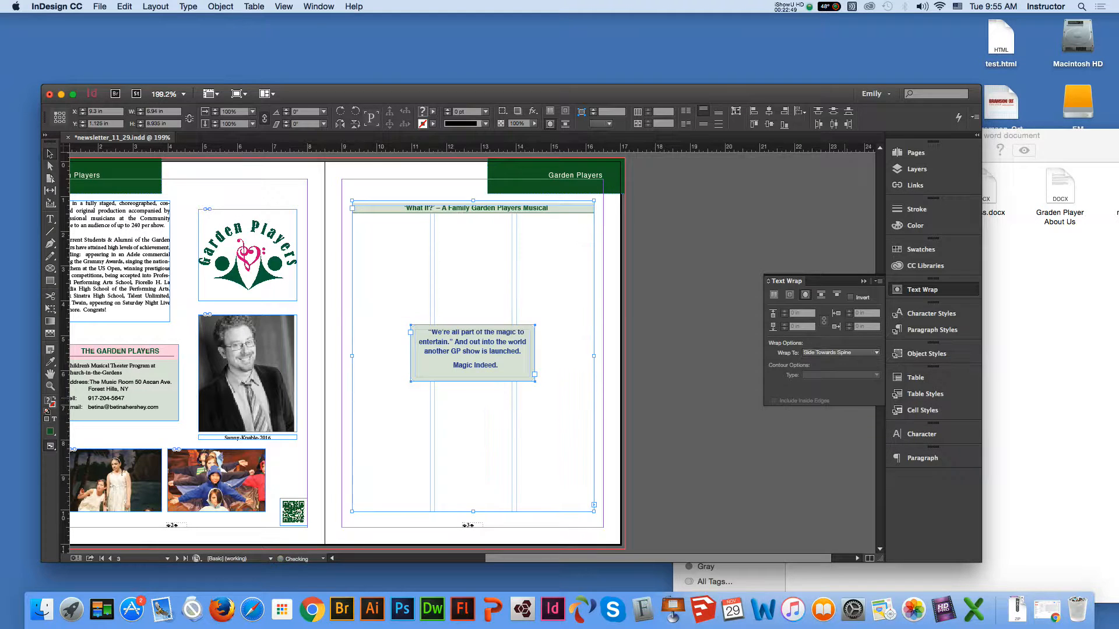
click(840, 352)
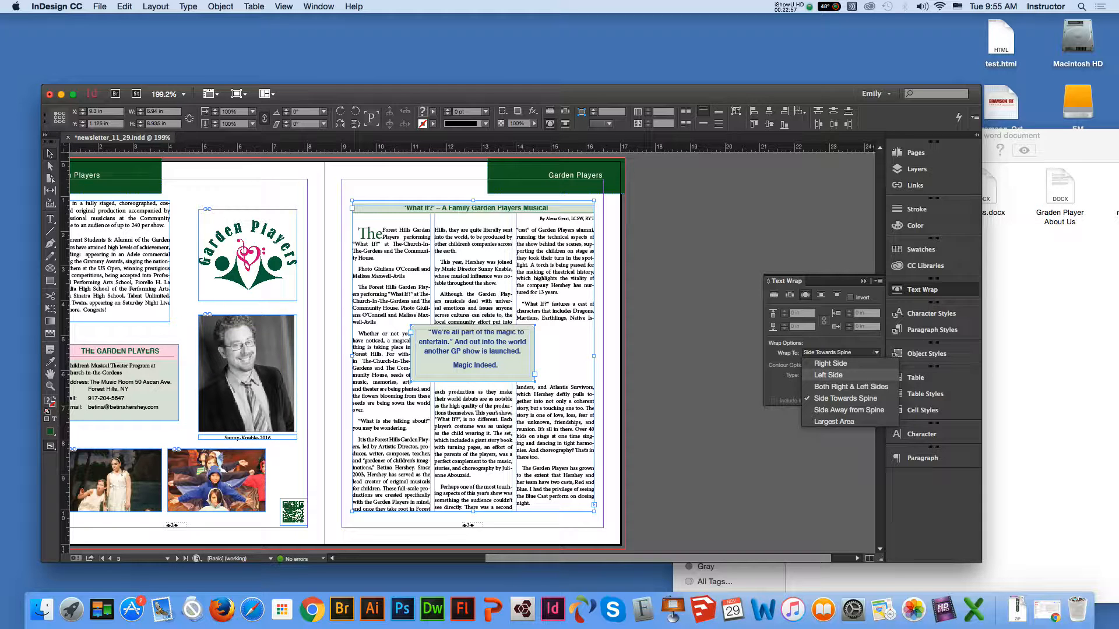
click(851, 386)
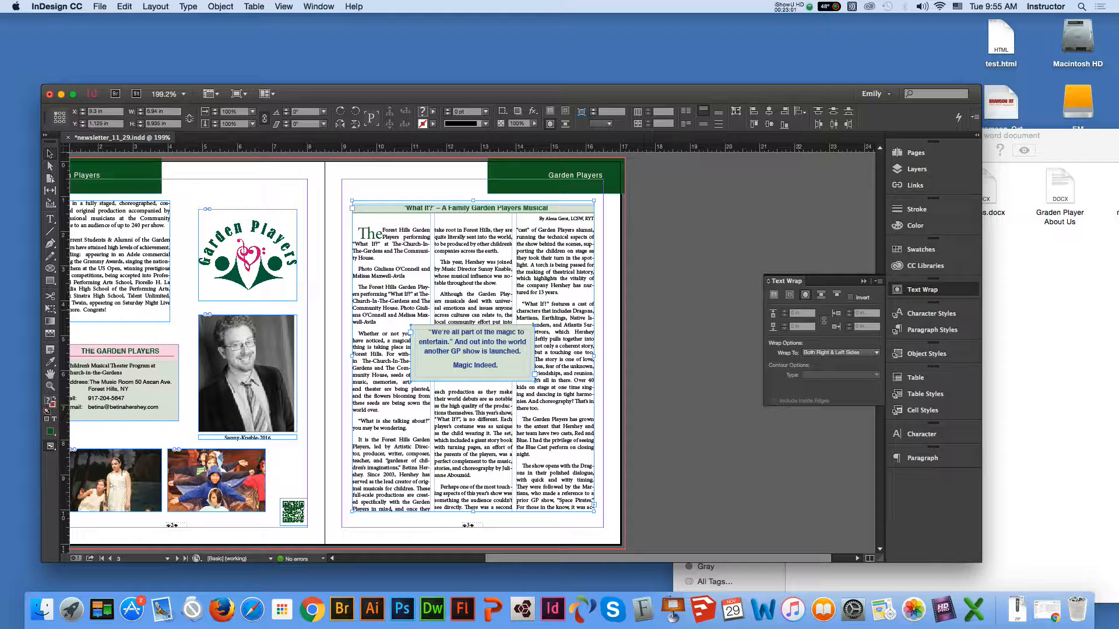
Move the quote box alone slightly down to about Y 4.78 in and turn off its inverted text wrap.
click(730, 311)
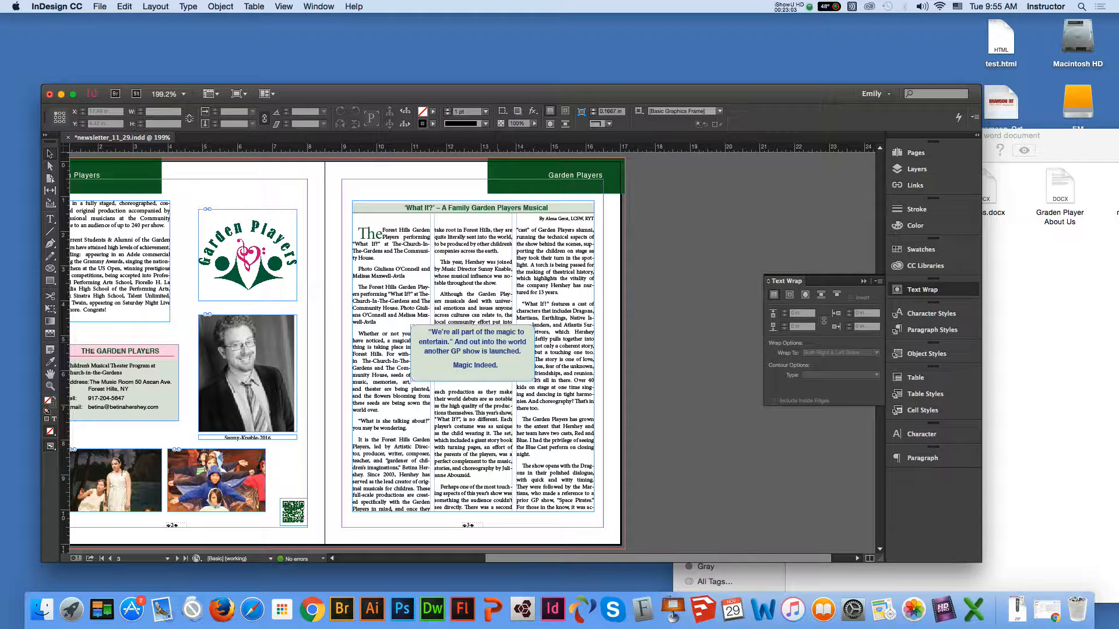
click(496, 340)
drag(496, 339, 496, 343)
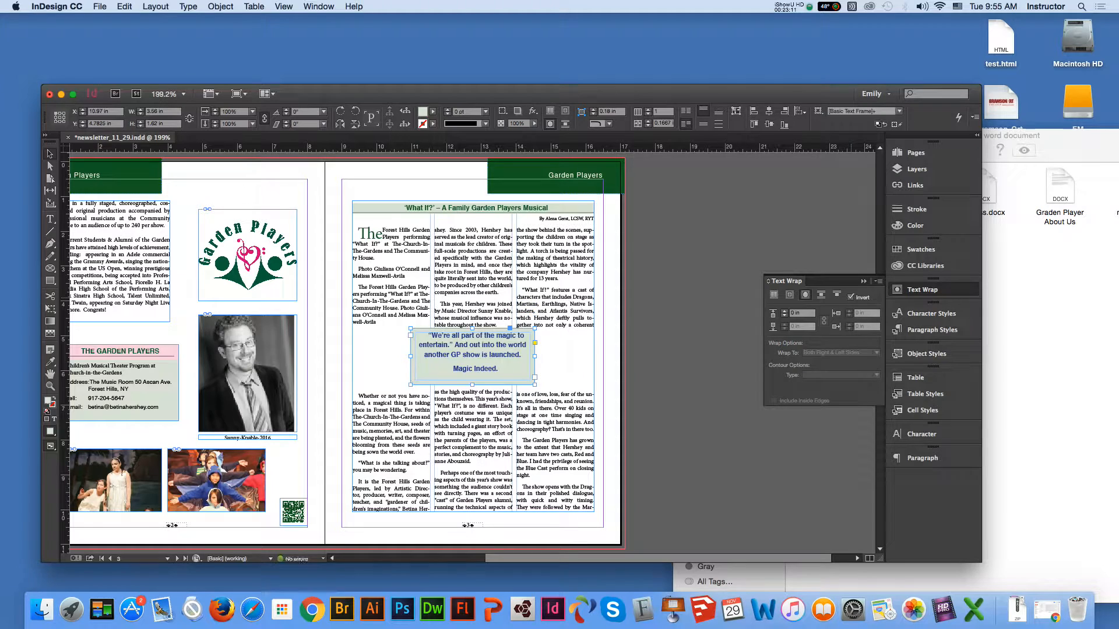
click(851, 297)
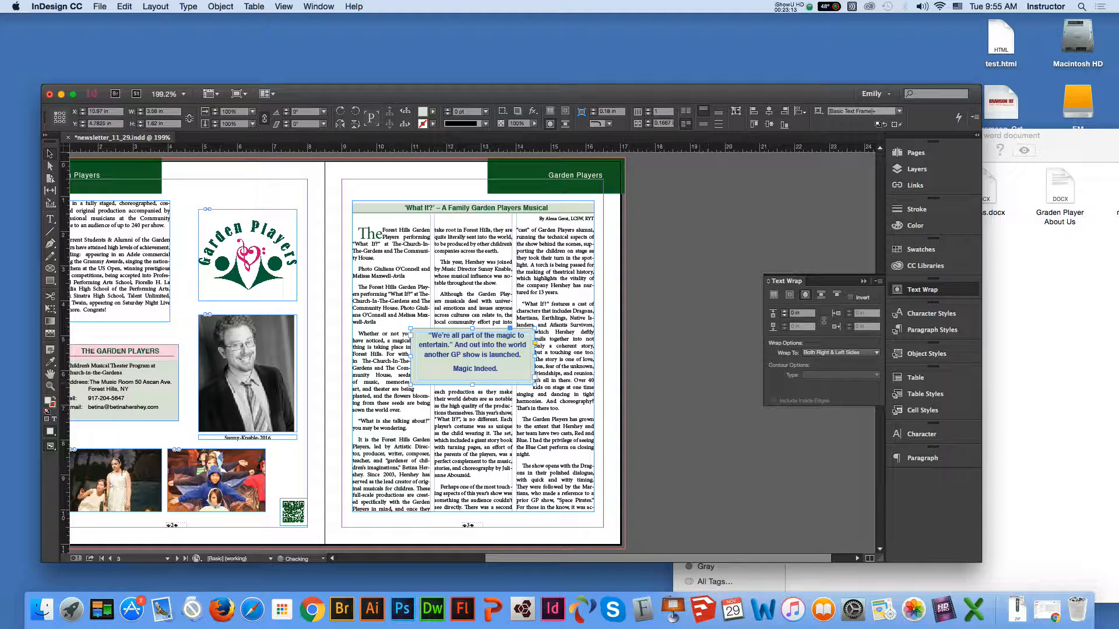
Set the quote box's text wrap offset to 0.0825 in on all sides and deselect it.
drag(790, 313, 800, 313)
text(0.0625)
key(Return)
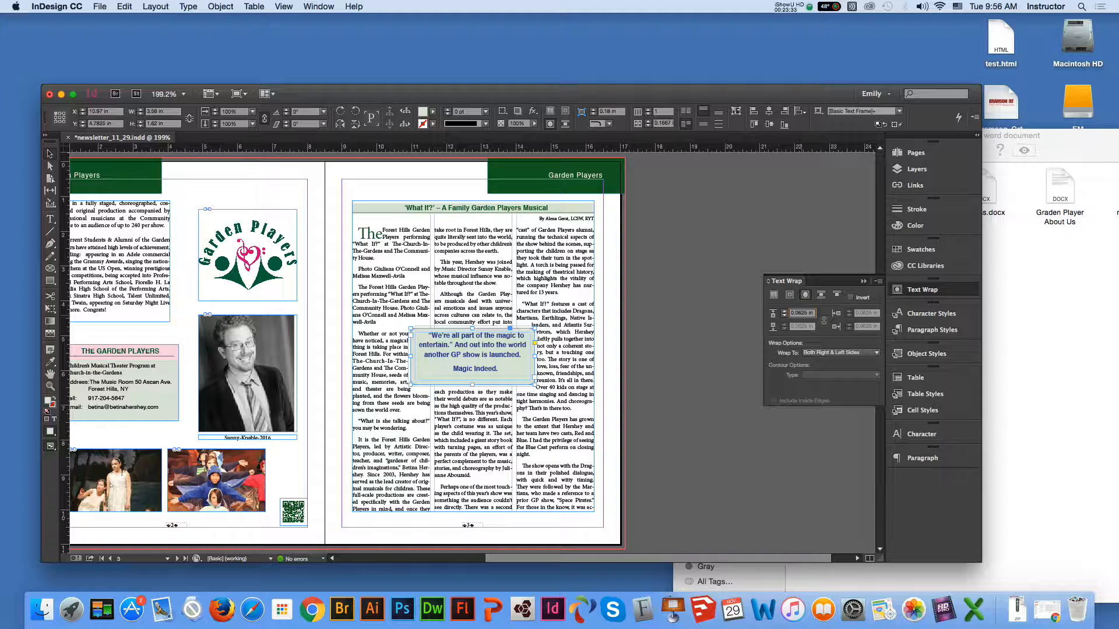
text(8)
key(Return)
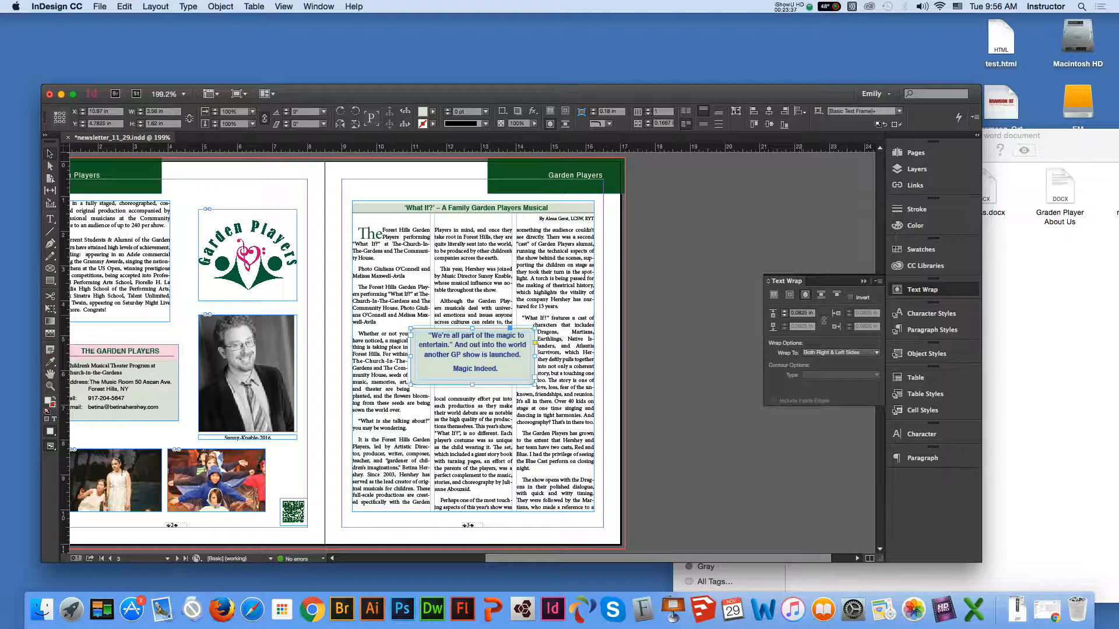
click(664, 398)
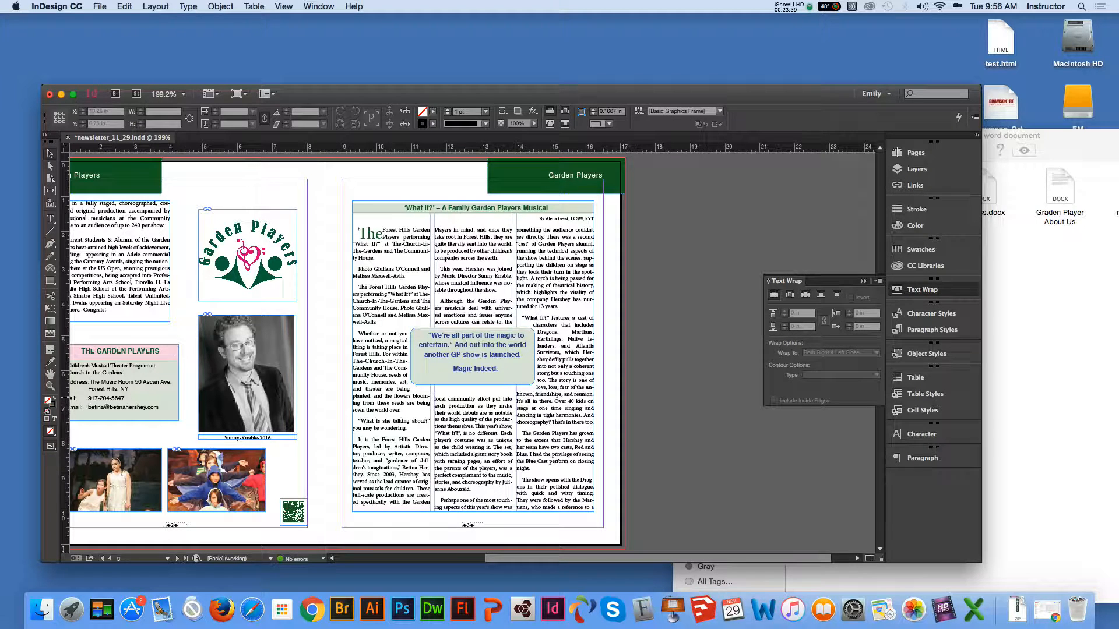
Set the quote box's text wrap to Largest Area and inspect the wrapped text up close.
click(50, 386)
click(471, 344)
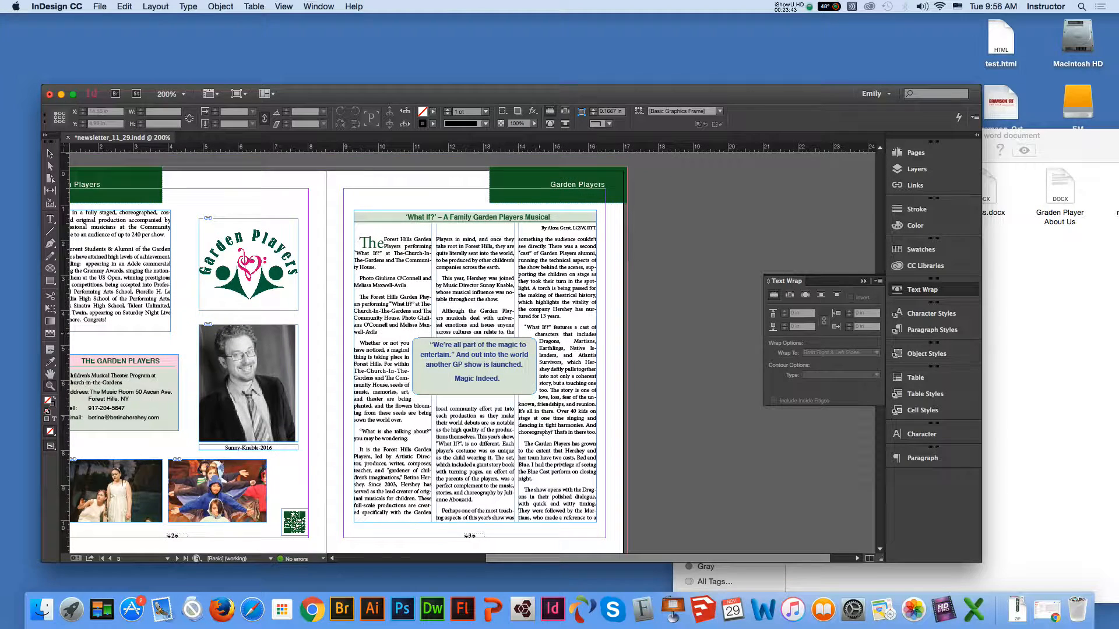
click(444, 334)
click(51, 154)
click(507, 408)
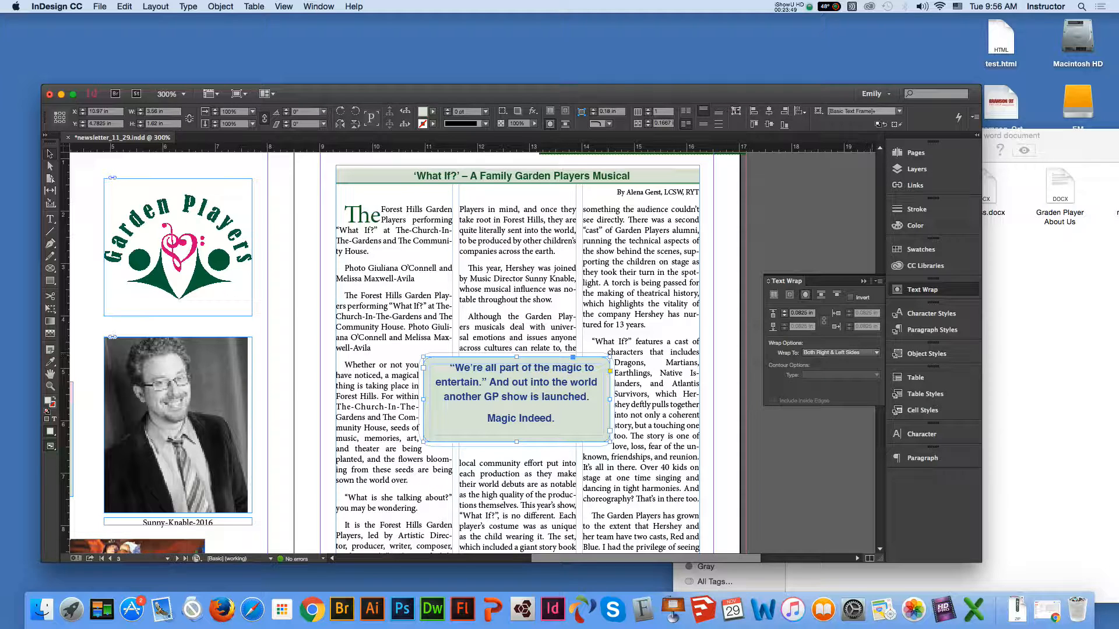
click(874, 353)
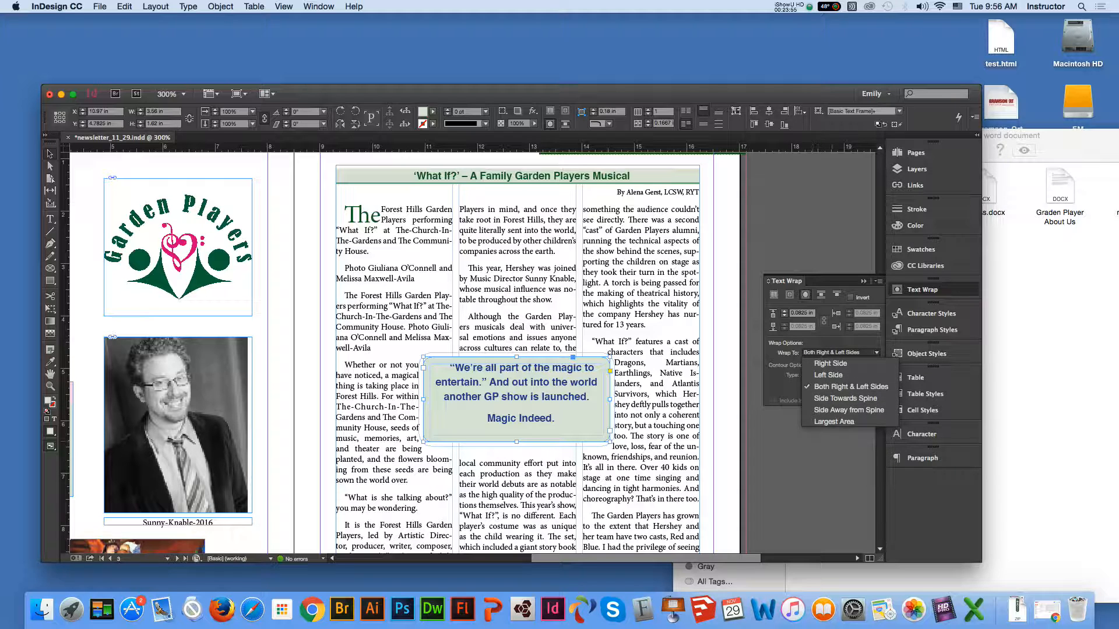
click(834, 422)
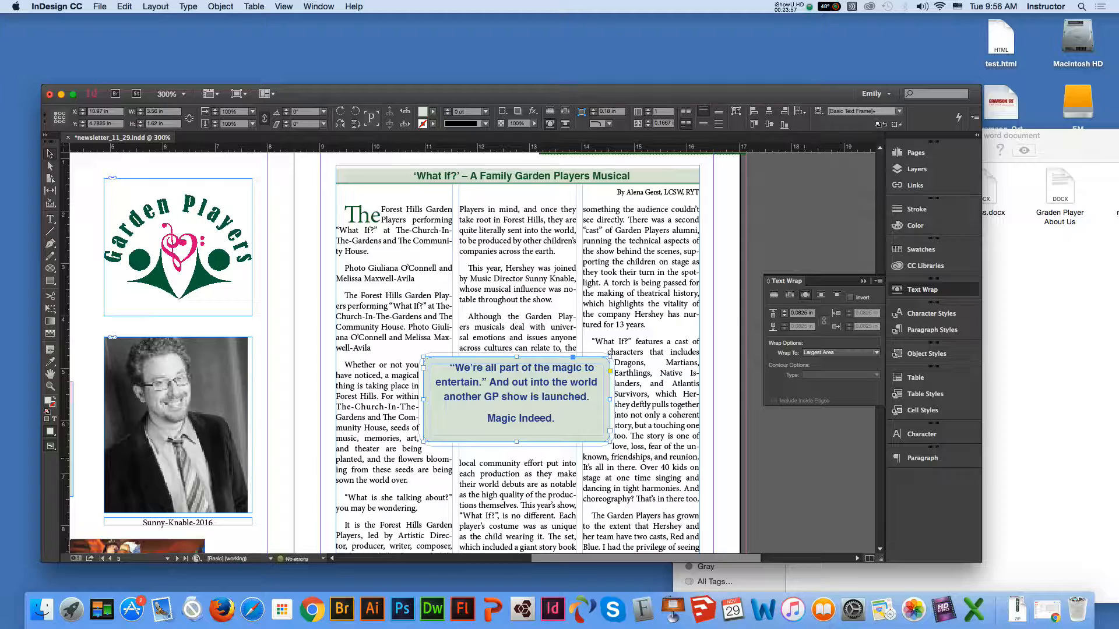
click(804, 459)
key(super+equal)
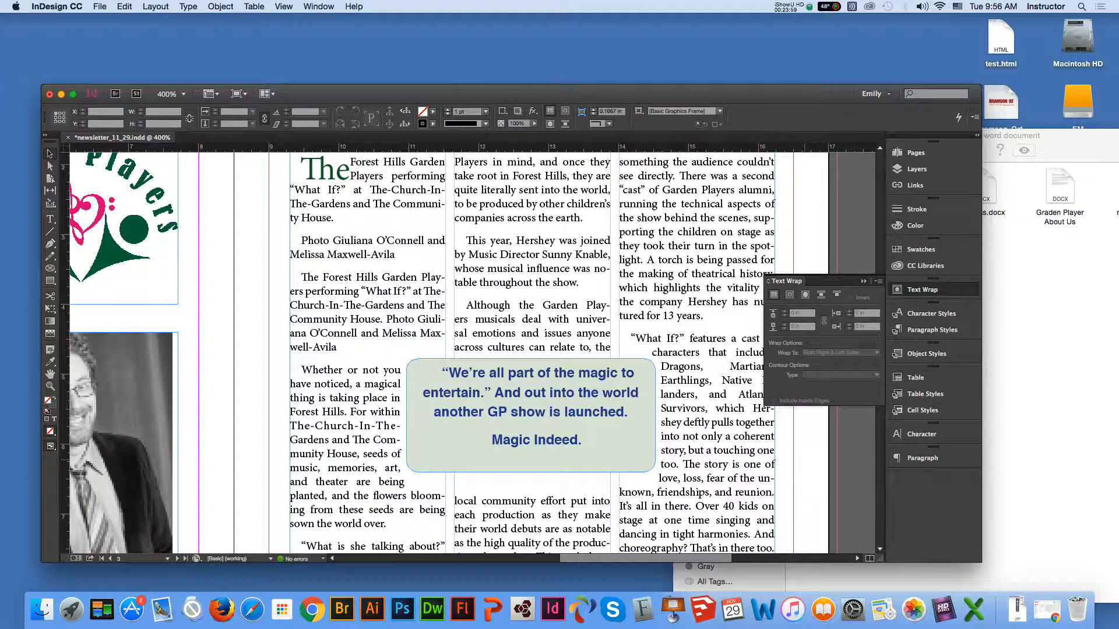
Save the newsletter document with the wrapped quote box.
key(super+minus)
key(super+minus)
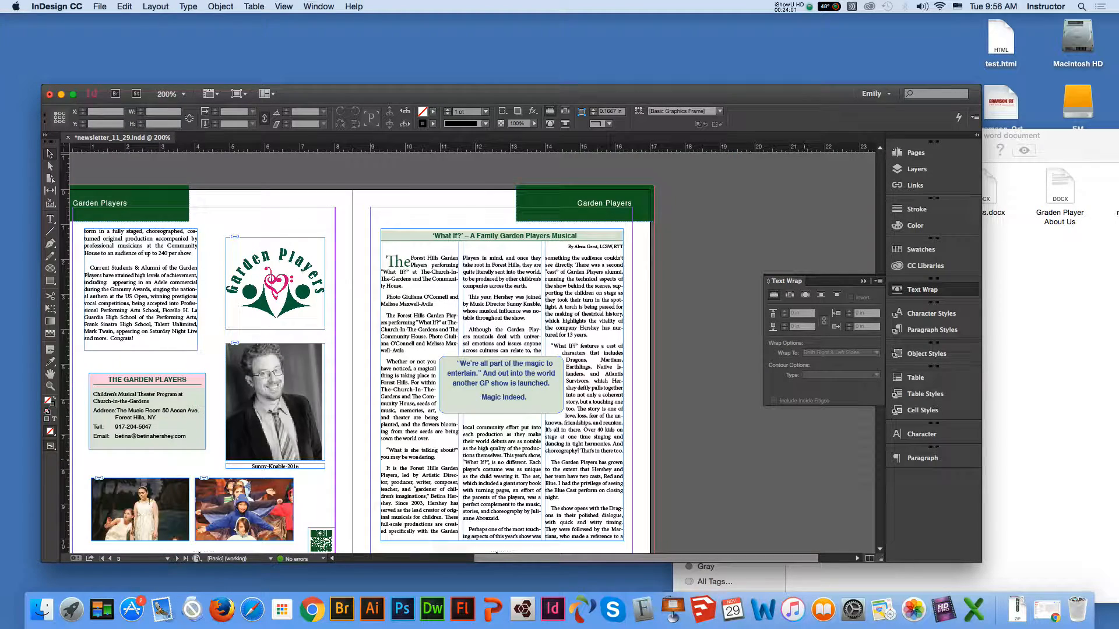
key(h)
drag(475, 454, 632, 288)
key(super+s)
Examine the article's continuation on page 4 and return to the spread of pages 2 and 3.
drag(484, 433, 538, 286)
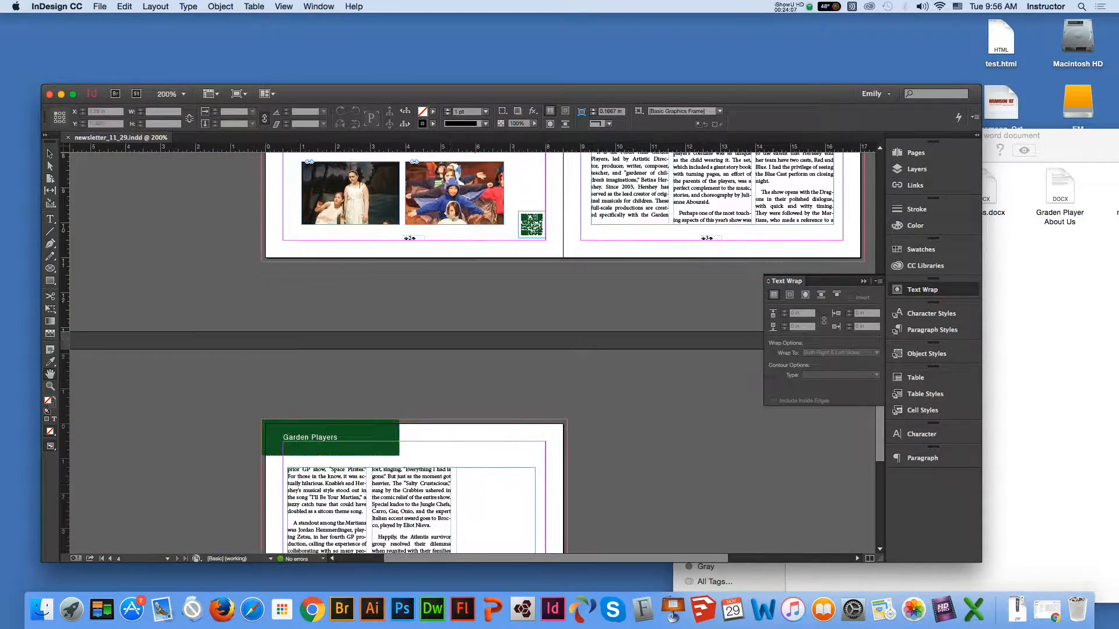
drag(451, 482, 492, 340)
drag(524, 431, 528, 347)
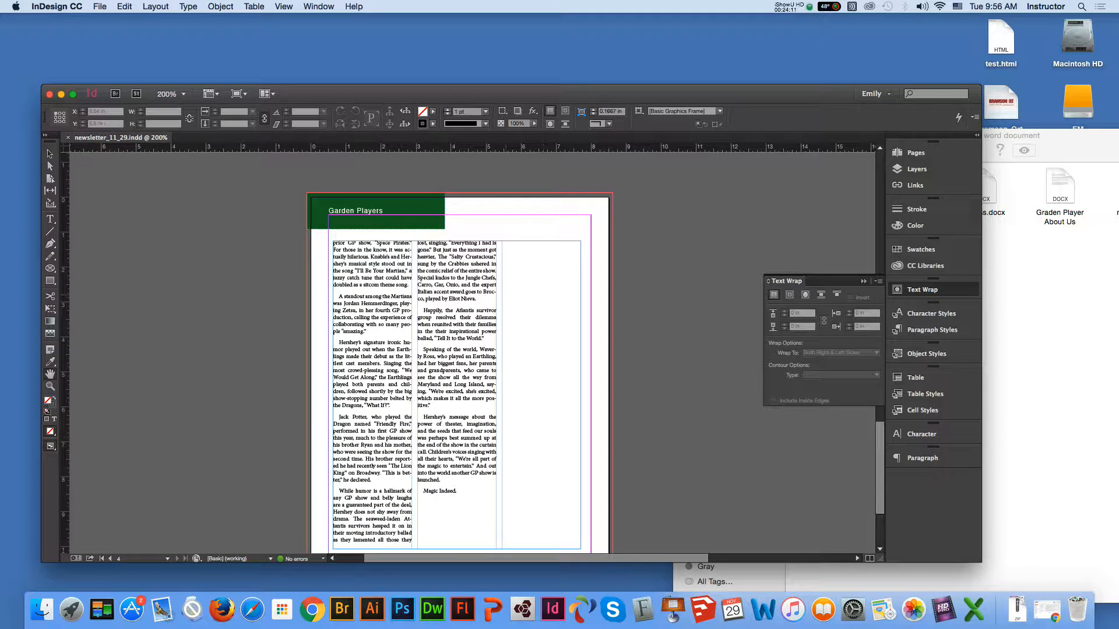
scroll(466, 349, up, 15)
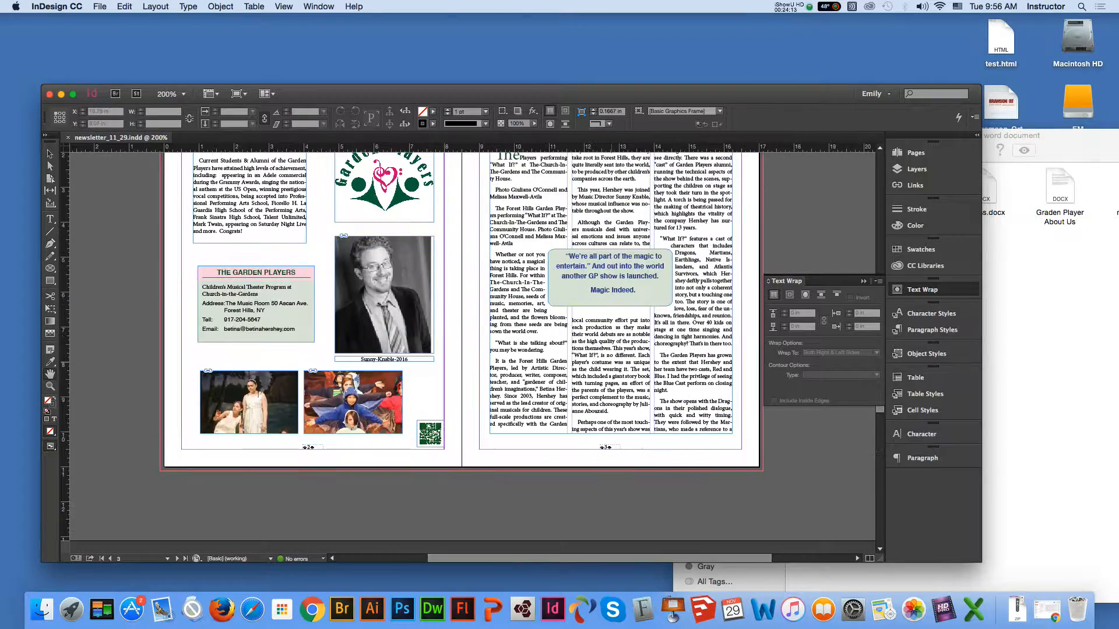
scroll(467, 350, up, 3)
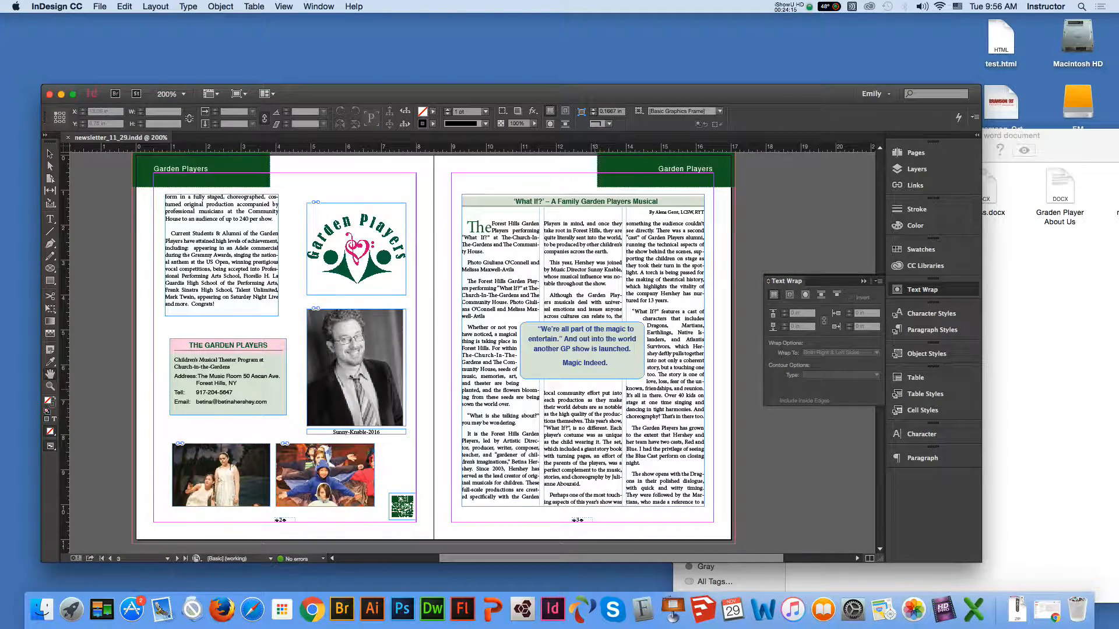
scroll(466, 350, up, 2)
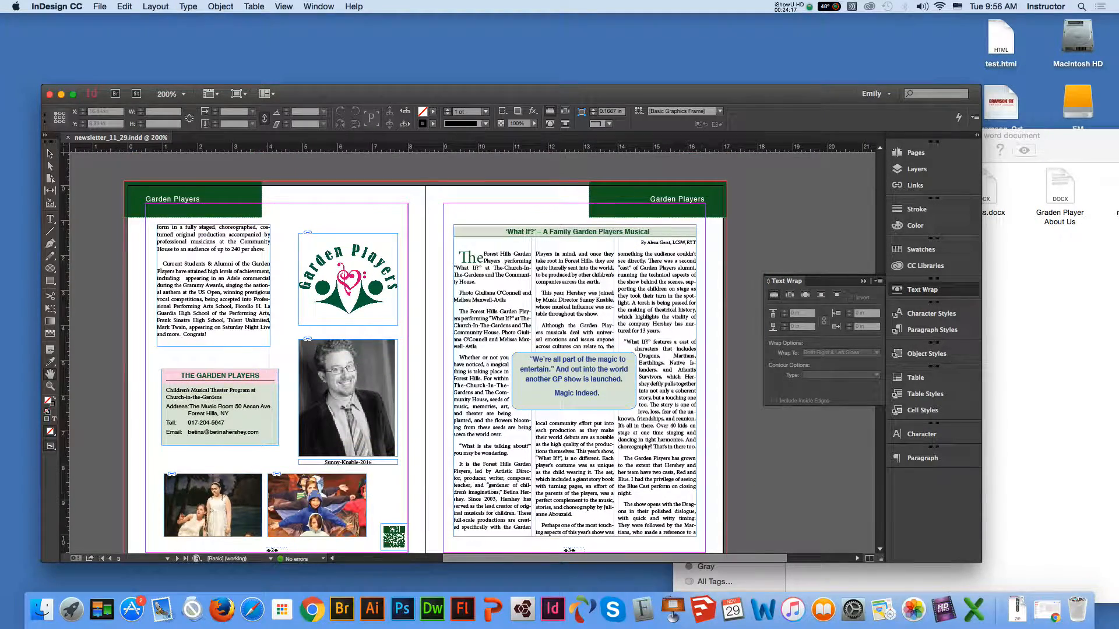